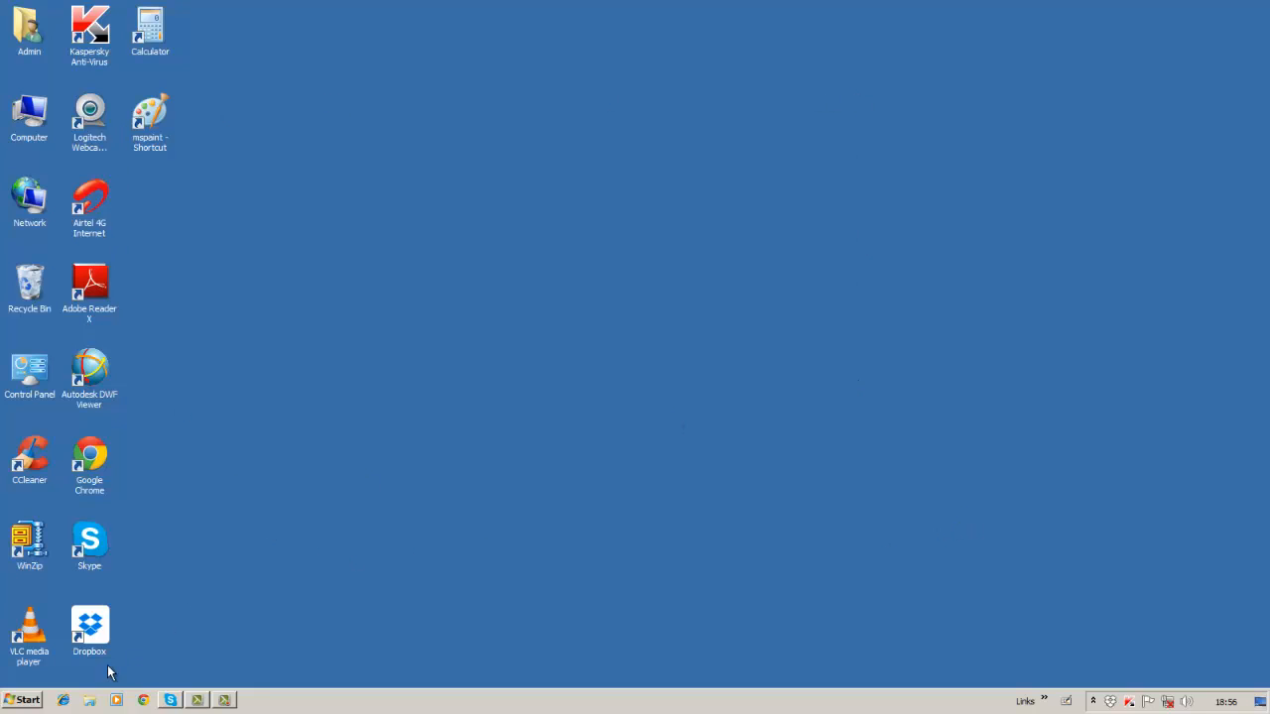
Launch AutoCAD 2013 - English from the Start menu program list.
left_click(14, 702)
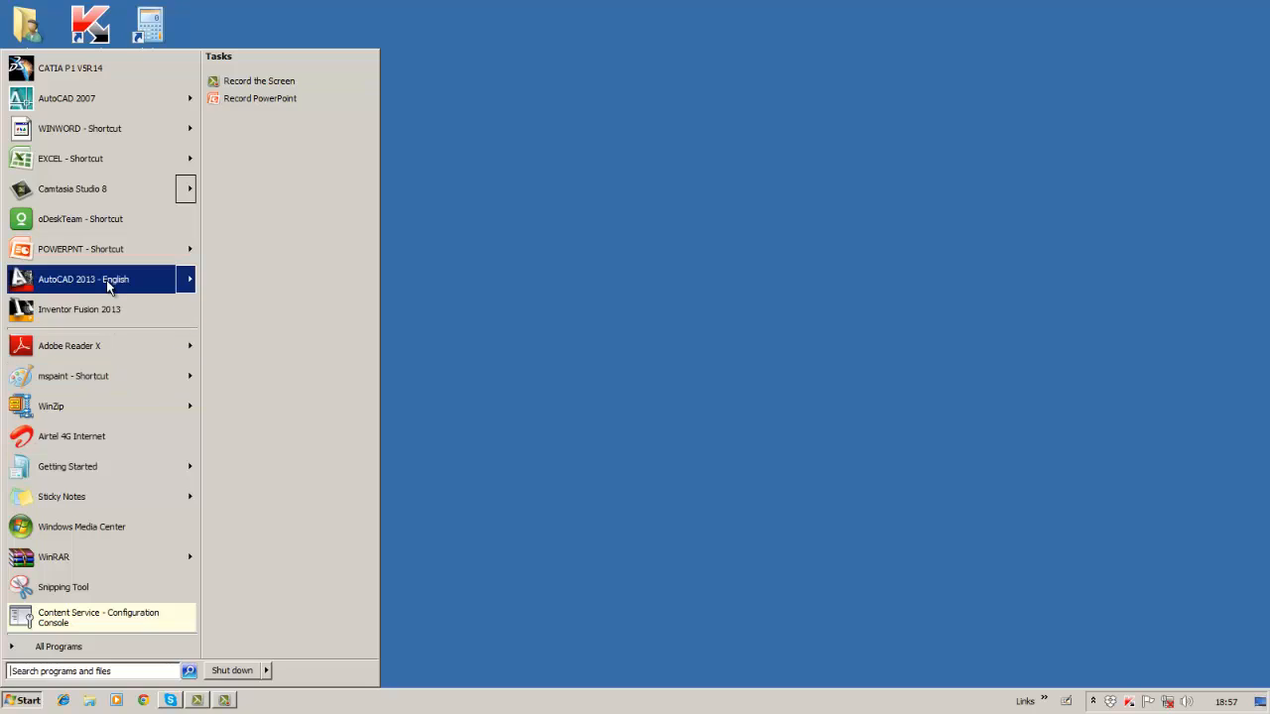
mouse_move(110, 284)
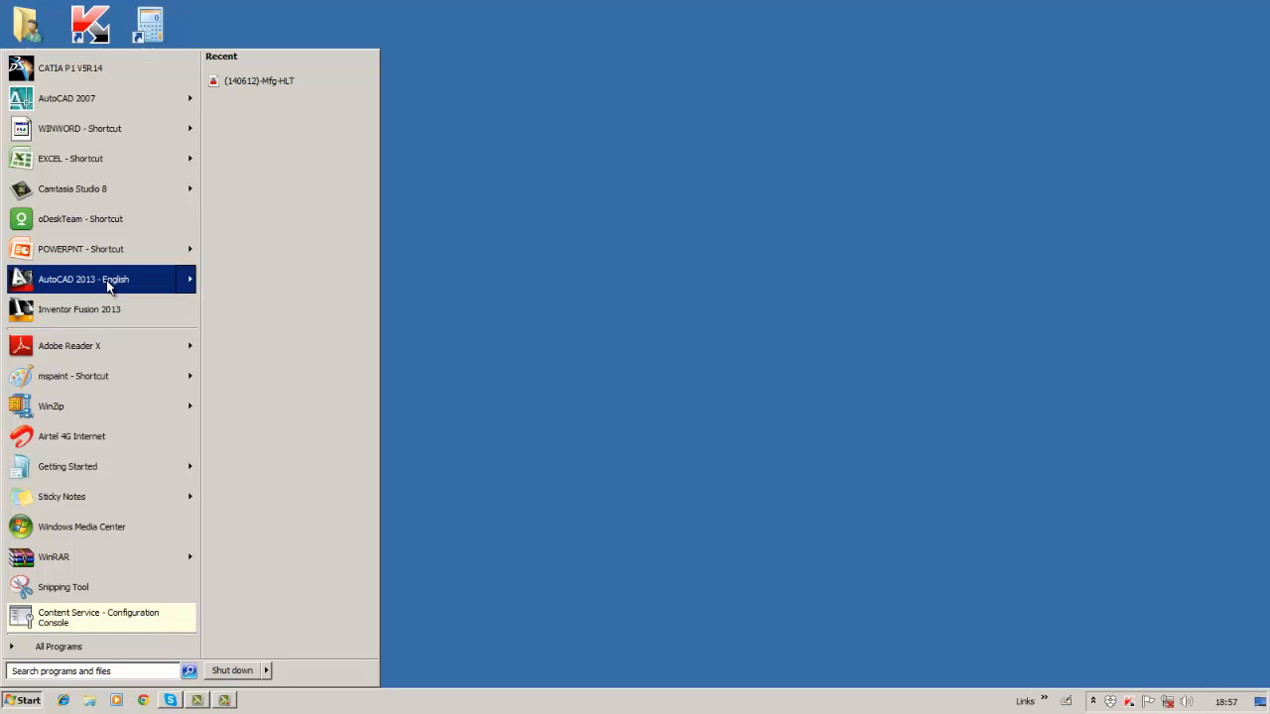
left_click(109, 281)
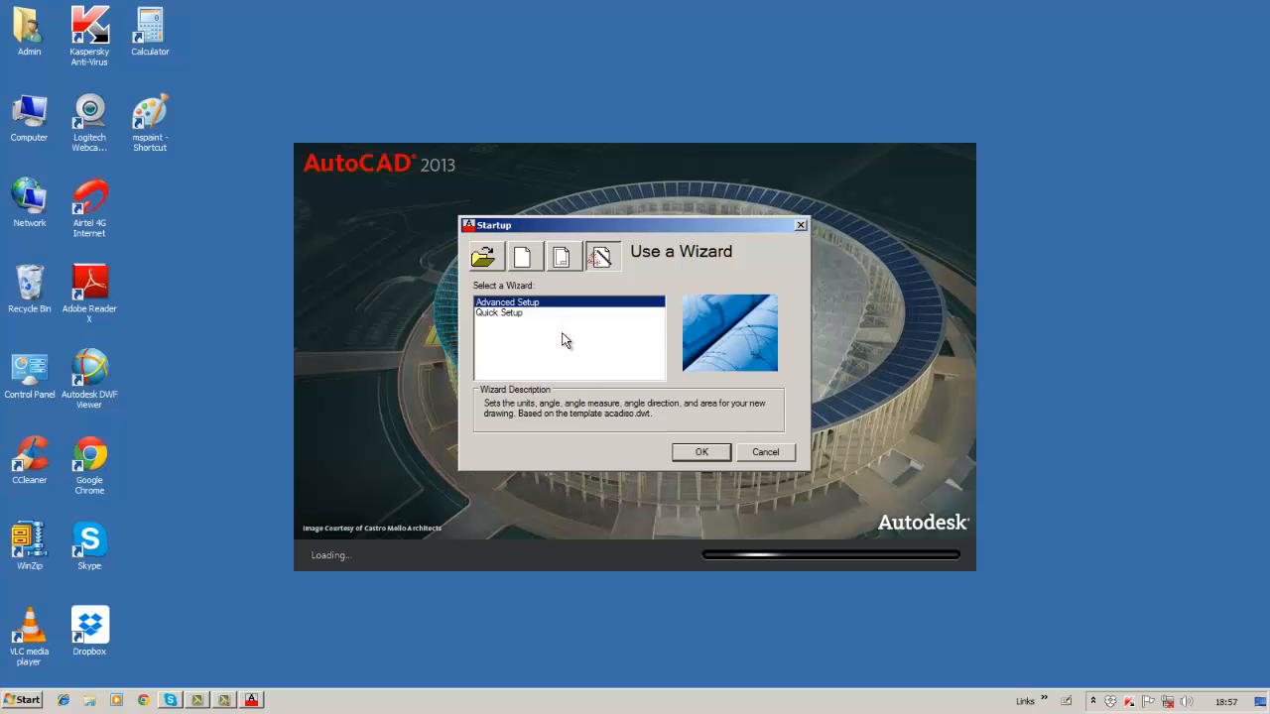
left_click(495, 260)
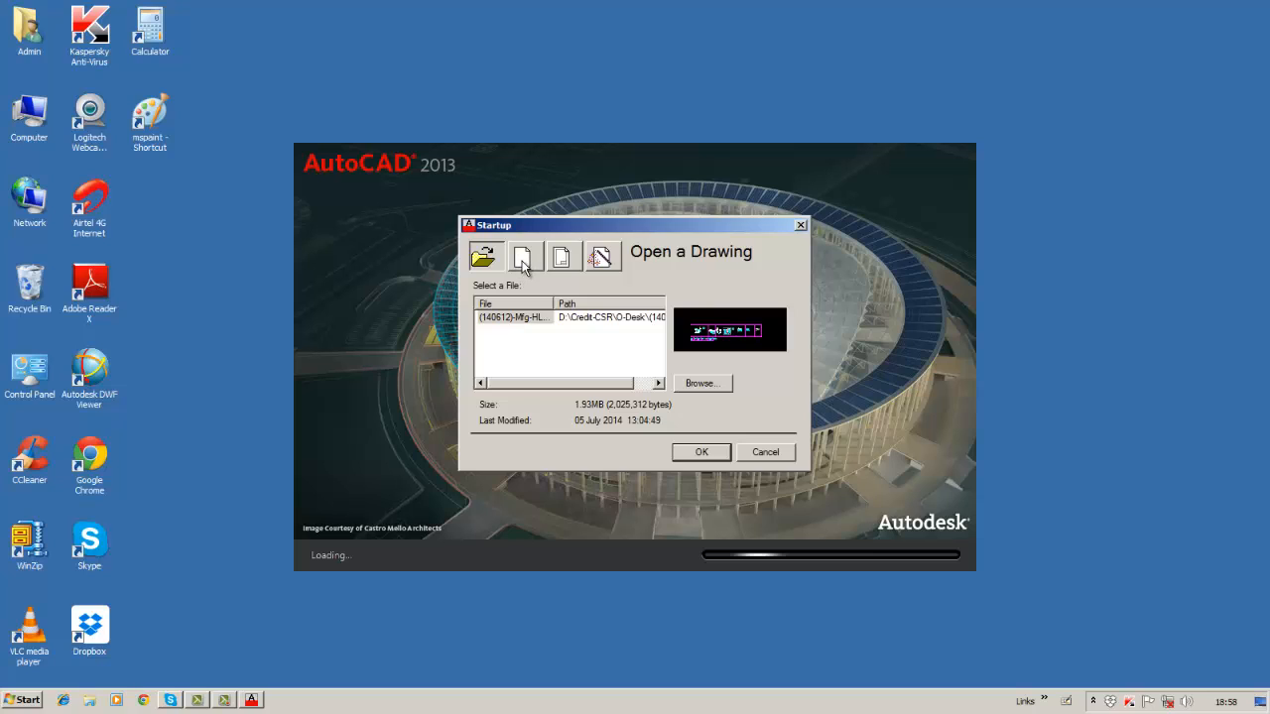
left_click(523, 263)
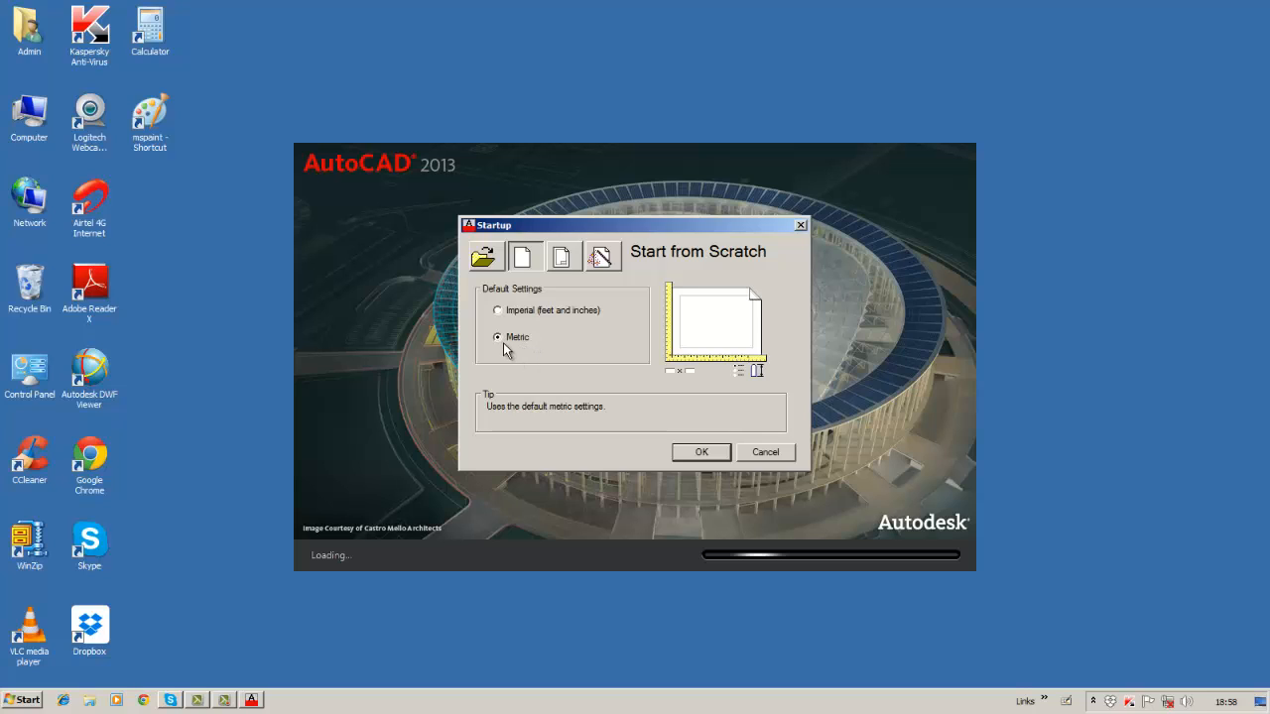
left_click(498, 312)
left_click(498, 341)
left_click(562, 266)
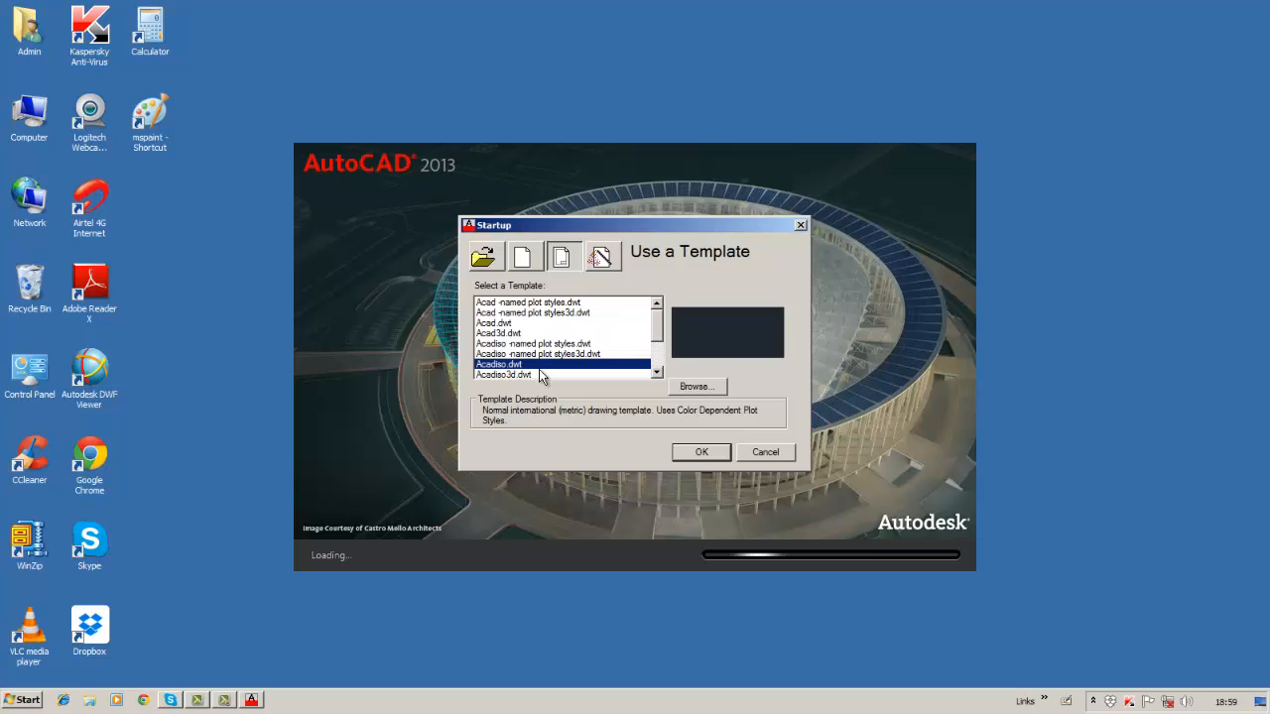
left_click(601, 258)
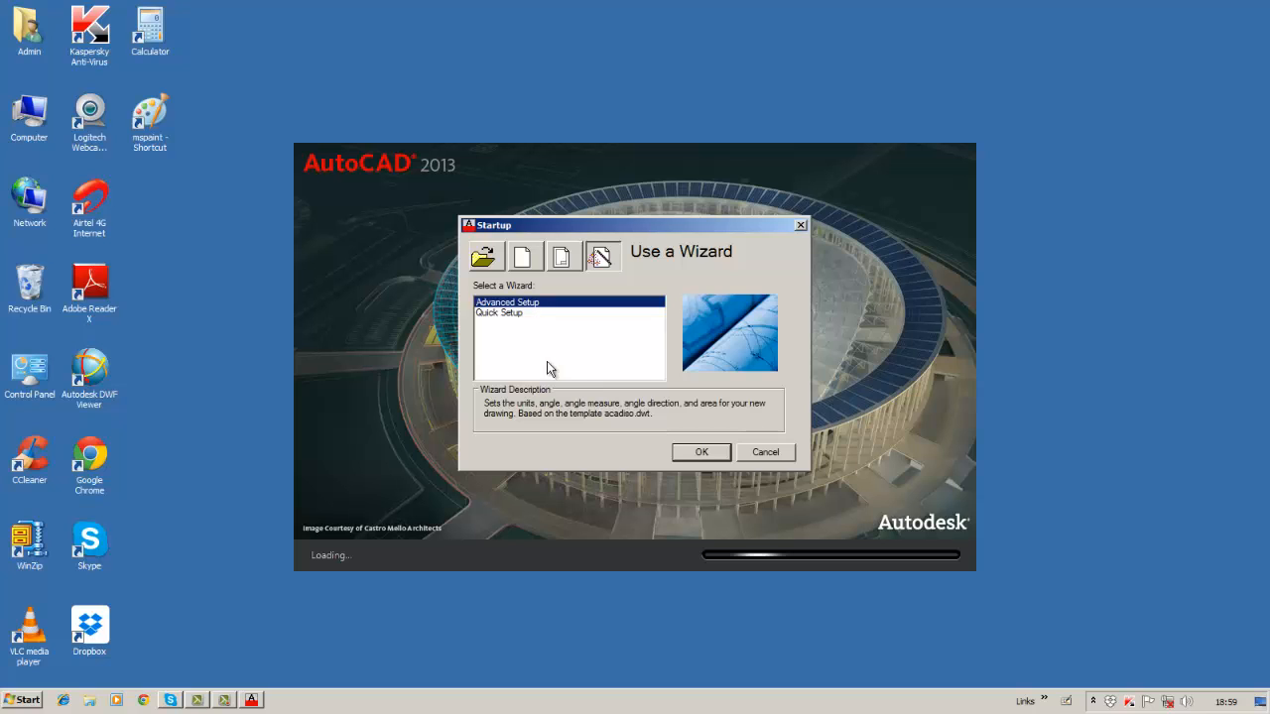
Start the Advanced Setup wizard and choose Decimal units after trying each unit type.
left_click(694, 453)
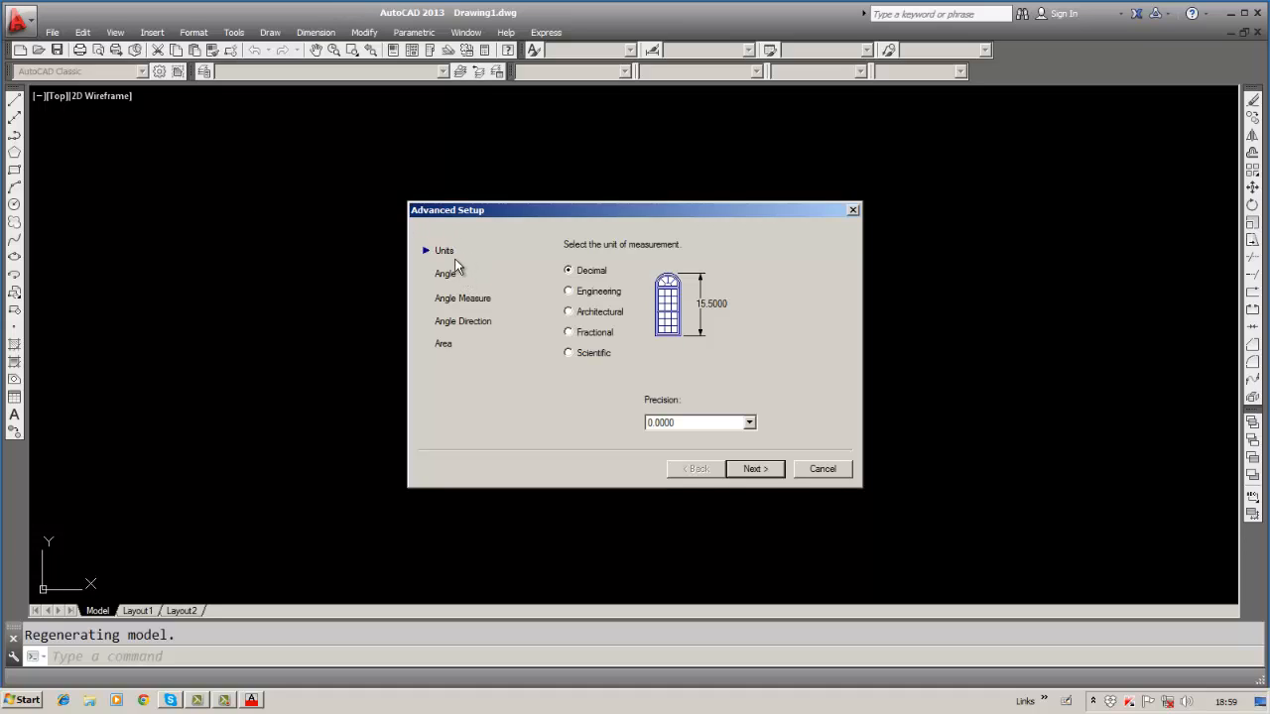
left_click(568, 291)
left_click(569, 312)
left_click(571, 333)
left_click(570, 352)
left_click(568, 333)
left_click(569, 312)
left_click(568, 292)
left_click(568, 270)
Settle on 0.0 unit precision after trying 0.00 and 0.000, and advance to Angle.
left_click(749, 424)
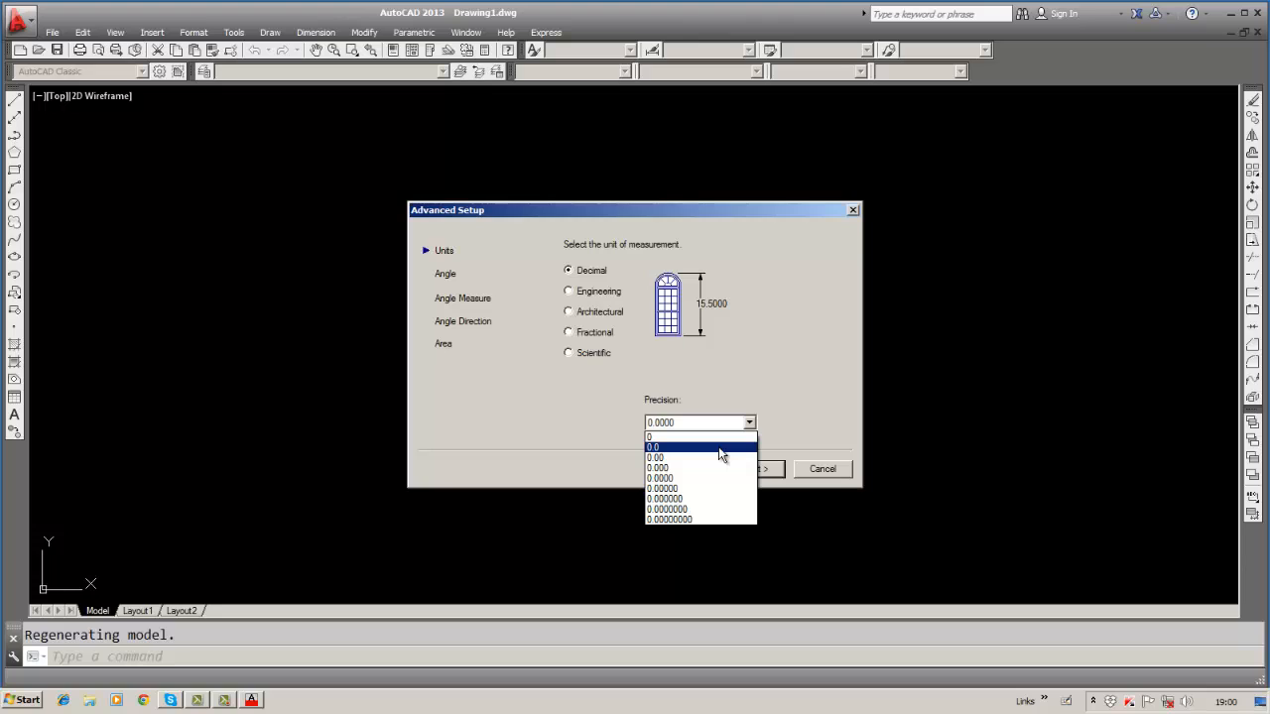
left_click(720, 448)
left_click(750, 423)
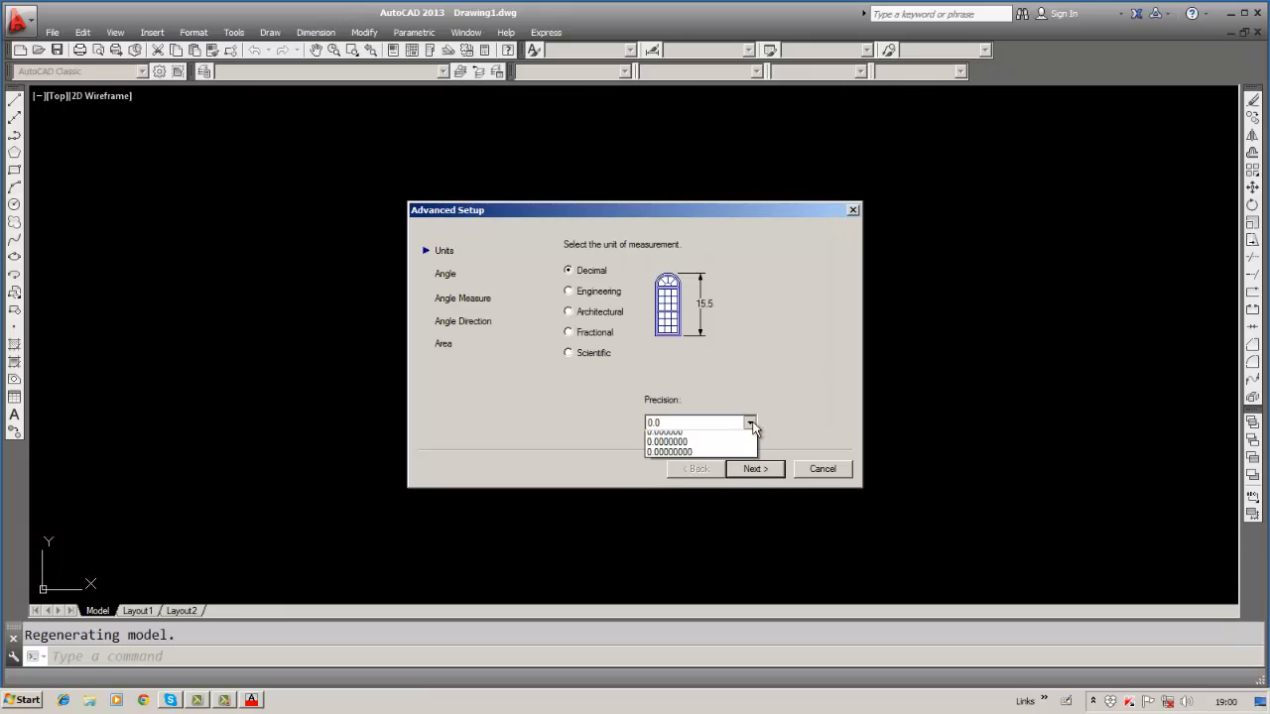
left_click(726, 456)
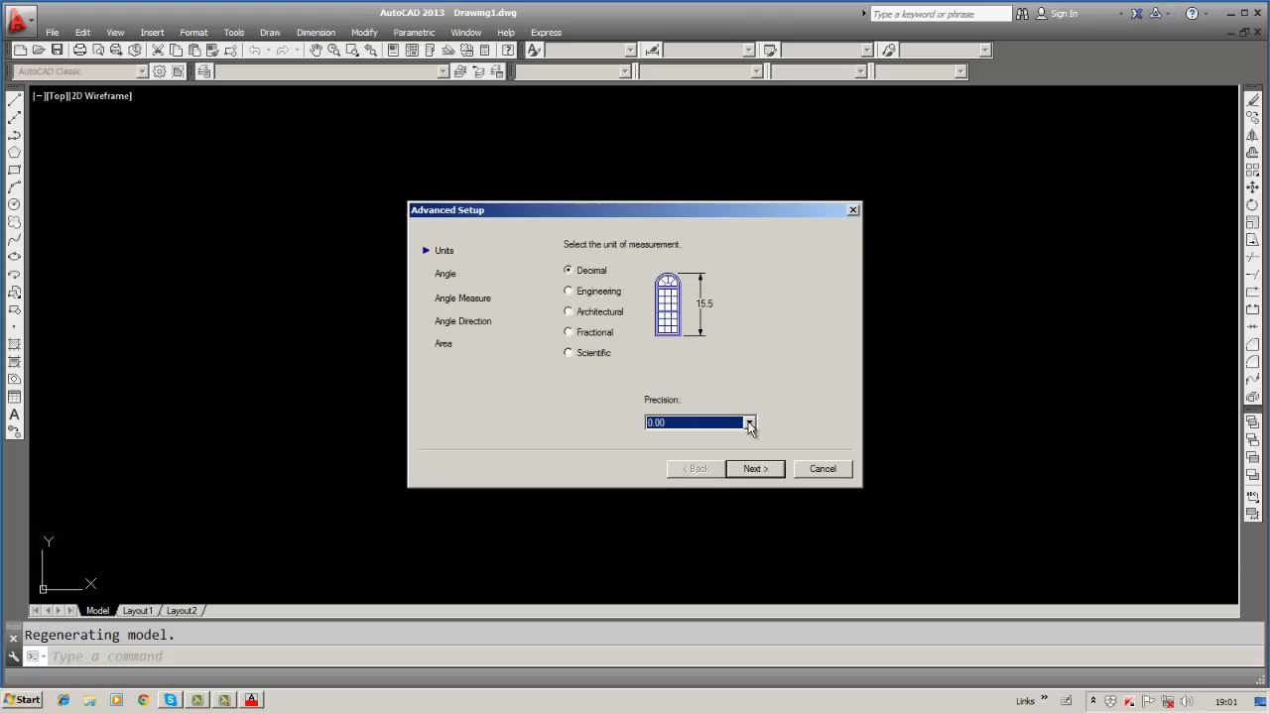
left_click(749, 422)
left_click(698, 451)
left_click(749, 423)
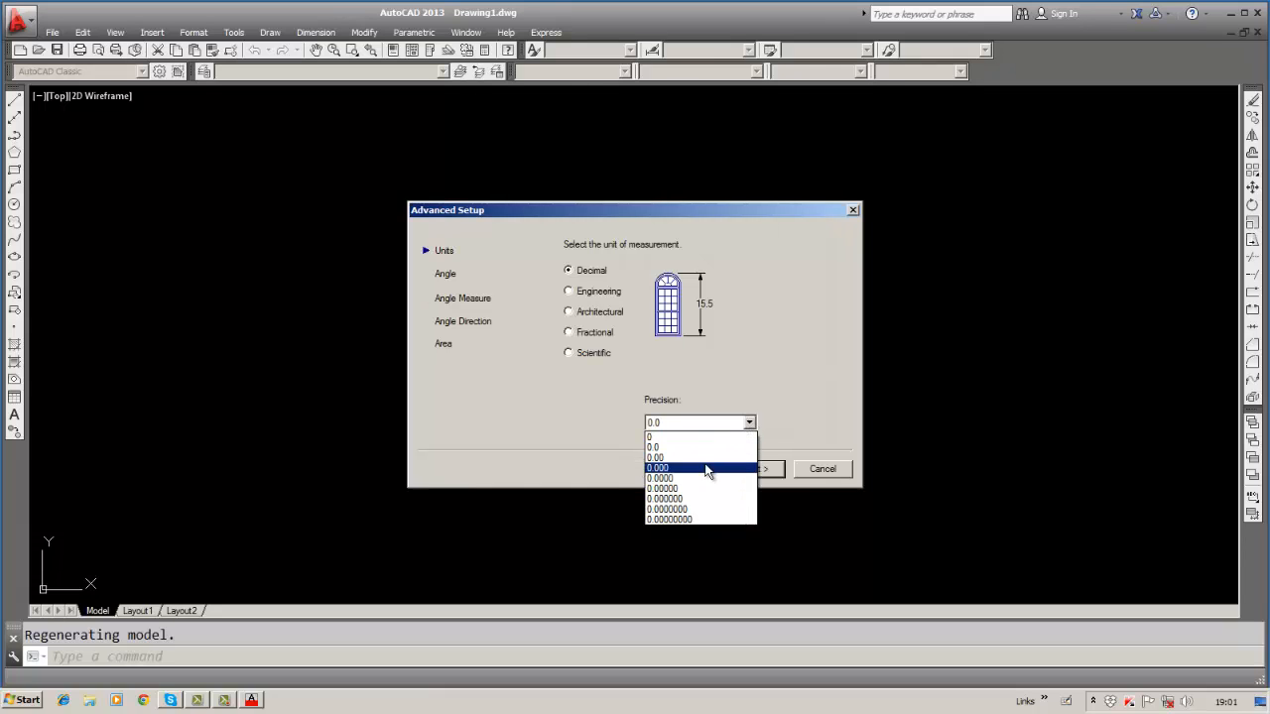
left_click(706, 468)
left_click(749, 425)
left_click(714, 447)
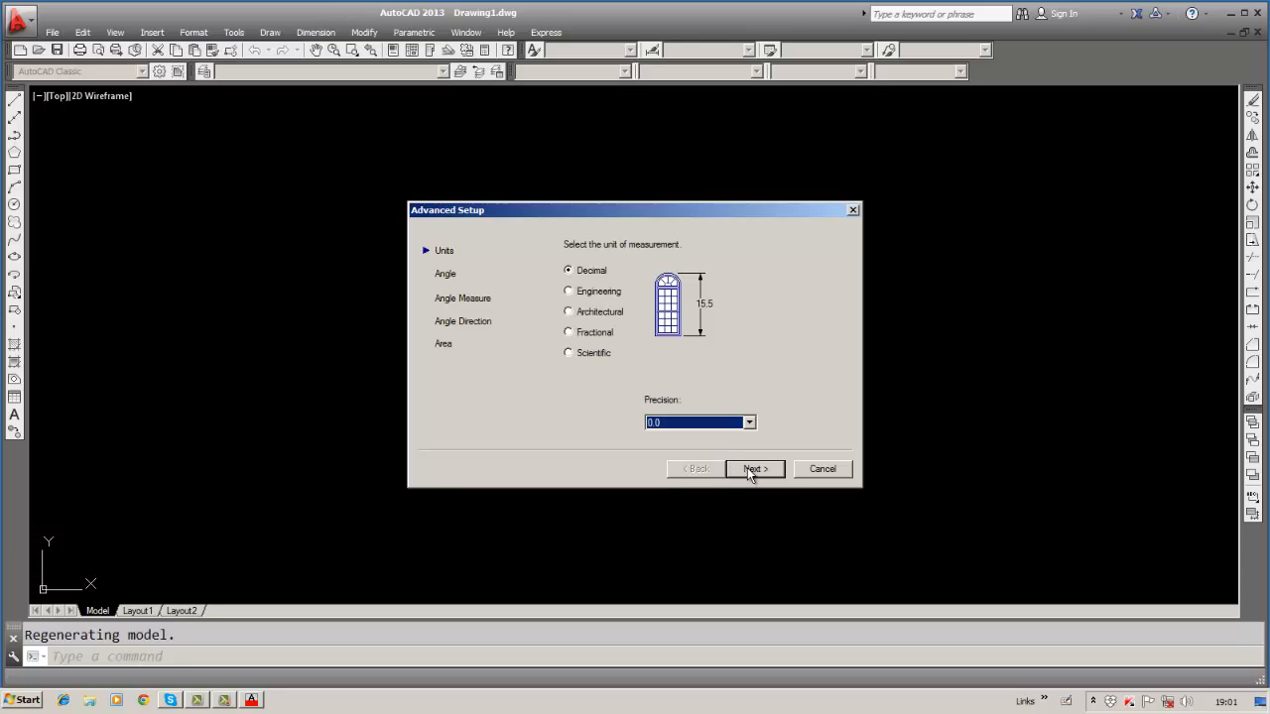
left_click(751, 469)
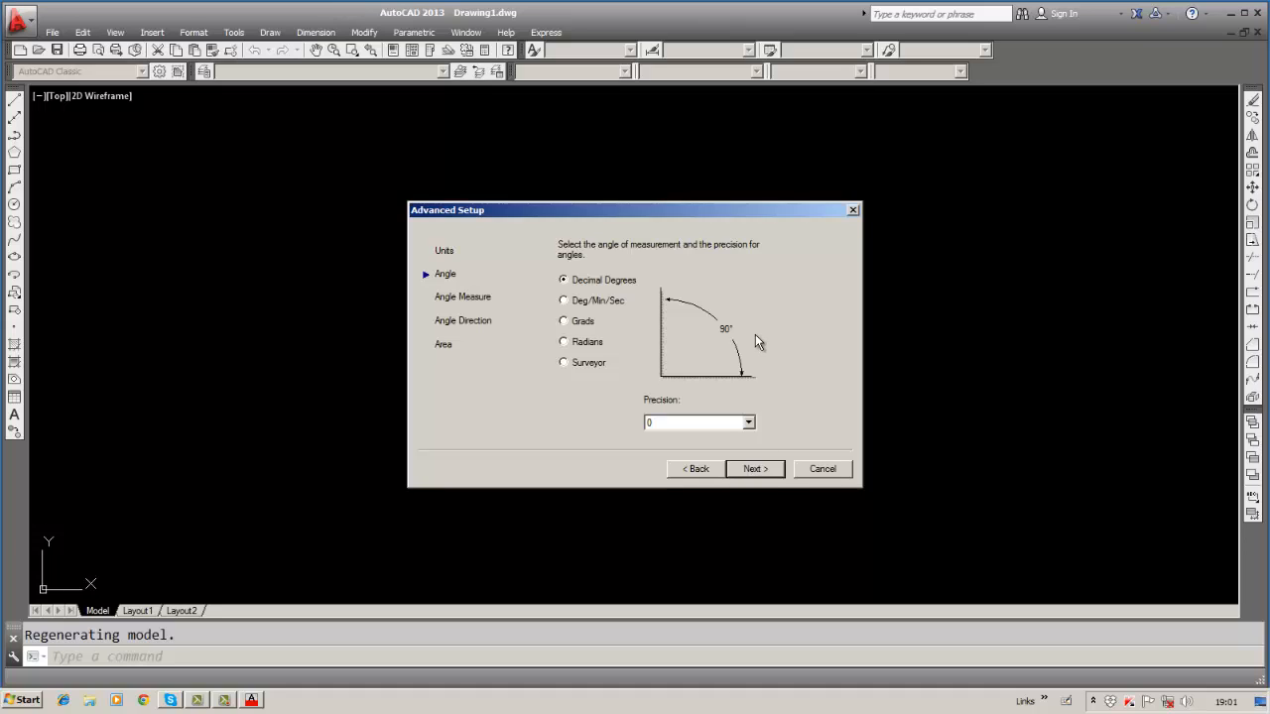
Try decimal-degree angle precisions 0.0 and 0.00, returning to 0.
left_click(748, 422)
left_click(722, 448)
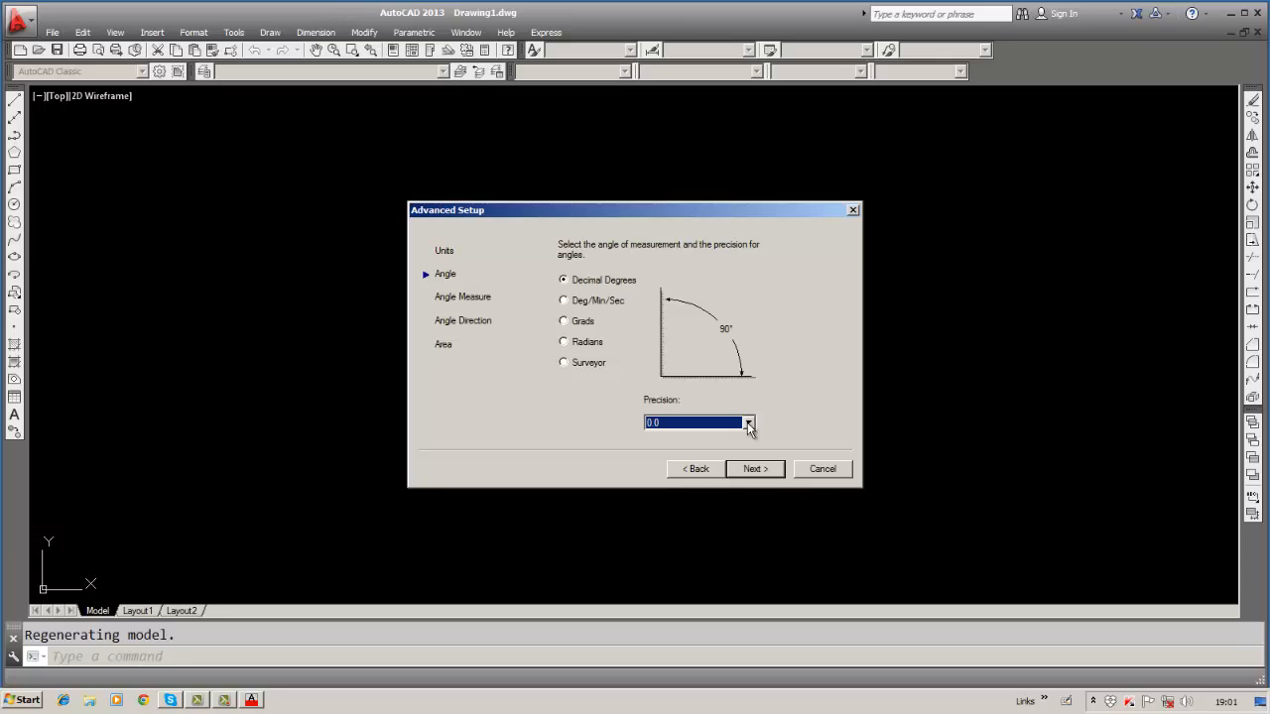
left_click(748, 424)
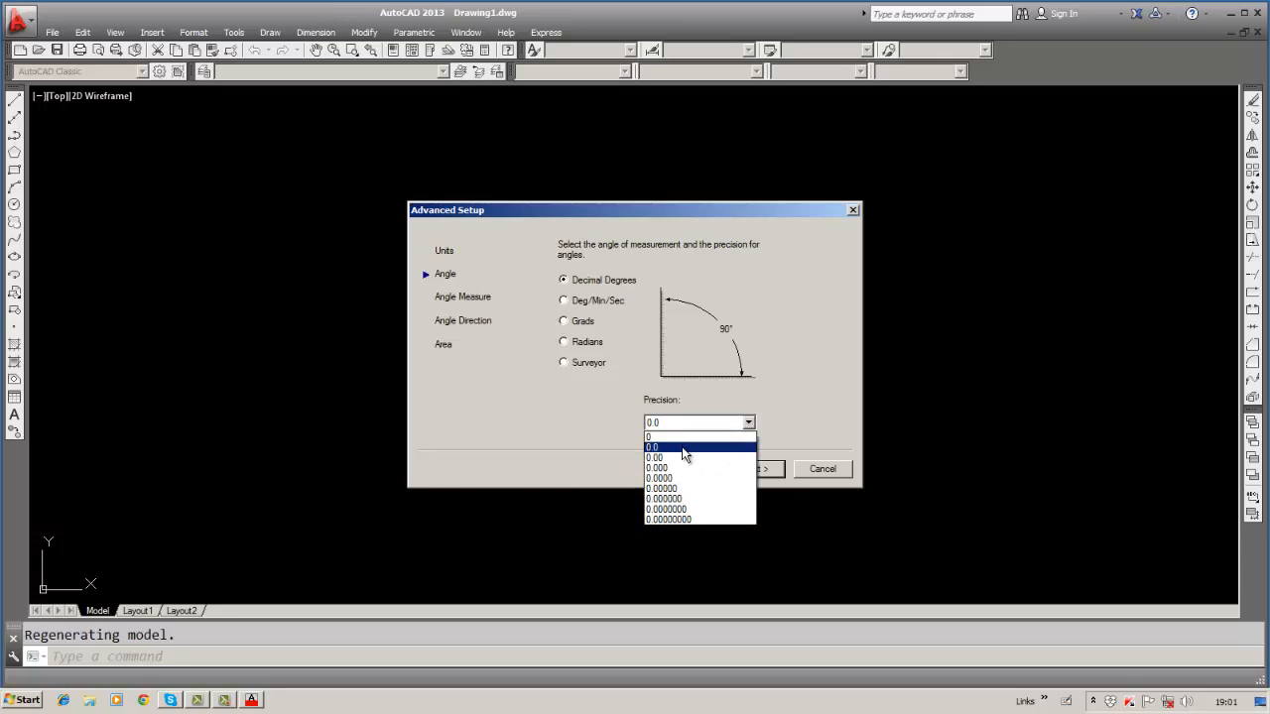
left_click(682, 458)
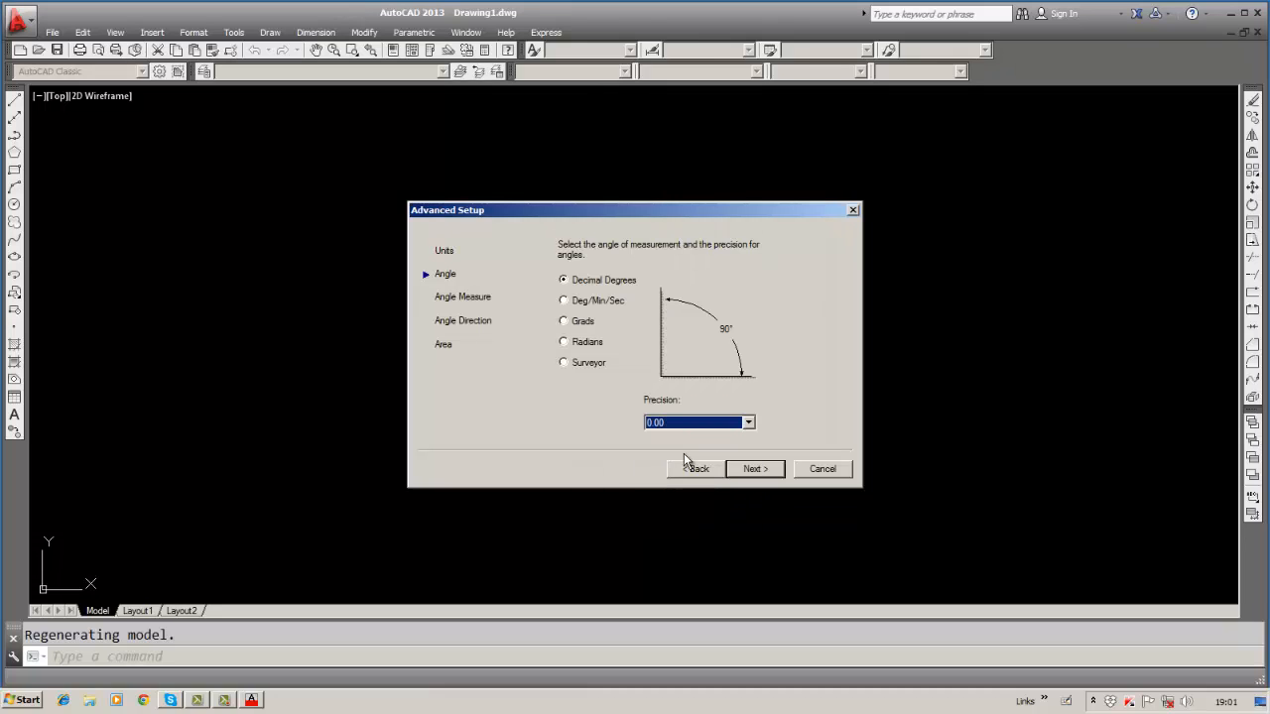
left_click(748, 423)
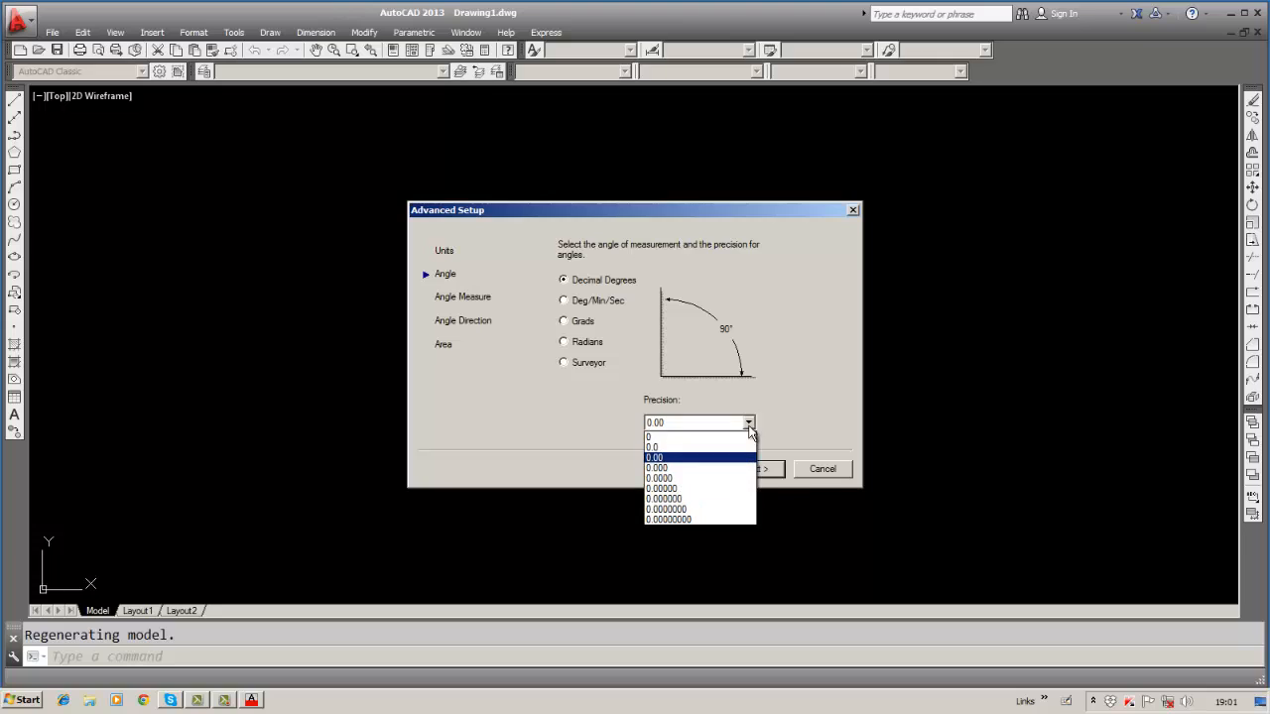
left_click(696, 439)
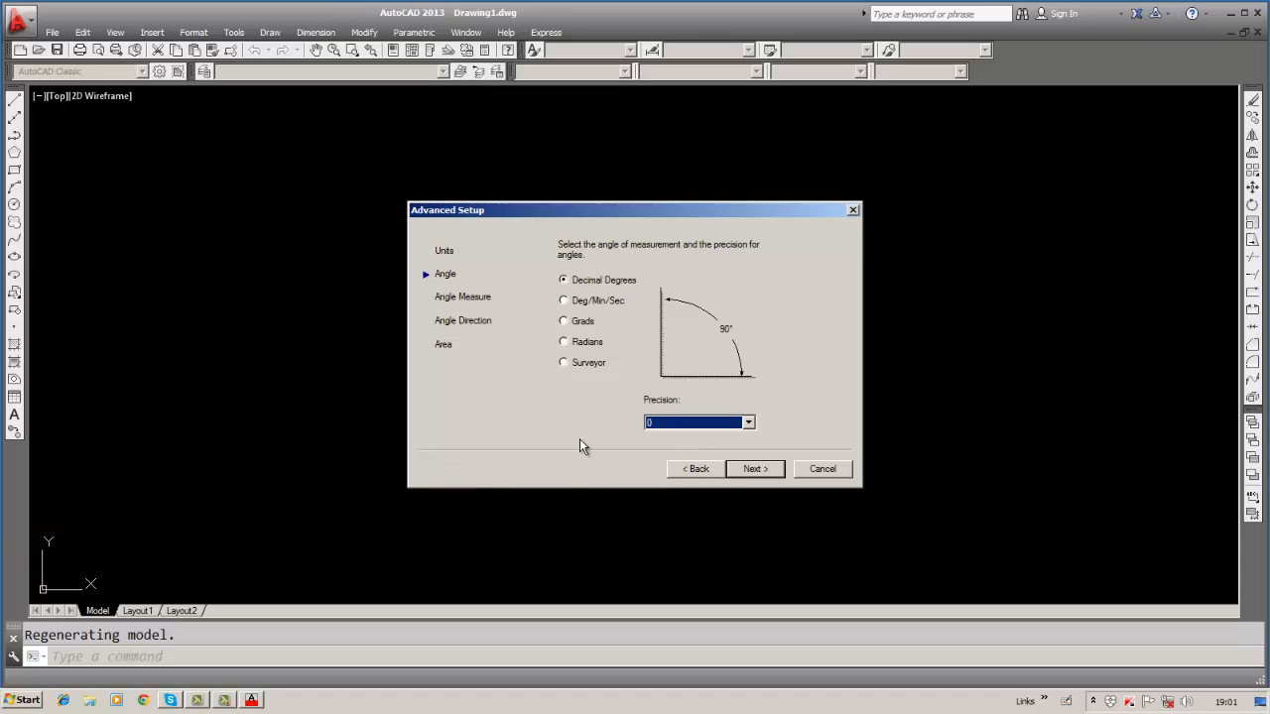
Try Deg/Min/Sec precisions, then switch angle units through Grads and Radians to Surveyor.
left_click(564, 301)
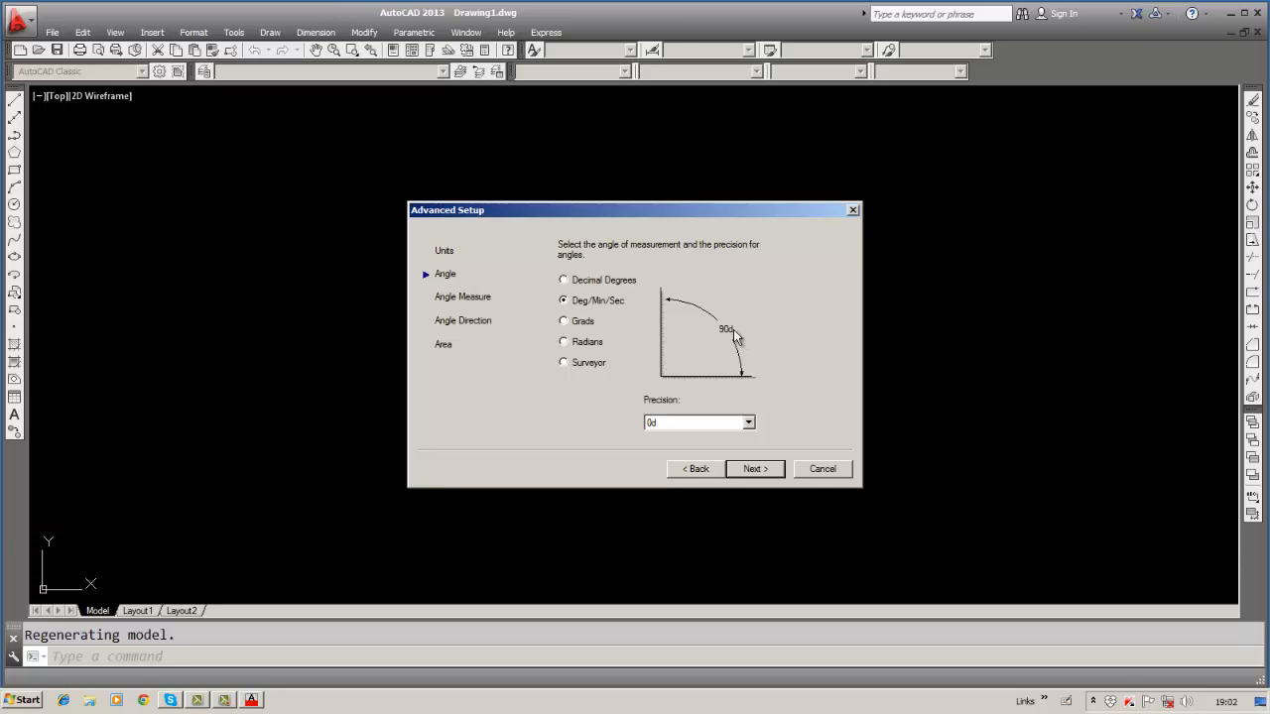
left_click(748, 423)
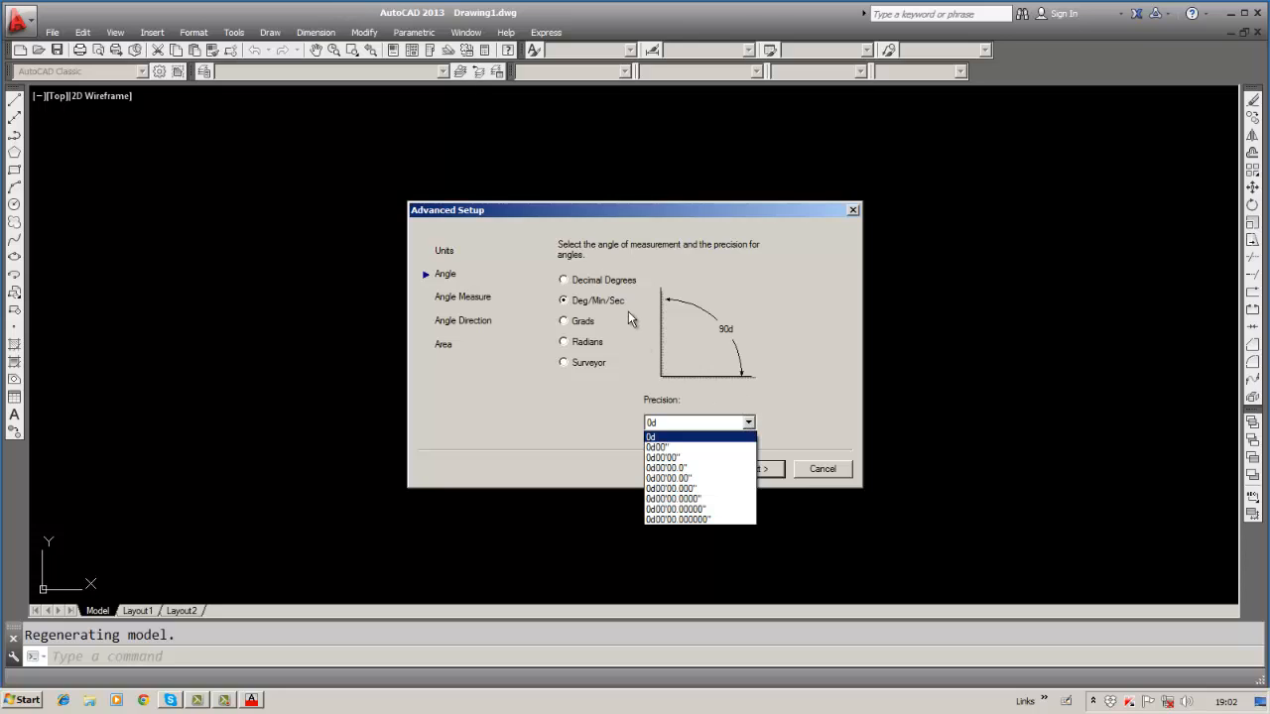
left_click(659, 447)
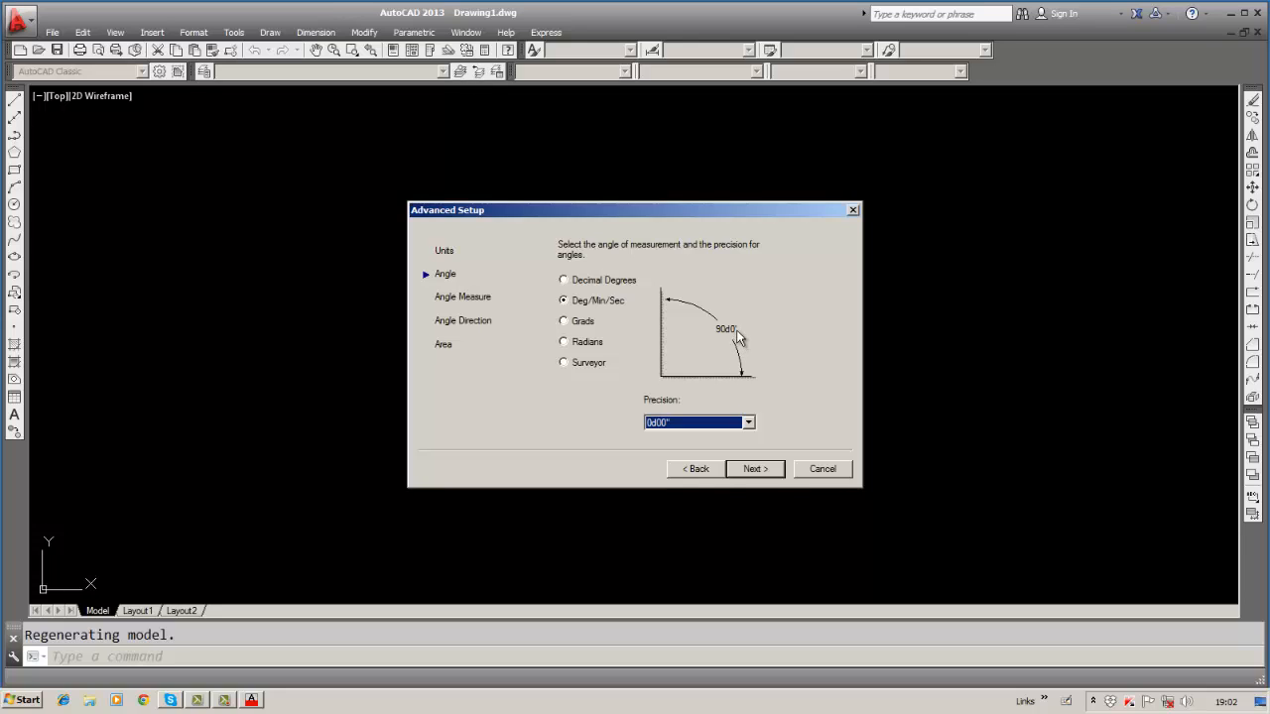
left_click(748, 424)
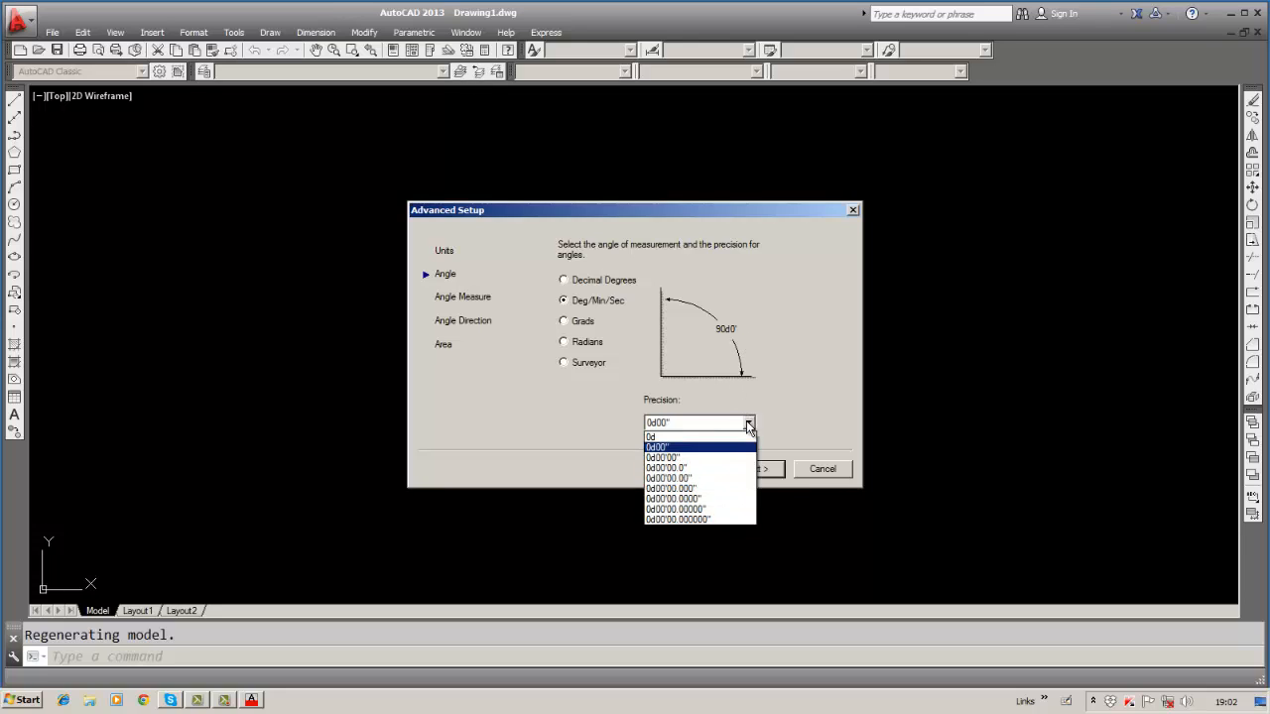
left_click(710, 458)
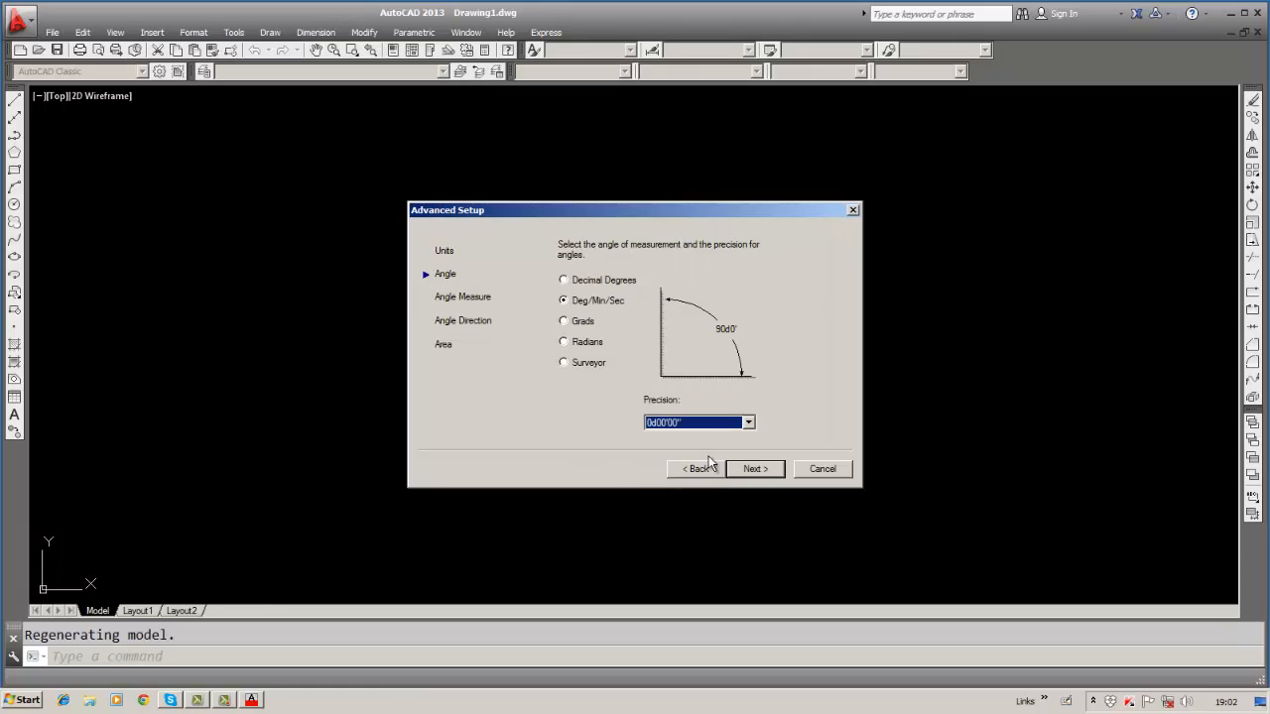
left_click(749, 423)
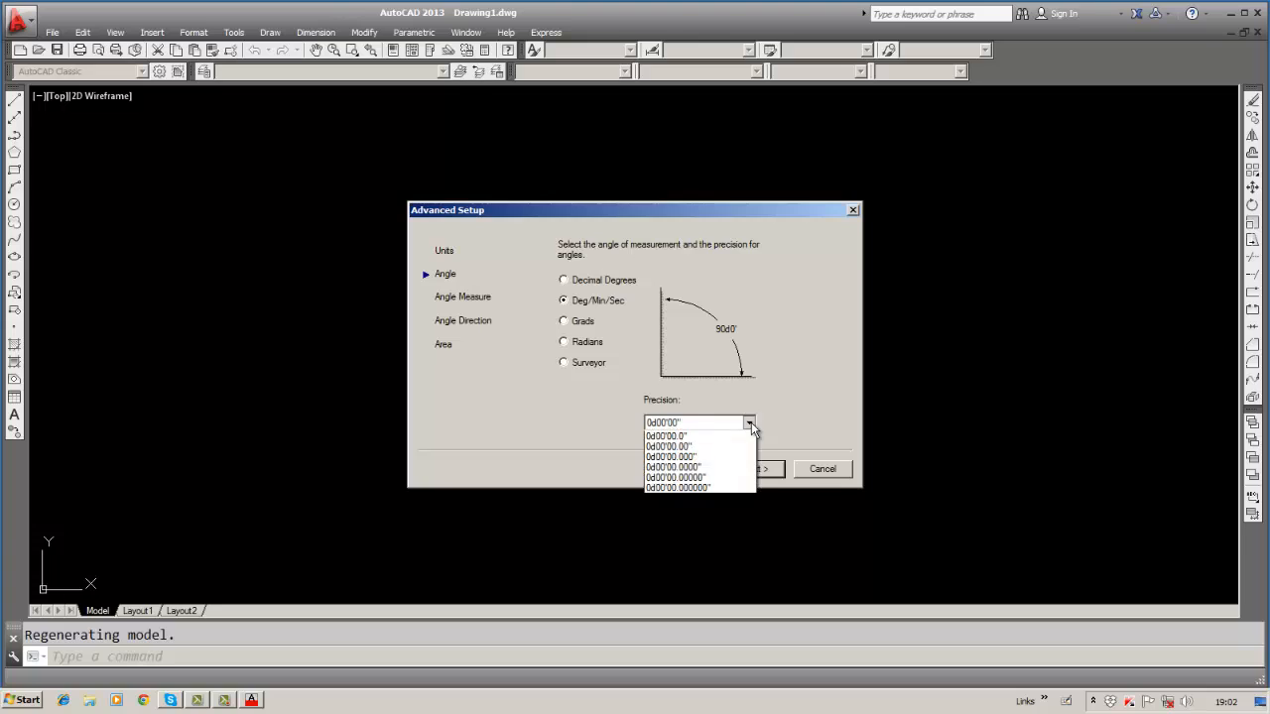
left_click(700, 437)
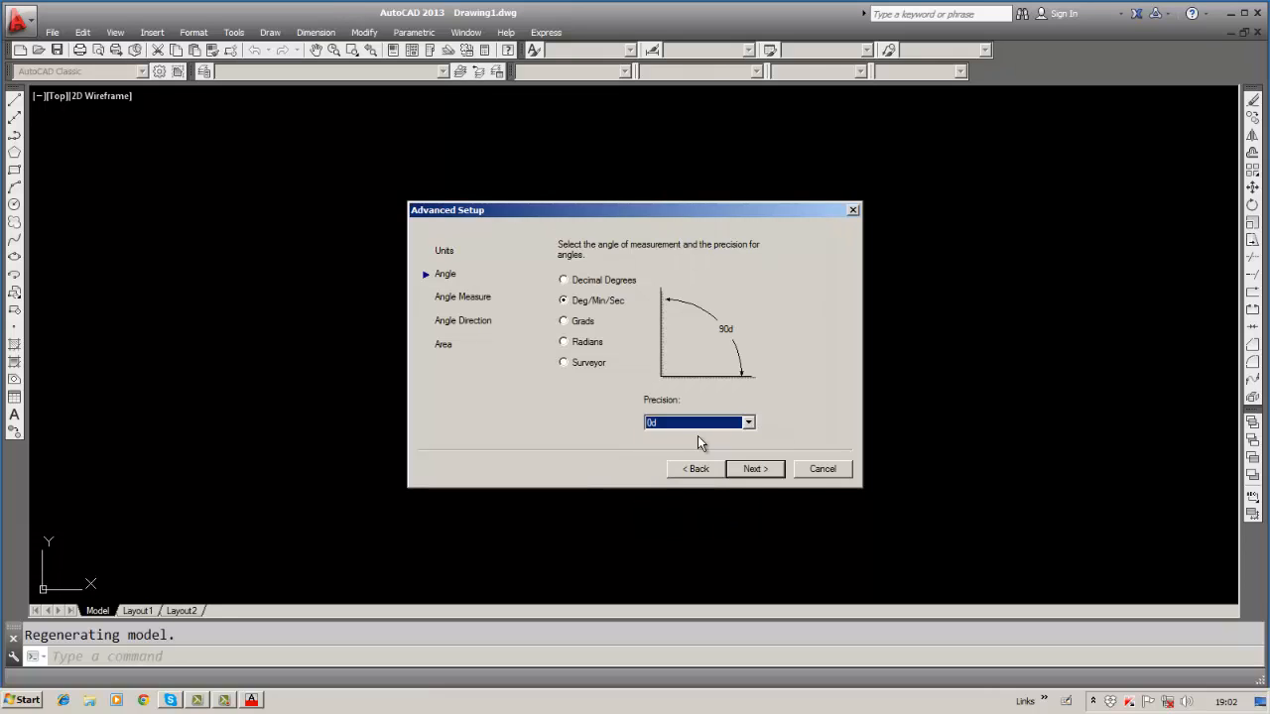
left_click(566, 323)
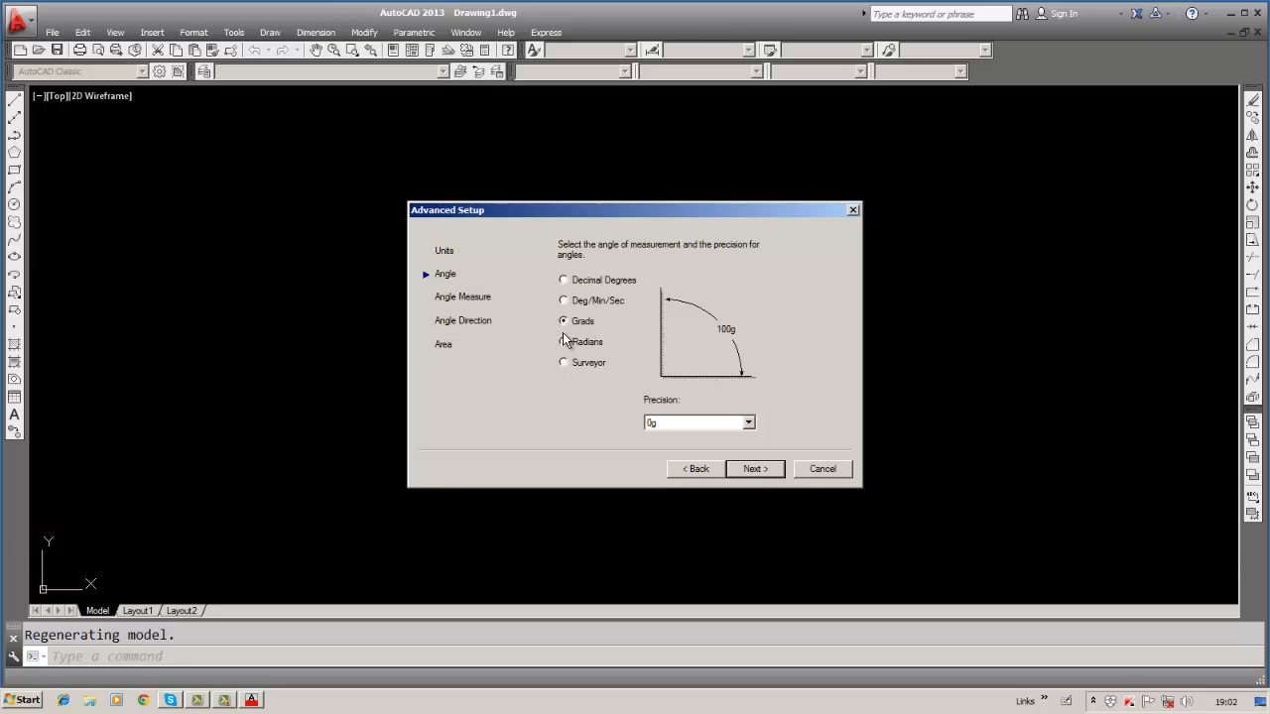
left_click(563, 342)
left_click(564, 364)
Use Decimal Degrees and keep East as base angle after trying North, West, South and Other.
left_click(562, 279)
left_click(746, 470)
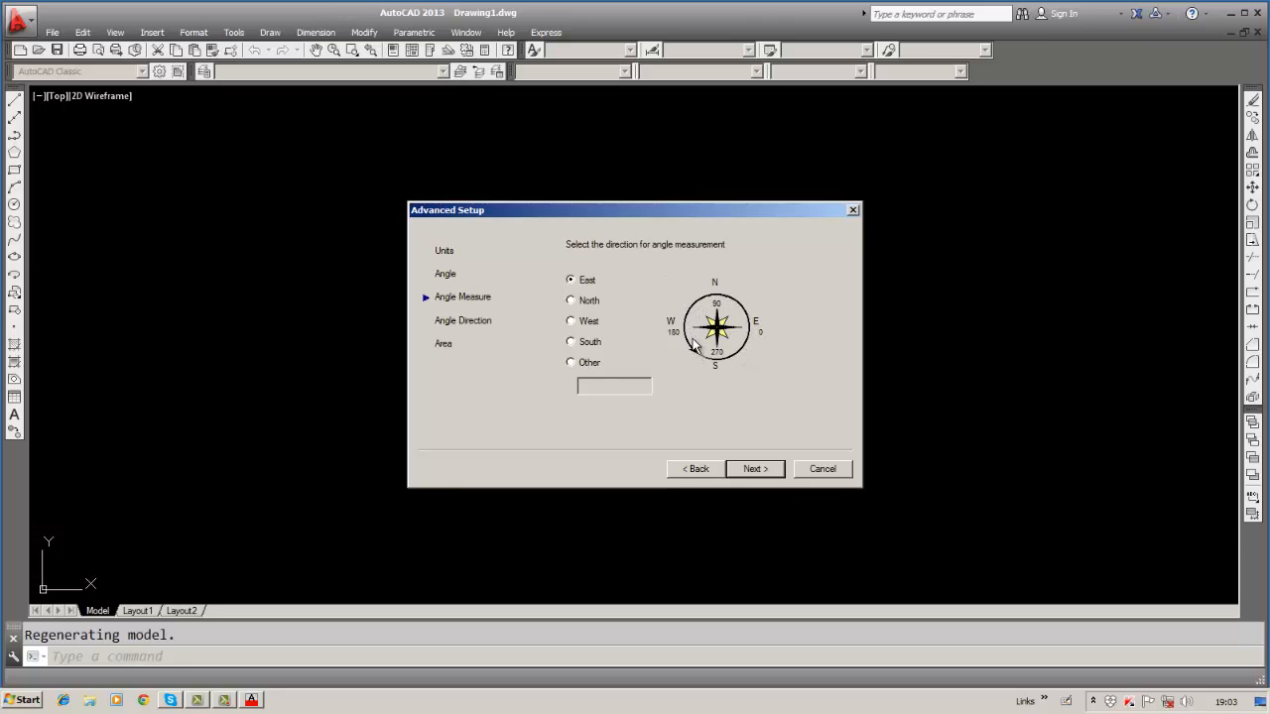
left_click(570, 301)
left_click(570, 280)
left_click(571, 300)
left_click(573, 321)
left_click(585, 341)
left_click(571, 361)
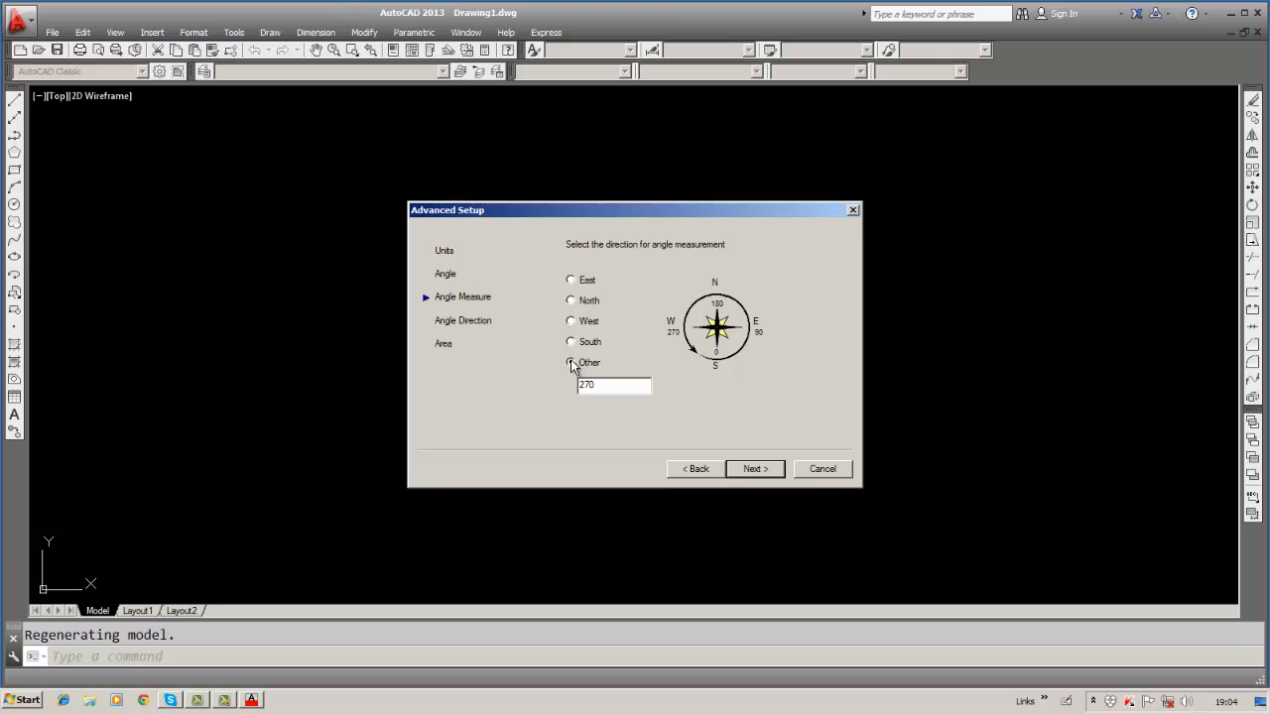
left_click(571, 280)
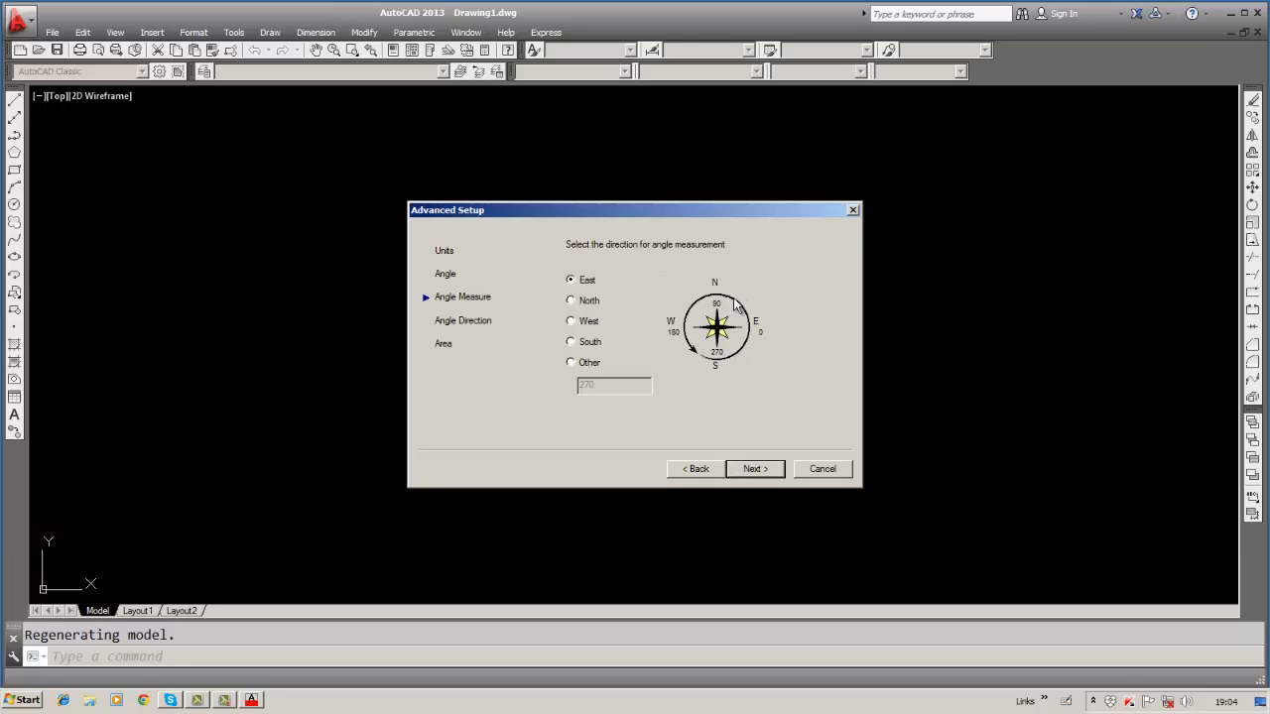
left_click(779, 473)
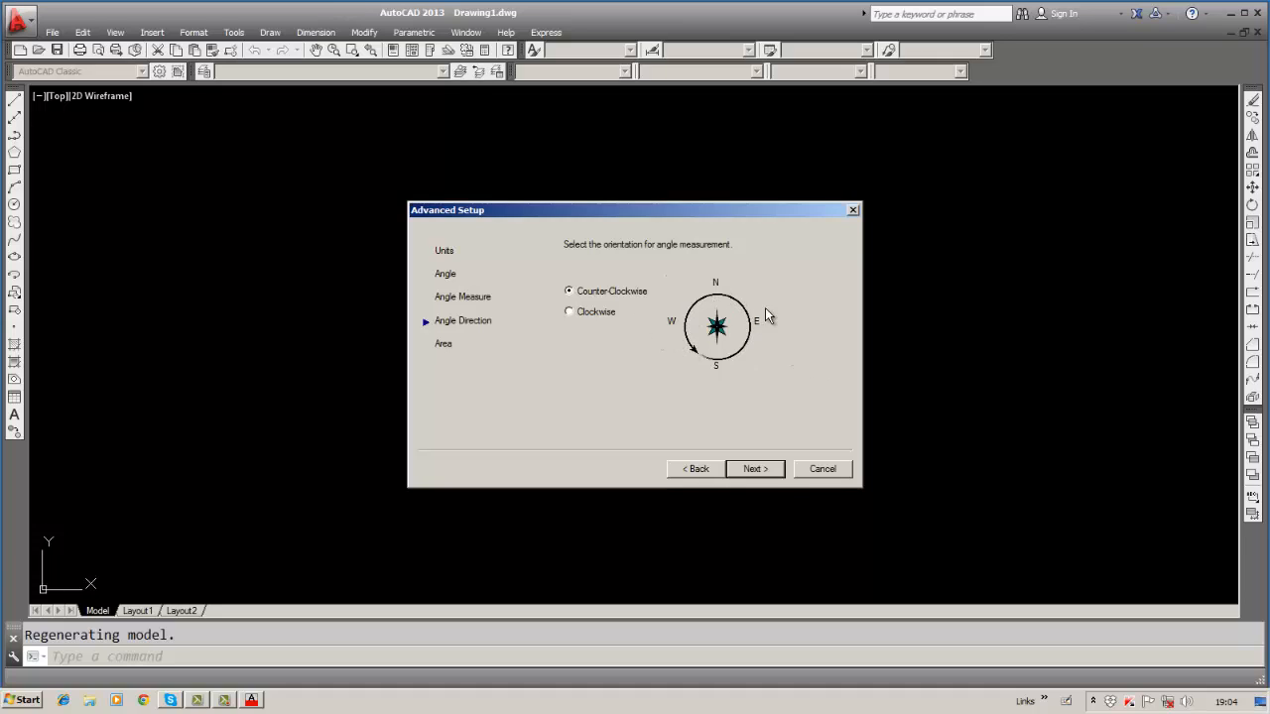
left_click(572, 314)
left_click(571, 291)
Advance to the Area page showing a 420 width by 297 length drawing area.
left_click(754, 469)
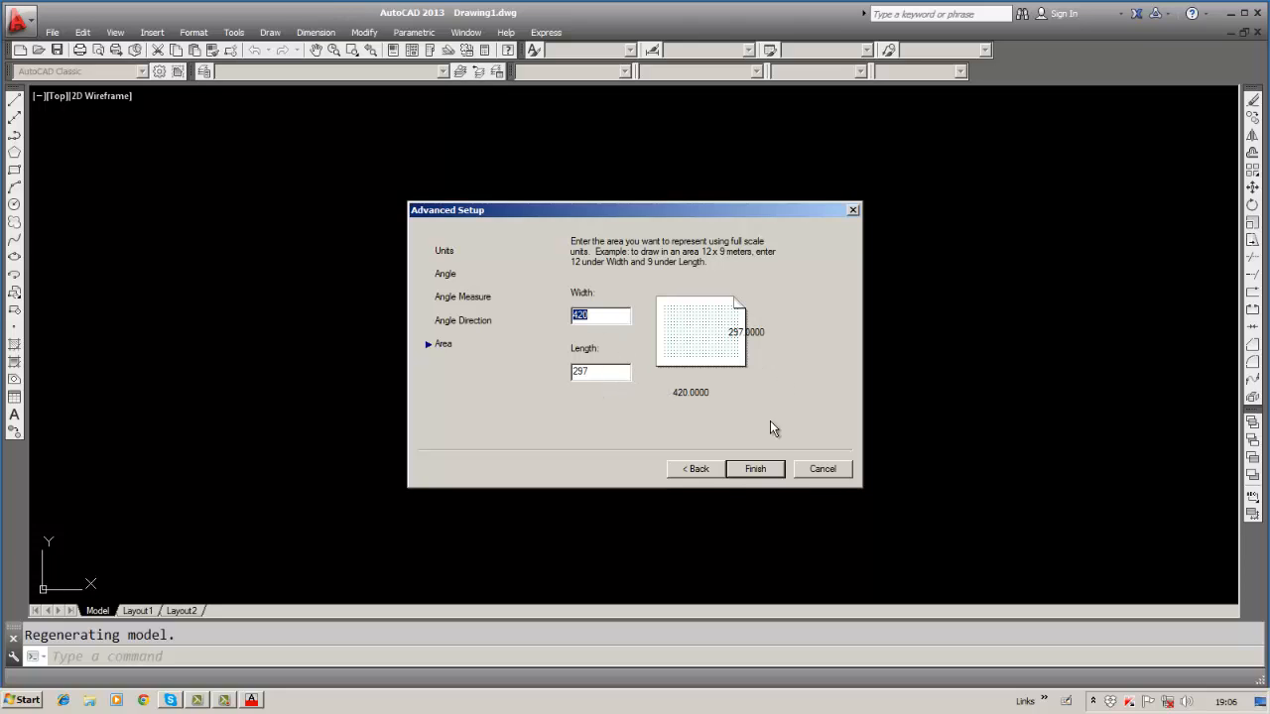
Finish the wizard to create the blank Drawing1.dwg.
left_click(755, 469)
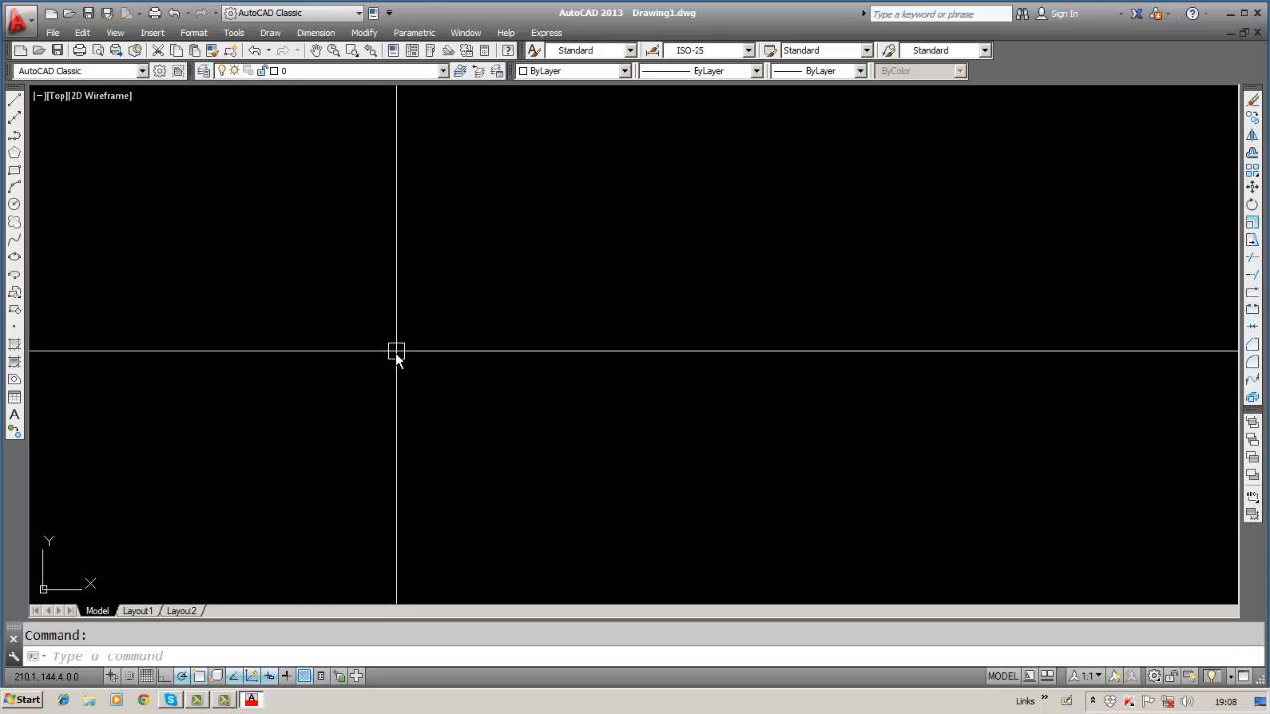
Turn on Infer Constraints and enter CUR at the command line for CURSORSIZE.
left_click(112, 676)
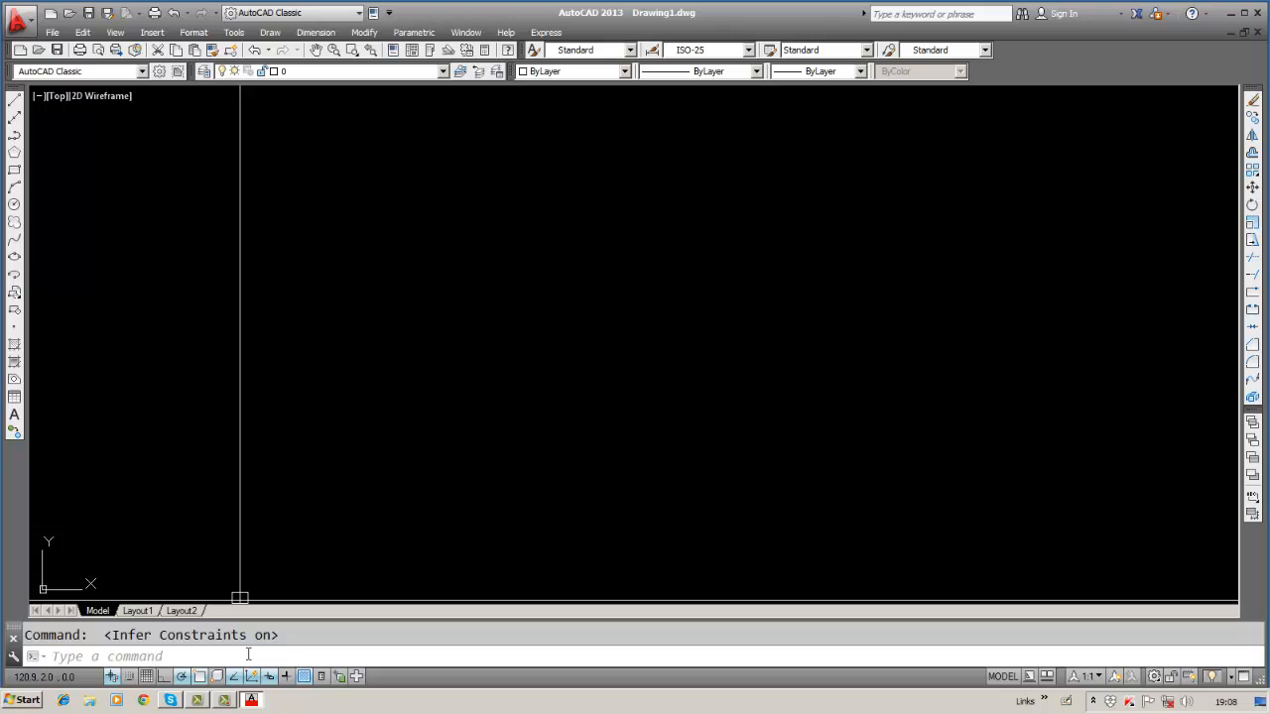
left_click(248, 655)
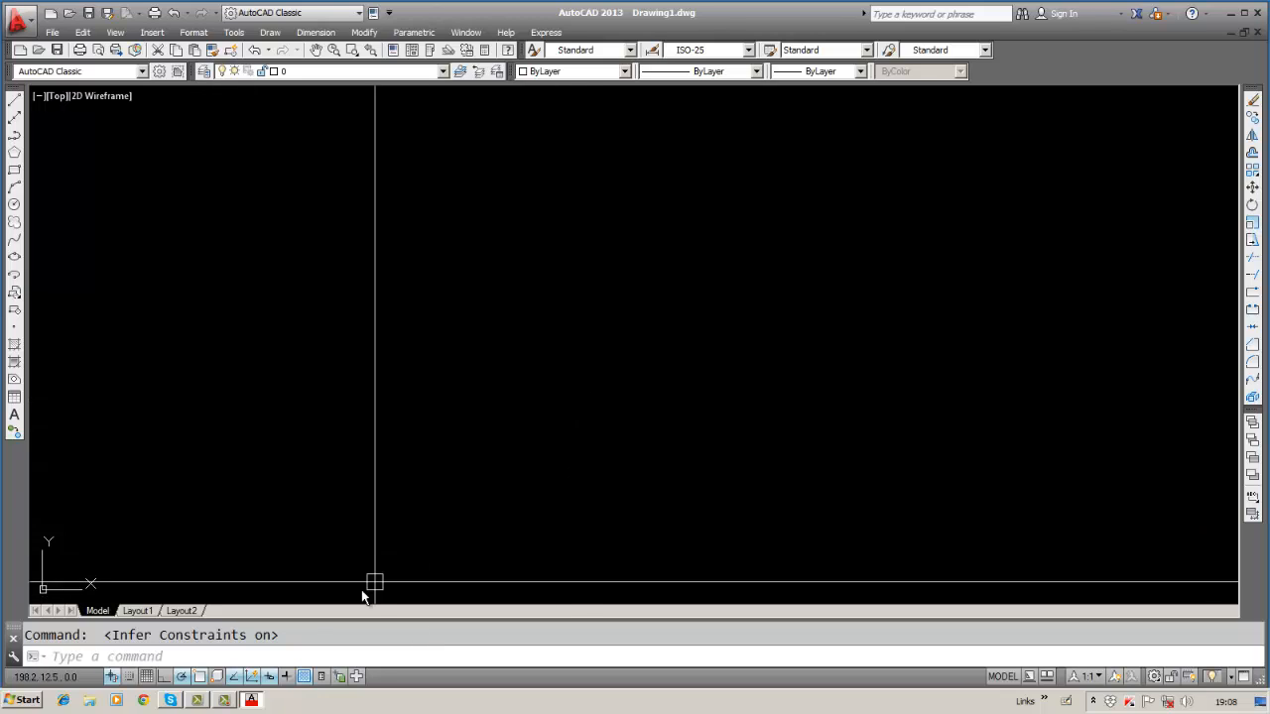
left_click(296, 654)
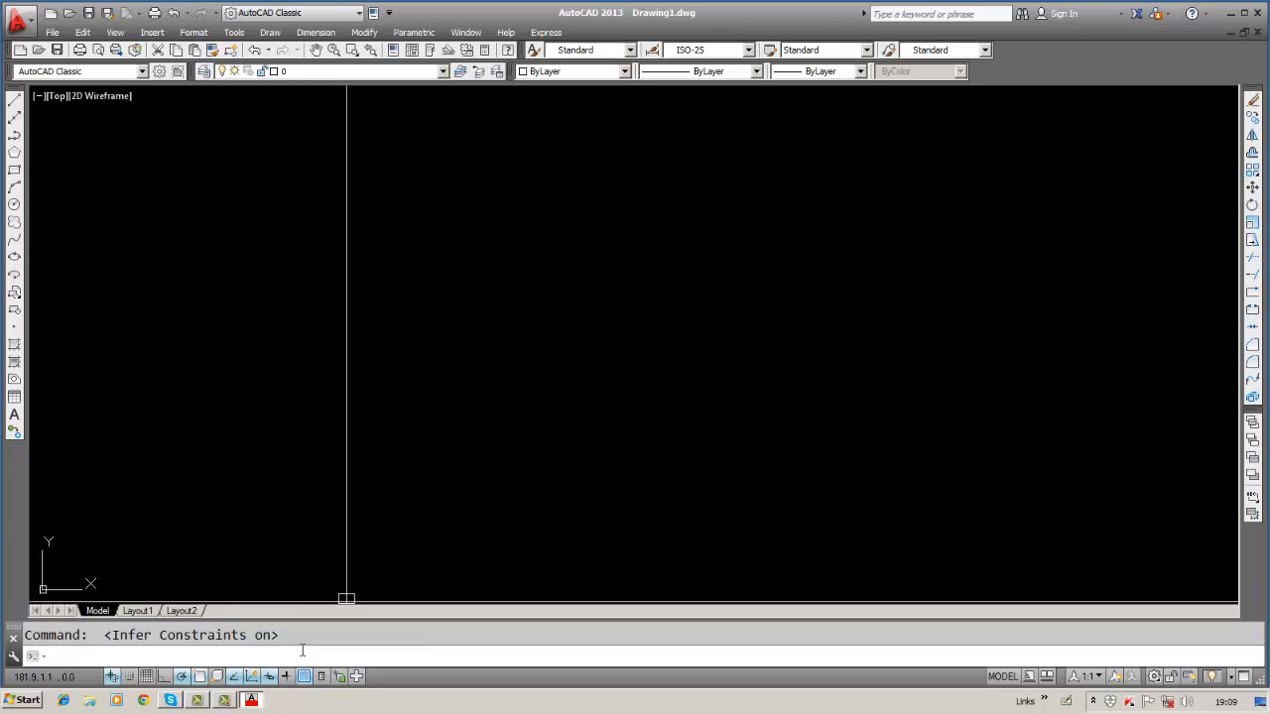
type("CURSORSIZE")
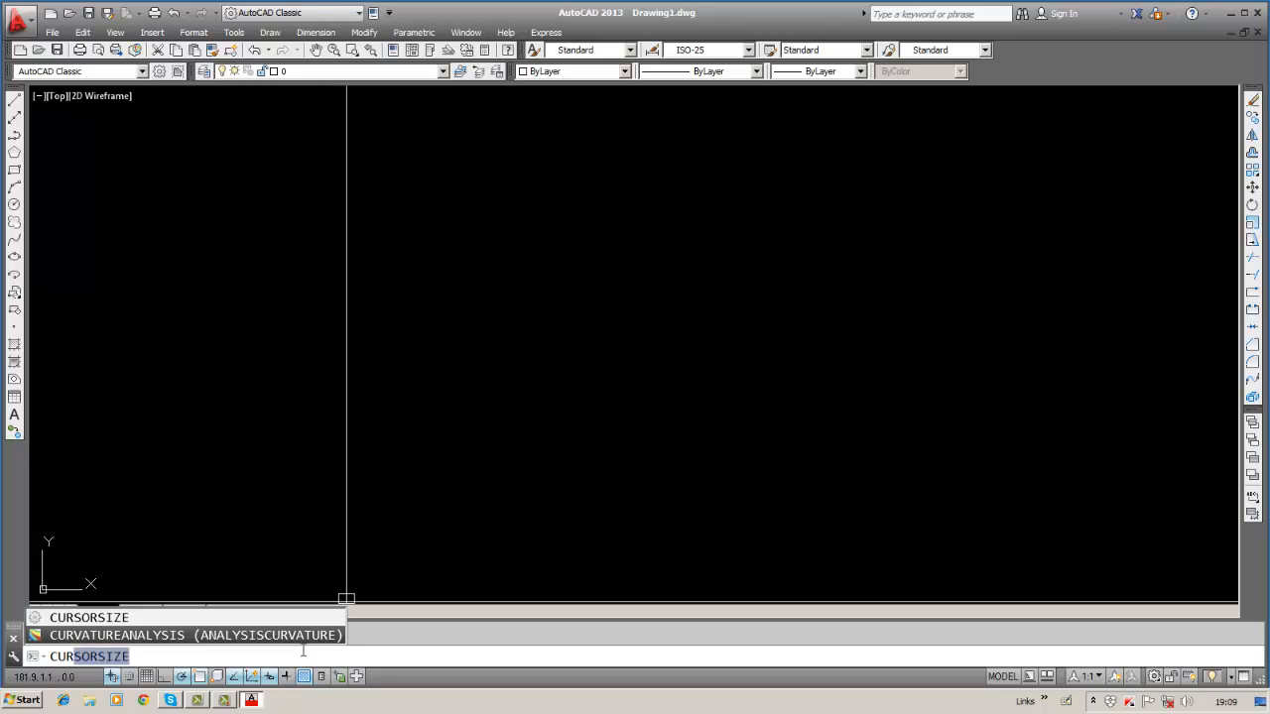
Run CURSORSIZE, trying 50 and 10 before setting the crosshair size to 100.
left_click(107, 620)
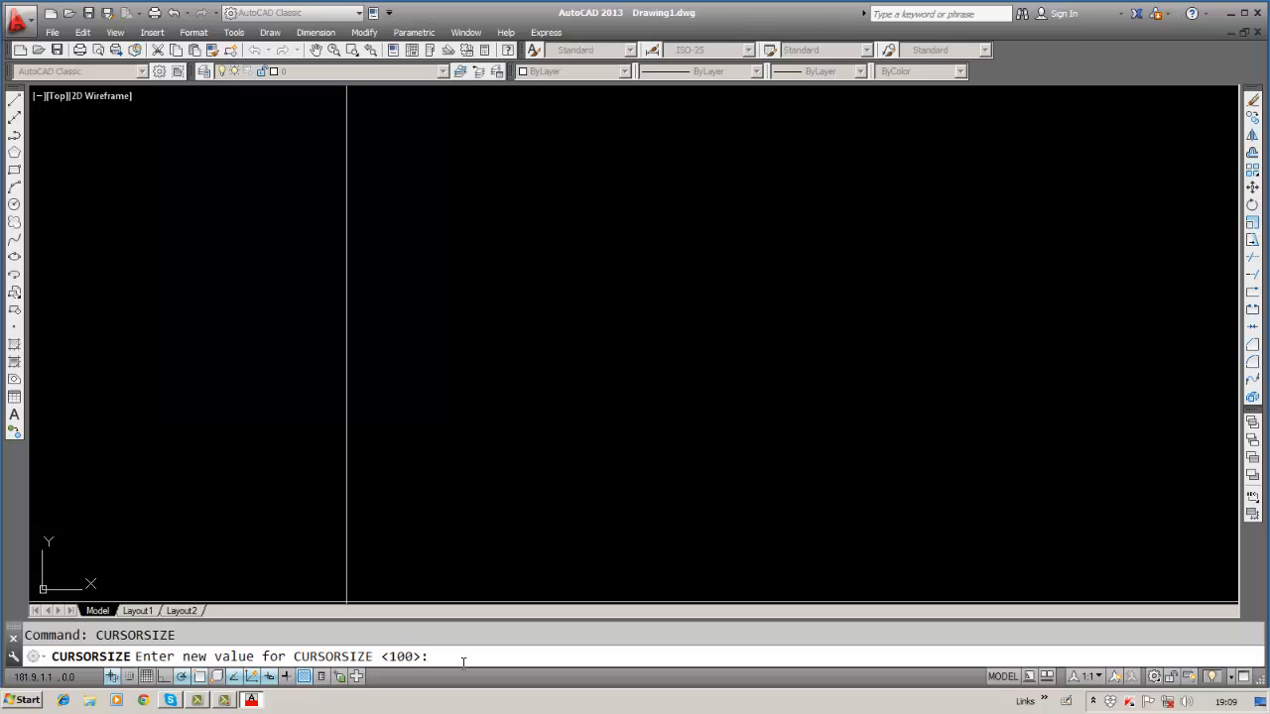
type("50")
key("Return")
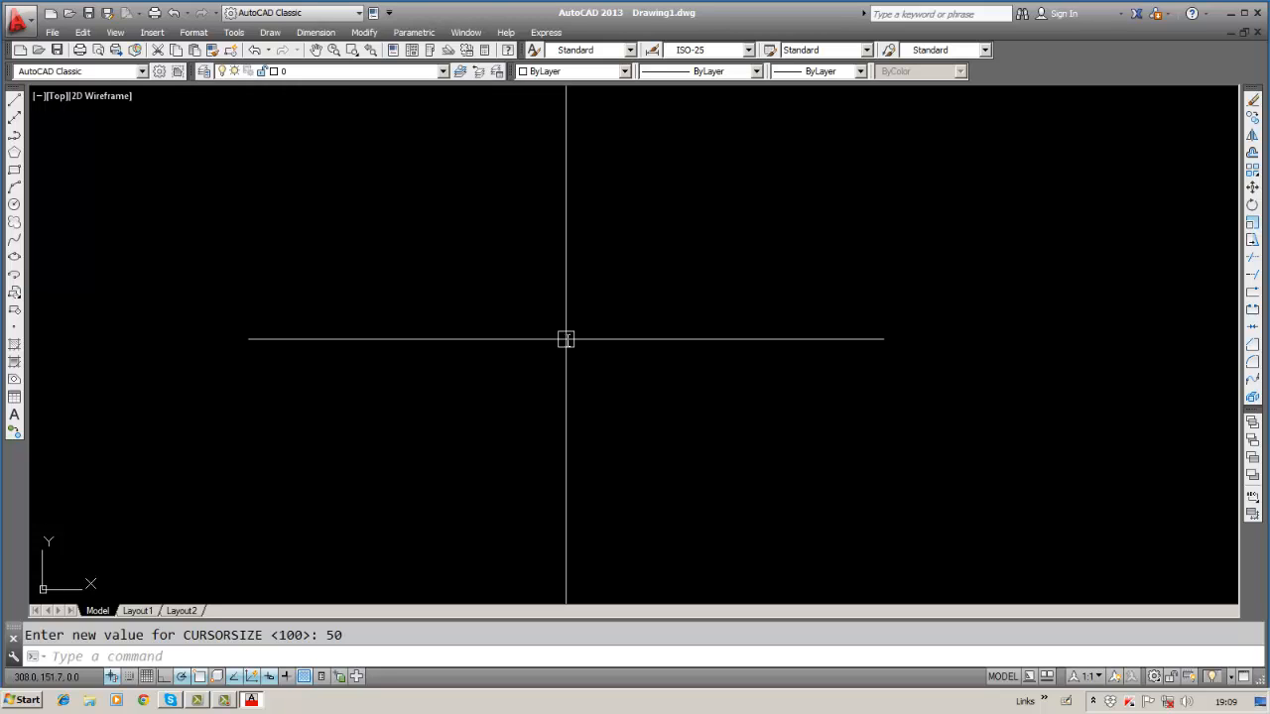
key("Return")
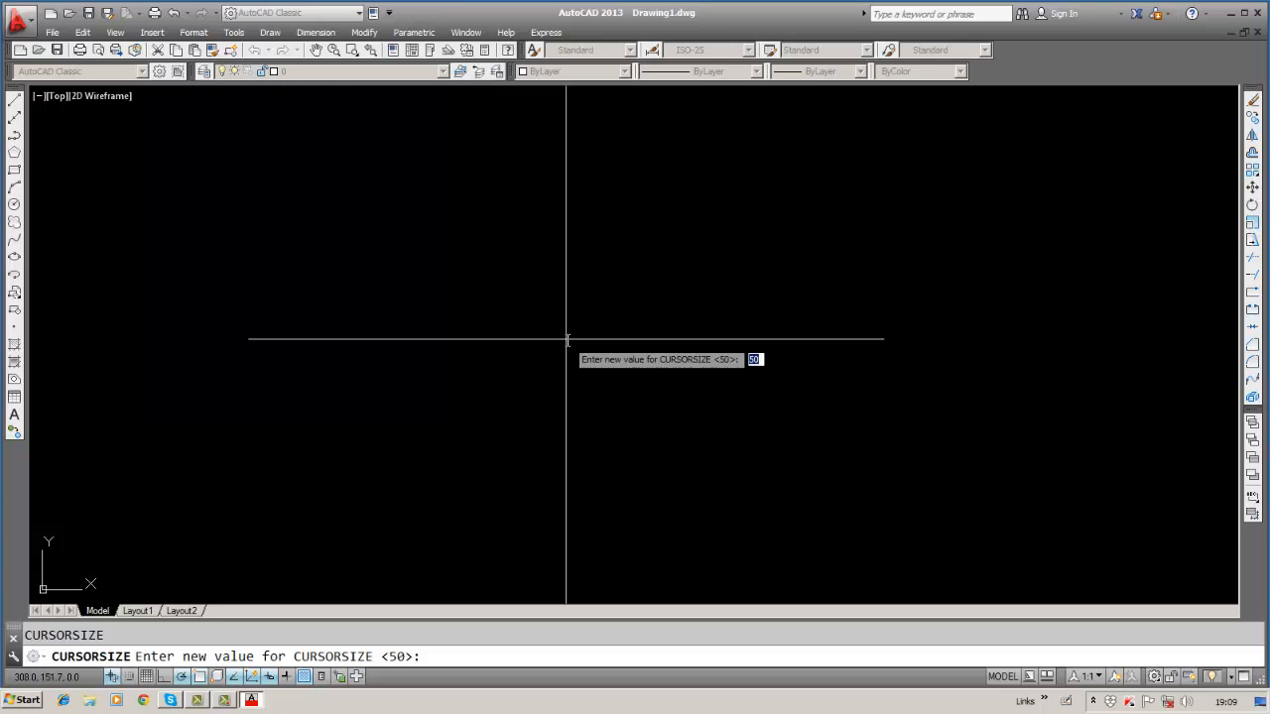
type("10")
key("Return")
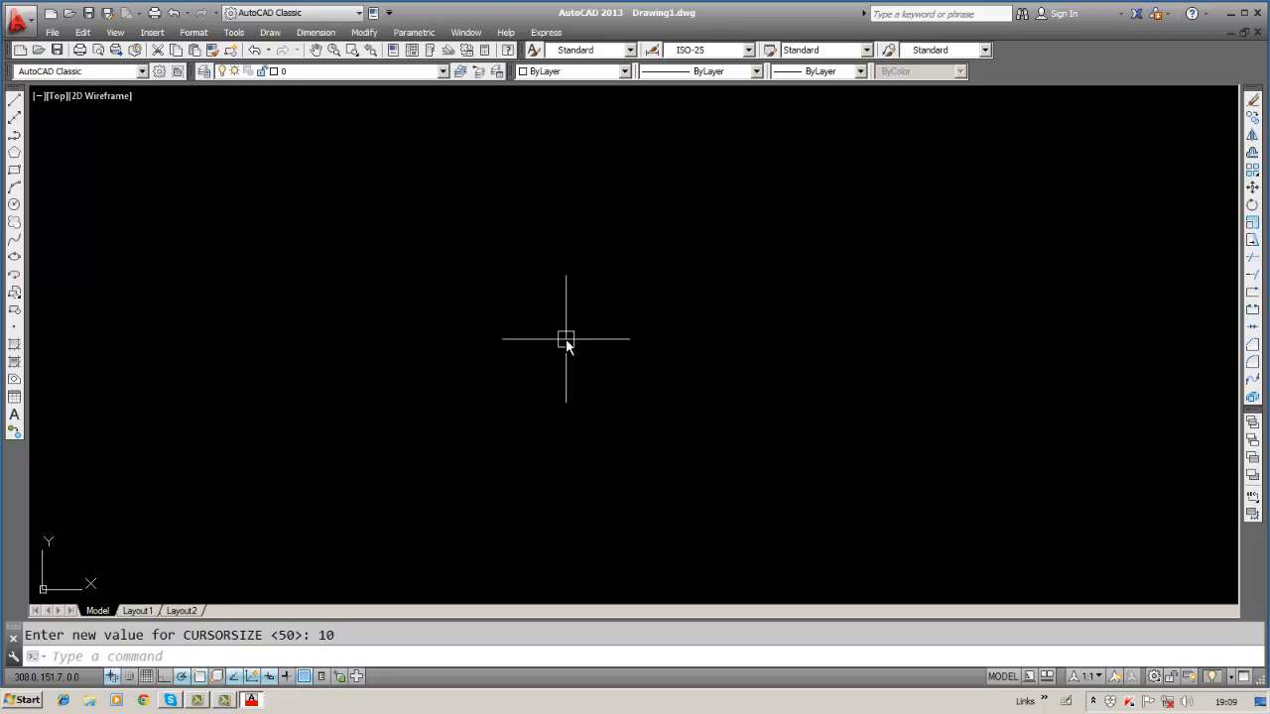
key("Return")
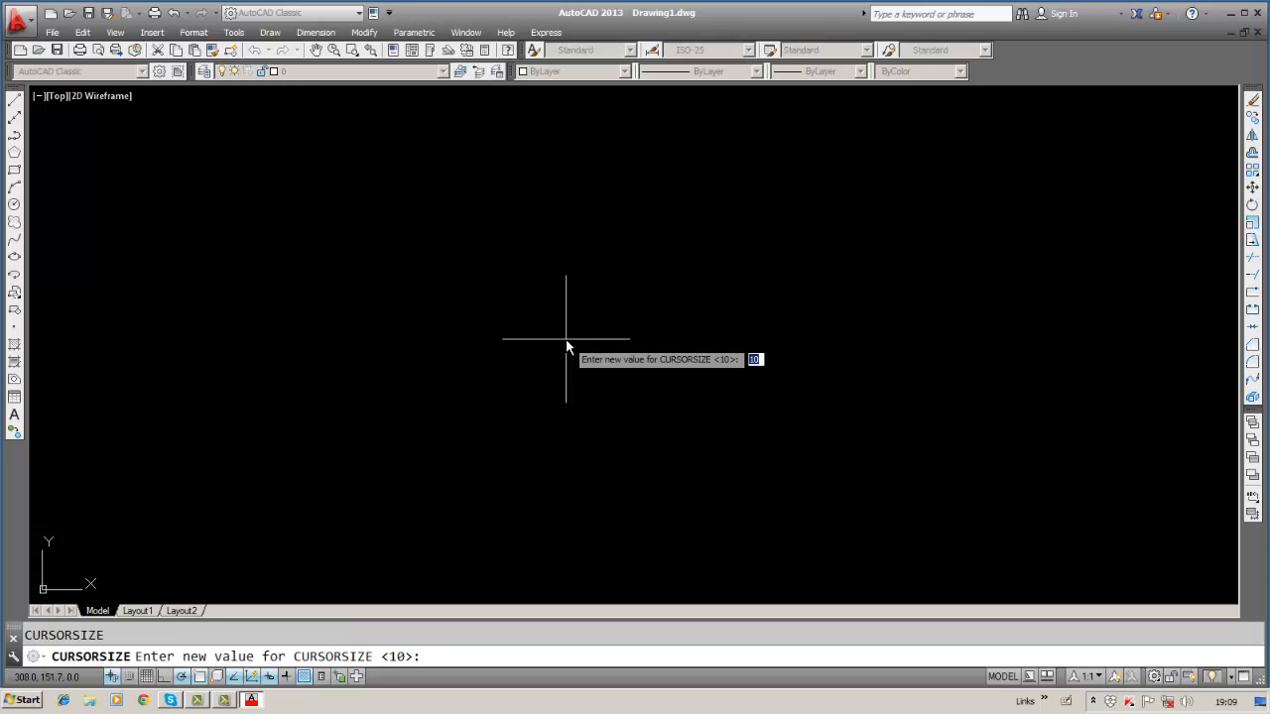
type("100")
key("Return")
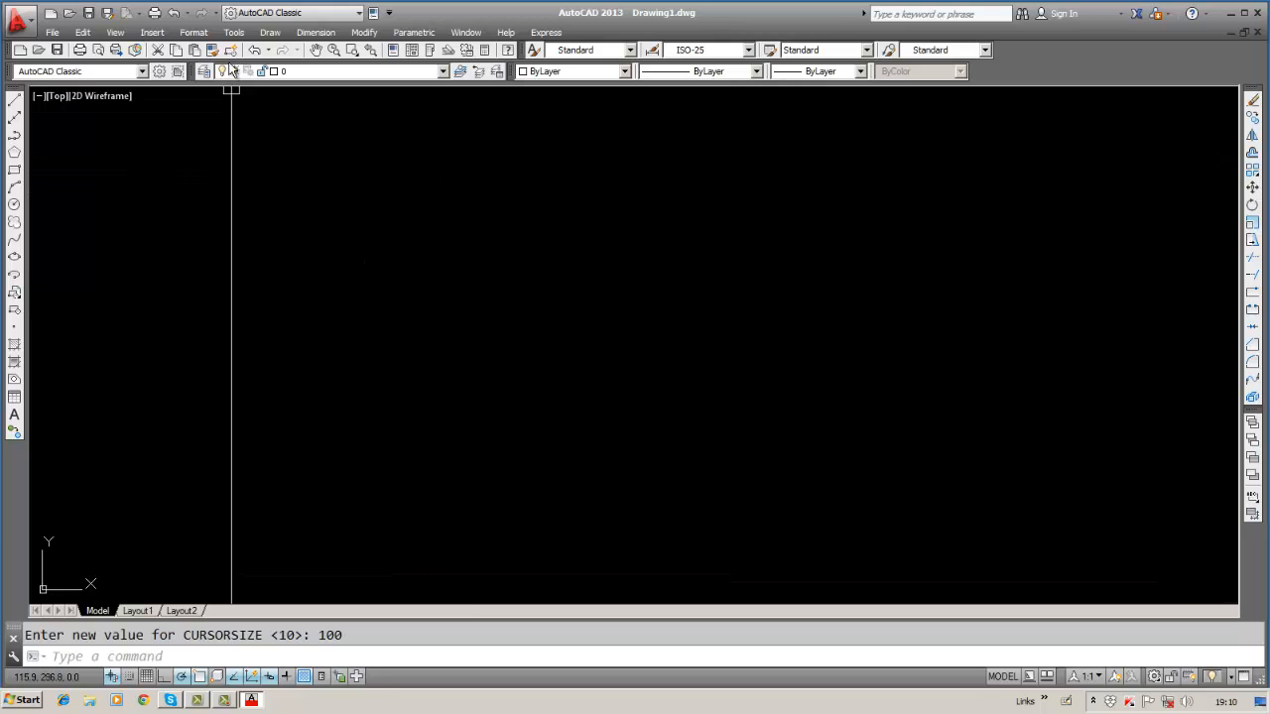
left_click(51, 32)
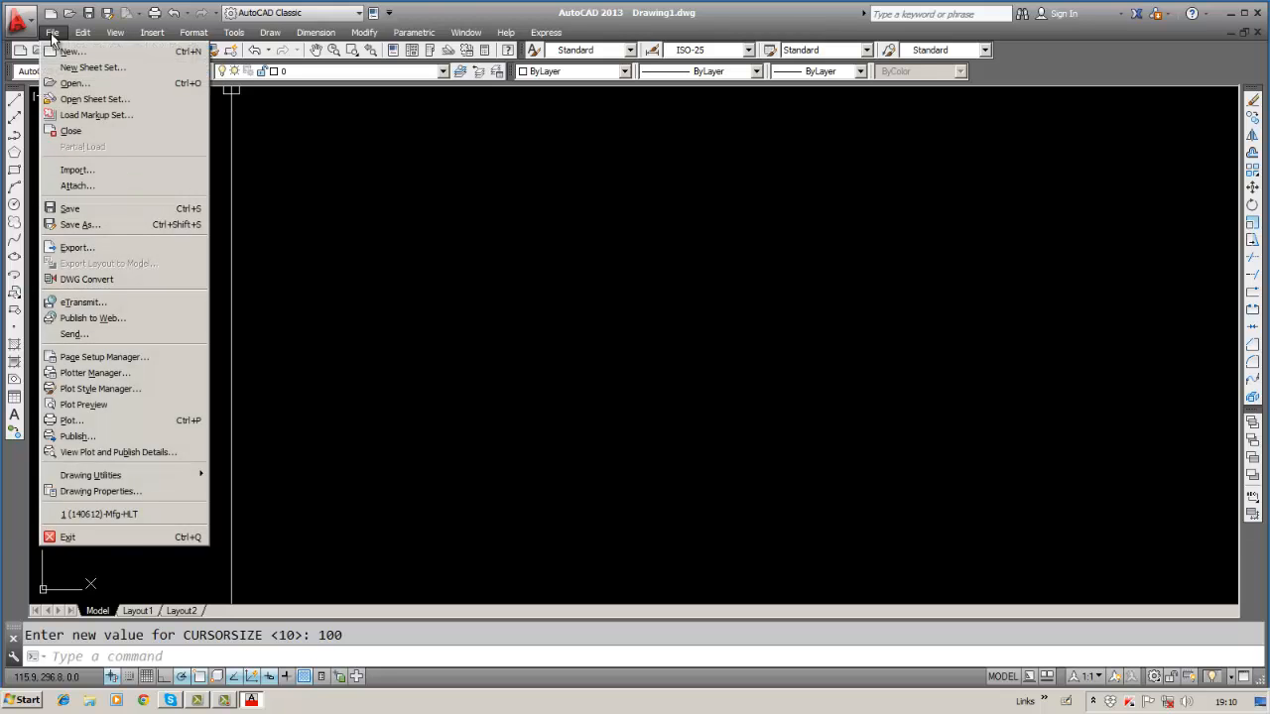
left_click(51, 33)
left_click(51, 32)
left_click(50, 33)
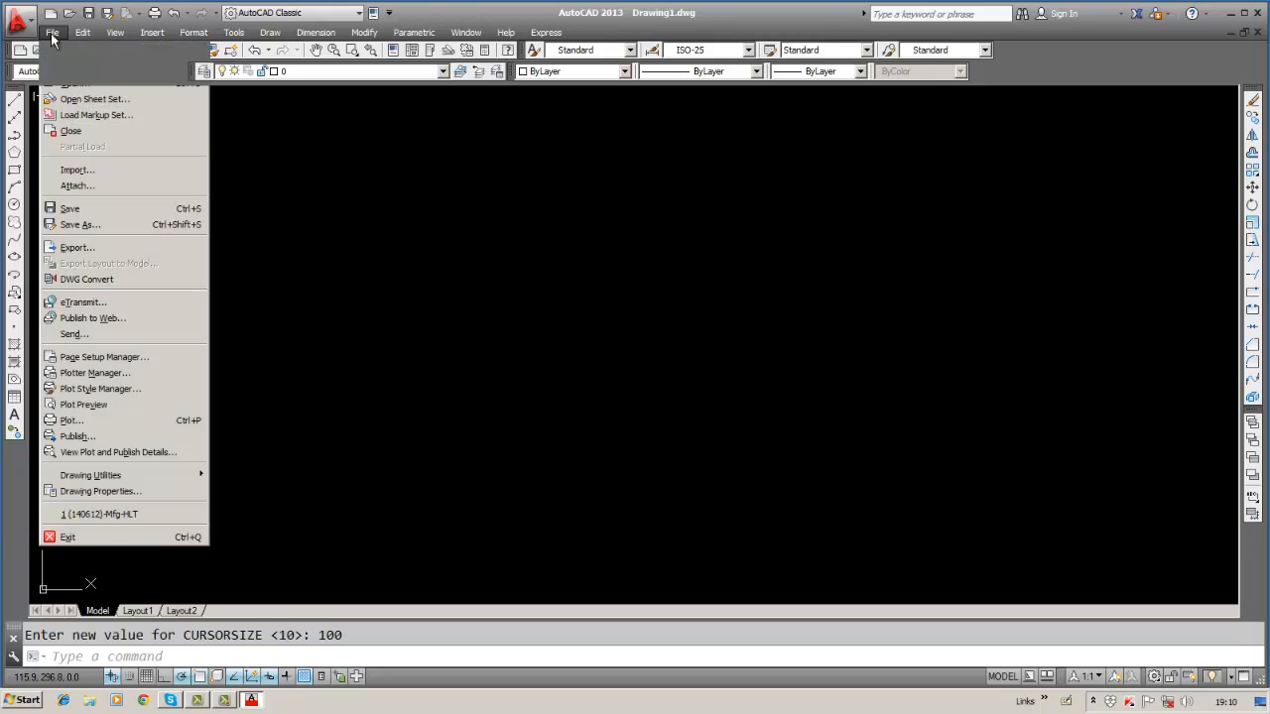
left_click(50, 33)
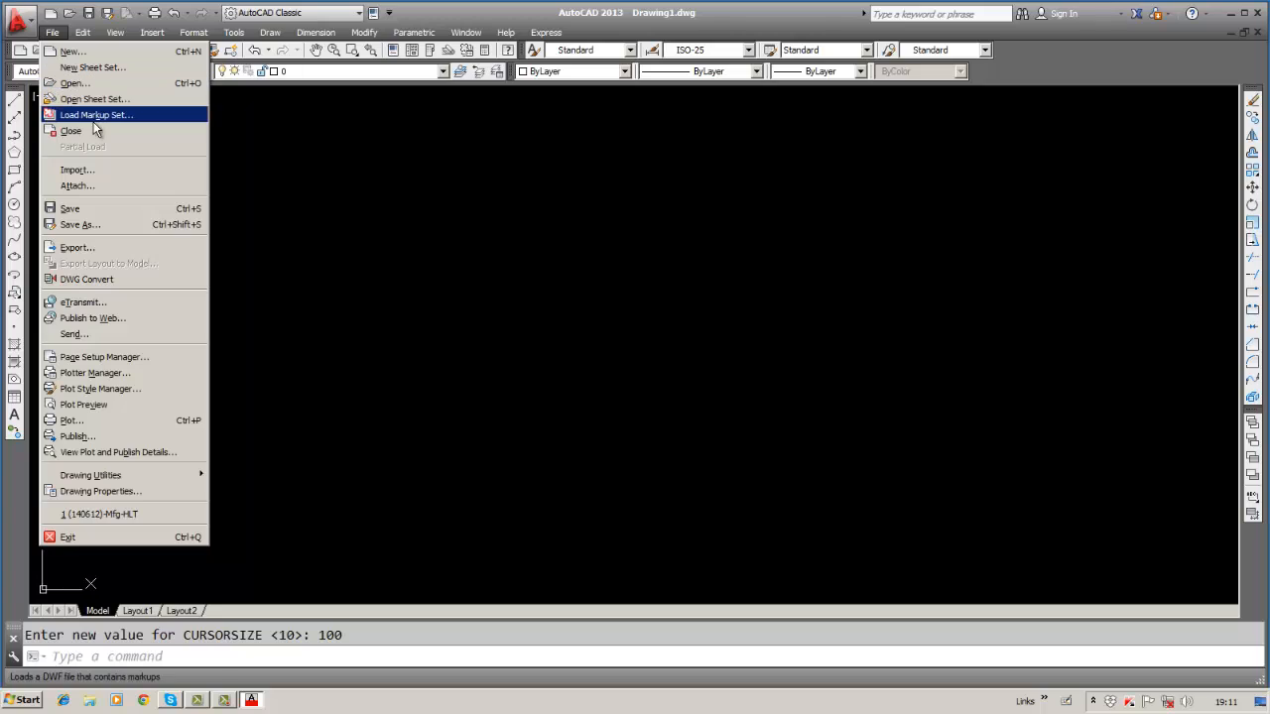
left_click(282, 146)
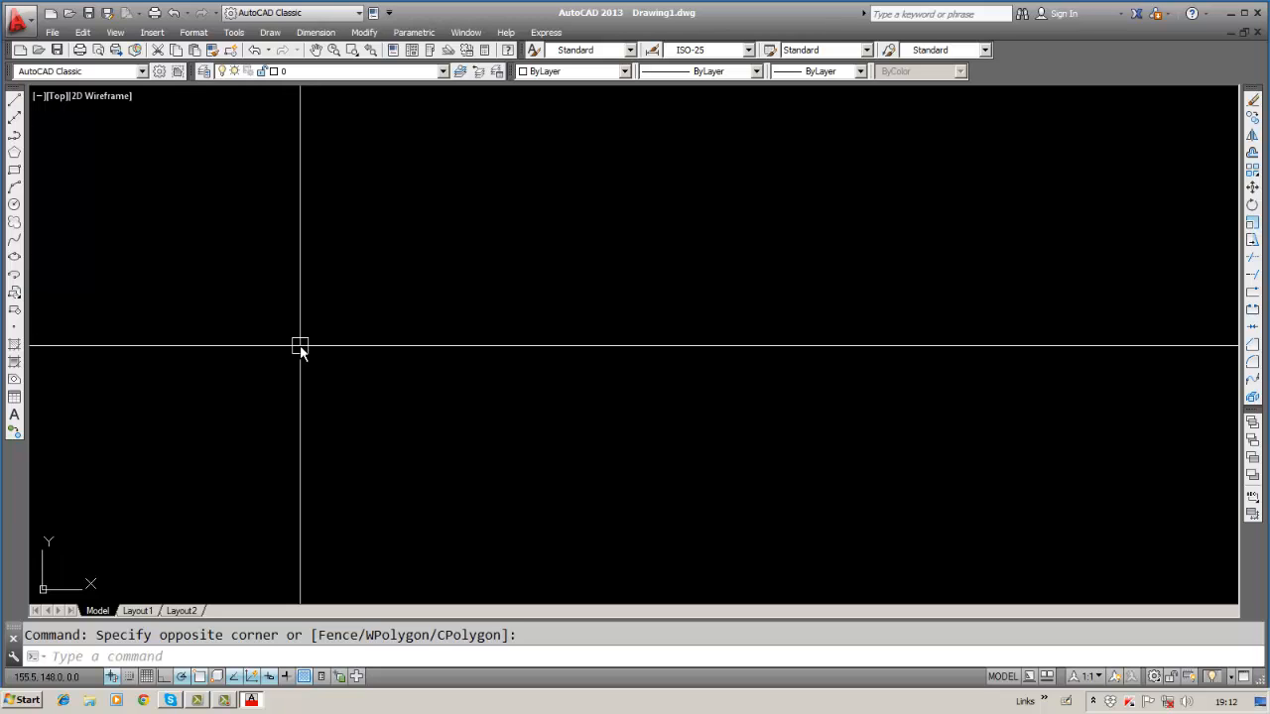
Open View > Toolbars, close Customize User Interface, then display the Insert menu.
left_click(83, 33)
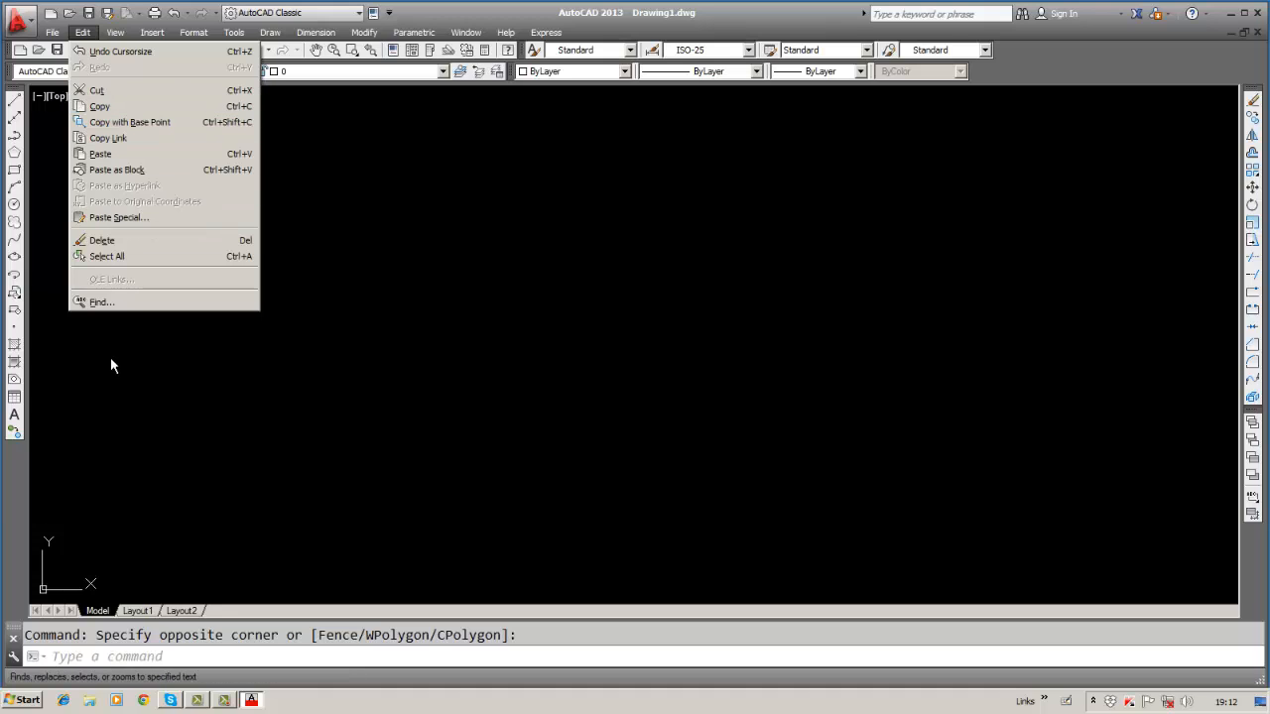
mouse_move(119, 32)
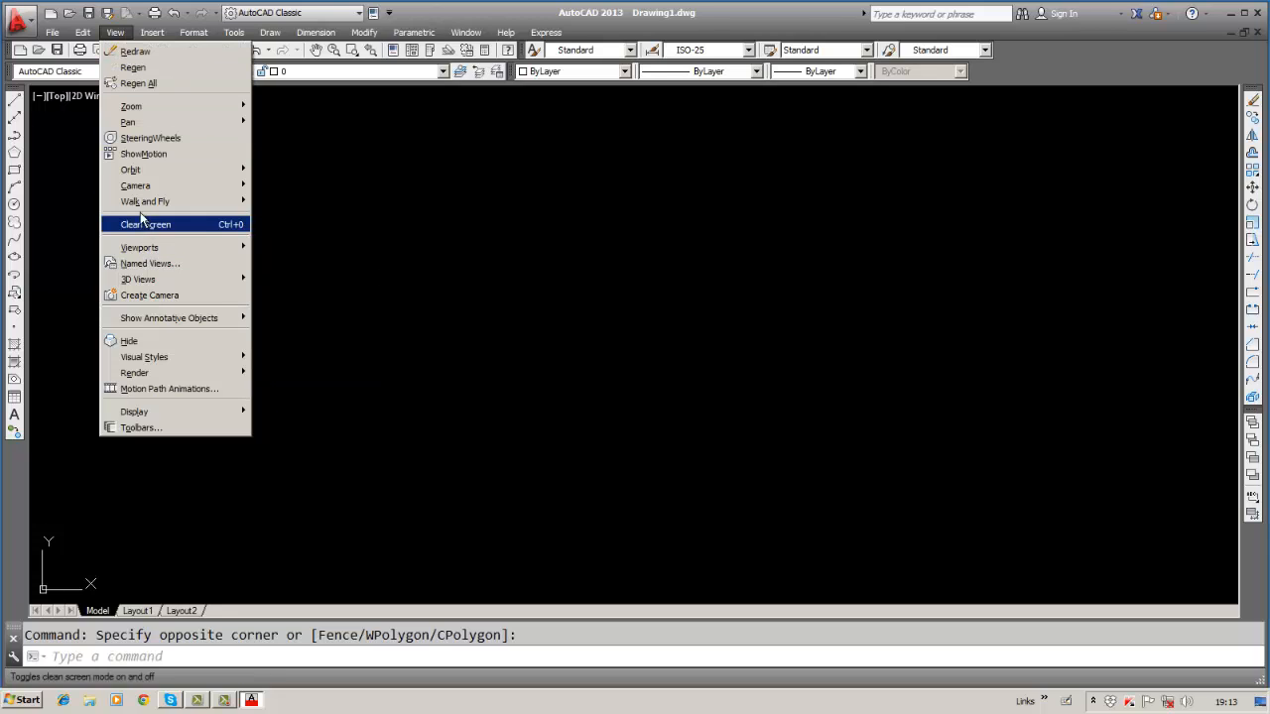
left_click(139, 427)
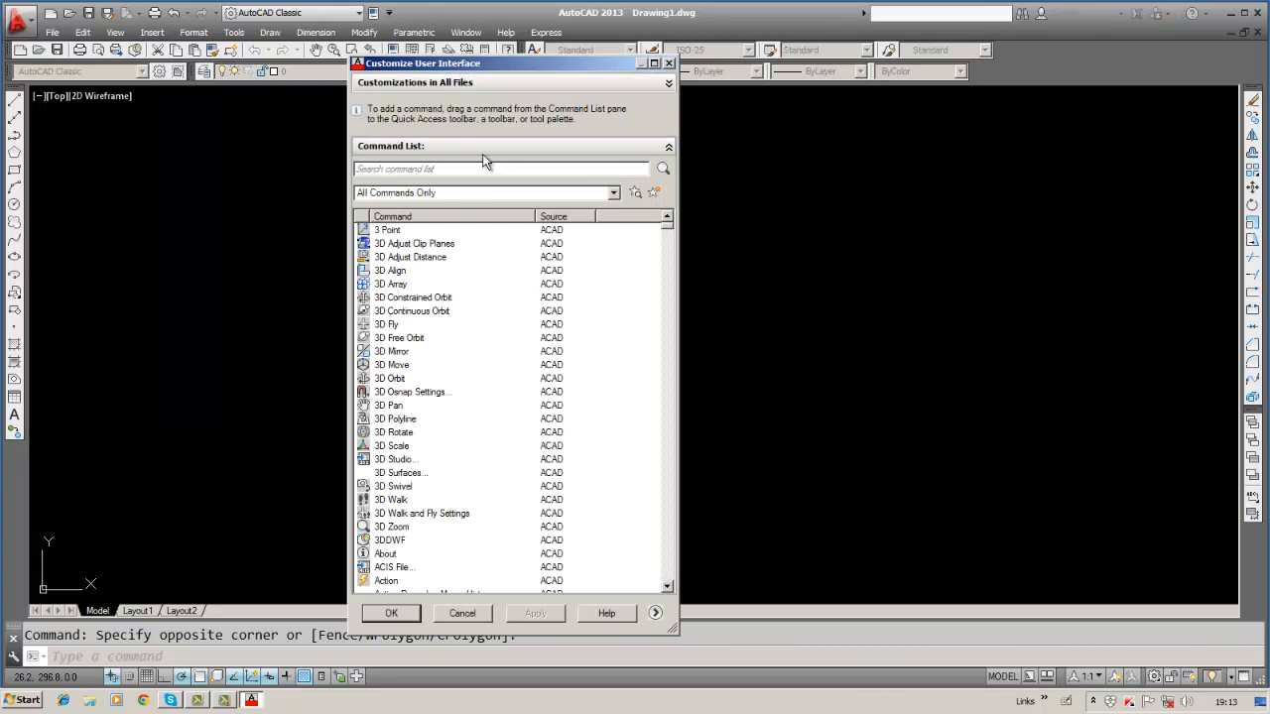
left_click(668, 64)
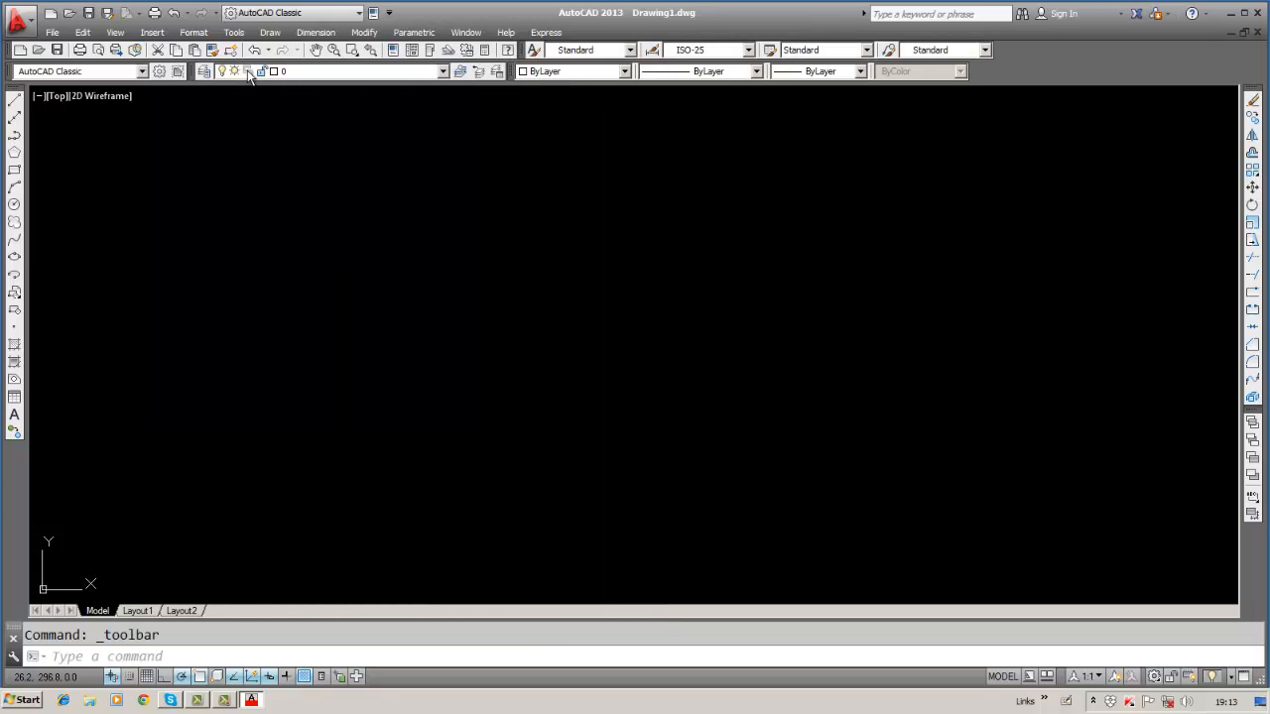
left_click(158, 34)
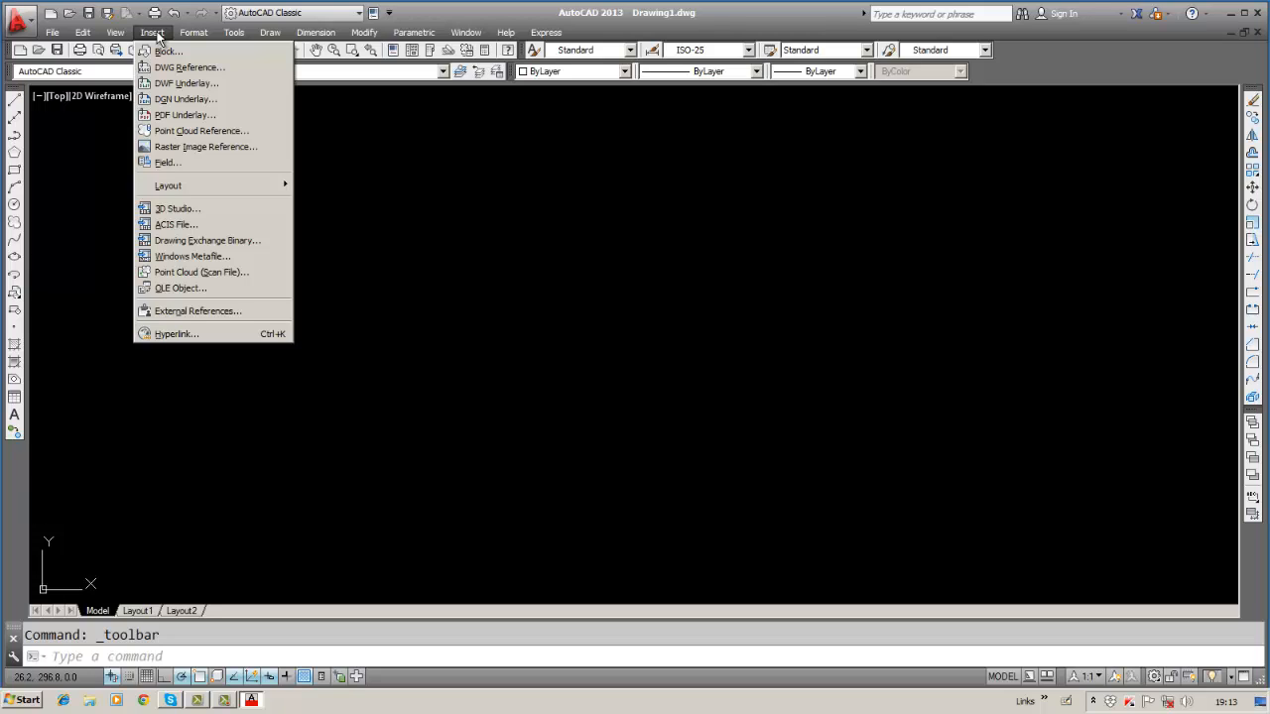
Dismiss the Insert menu and browse the Format menu.
left_click(344, 142)
left_click(344, 143)
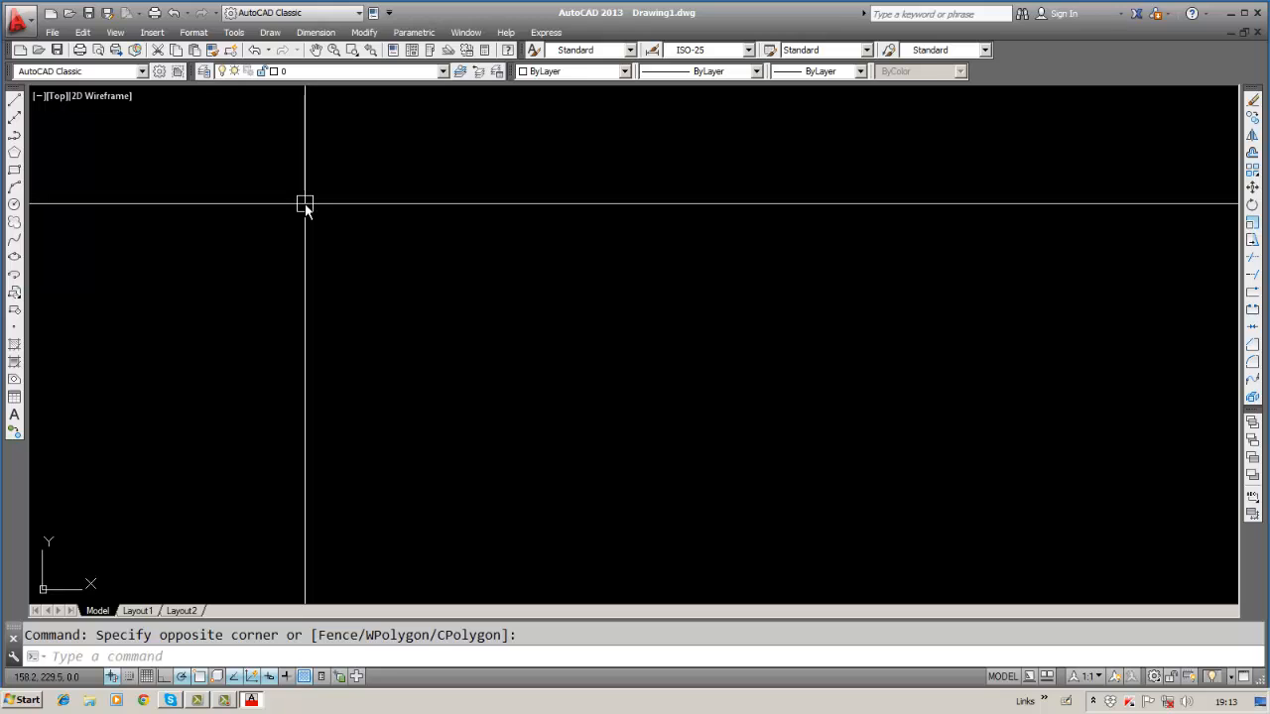
left_click(193, 34)
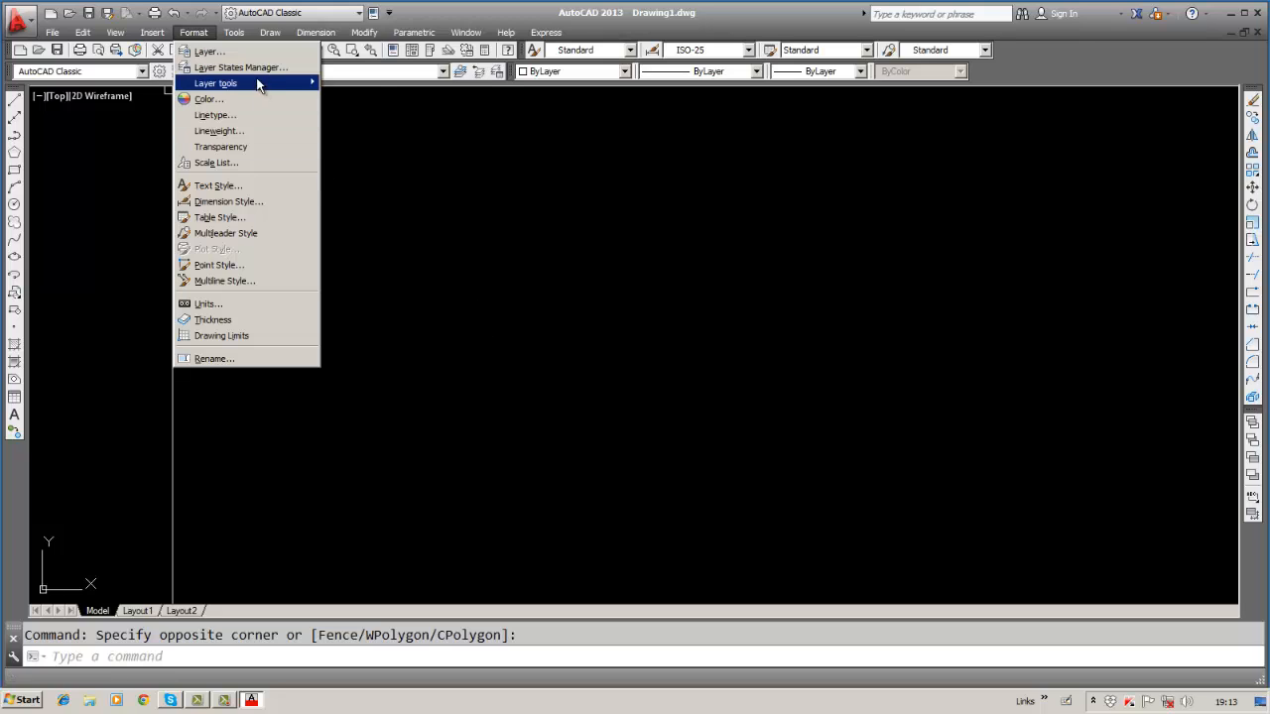
mouse_move(244, 38)
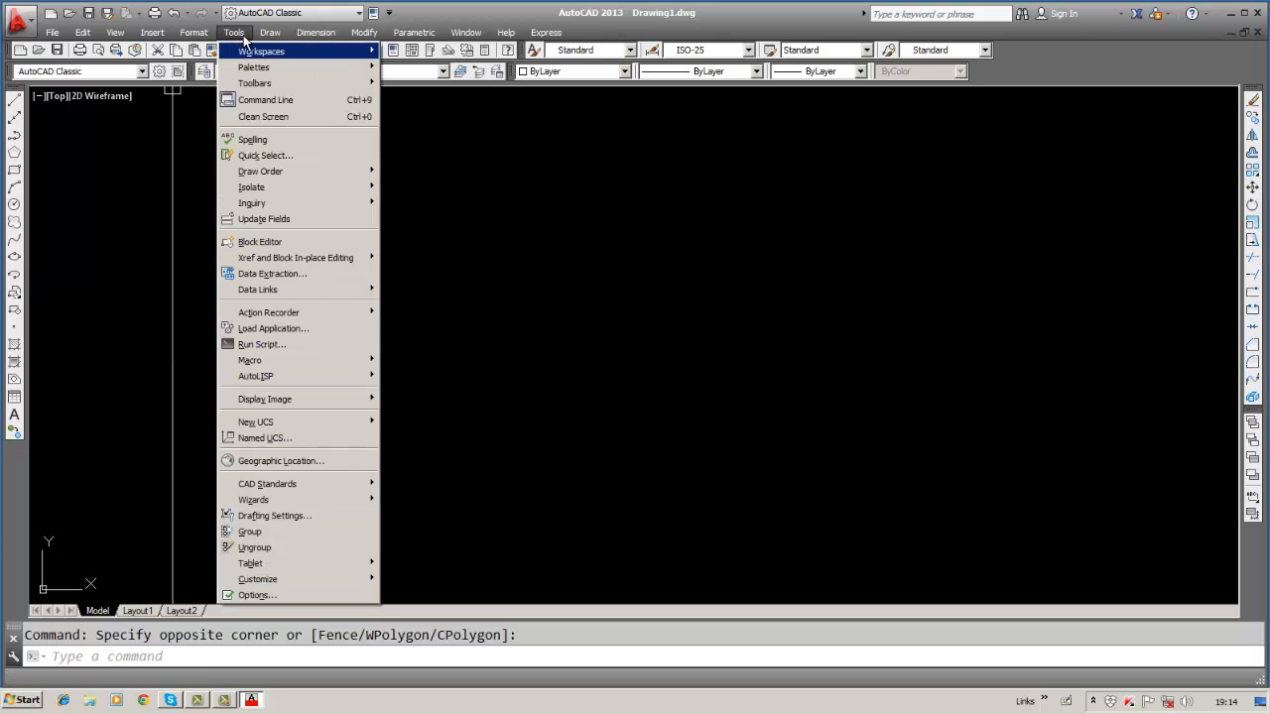
mouse_move(248, 85)
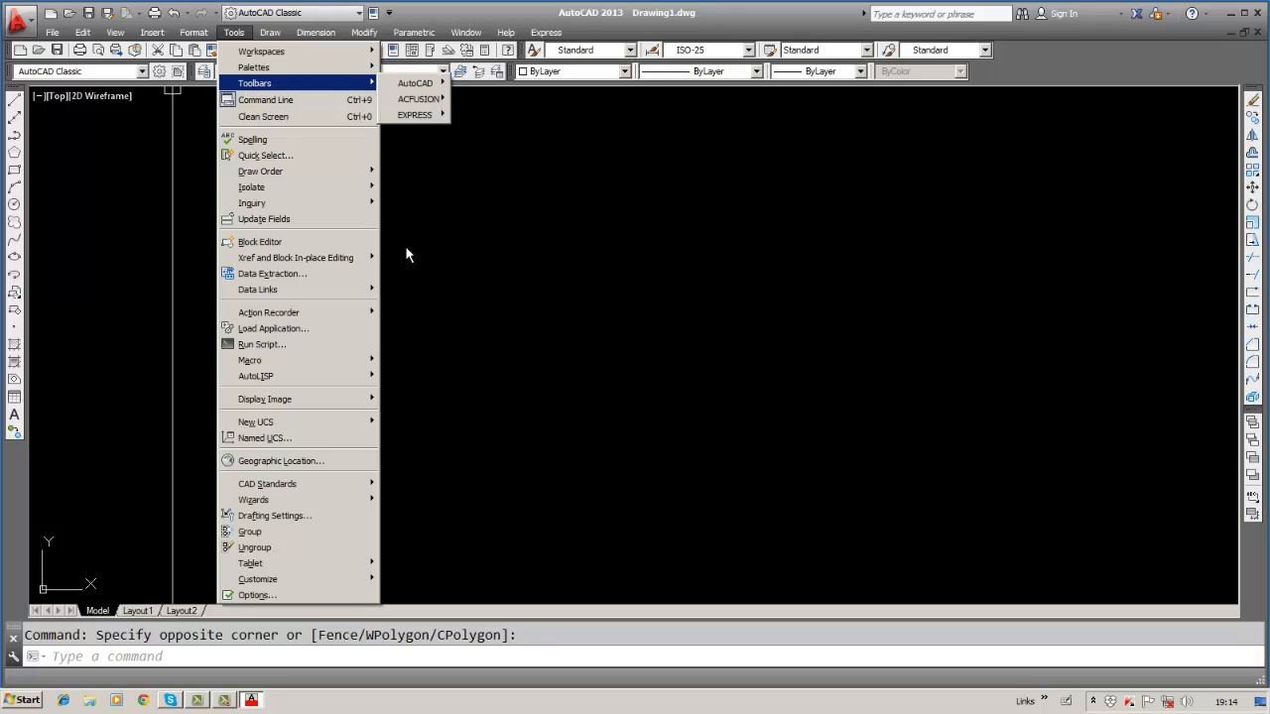
mouse_move(298, 36)
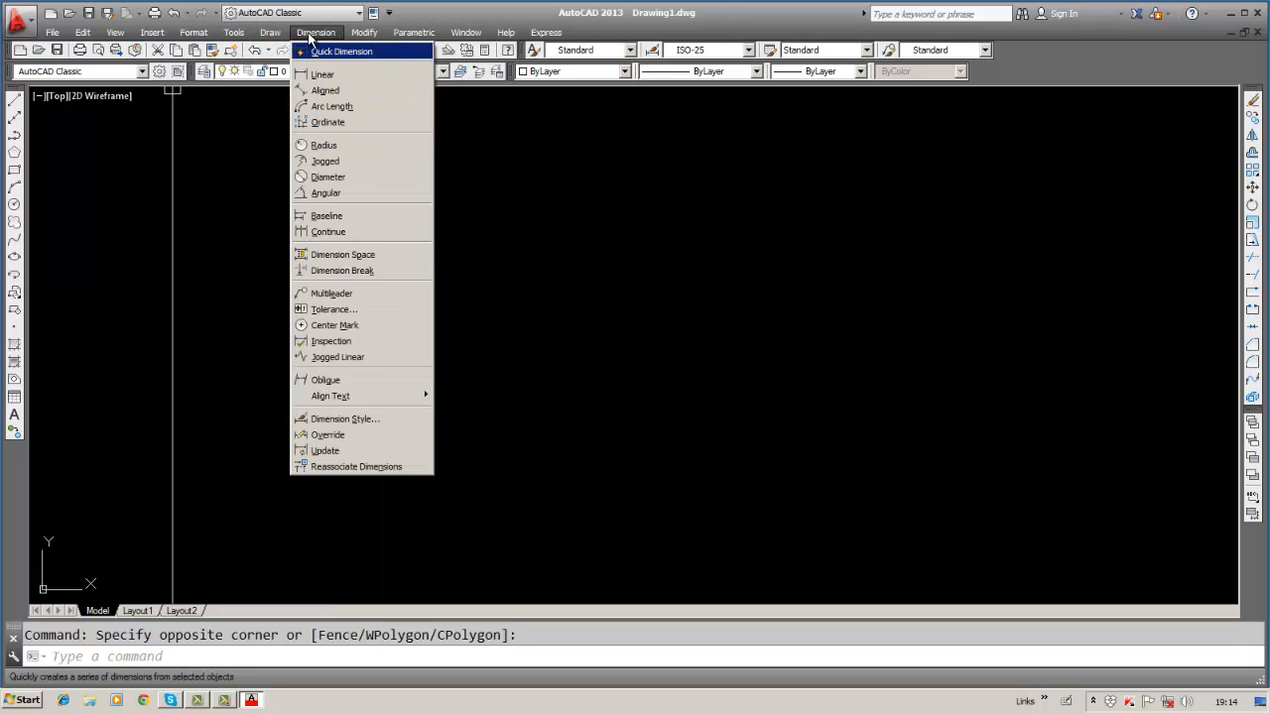
mouse_move(574, 35)
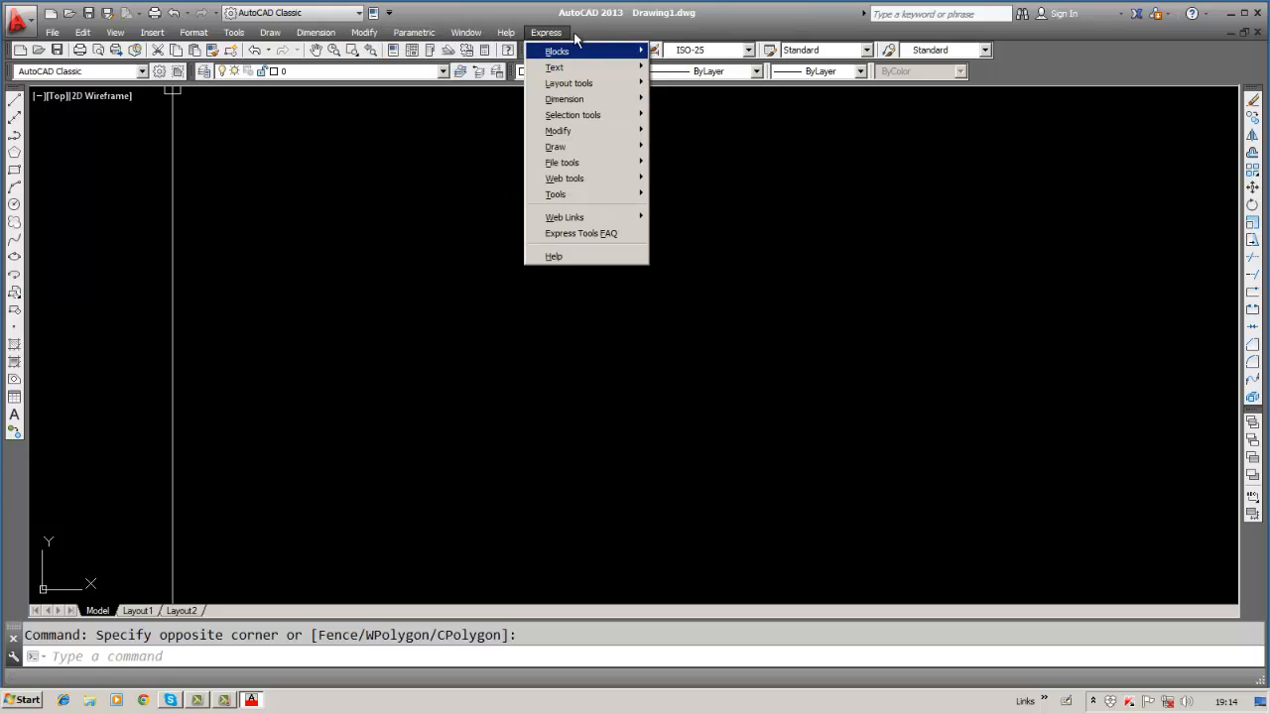
Clear the open menu and stray selection, then open Tools > Options.
left_click(358, 345)
left_click(338, 379)
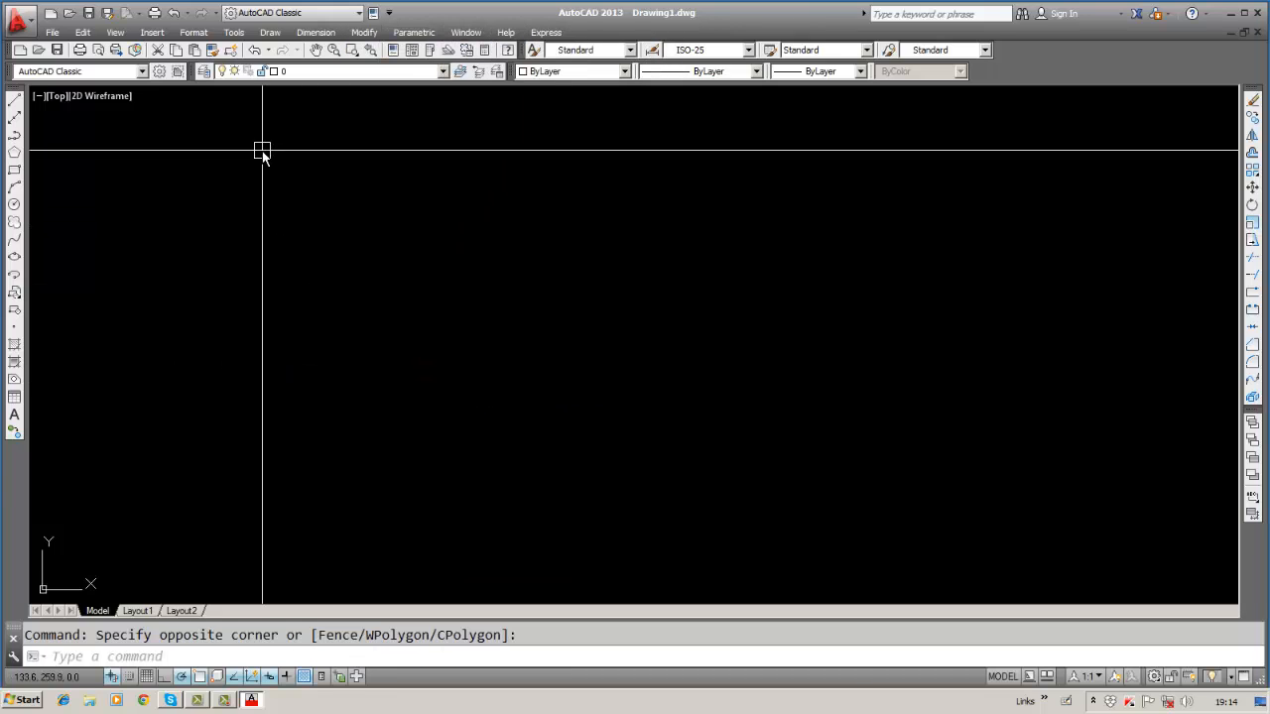
left_click(234, 33)
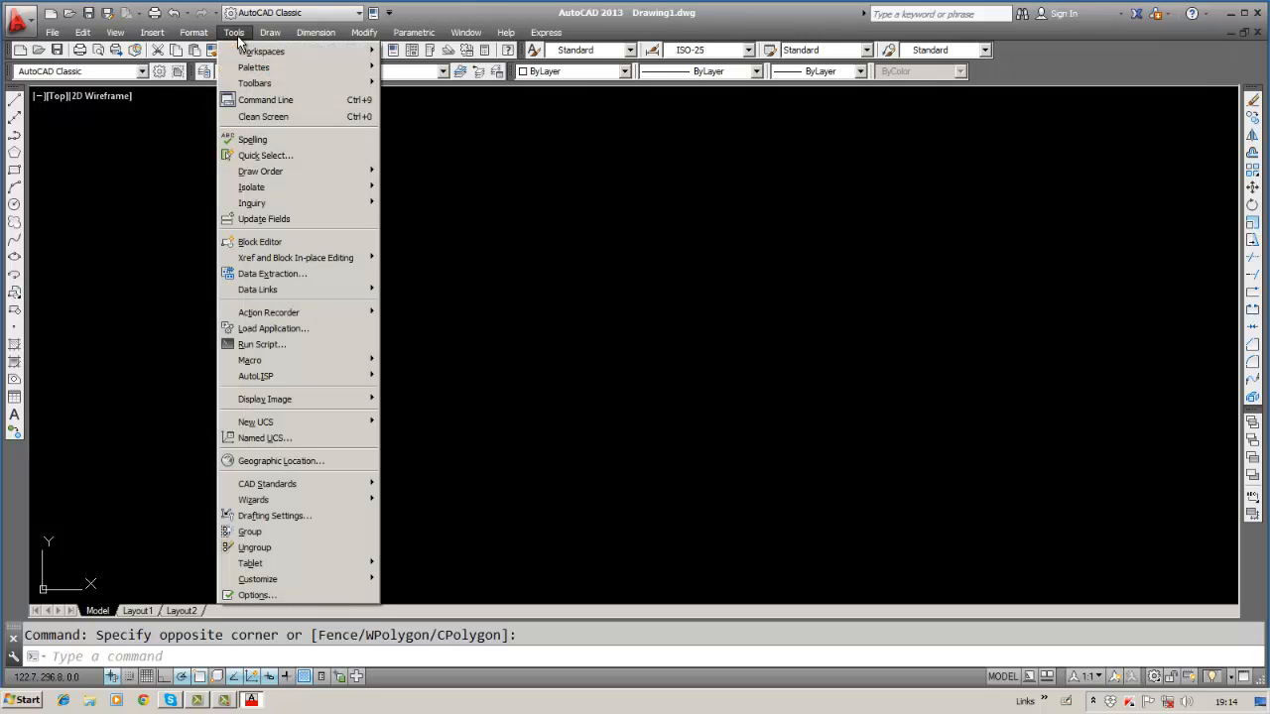
left_click(256, 595)
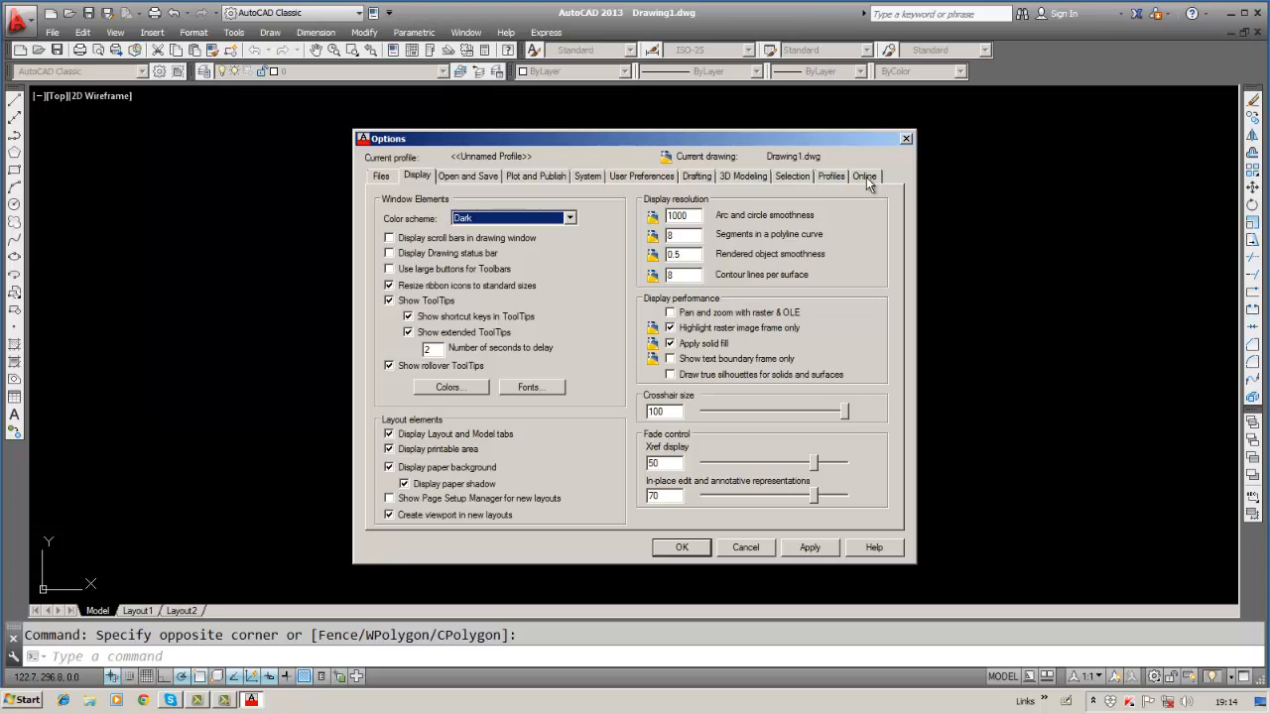
Show the Files tab of Options, listing the support file search paths and file locations.
left_click(381, 176)
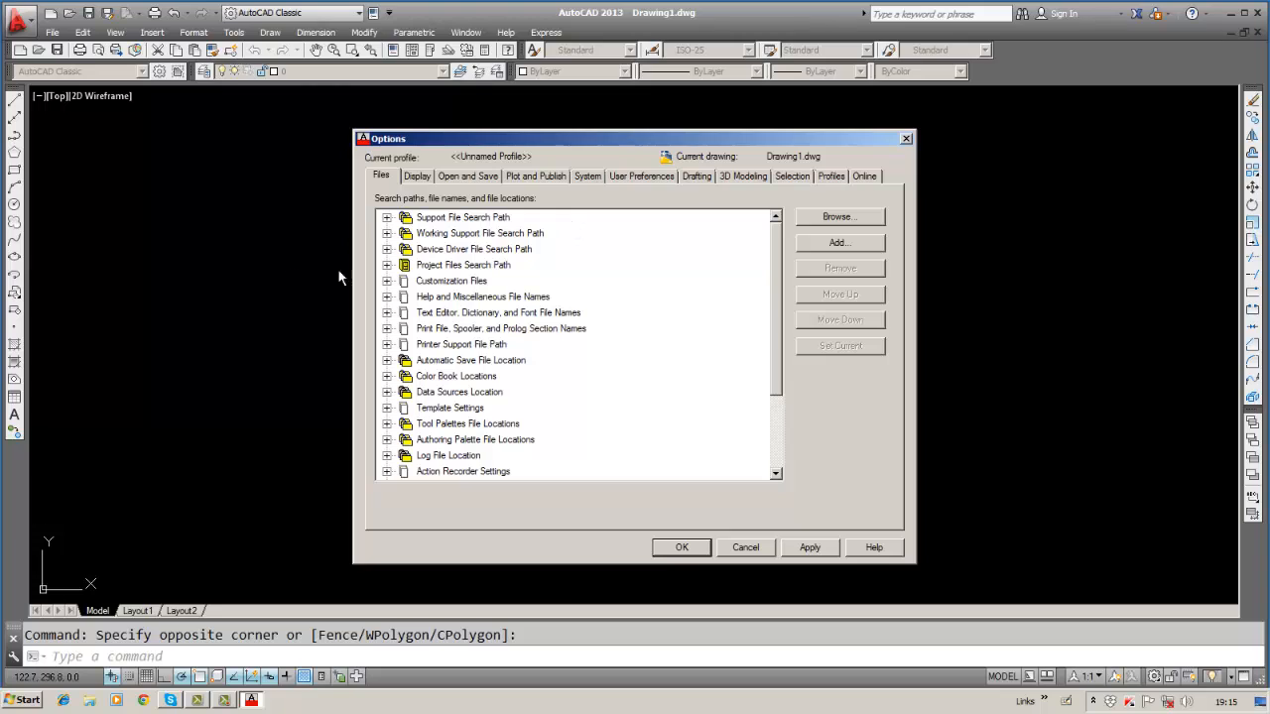
Return to the Display settings and keep the Dark colour scheme.
left_click(424, 177)
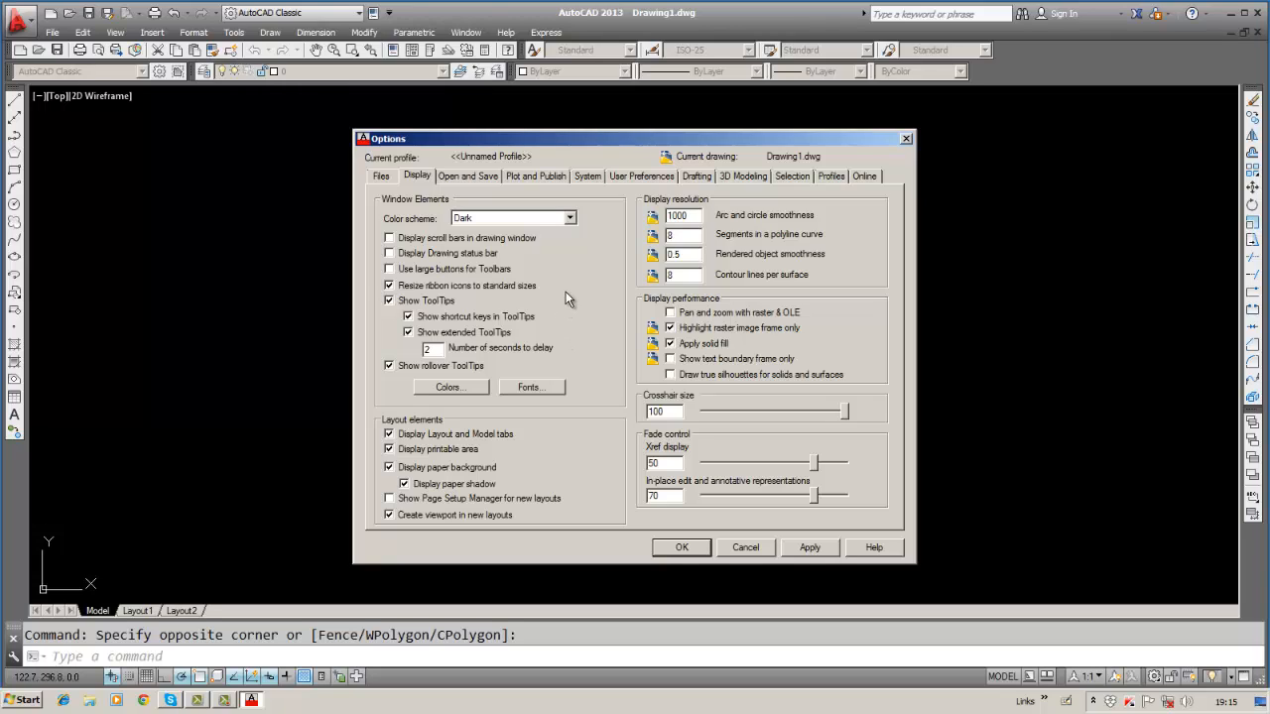
left_click(570, 218)
left_click(571, 218)
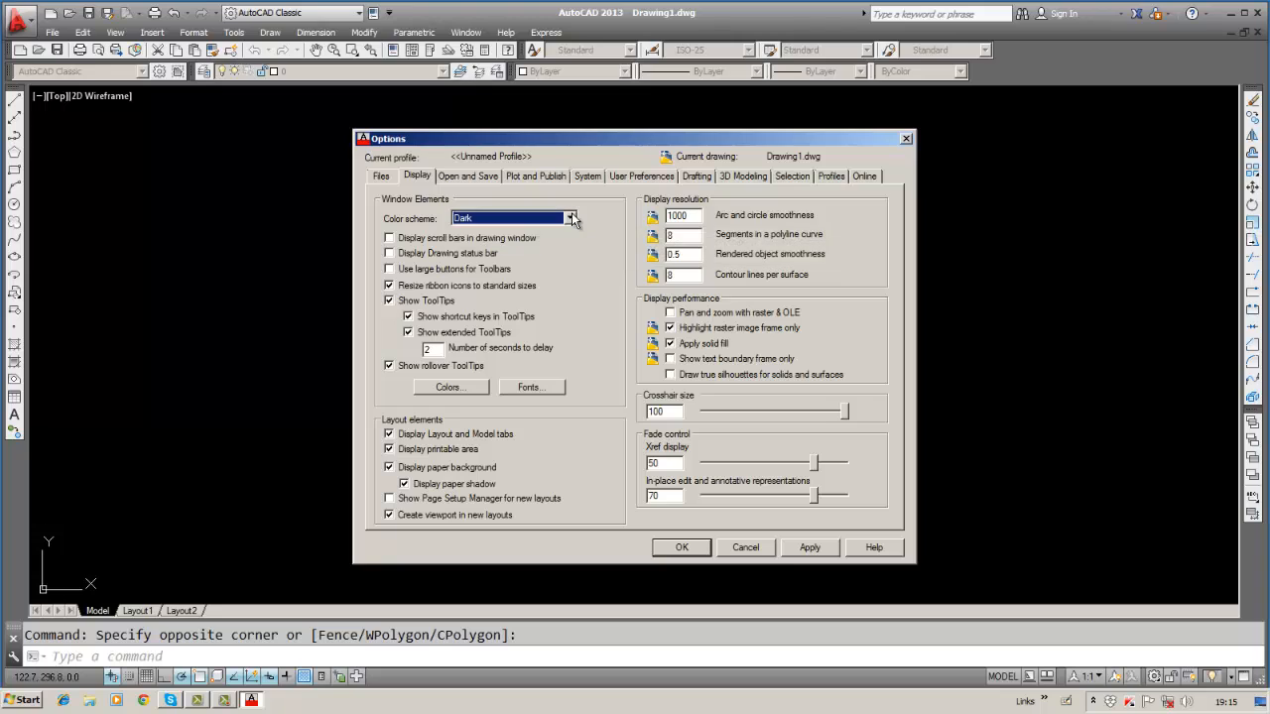
left_click(572, 218)
left_click(539, 232)
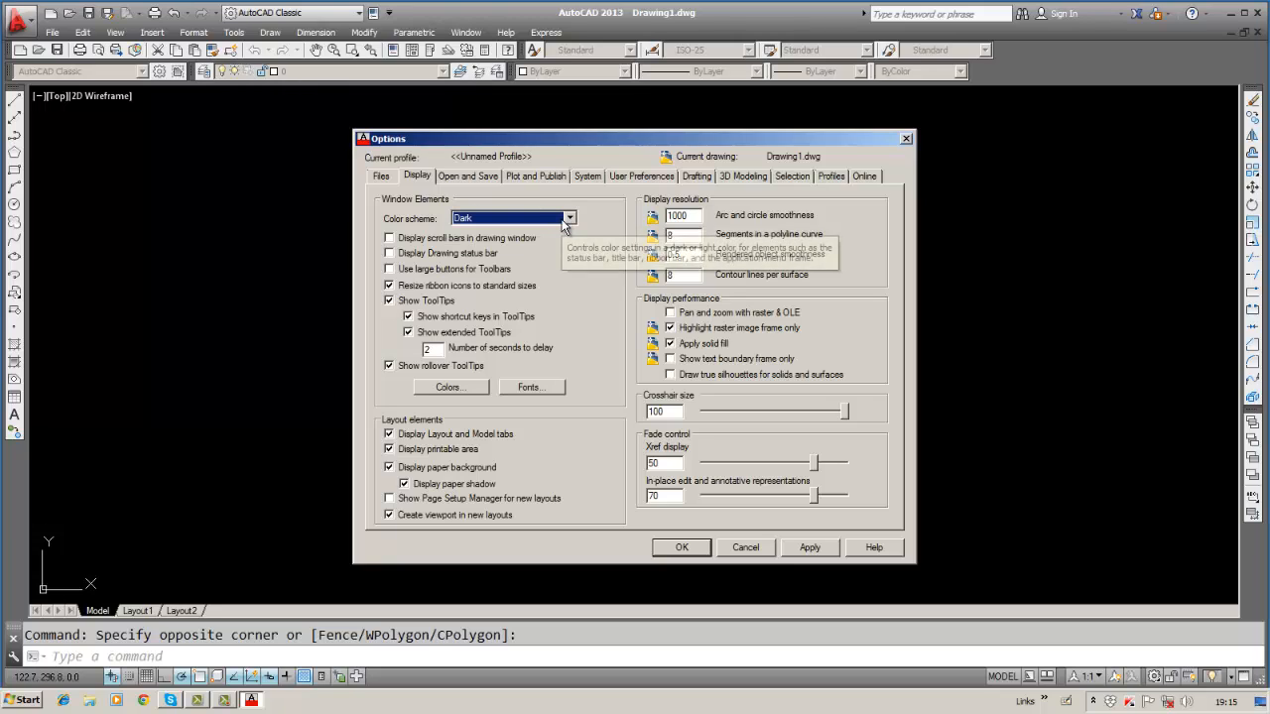
Turn on 'Display scroll bars in drawing window', apply it, and close Options.
left_click(388, 239)
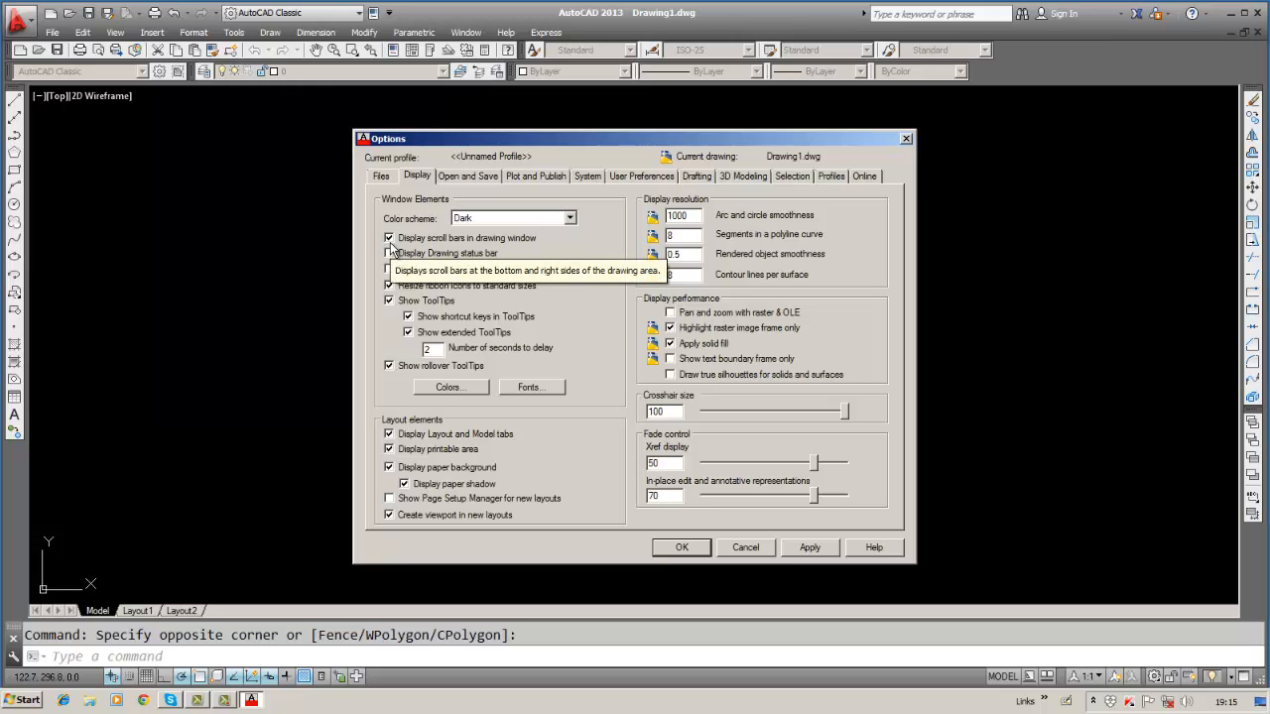
left_click(829, 552)
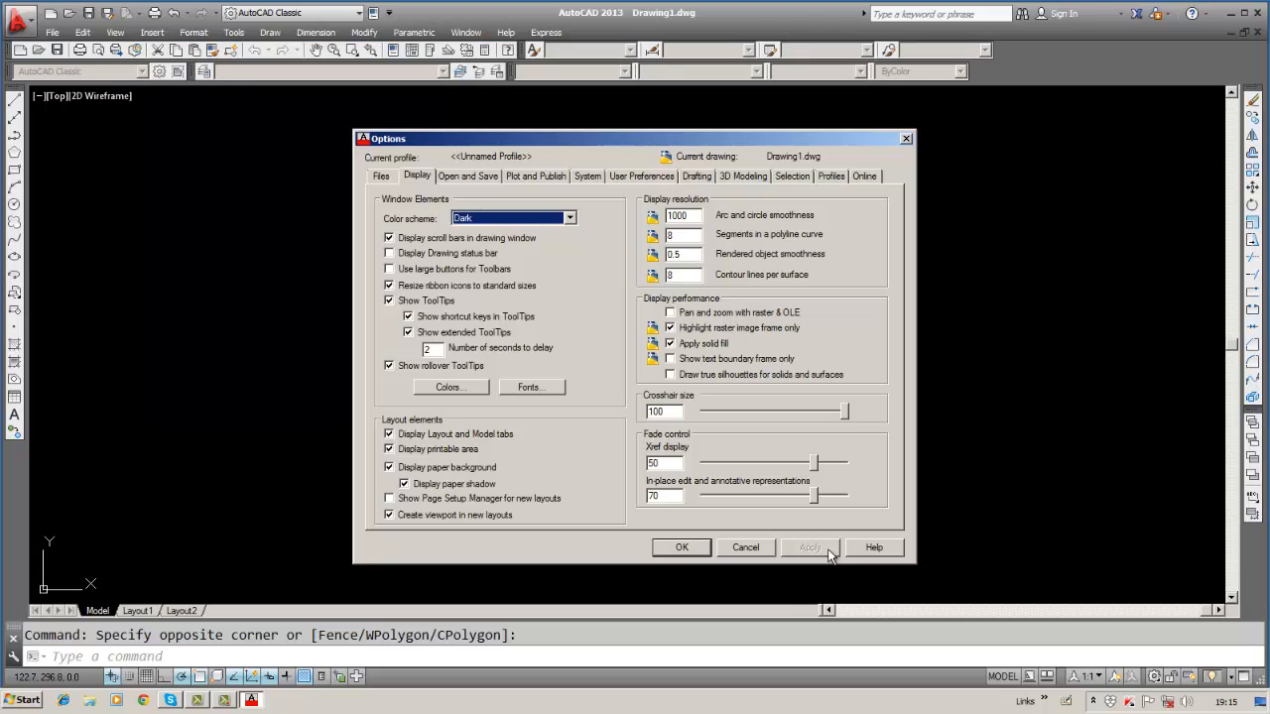
left_click(666, 552)
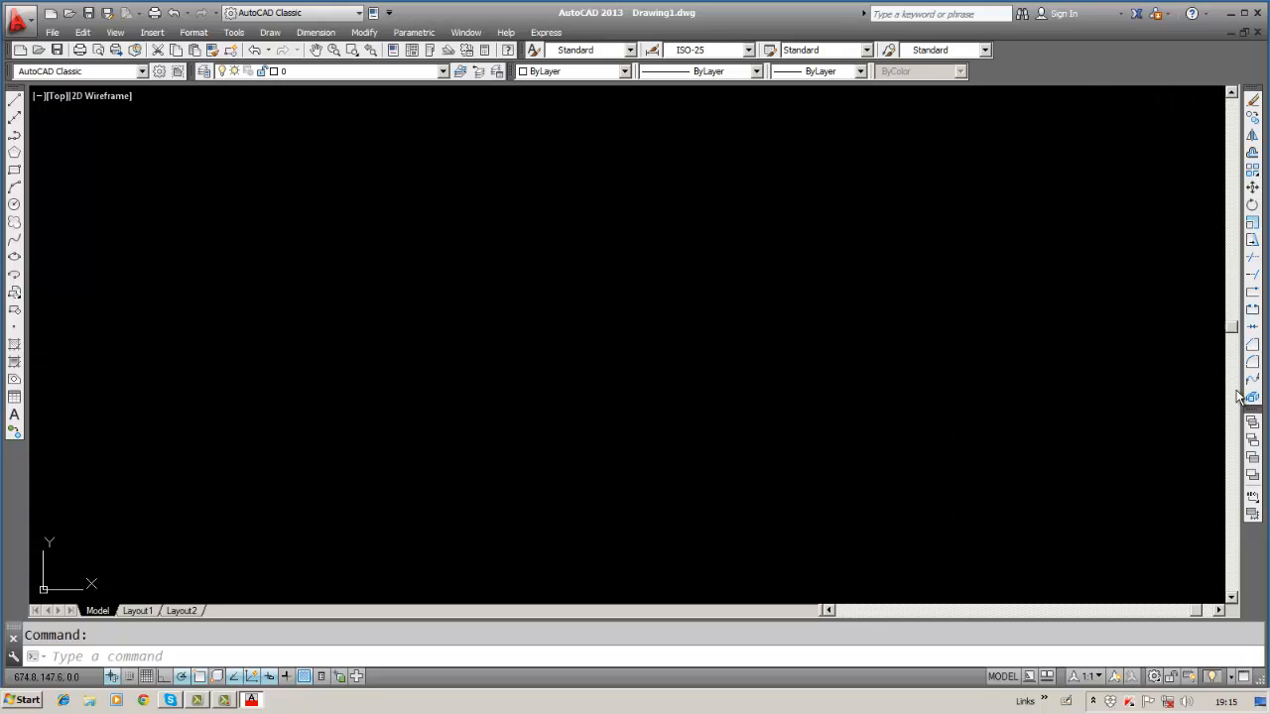
left_click_drag(1243, 562, 1237, 365)
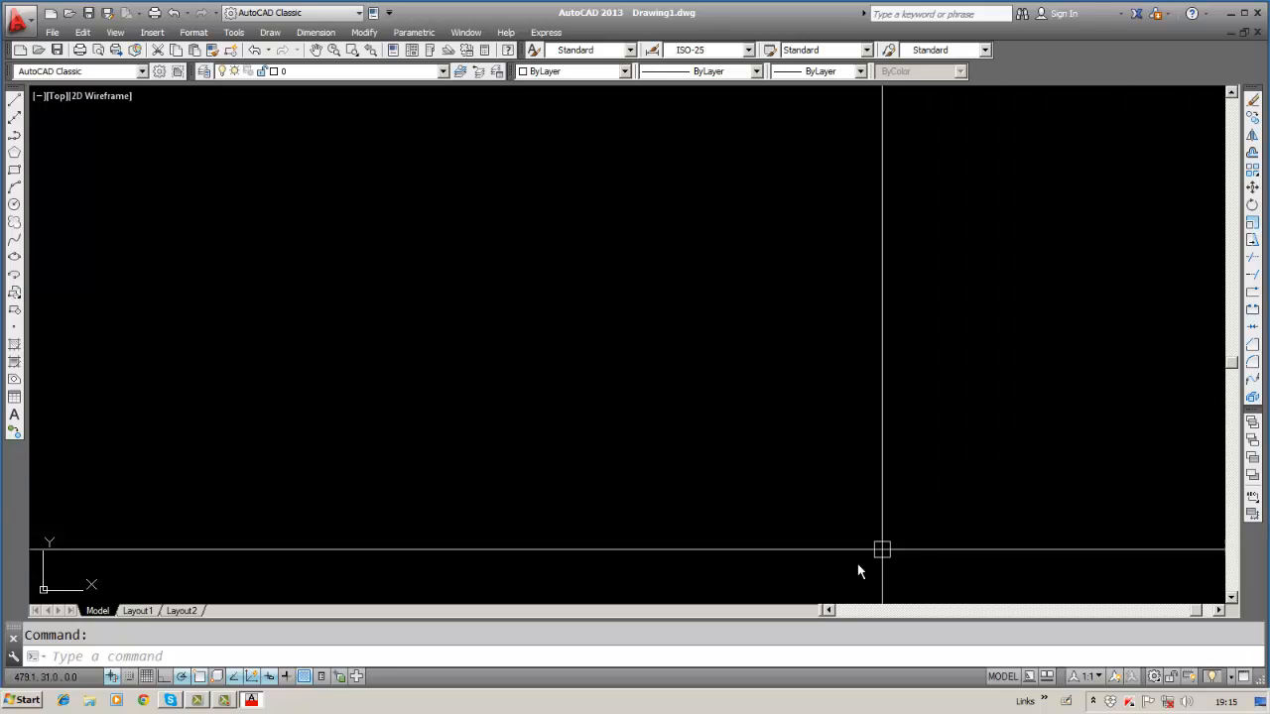
left_click(853, 610)
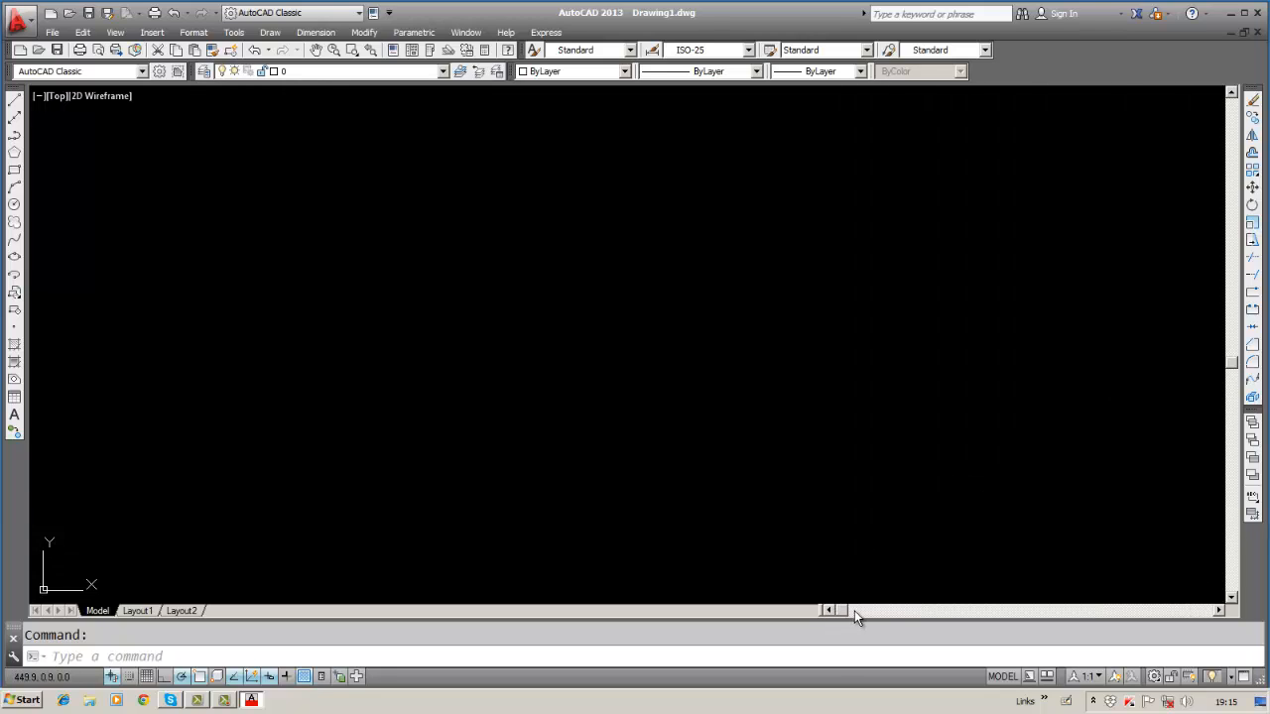
left_click_drag(843, 610, 1145, 605)
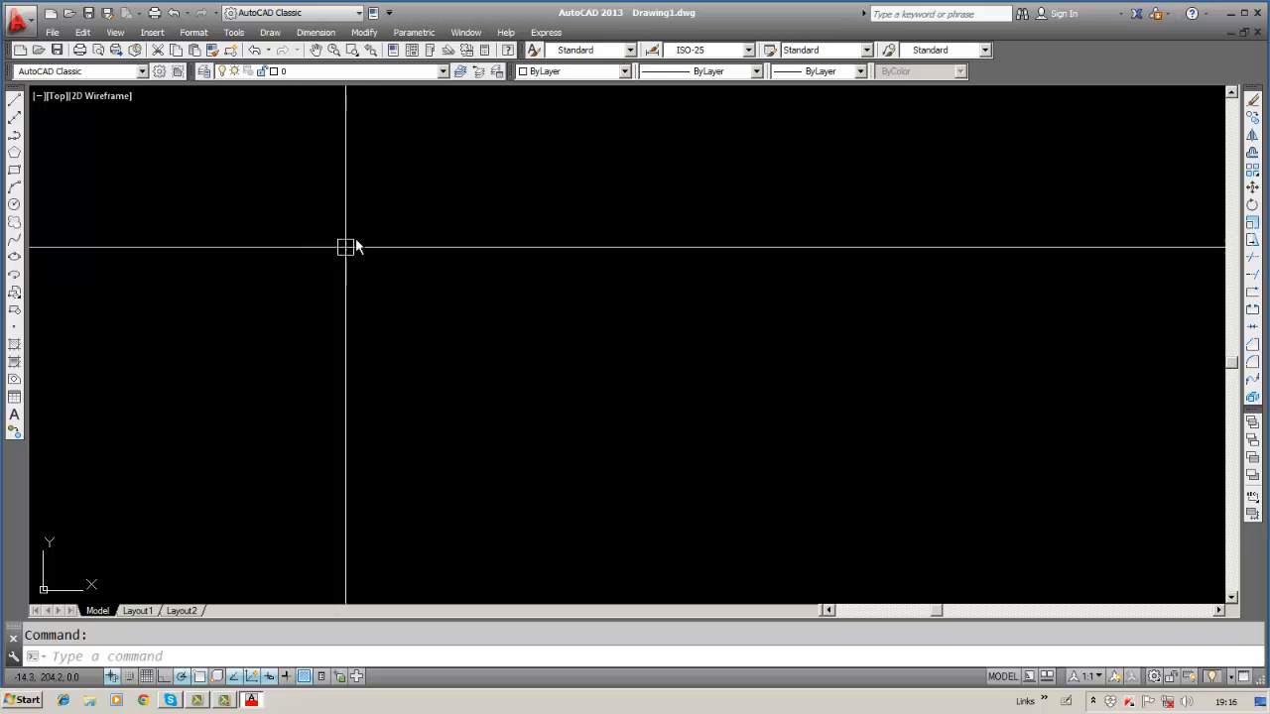
Through Tools > Options, untick drawing-window scroll bars, apply, and close the dialog.
left_click(234, 32)
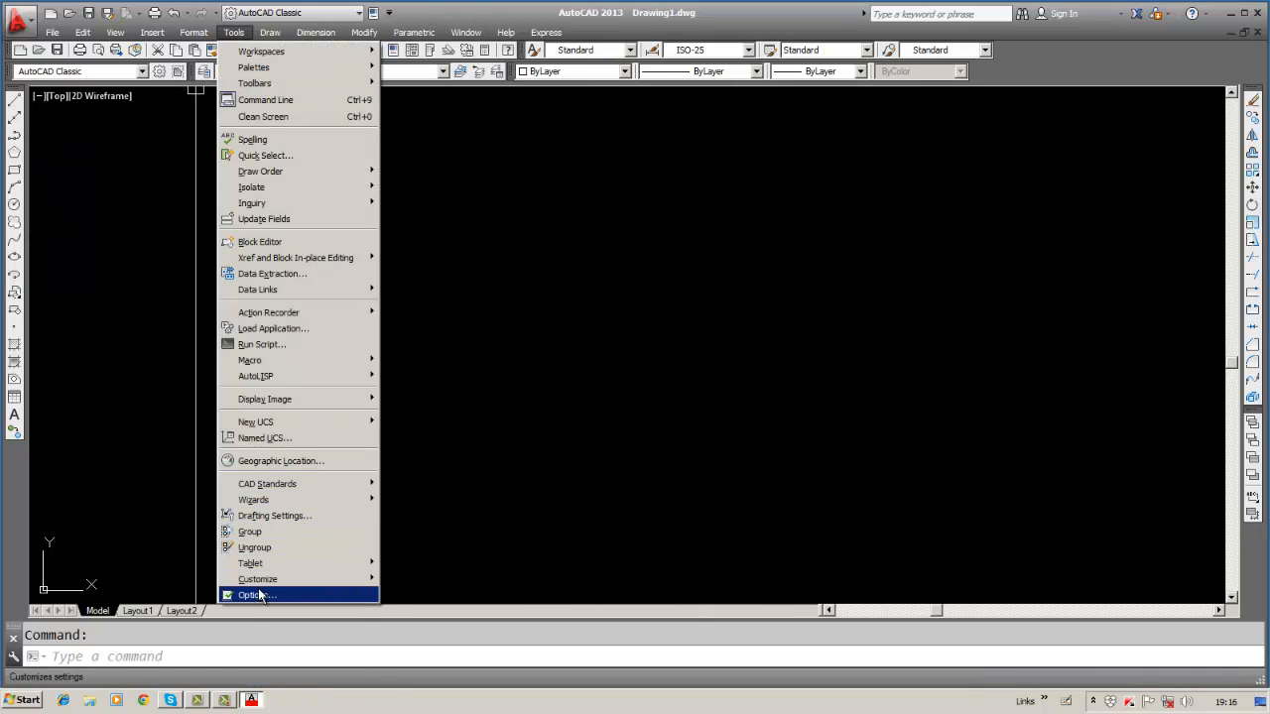
left_click(256, 594)
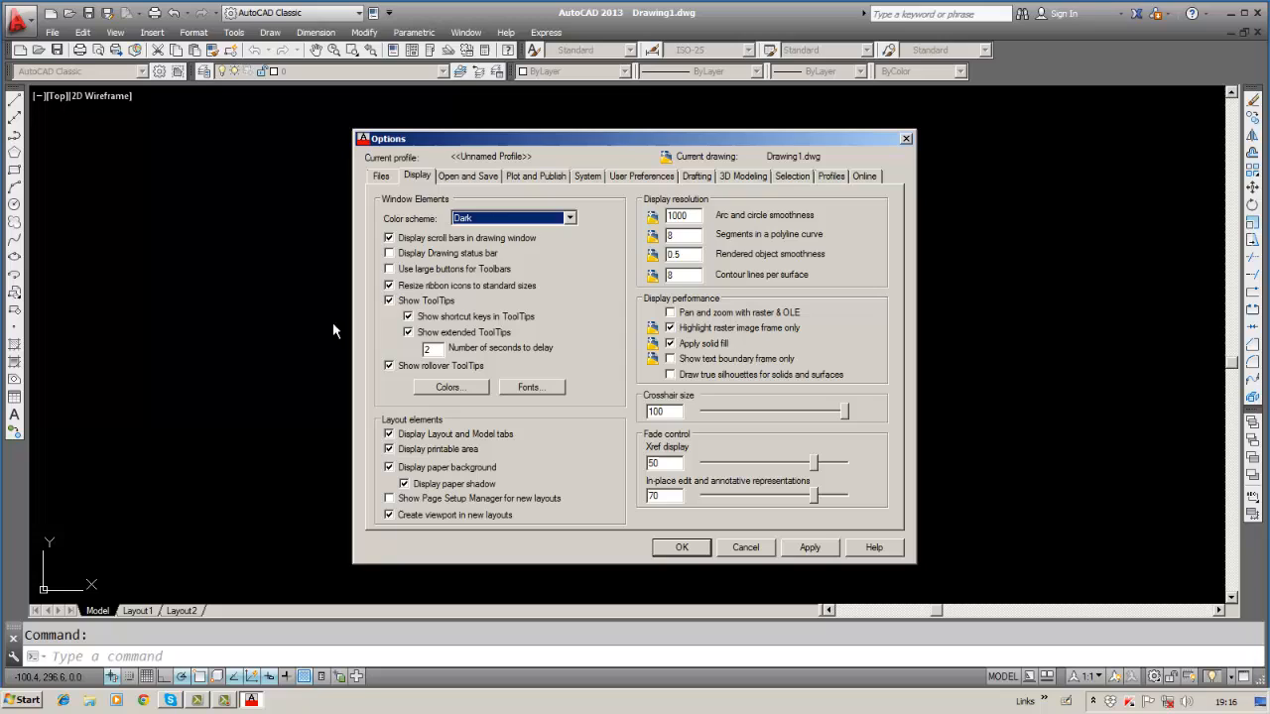
left_click(388, 239)
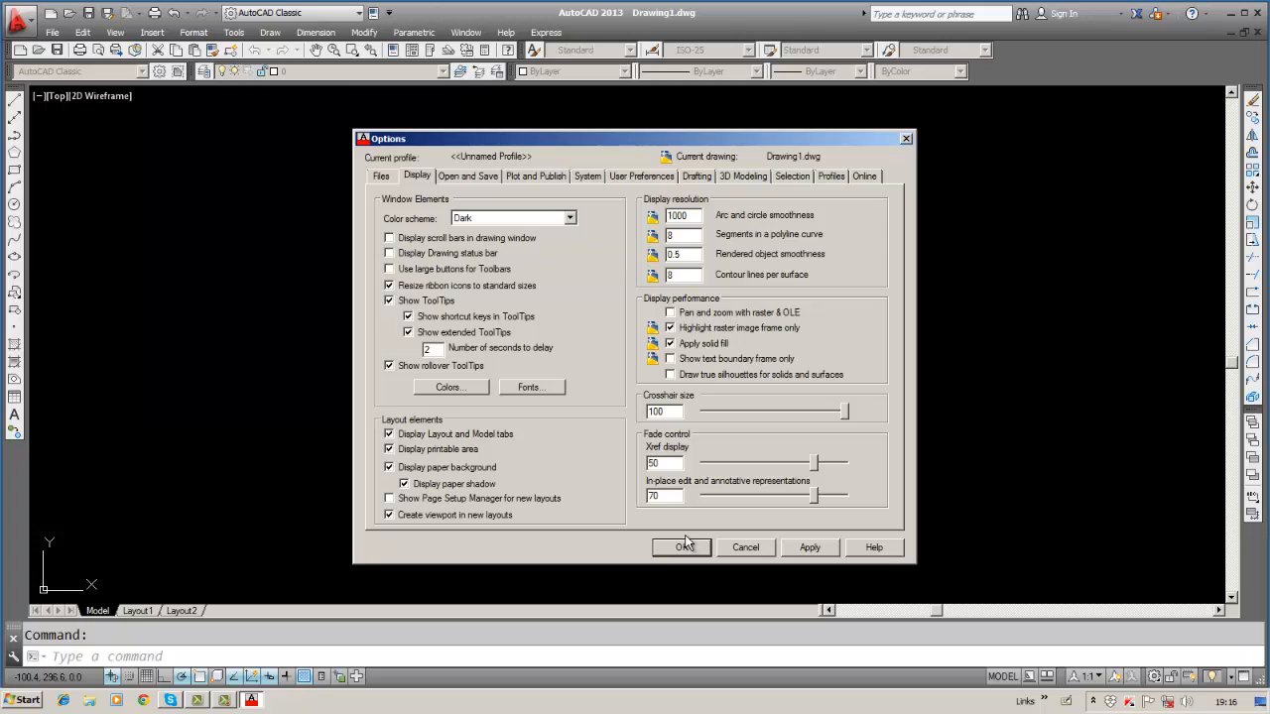
left_click(816, 546)
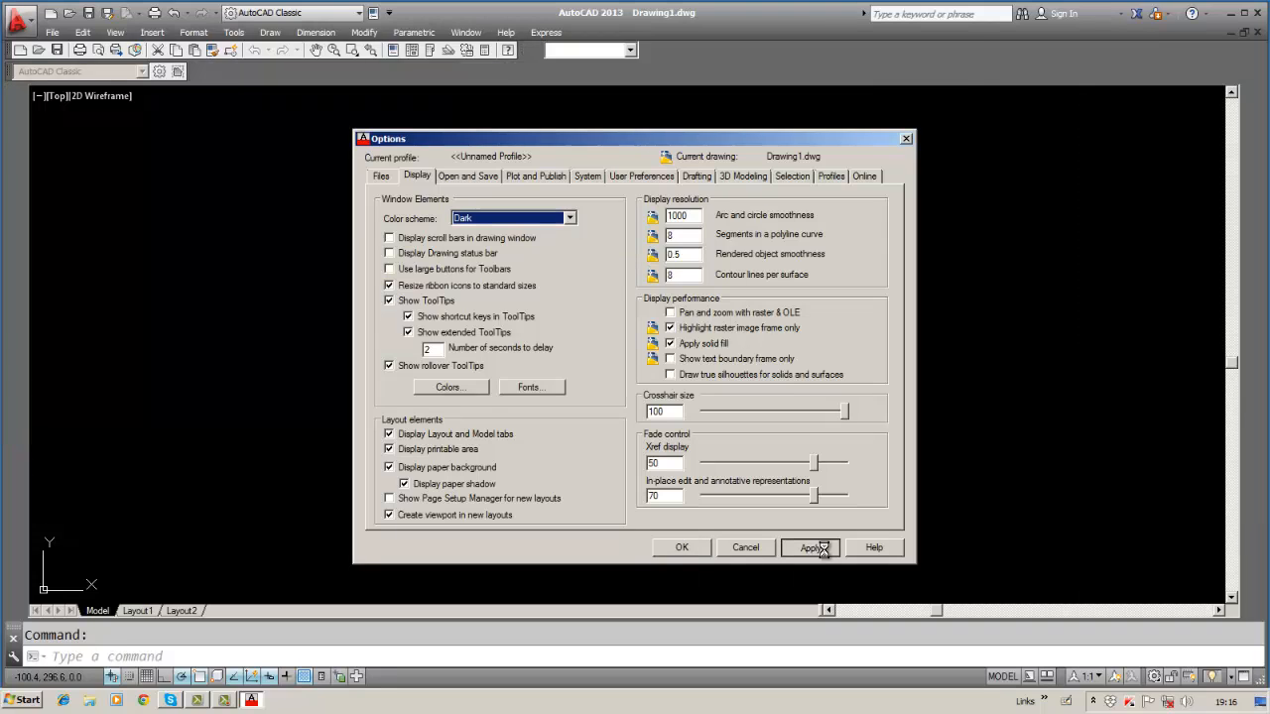
left_click(681, 549)
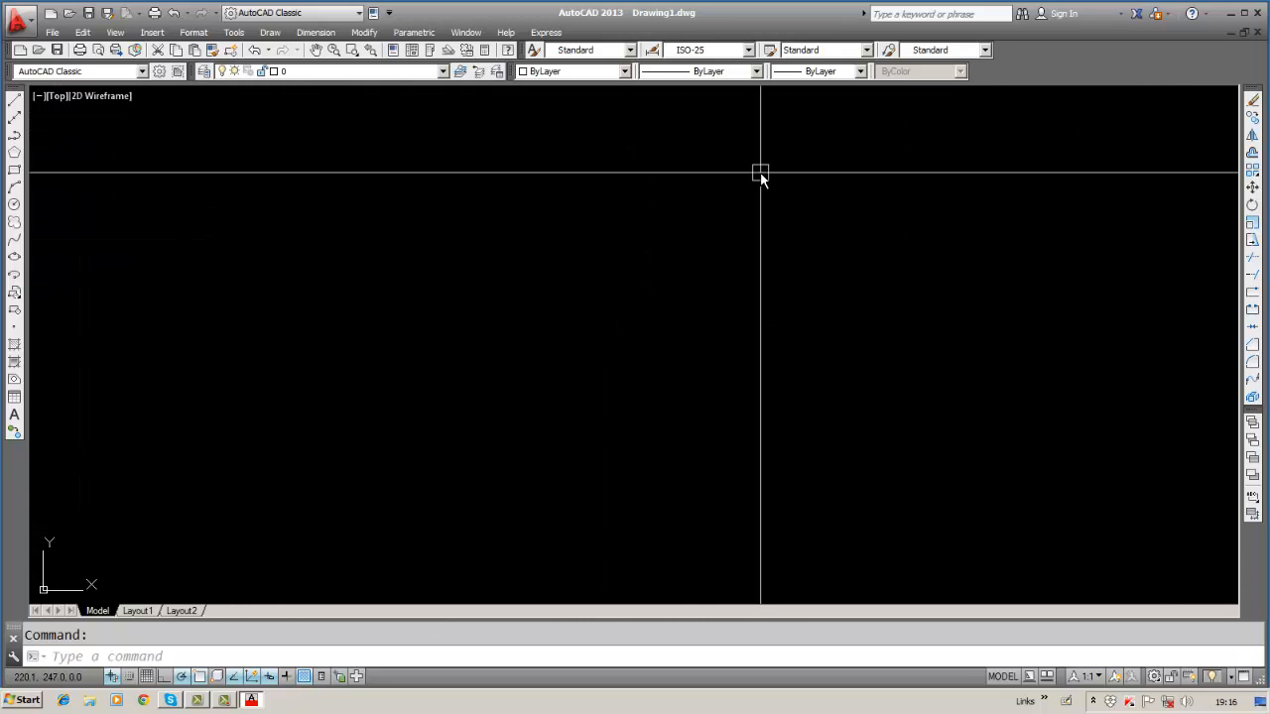
Reopen the Options dialog from the Tools menu, landing on its Display settings.
left_click(235, 32)
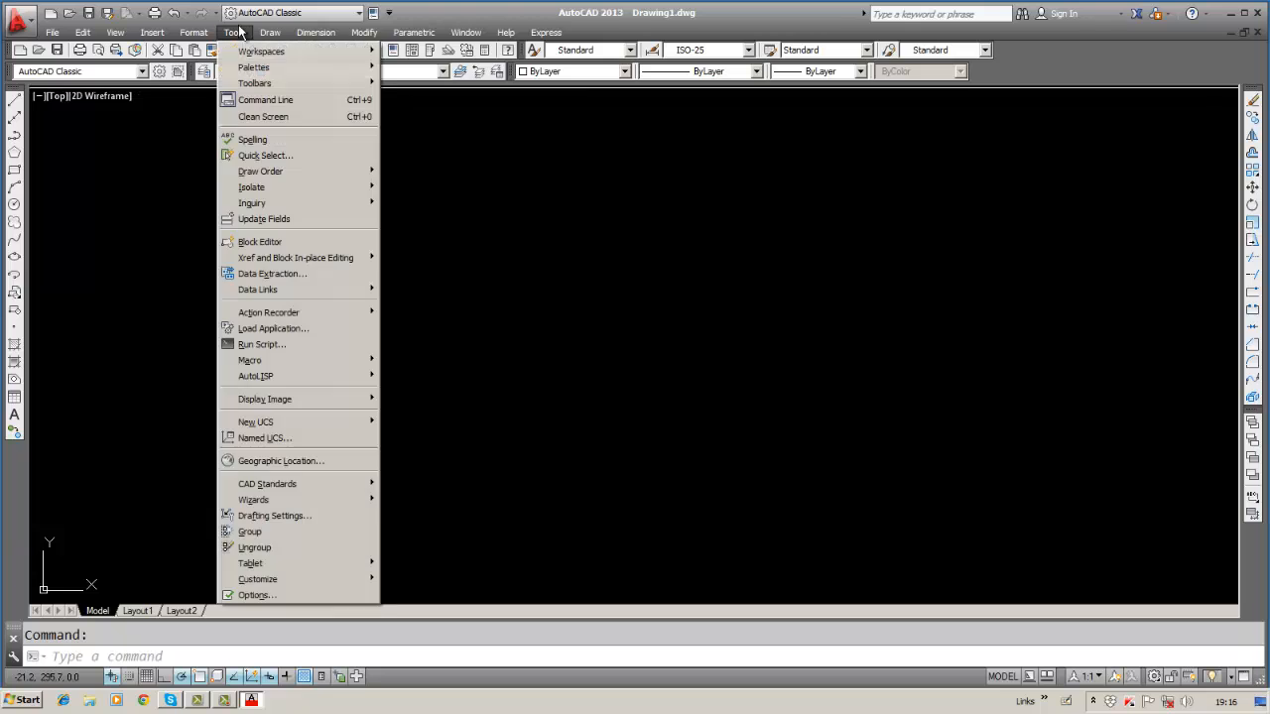
left_click(313, 594)
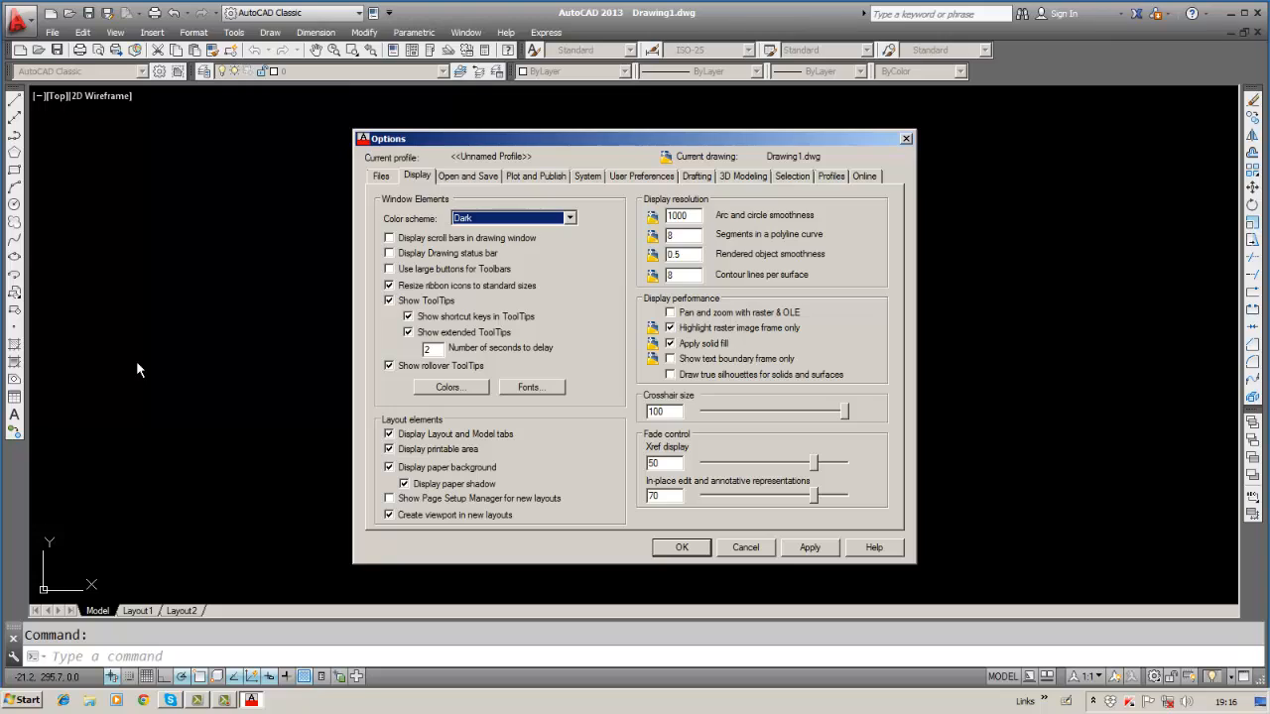
Set the model space uniform background to red in Drawing Window Colors.
left_click(465, 388)
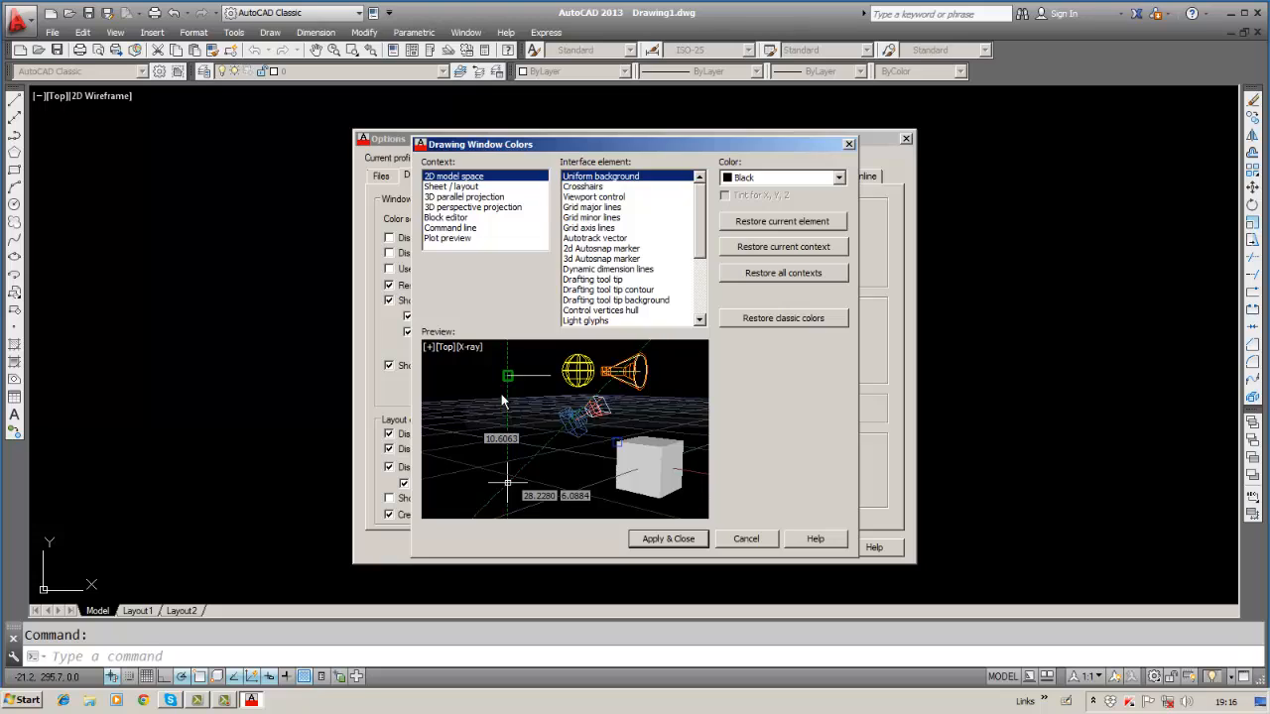
left_click(838, 179)
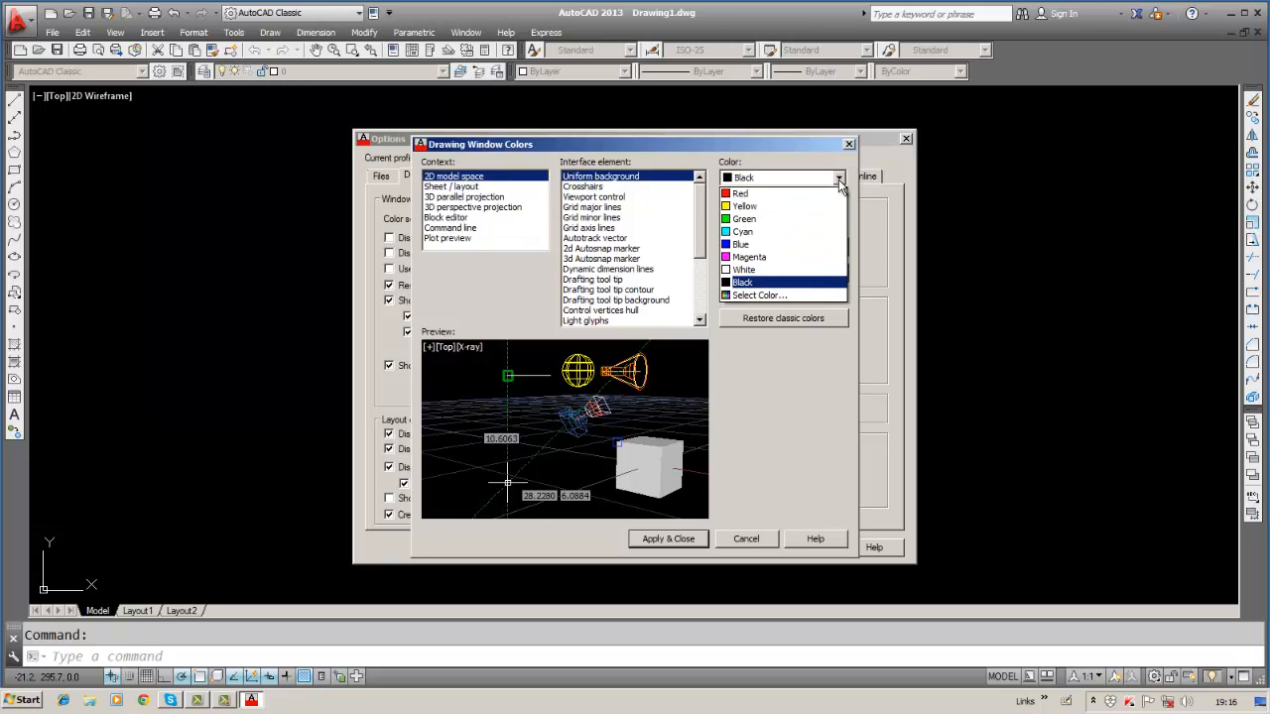
left_click(790, 196)
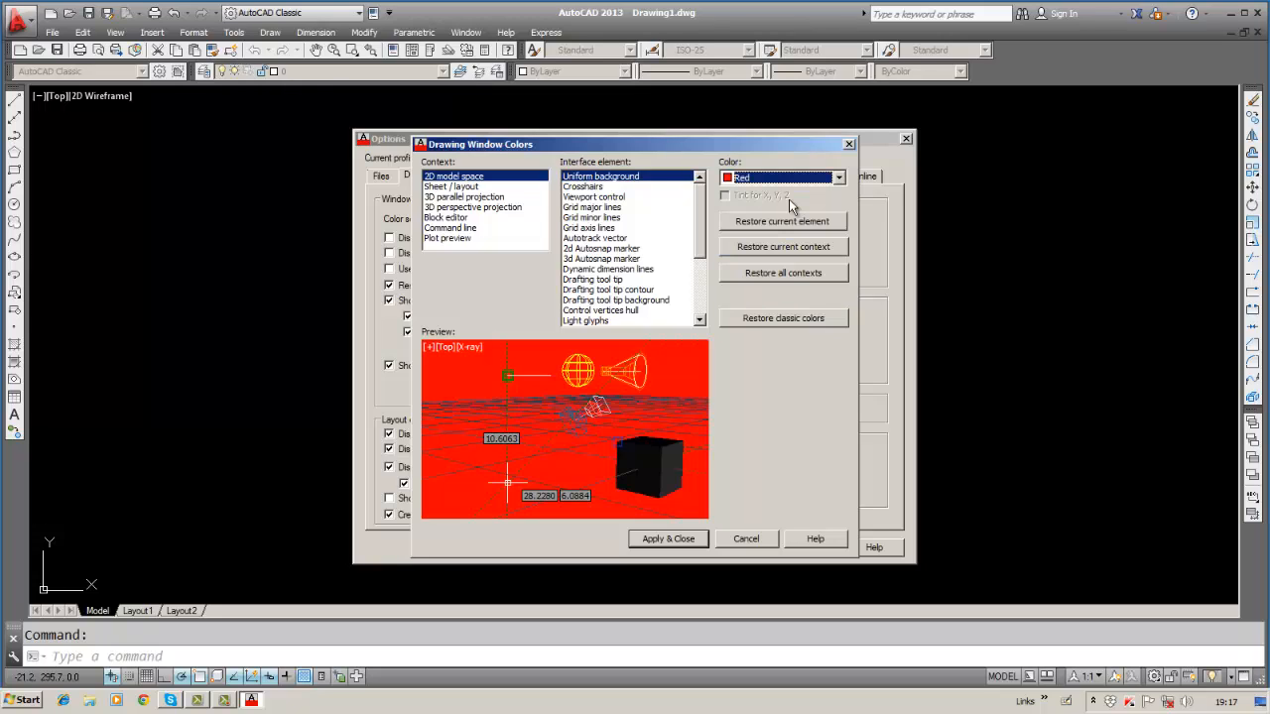
left_click(670, 541)
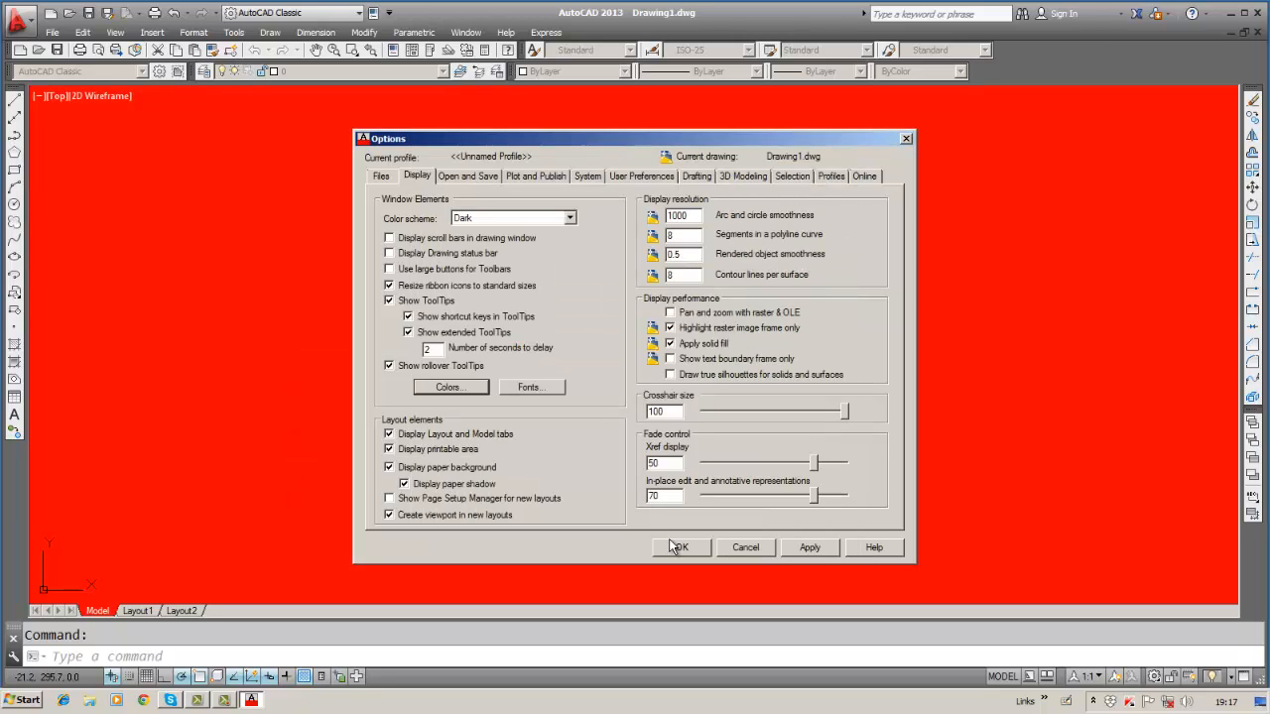
Change the model space background colour to green.
left_click(449, 387)
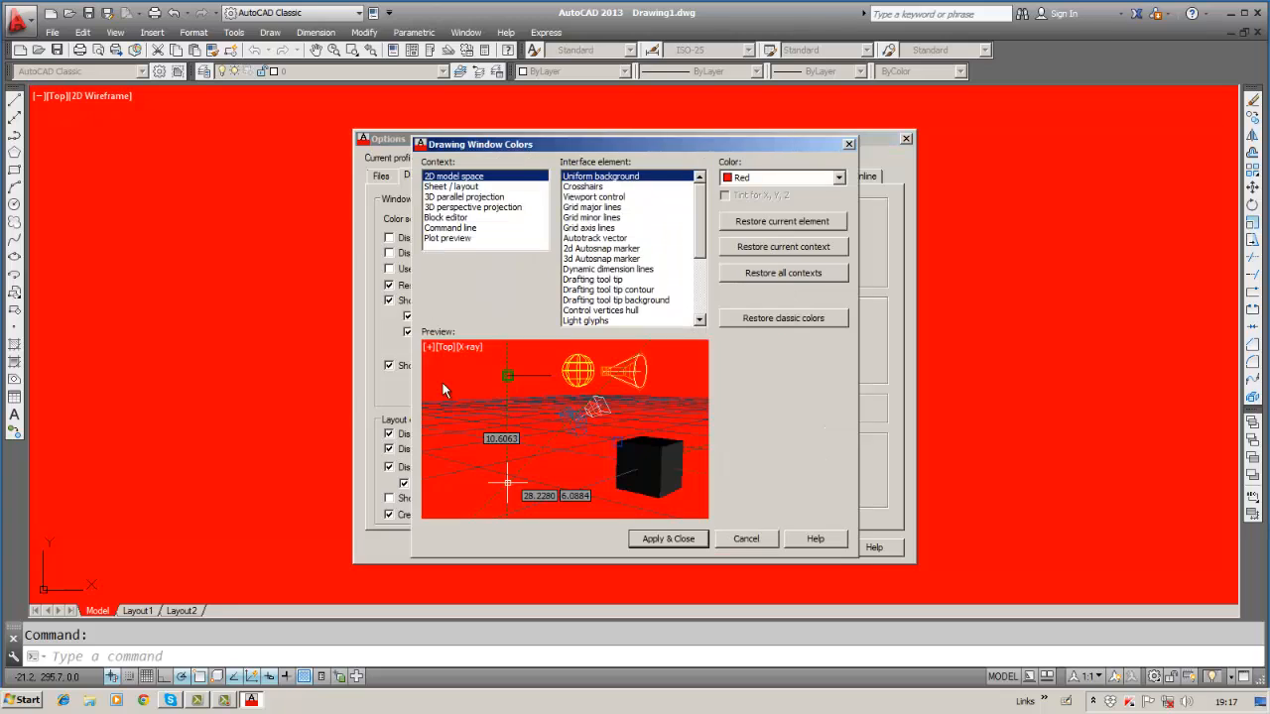
left_click(839, 178)
left_click(788, 219)
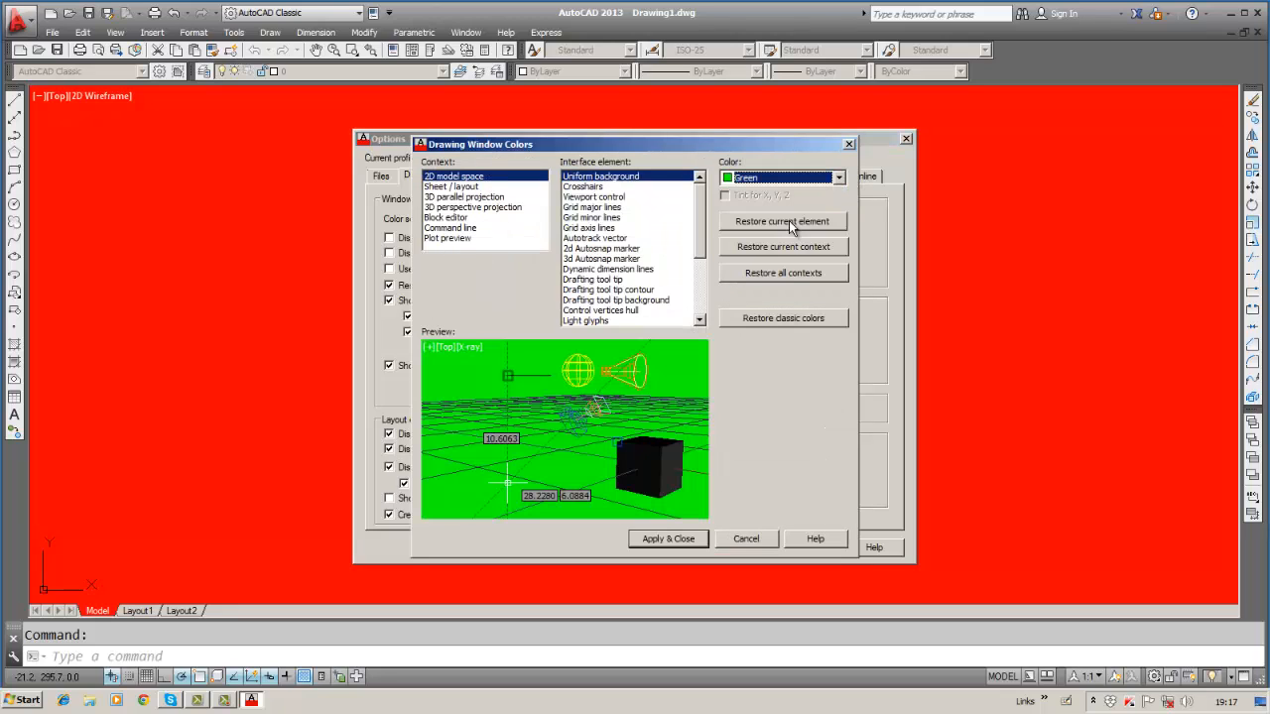
left_click(686, 539)
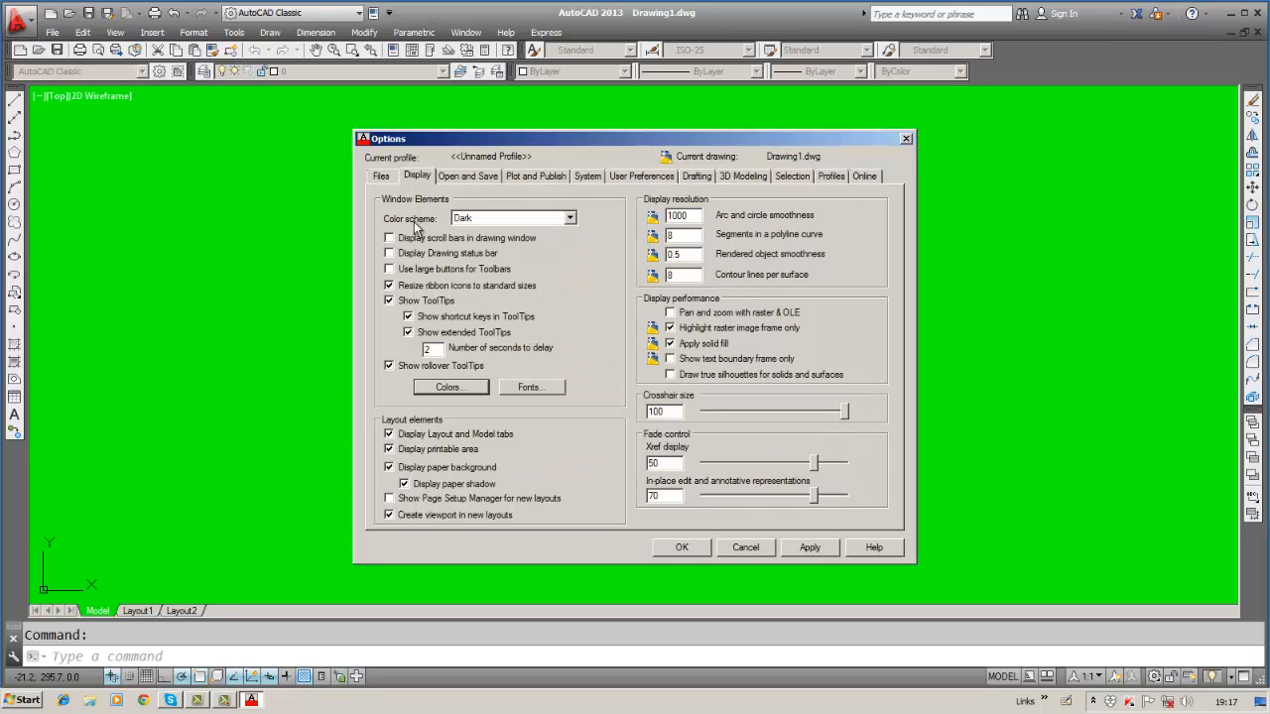
Change the model space background colour to white.
left_click(436, 387)
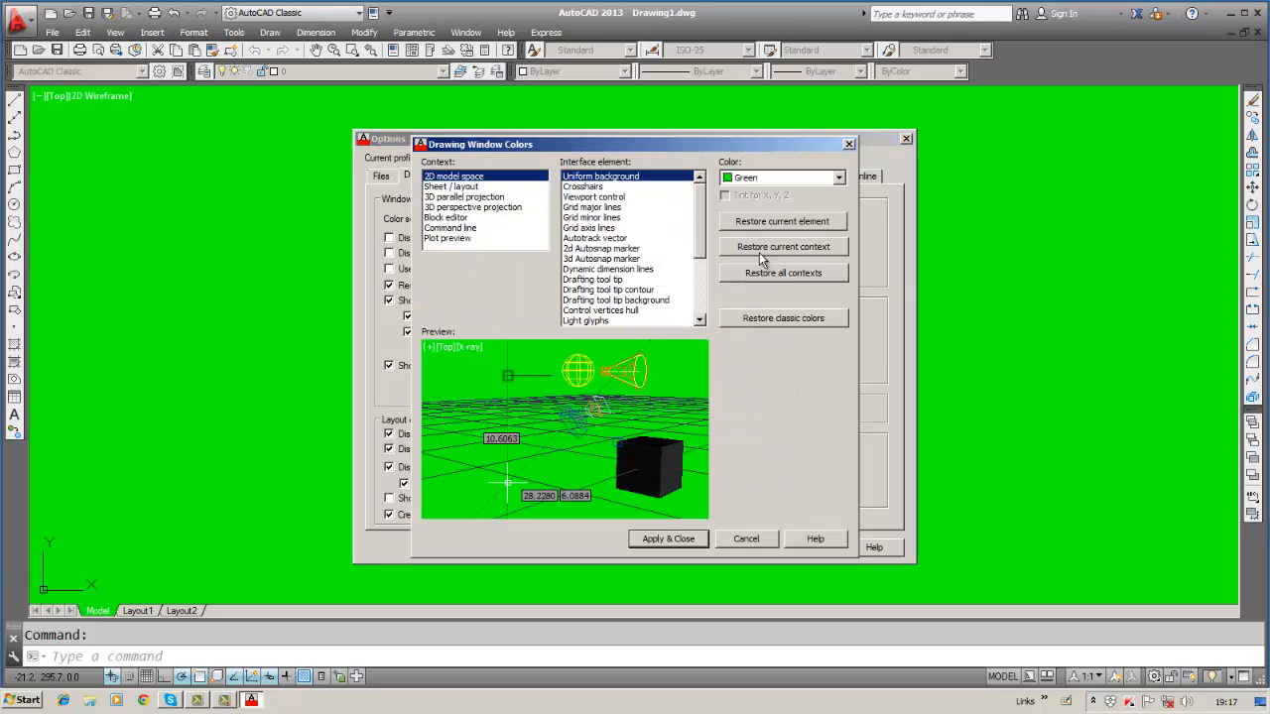
left_click(839, 178)
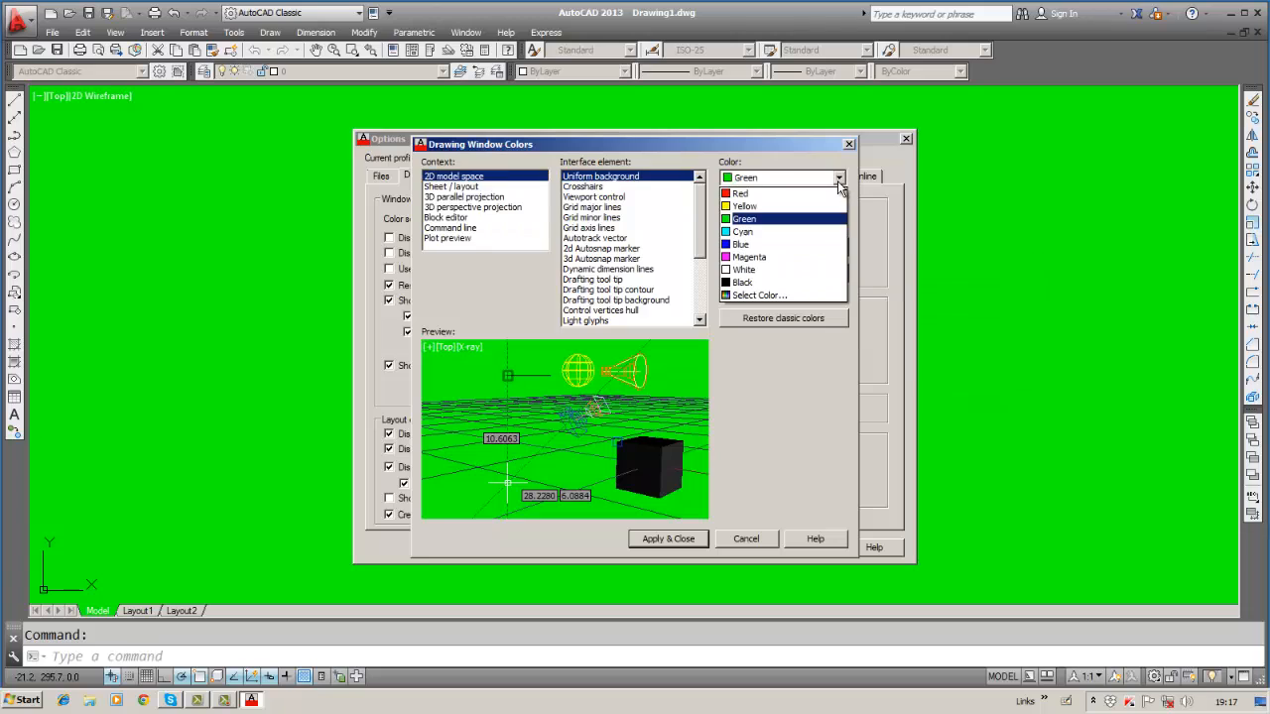
left_click(782, 271)
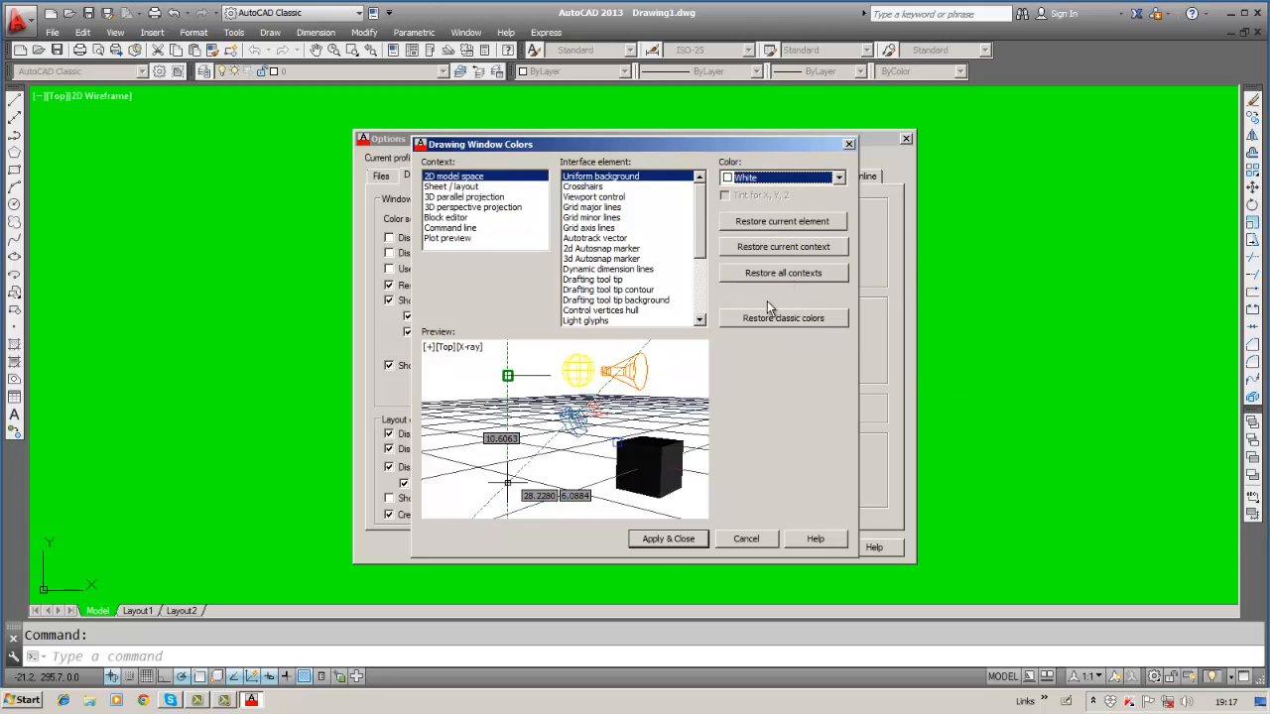
left_click(671, 543)
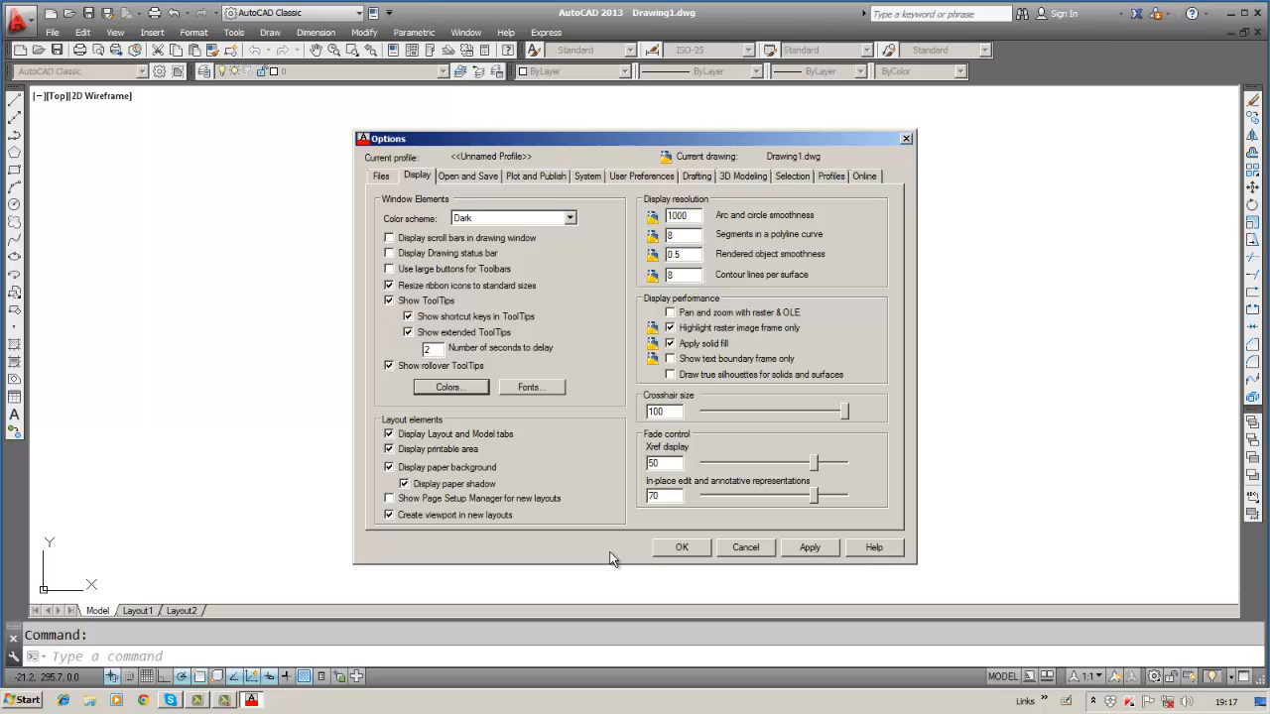
Close Options with OK, leaving Drawing1.dwg on a white background.
left_click(675, 552)
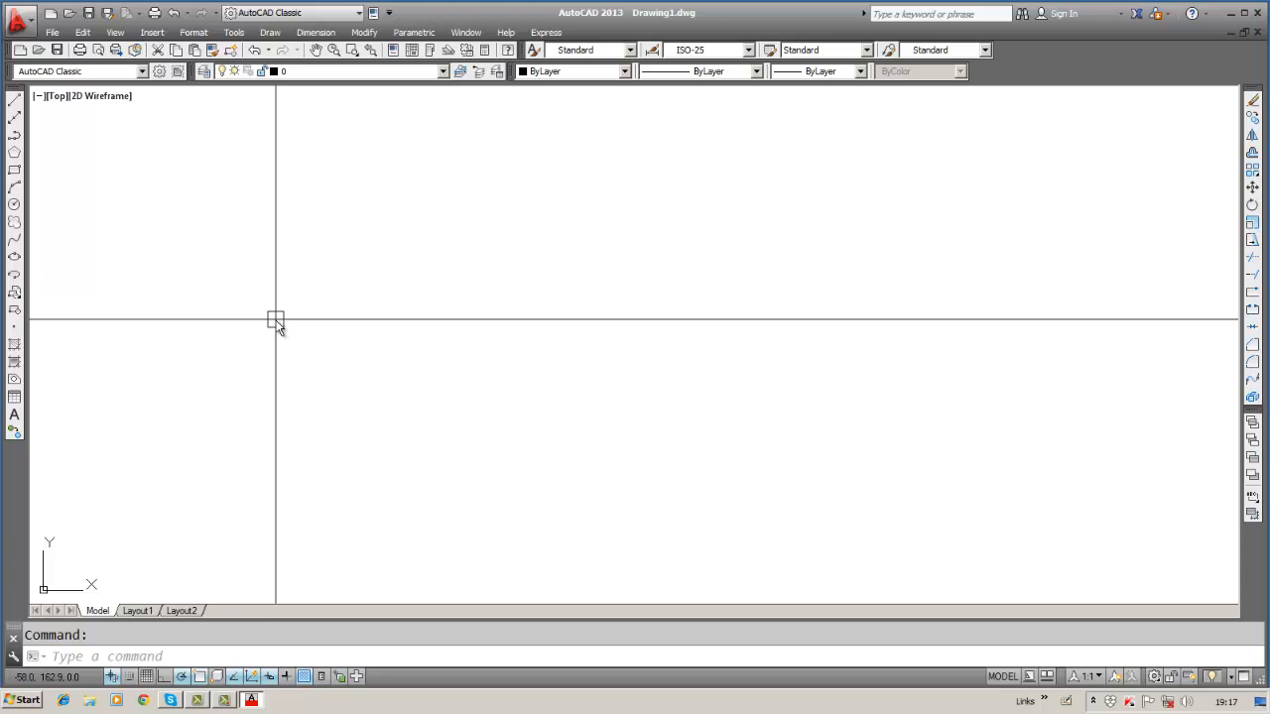
Restore all drawing window colour contexts to their defaults, then reopen Options.
left_click(234, 32)
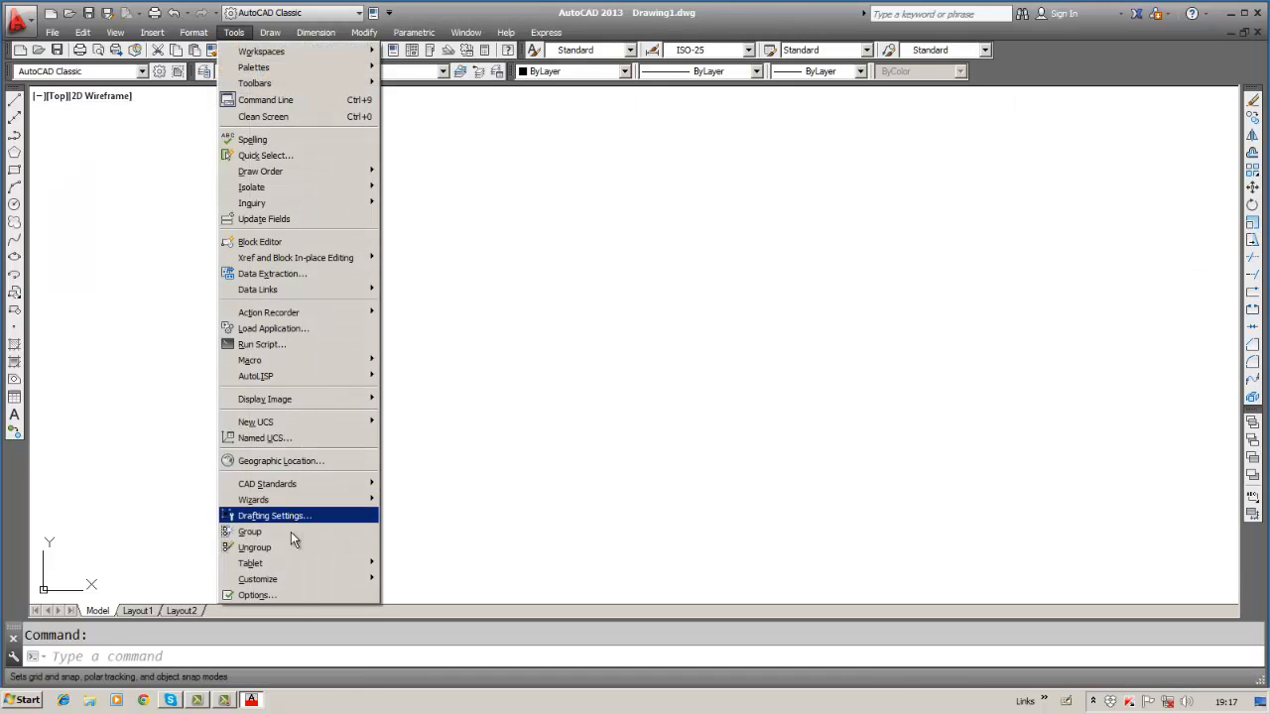
left_click(257, 595)
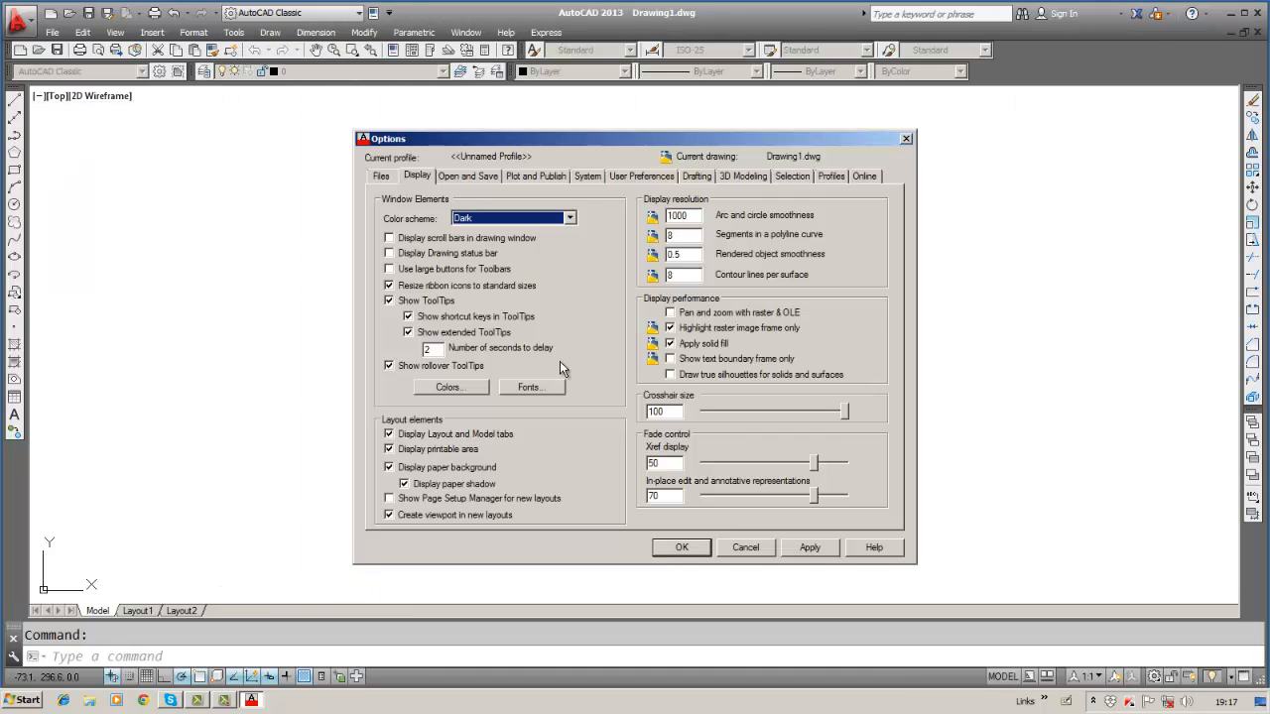
left_click(449, 387)
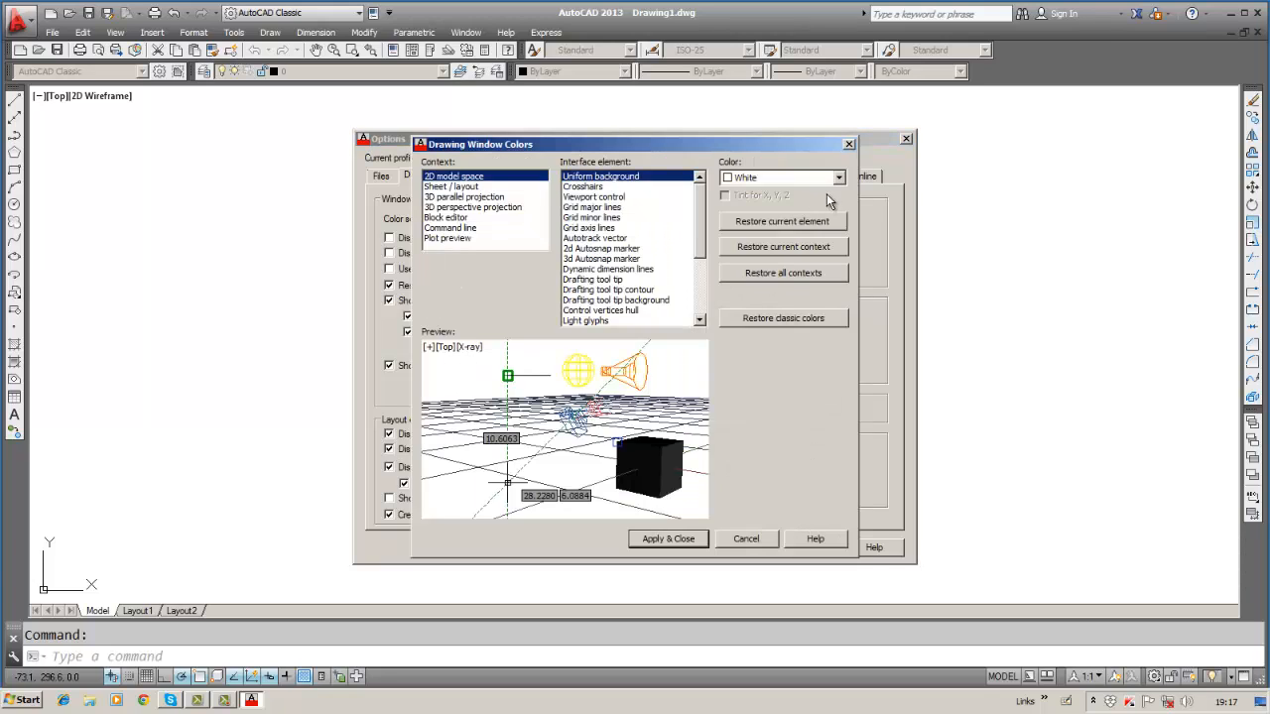
left_click(836, 178)
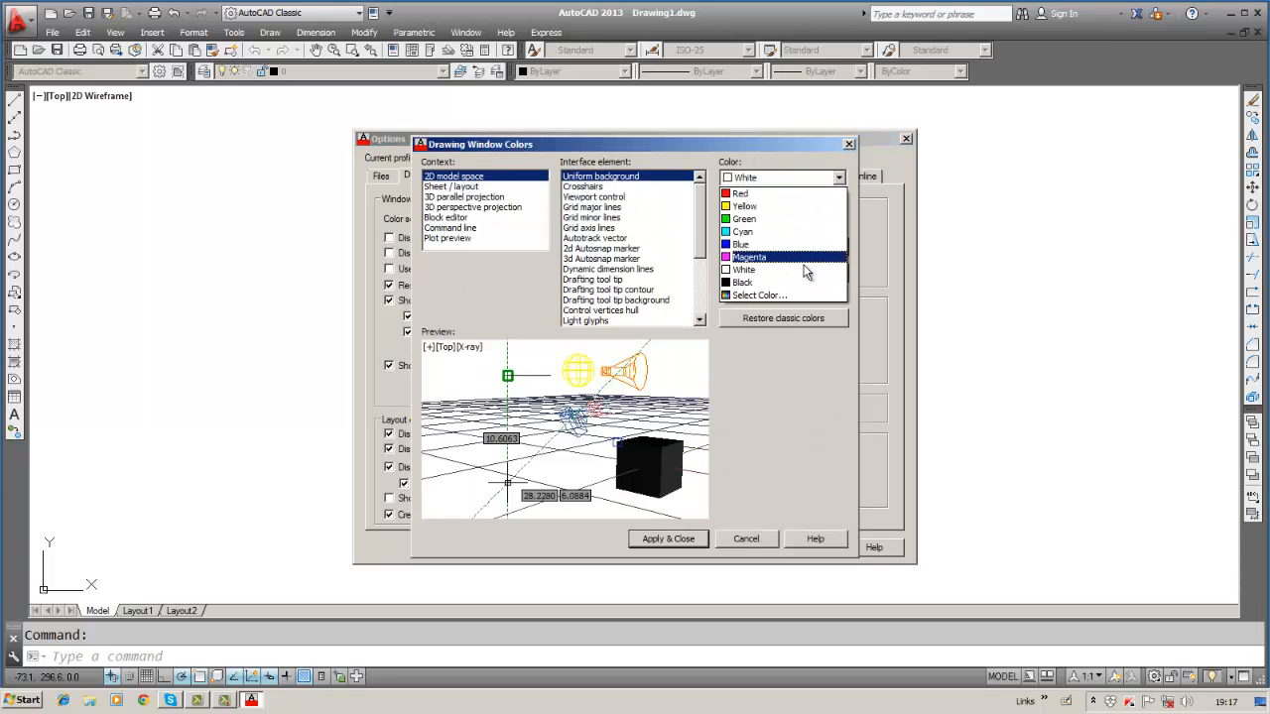
left_click(785, 282)
left_click(784, 277)
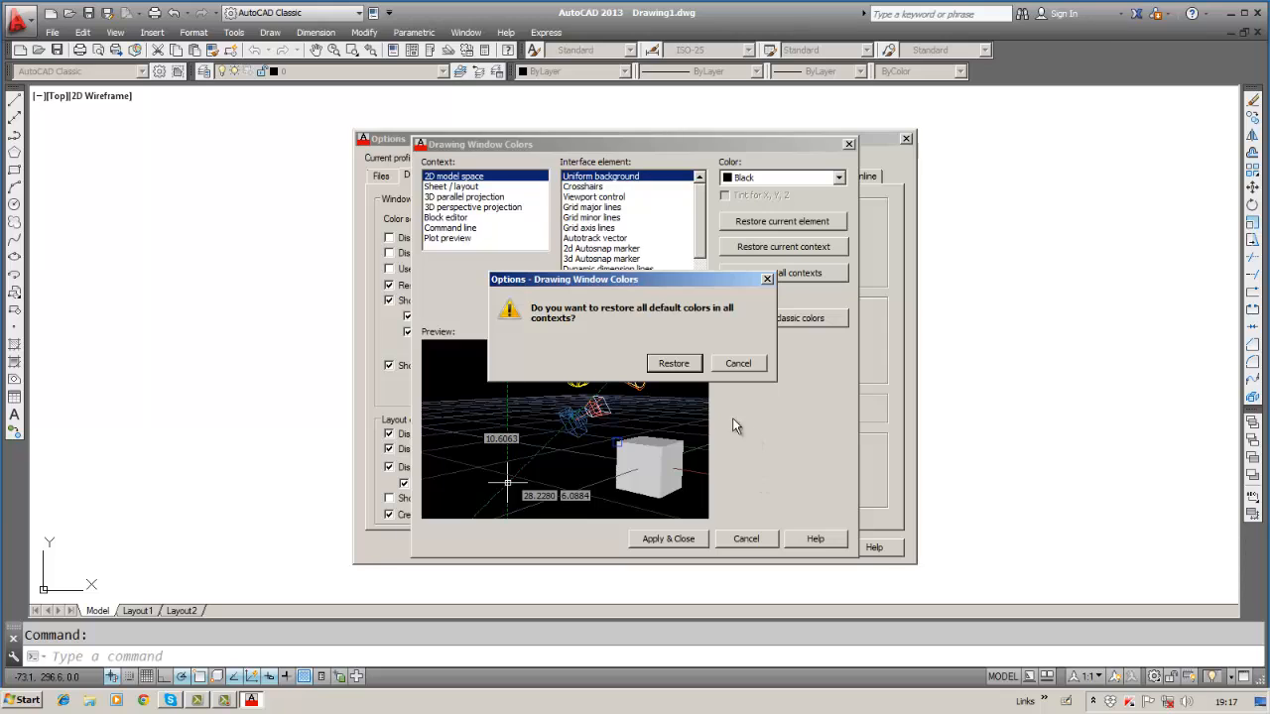
left_click(672, 363)
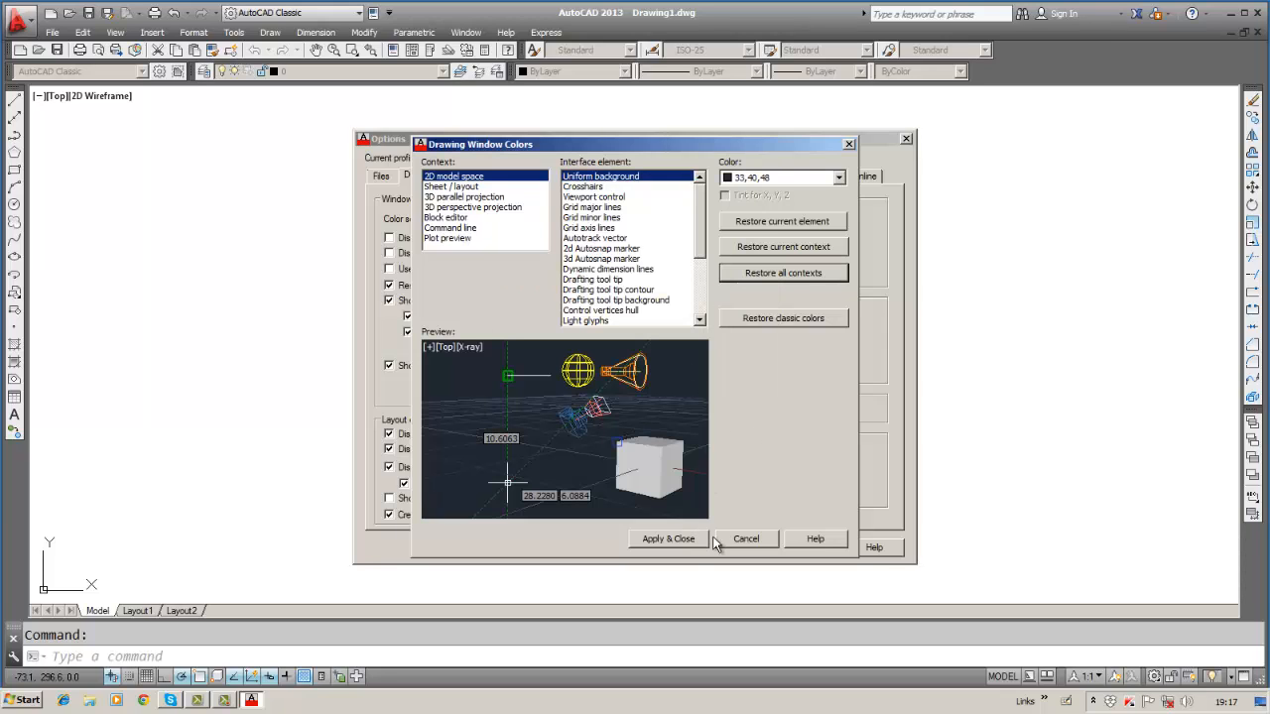
left_click(669, 539)
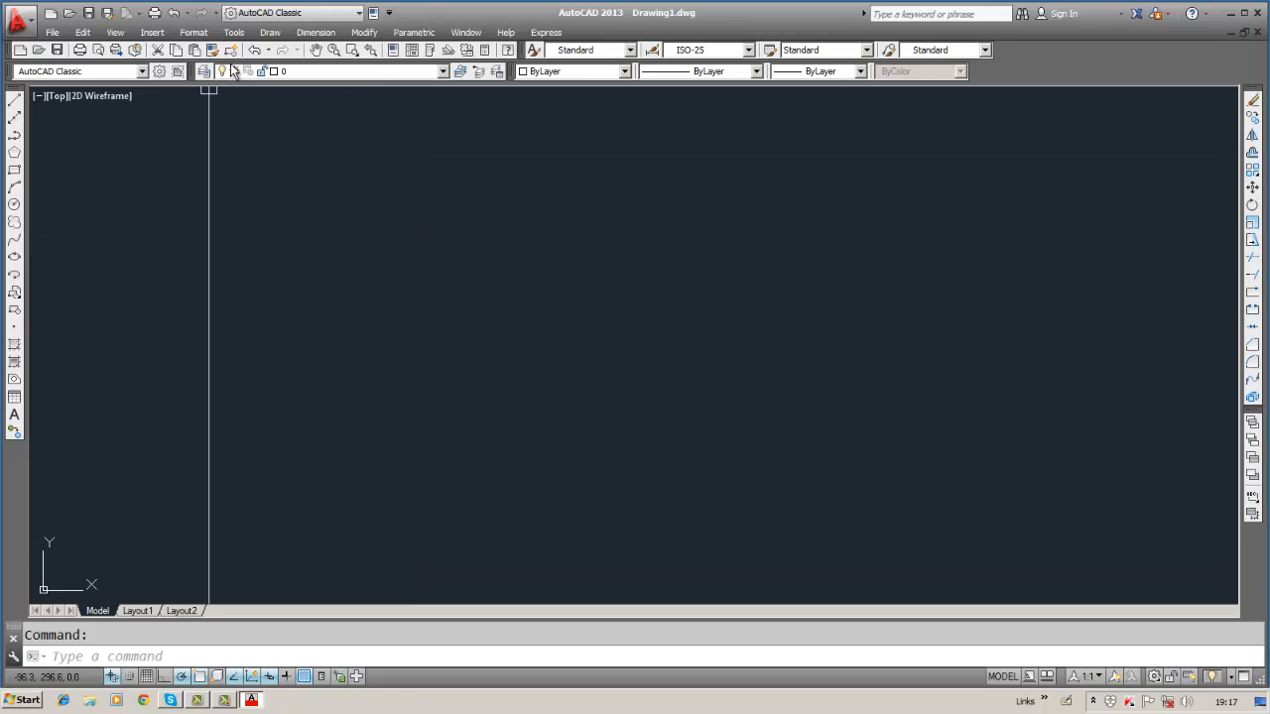
left_click(245, 37)
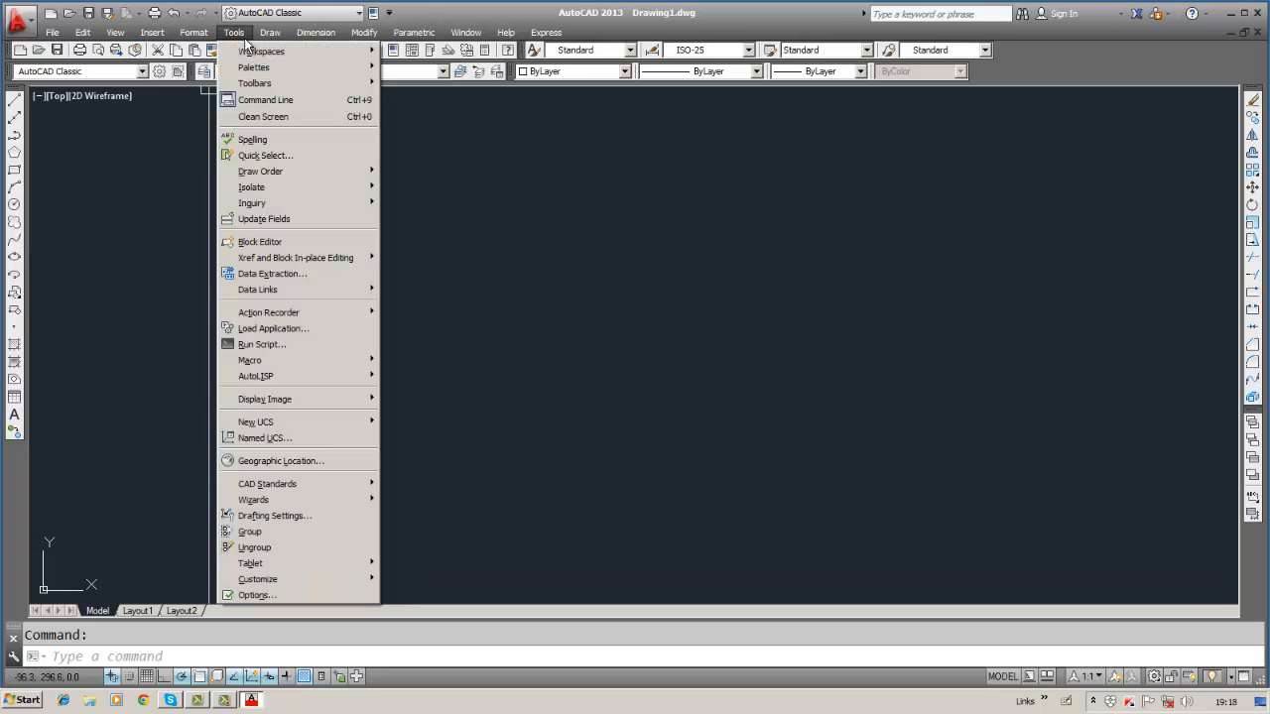
left_click(296, 597)
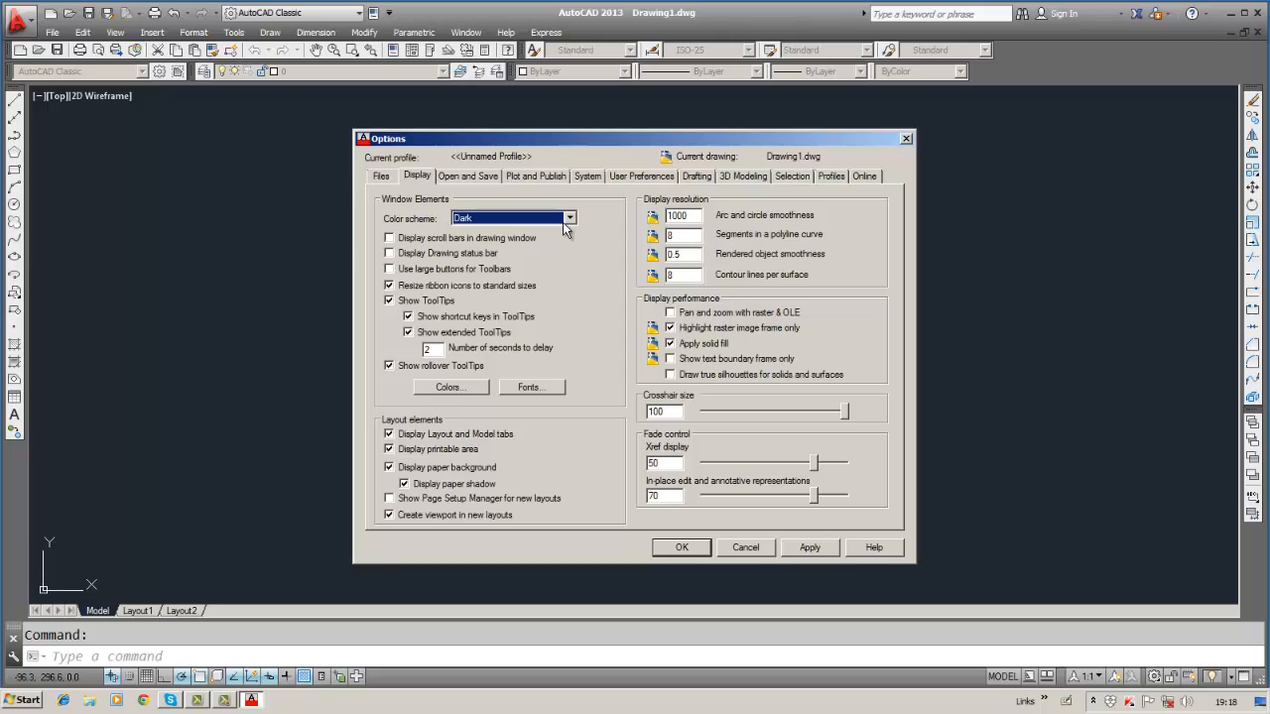
Keep the Dark colour scheme and apply it.
left_click(568, 220)
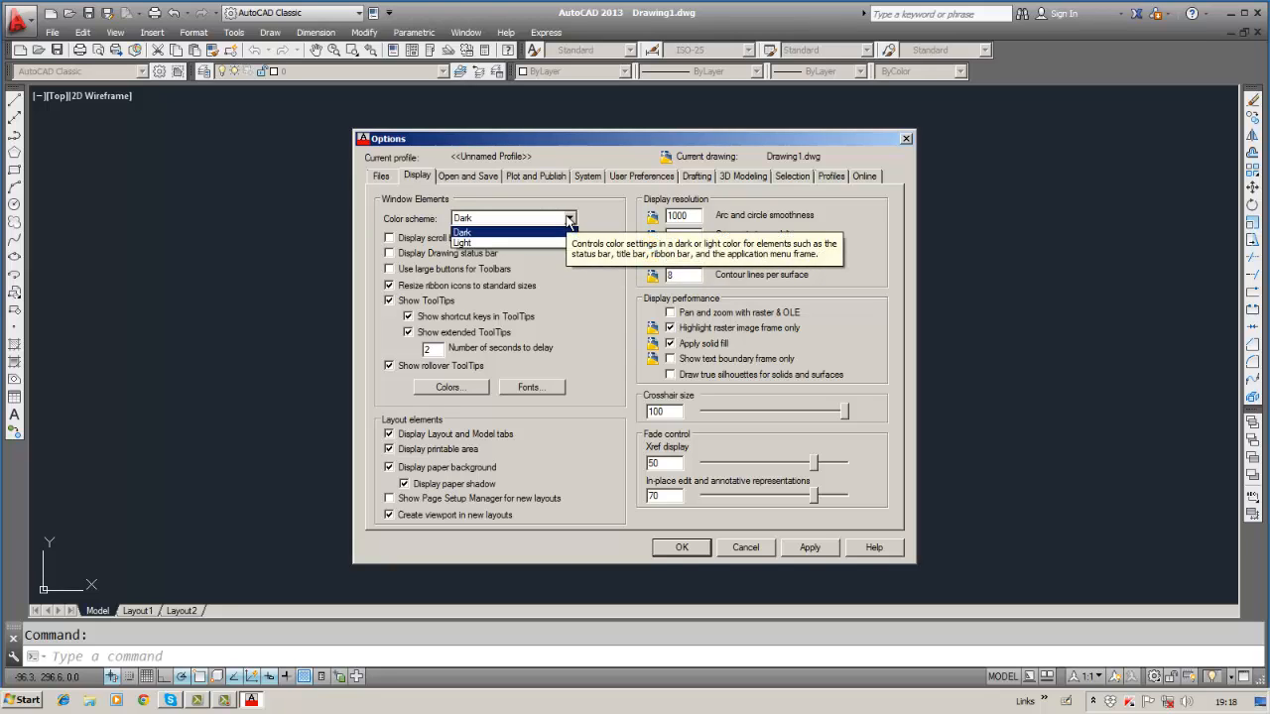
left_click(524, 233)
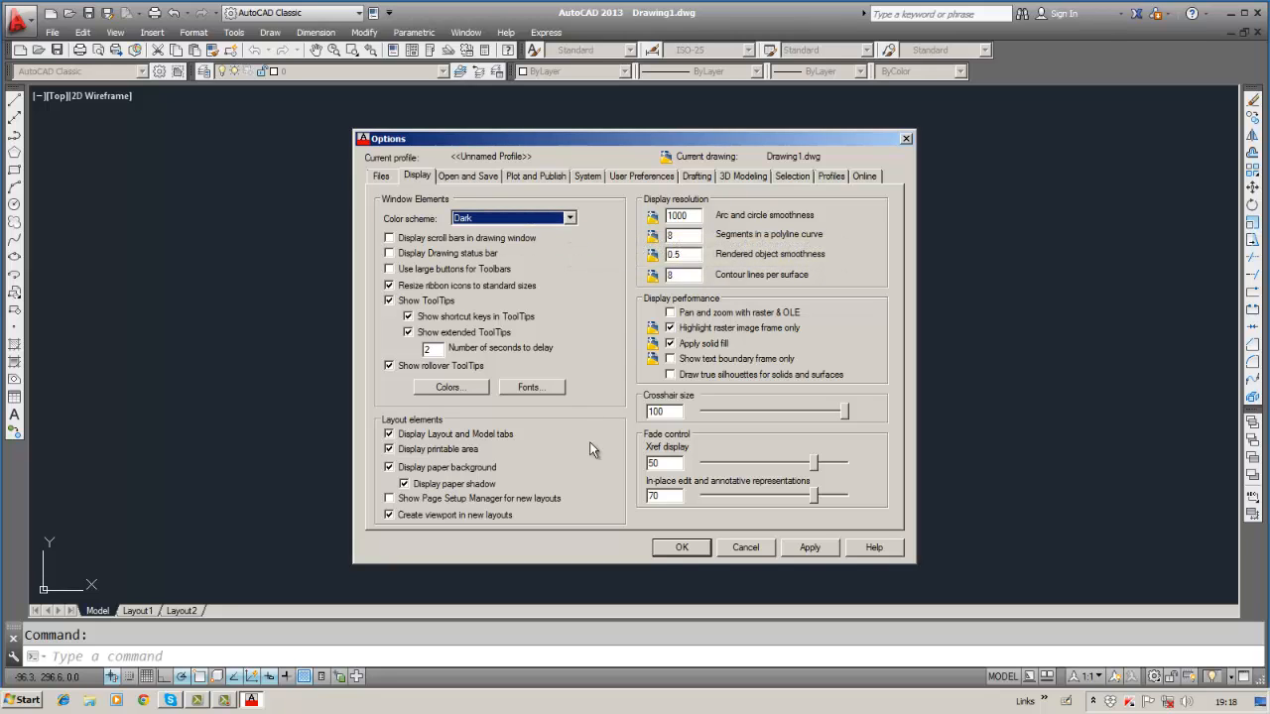
left_click(802, 548)
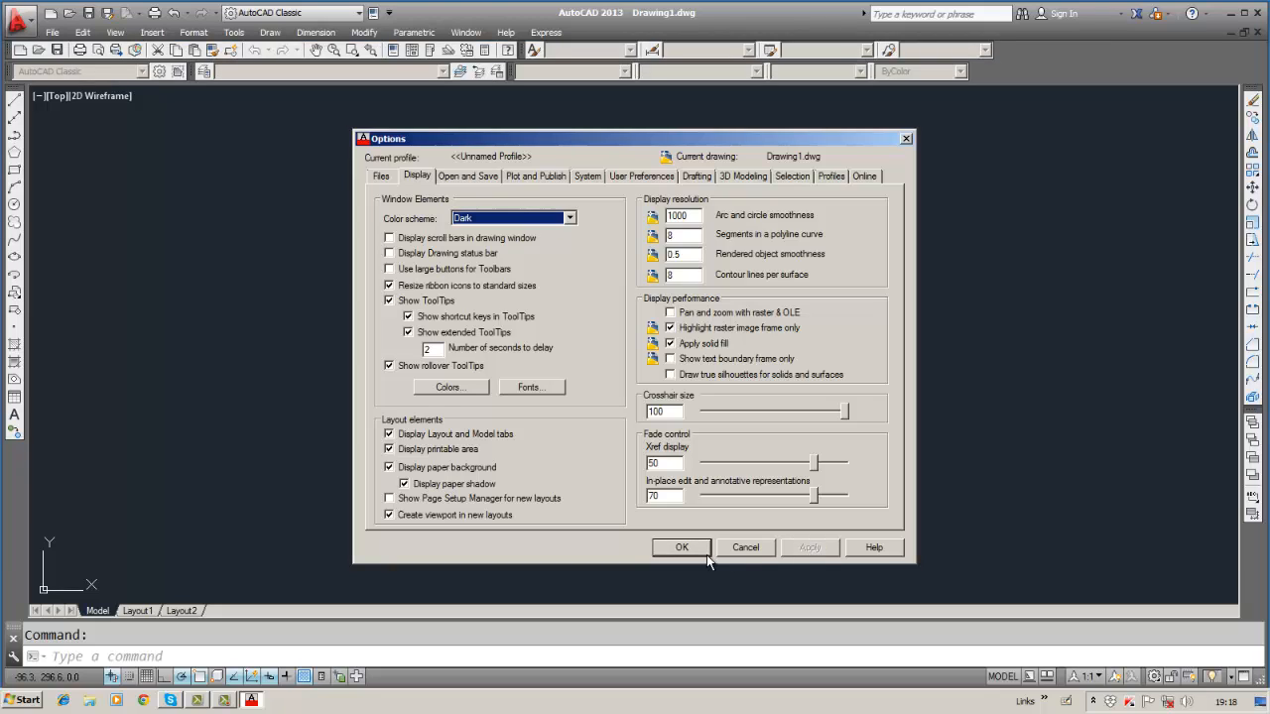
Set the model space background to Black and close Options.
left_click(451, 388)
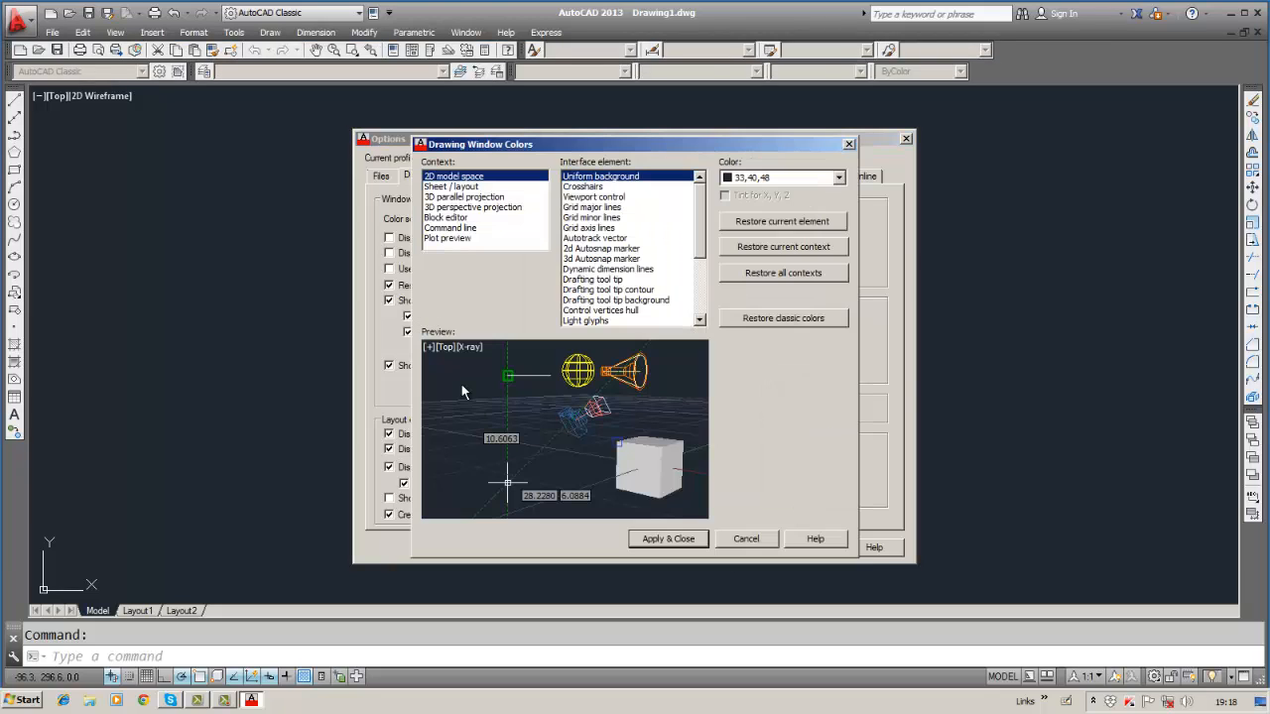
left_click(839, 178)
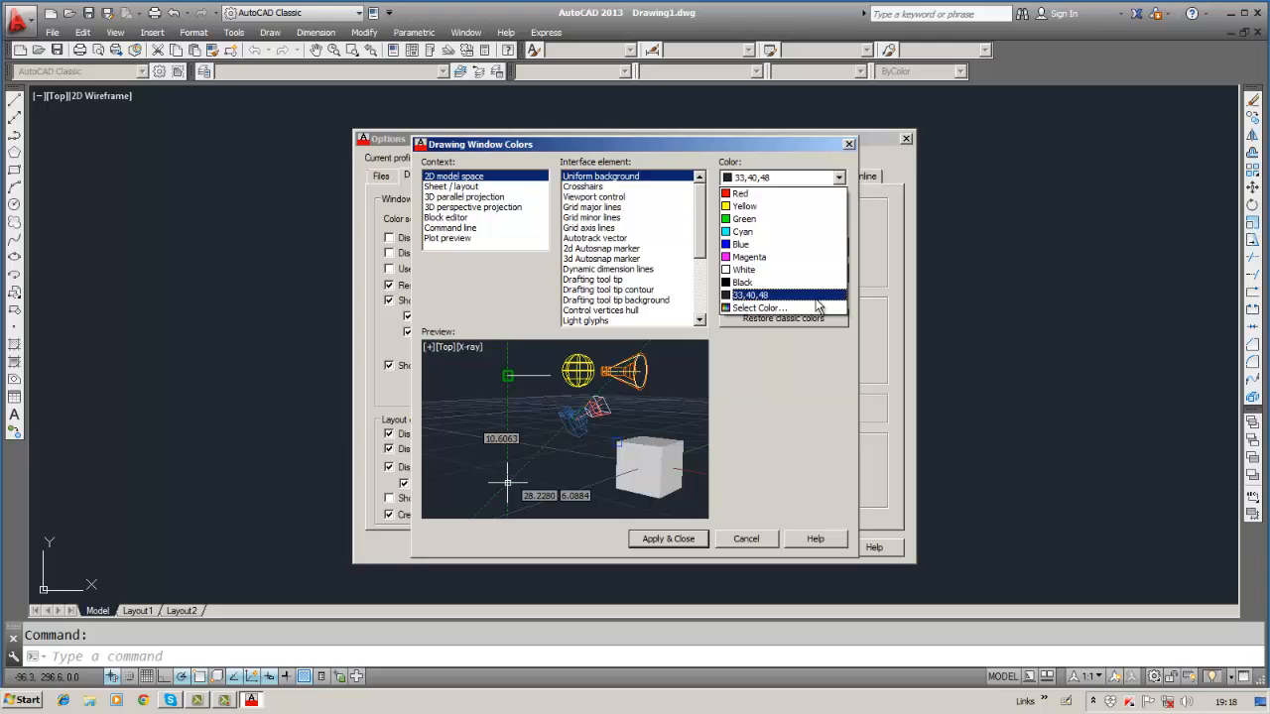
left_click(744, 282)
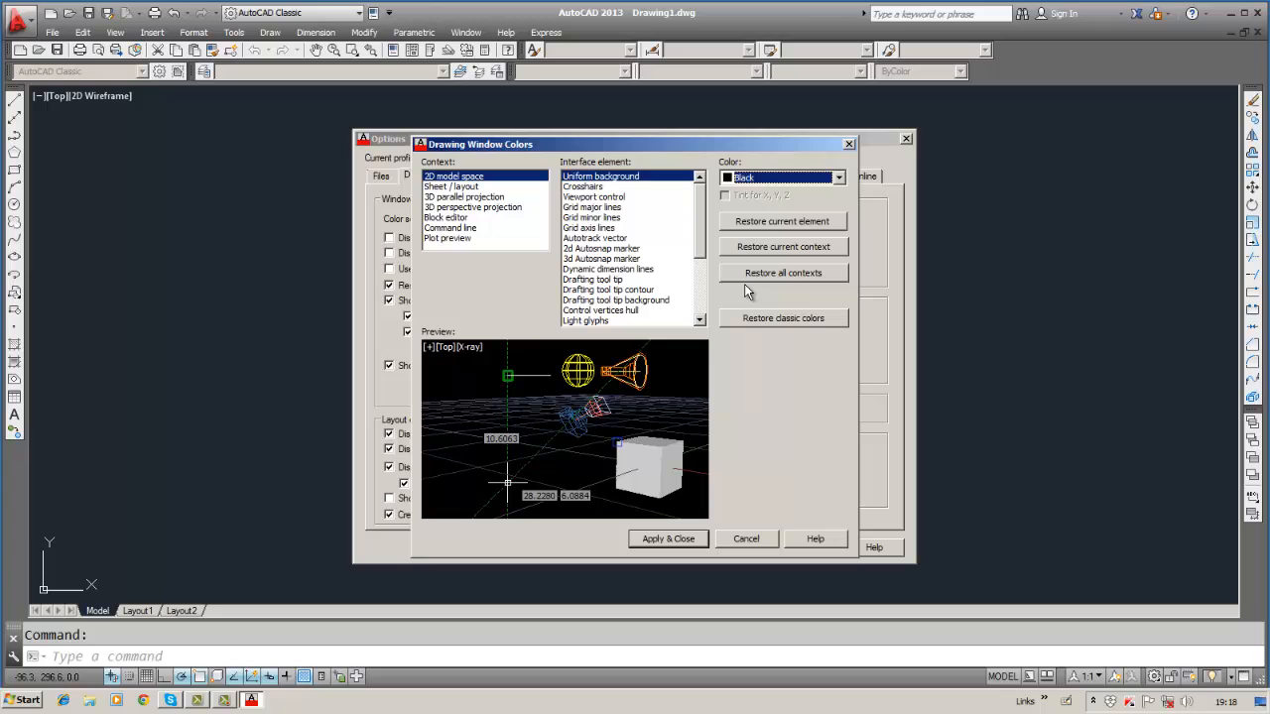
left_click(681, 542)
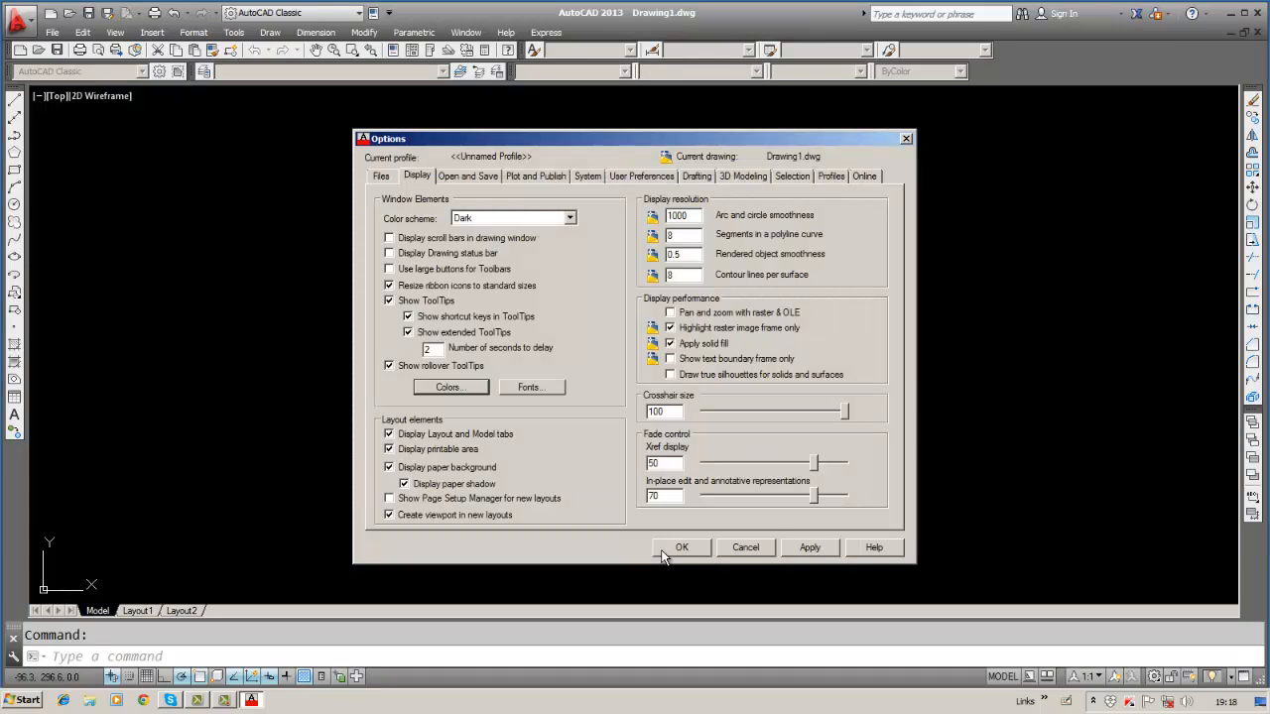
left_click(667, 551)
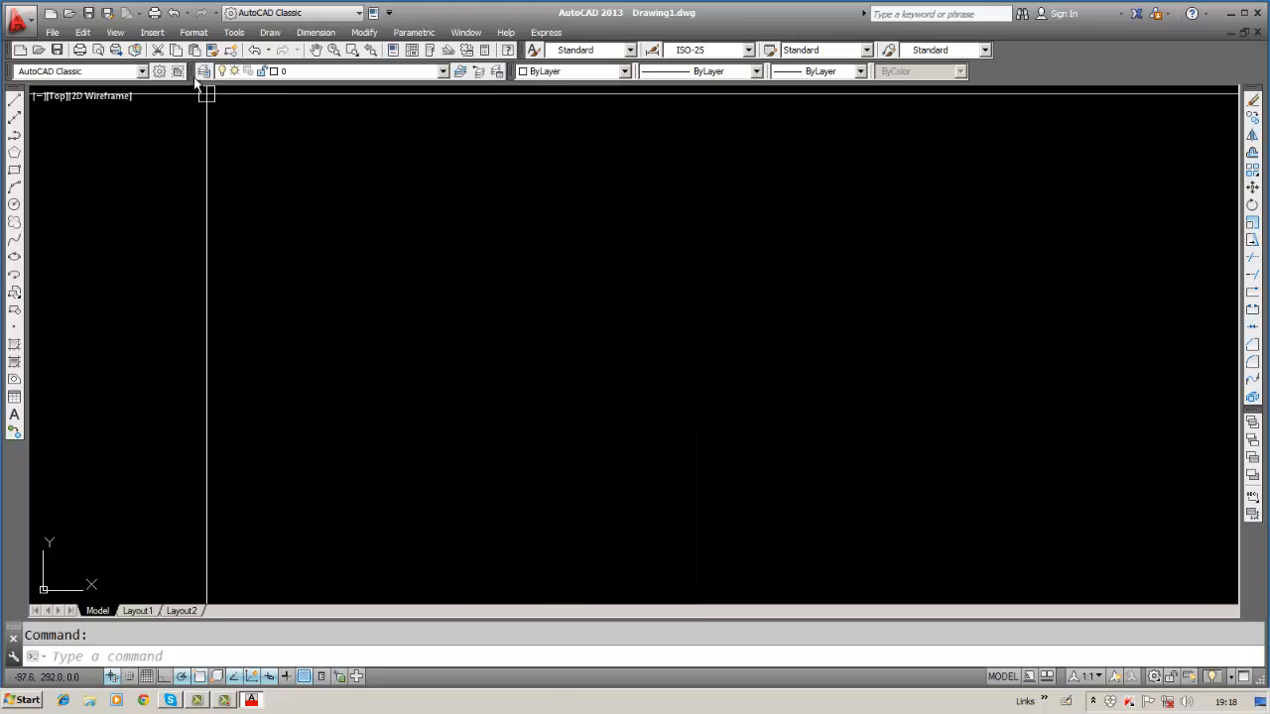
Try a custom blue background colour, then cancel everything so the background stays black.
left_click(234, 32)
left_click(278, 594)
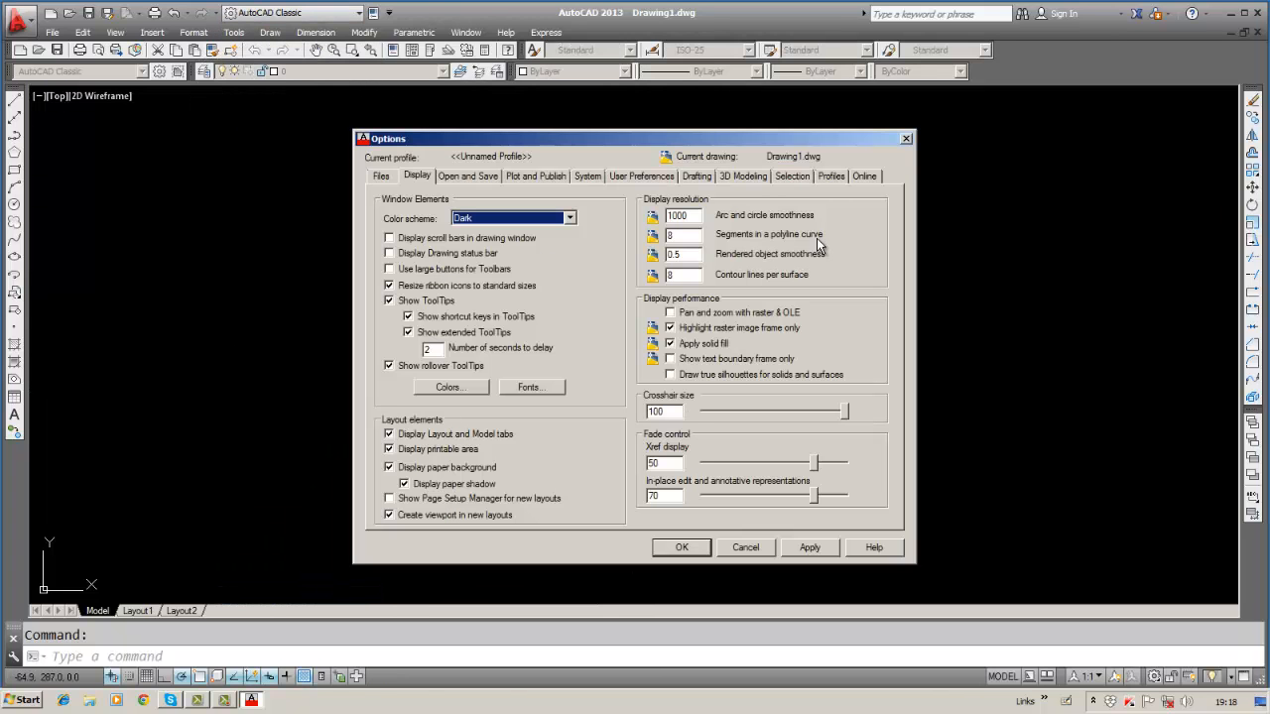
left_click(476, 388)
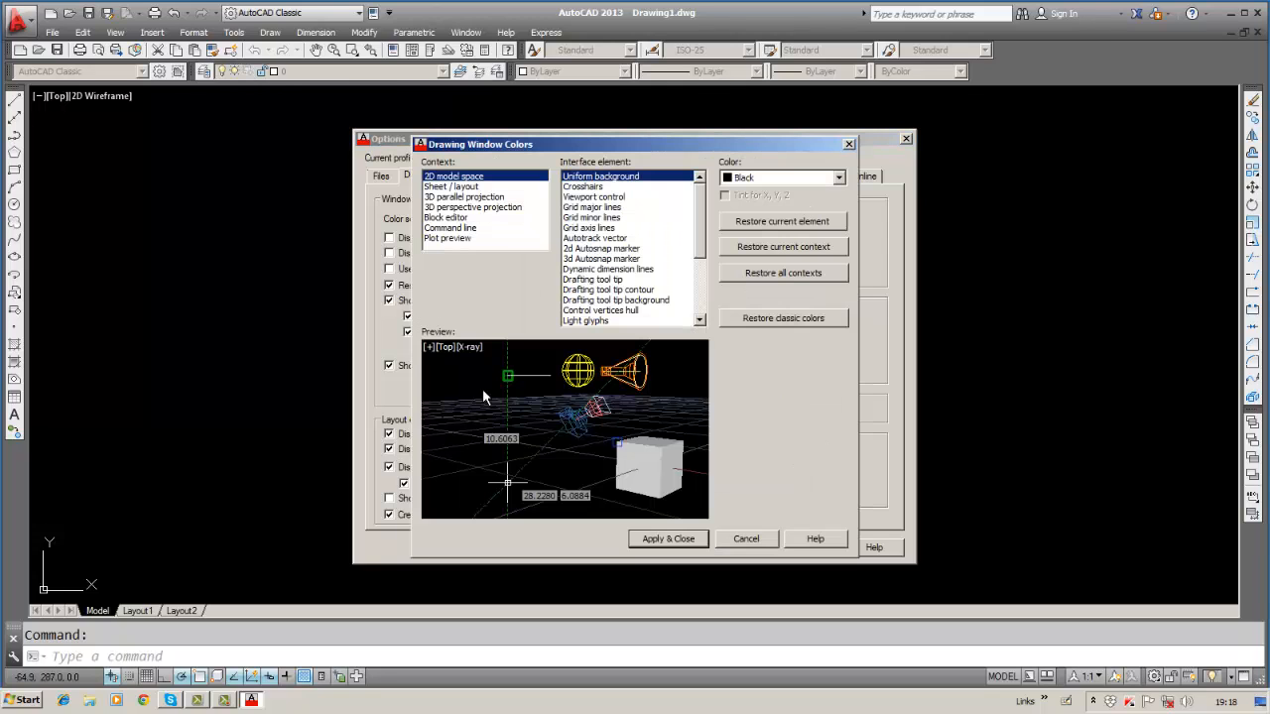
left_click(838, 179)
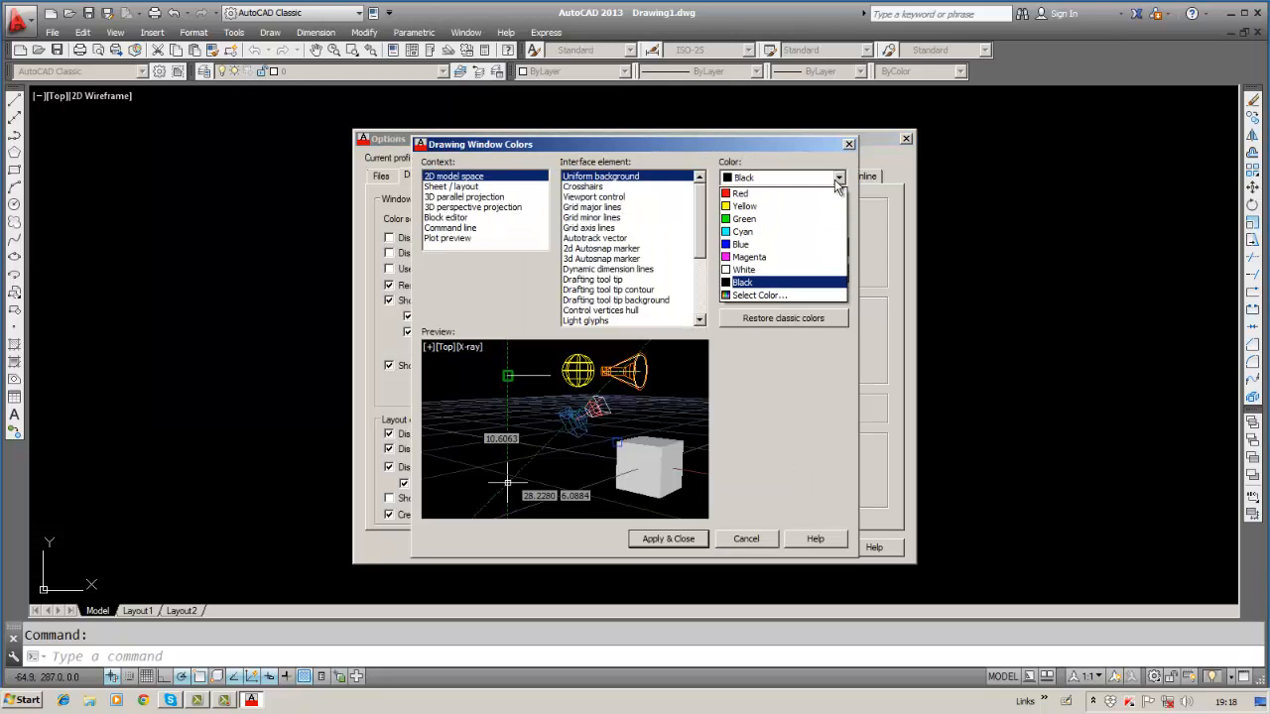
left_click(762, 294)
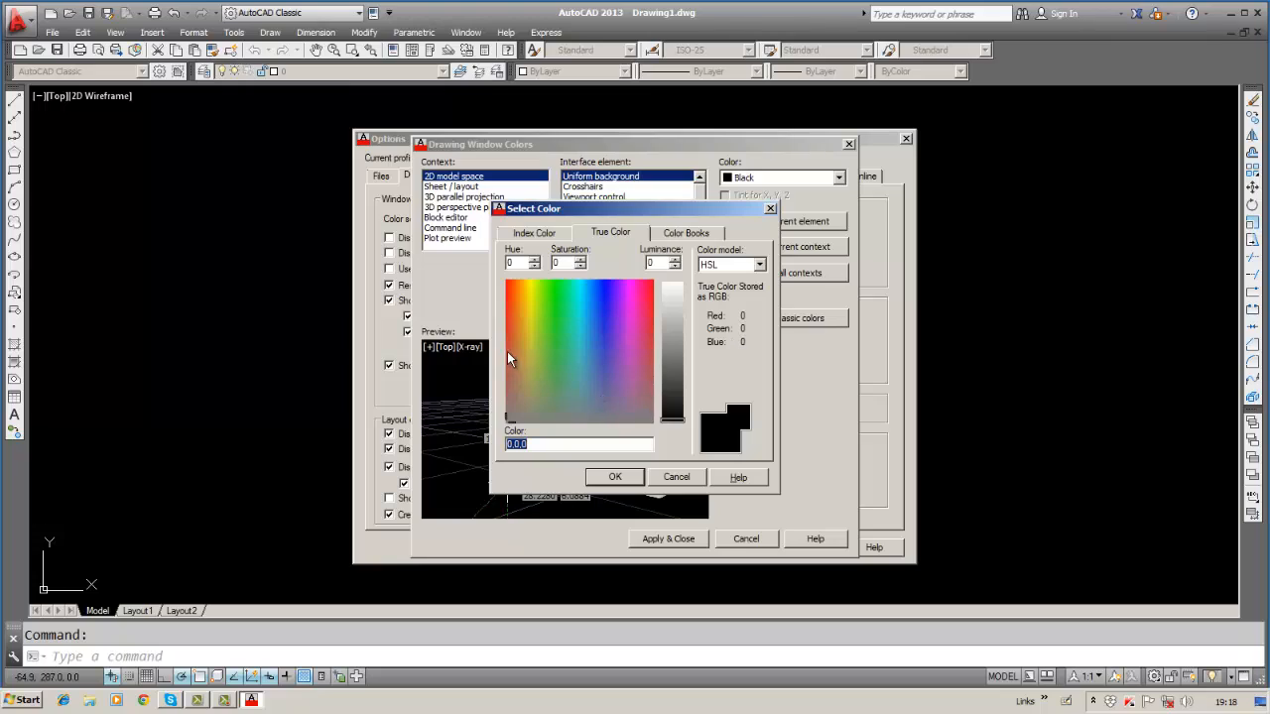
left_click(599, 312)
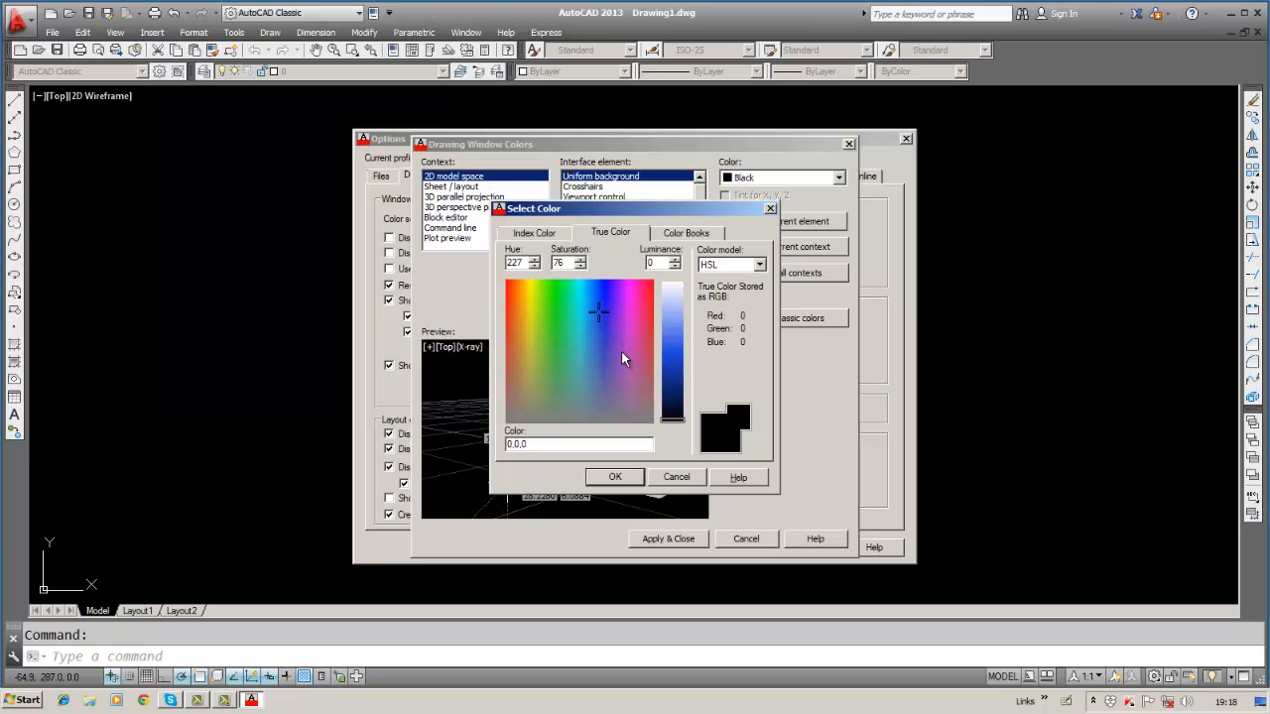
left_click(678, 477)
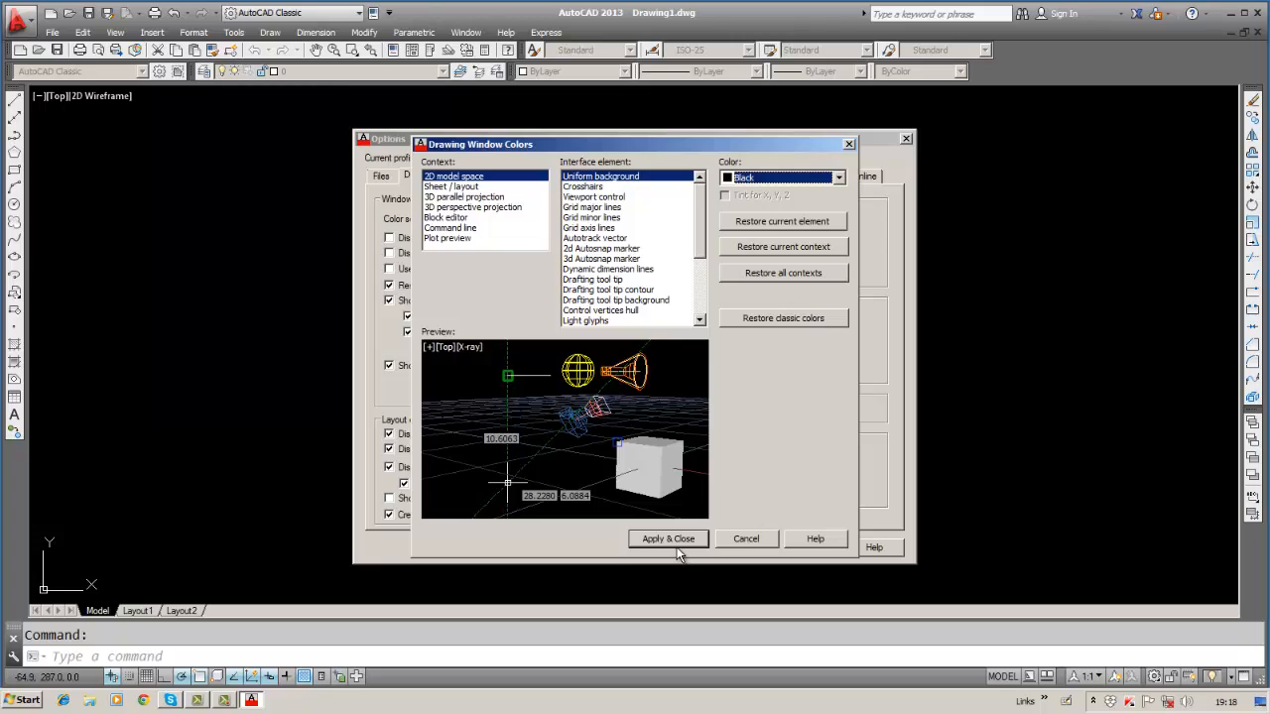
left_click(742, 546)
left_click(739, 545)
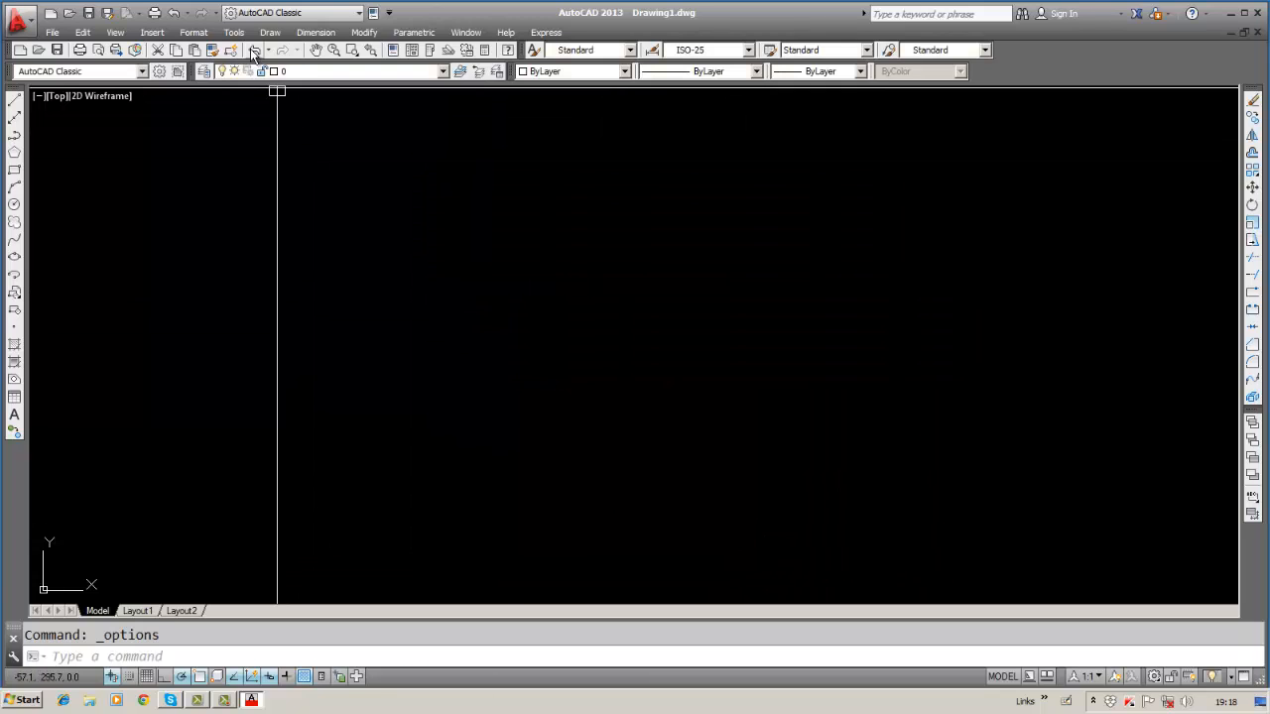
Set the command line font to Consolas size 10, apply, and close Options.
left_click(236, 32)
left_click(243, 36)
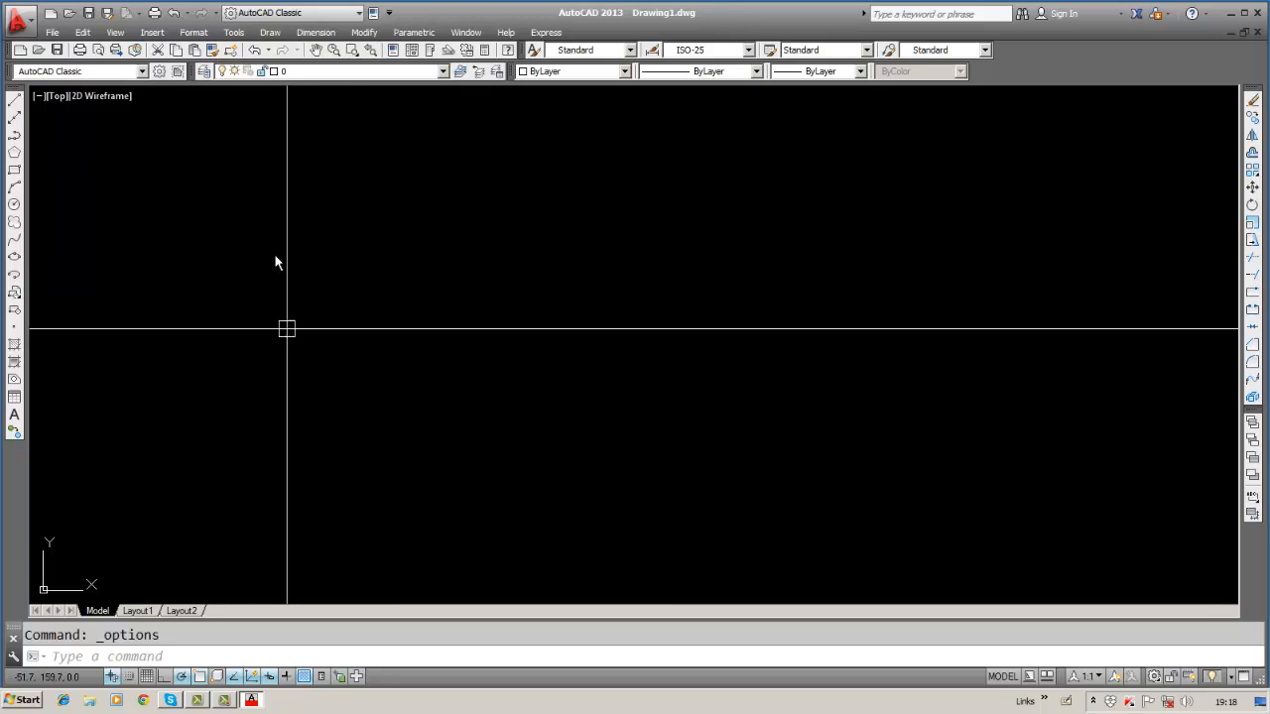
left_click(234, 33)
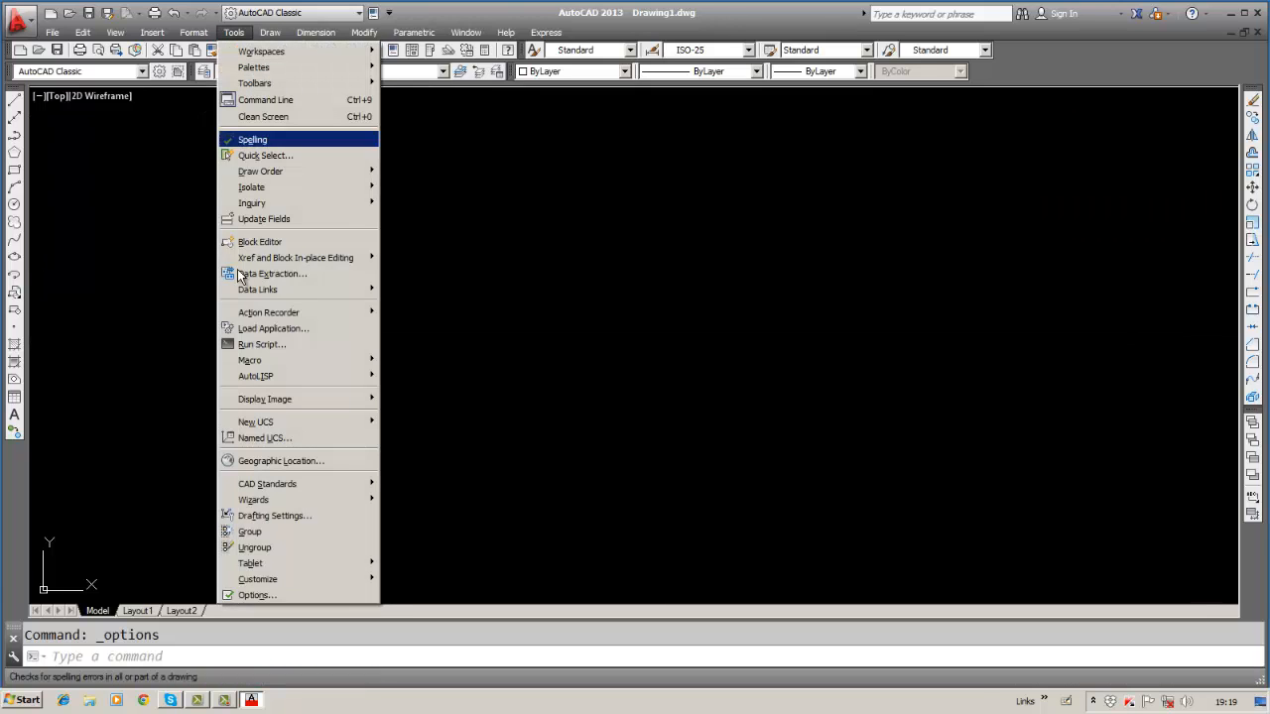
left_click(254, 596)
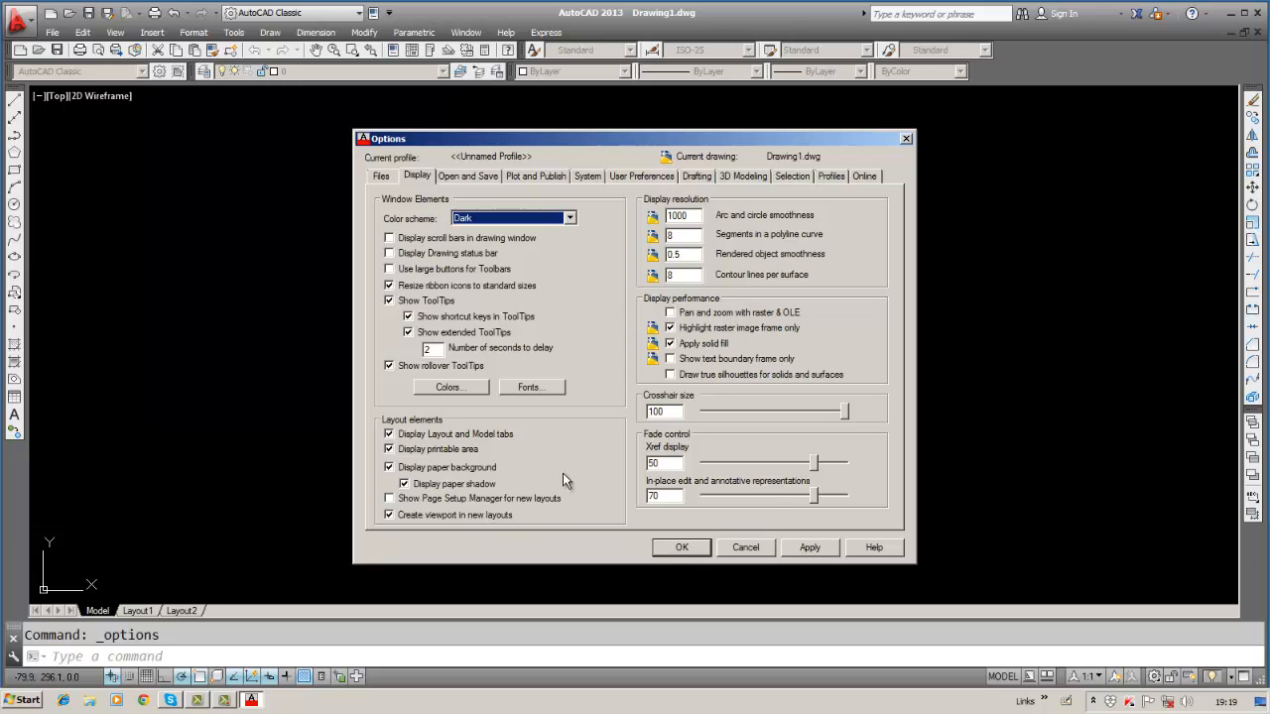
left_click(526, 388)
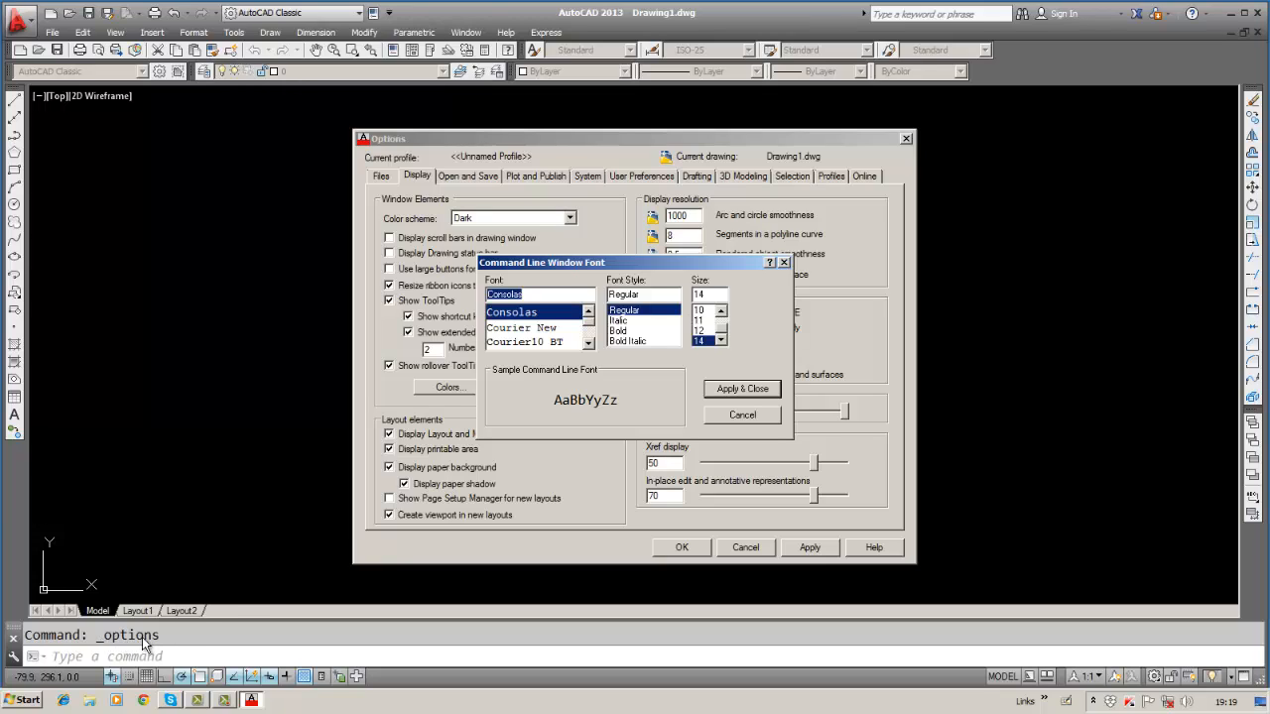
left_click(699, 312)
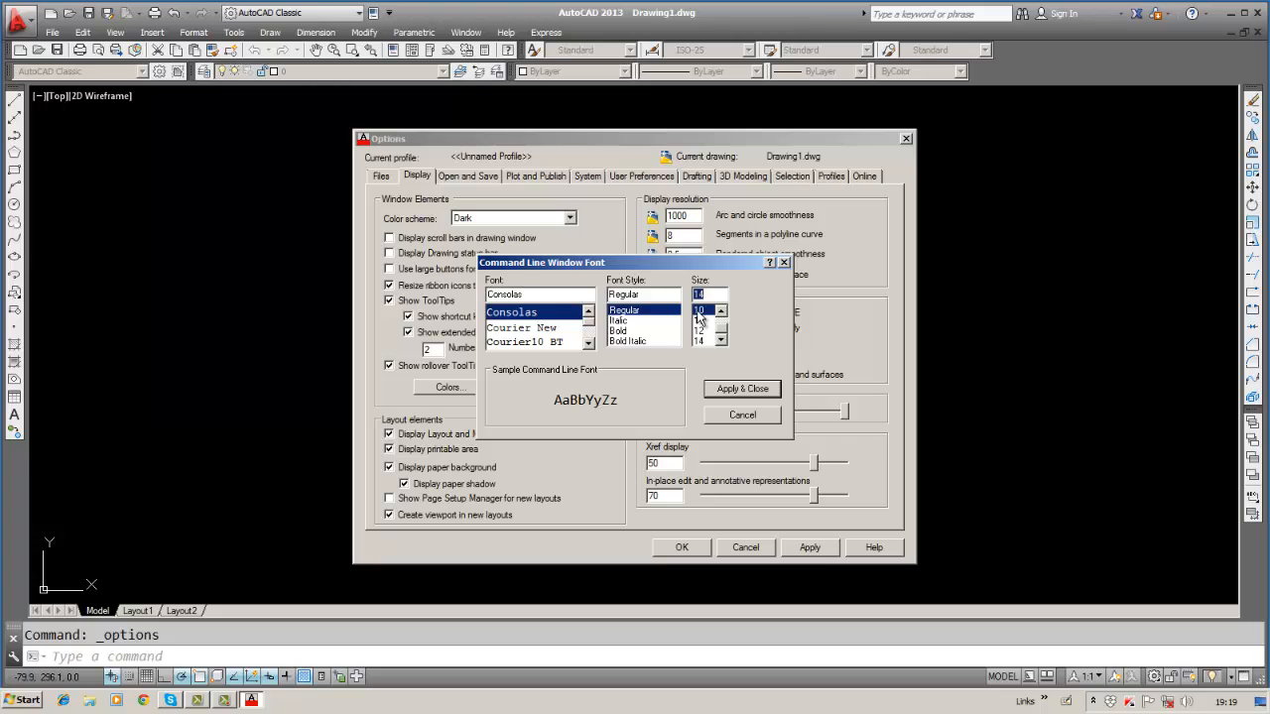
left_click(724, 389)
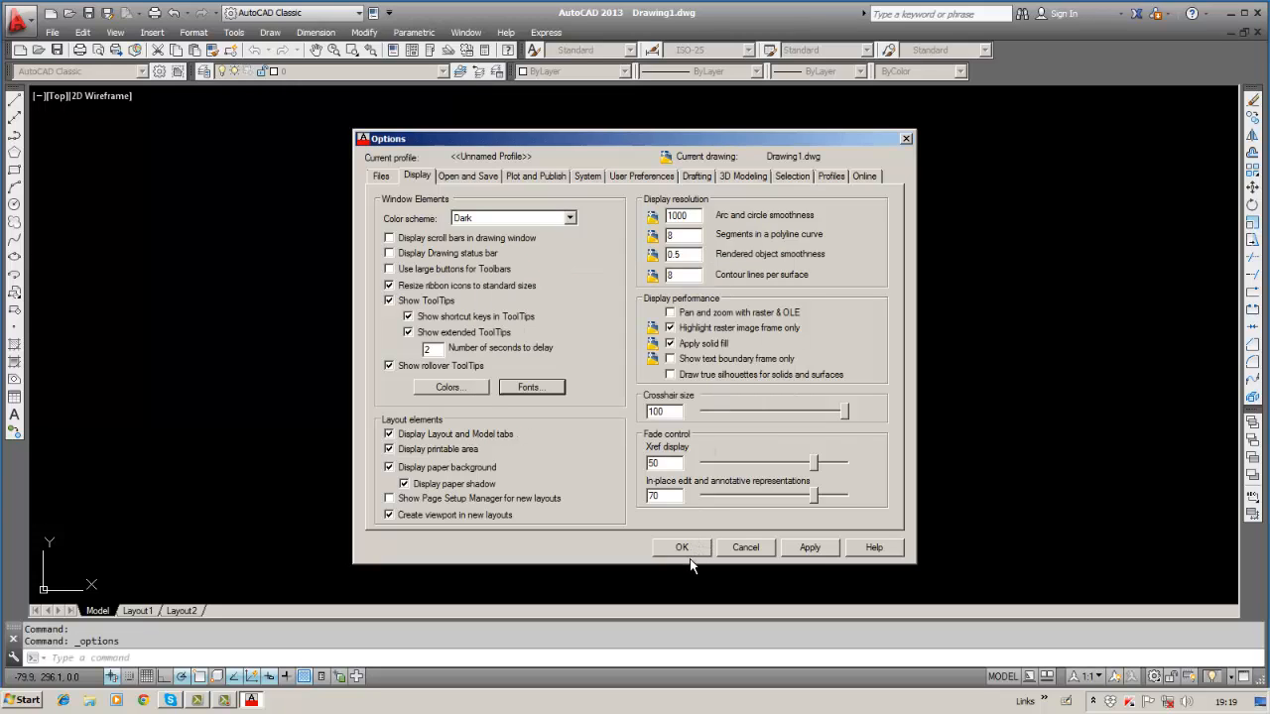
left_click(820, 548)
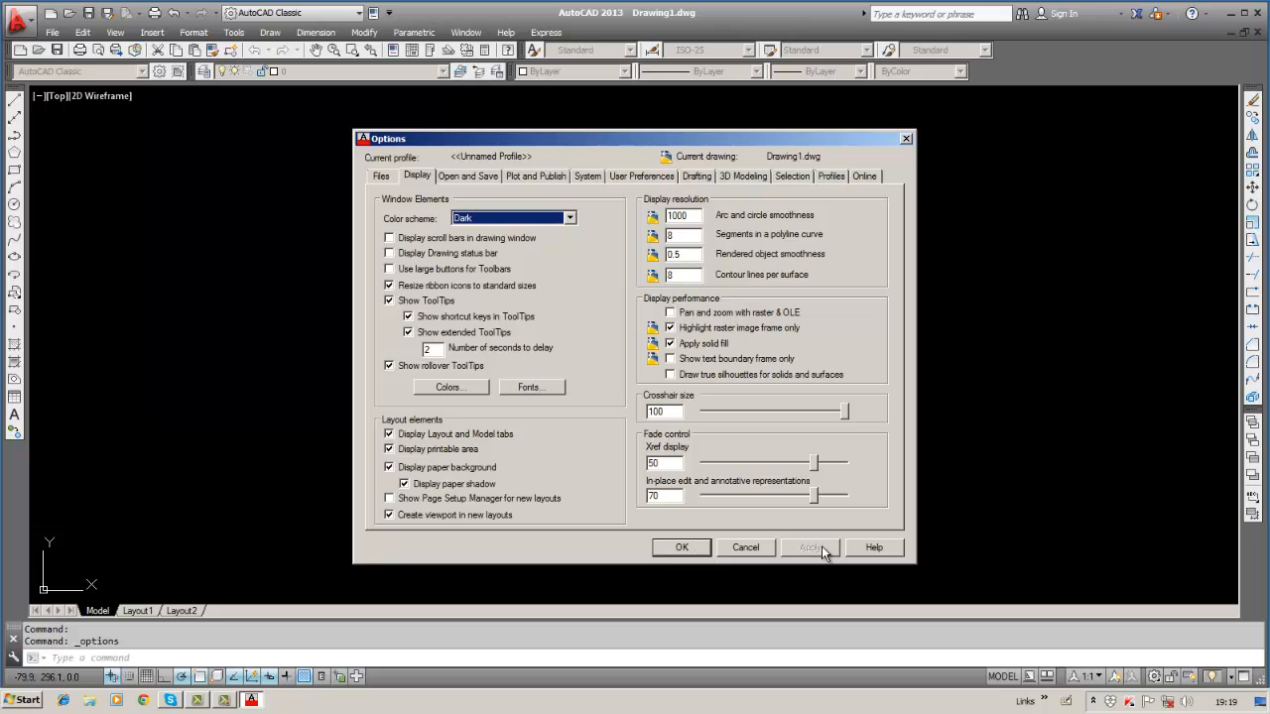
left_click(669, 546)
left_click(671, 544)
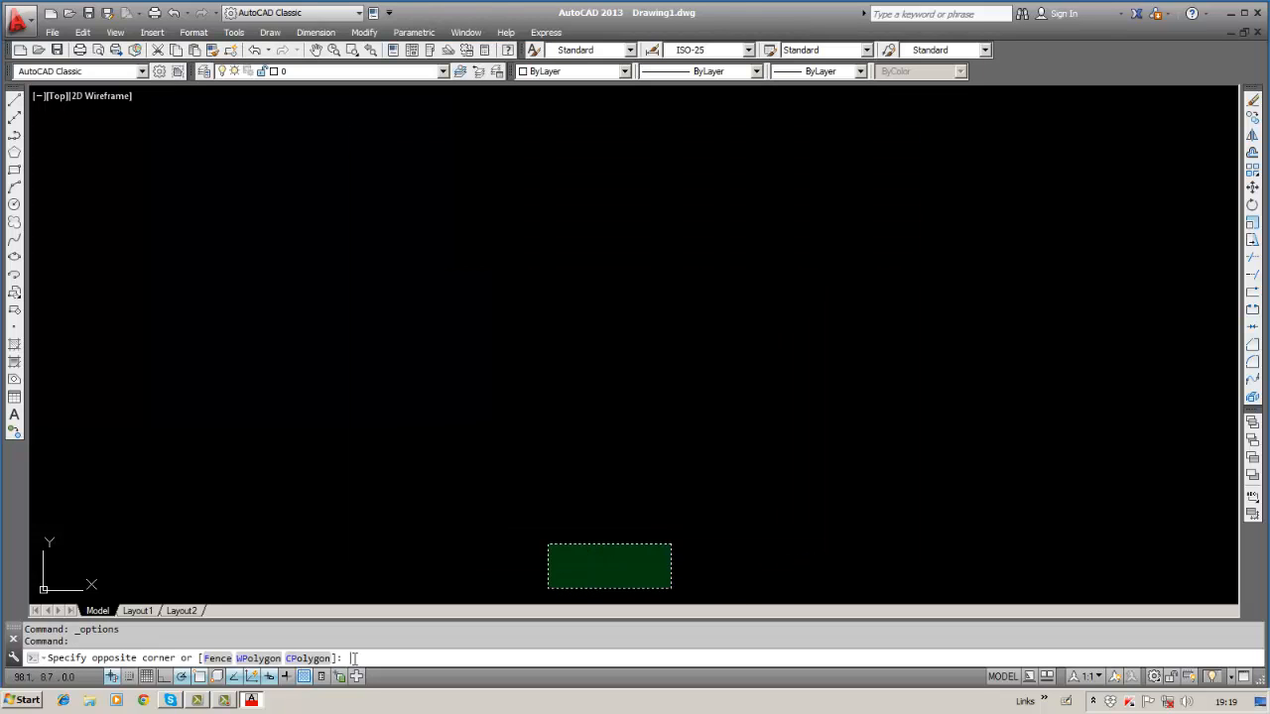
Cancel the stray selection window and clear the leftover characters from the command line.
key("Escape")
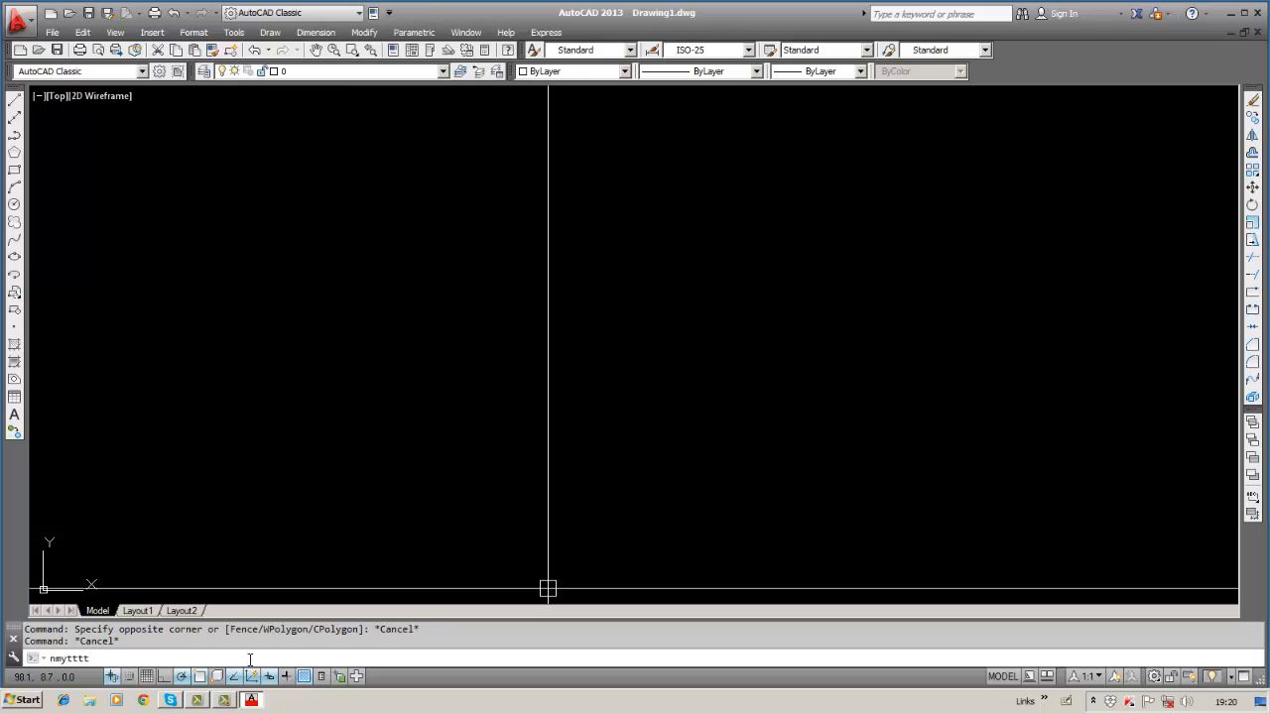
key("BackSpace")
key("BackSpace")
key("BackSpace")
left_click(230, 37)
Set the command line font to bold Courier10 BT at size 14 and apply it.
left_click(231, 36)
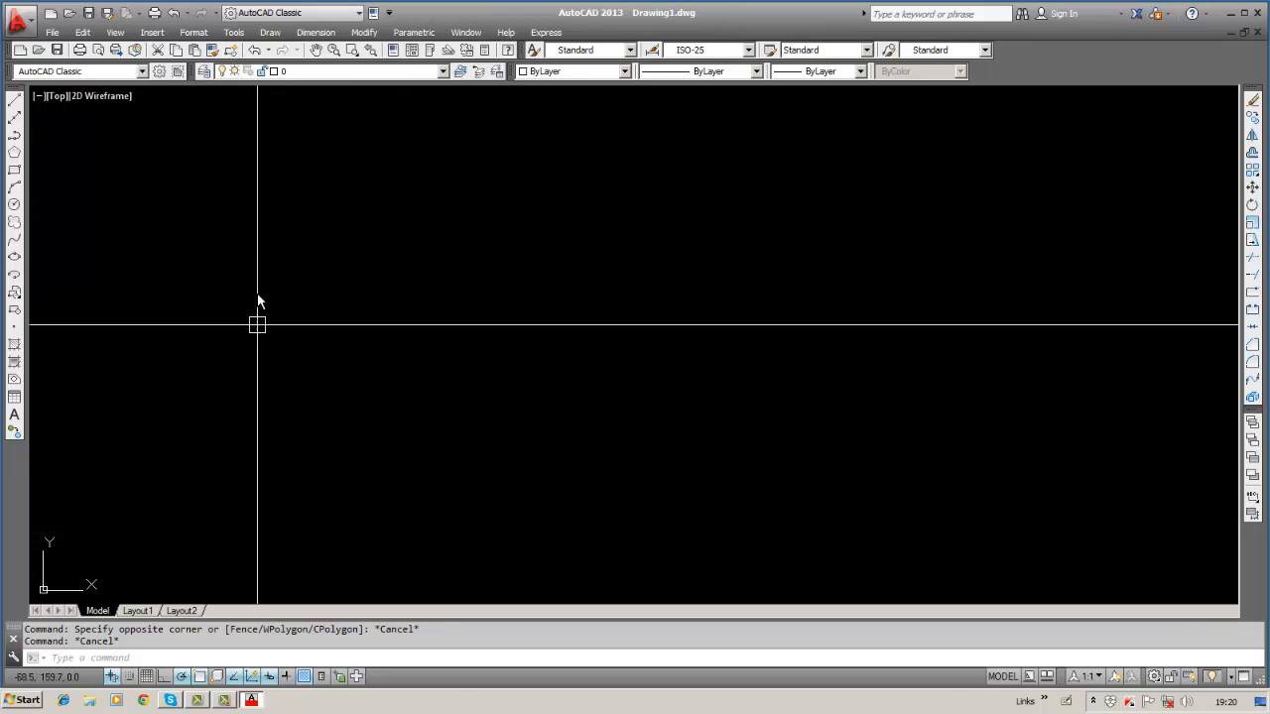
left_click(234, 32)
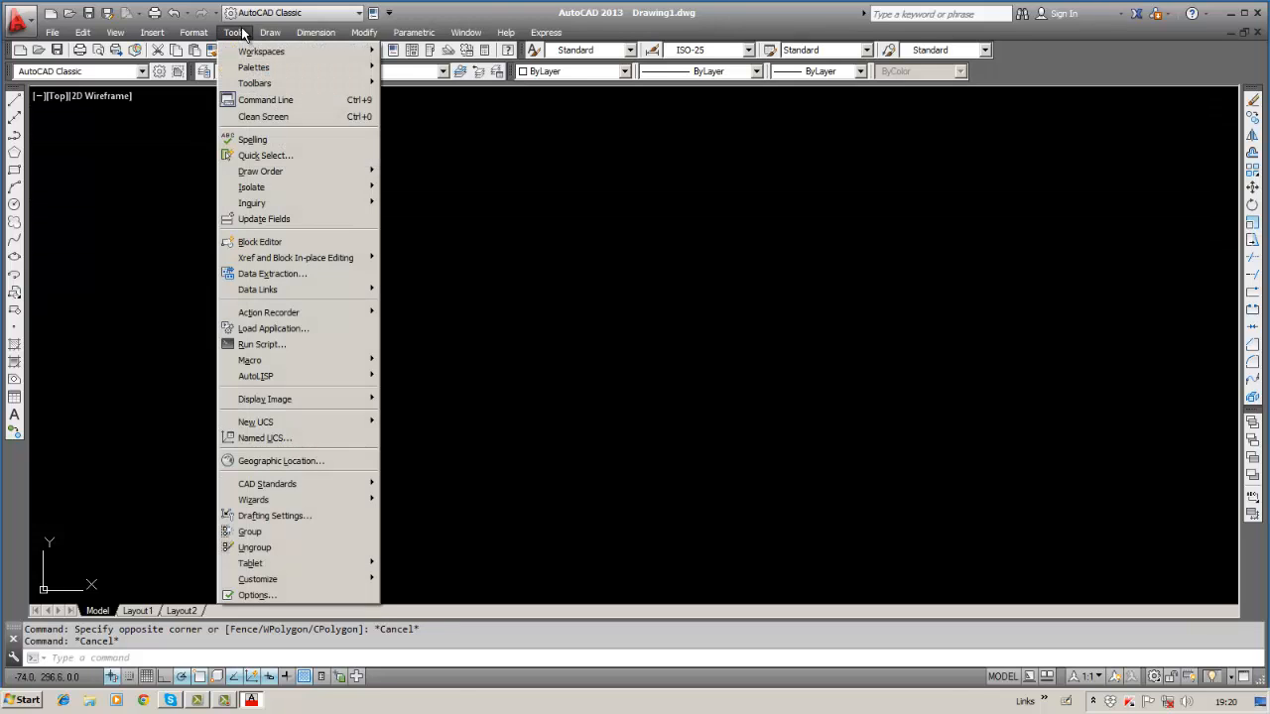
left_click(256, 594)
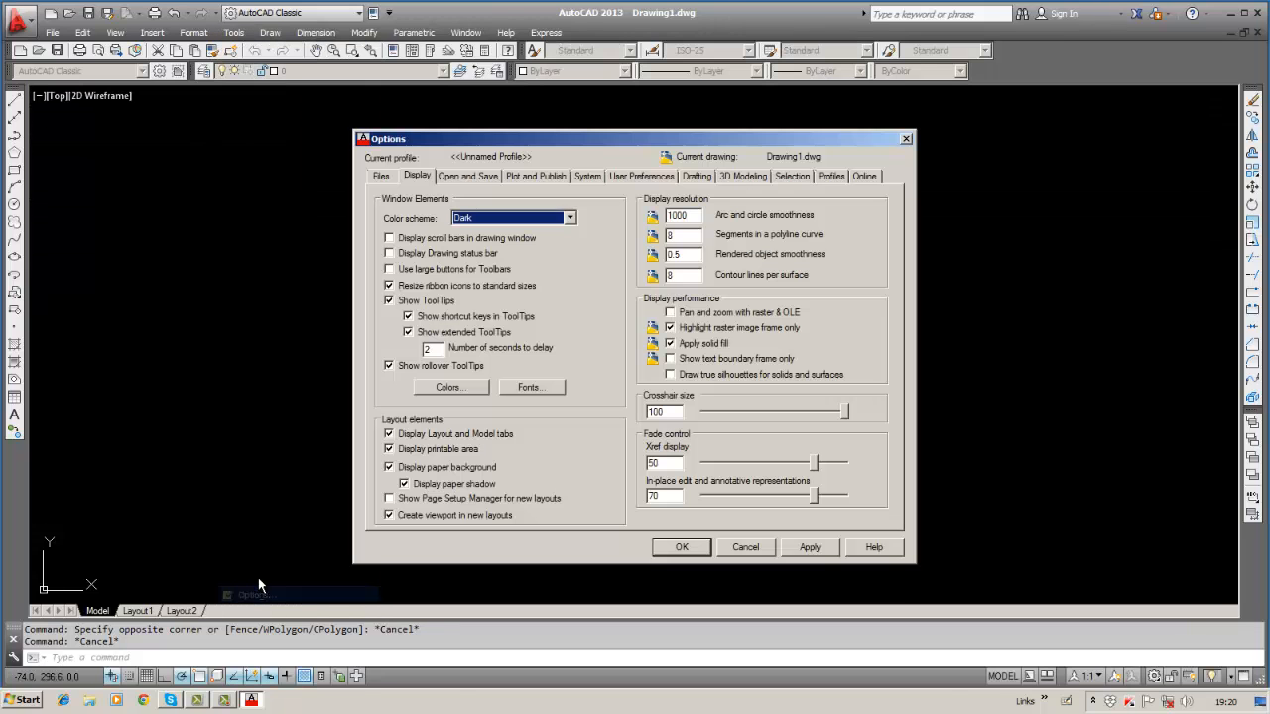
left_click(525, 388)
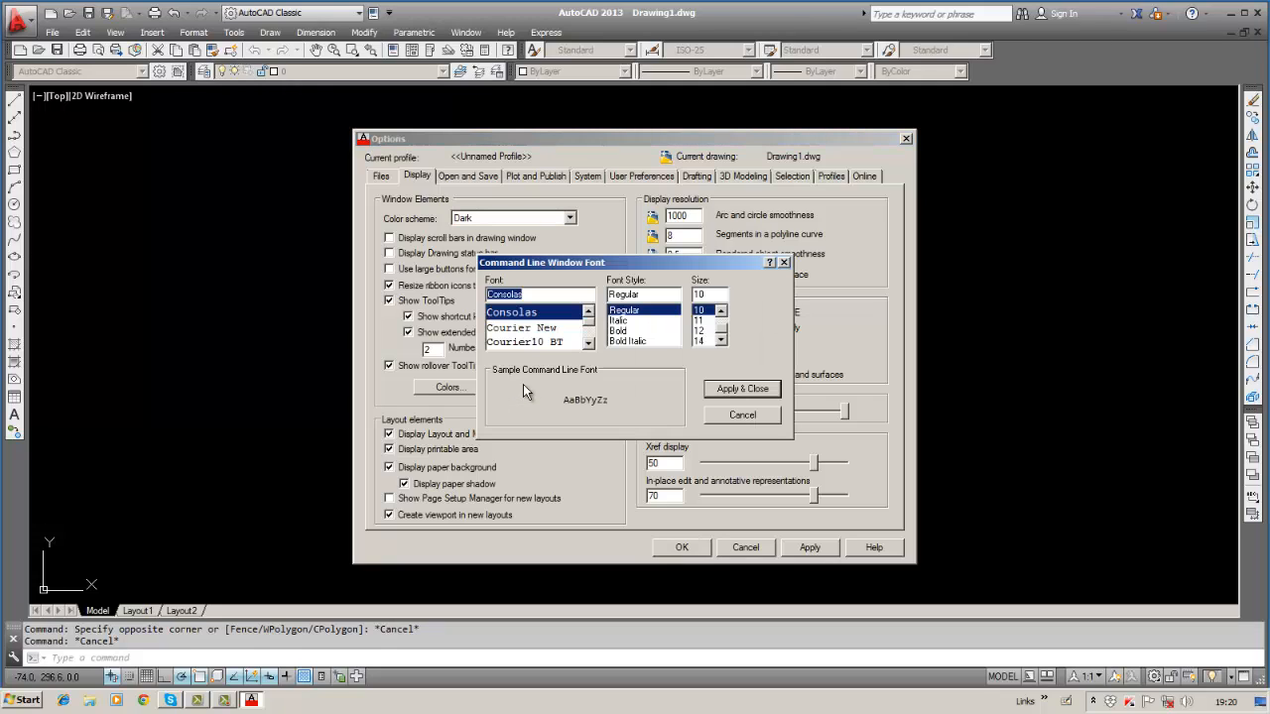
left_click(621, 331)
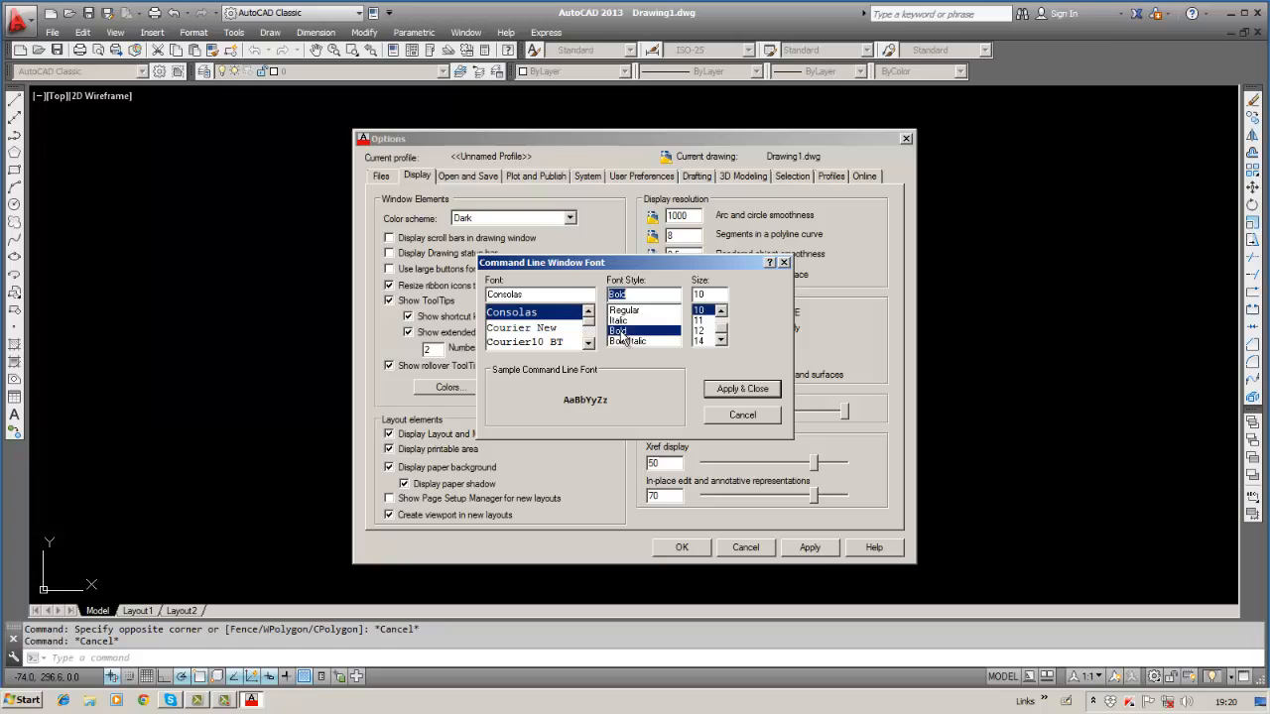
left_click(699, 340)
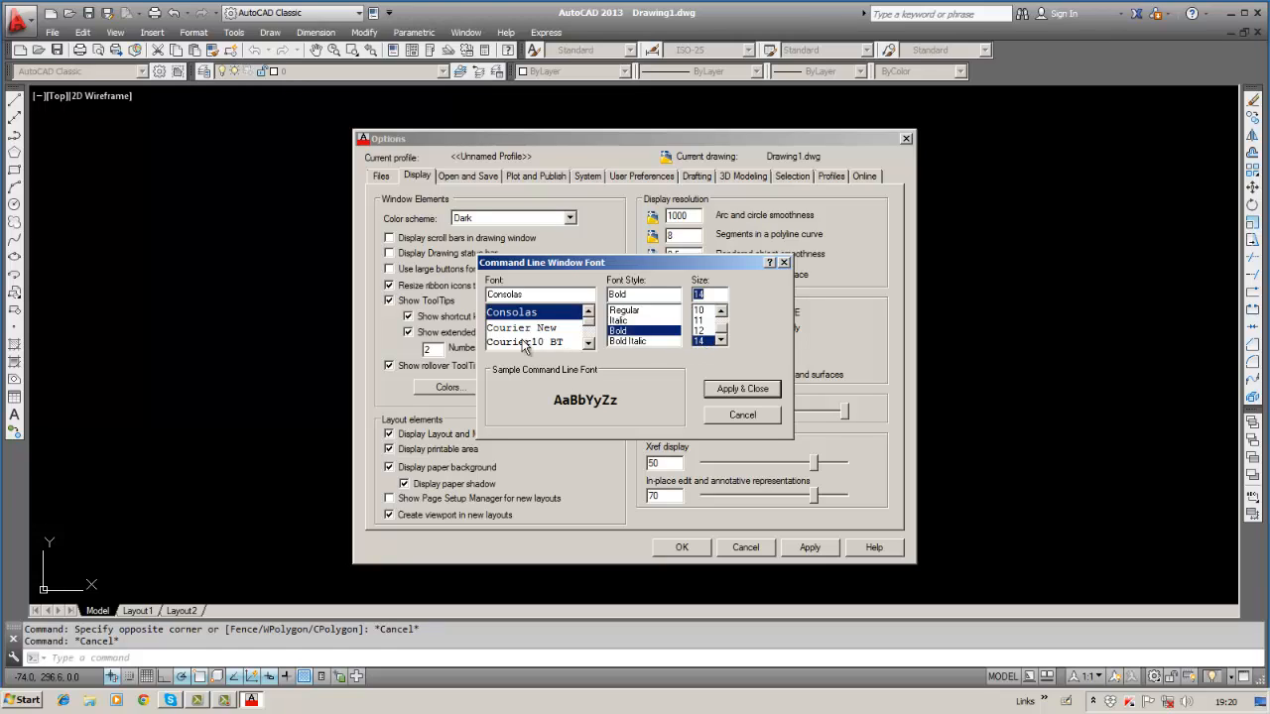
left_click_drag(591, 318, 592, 326)
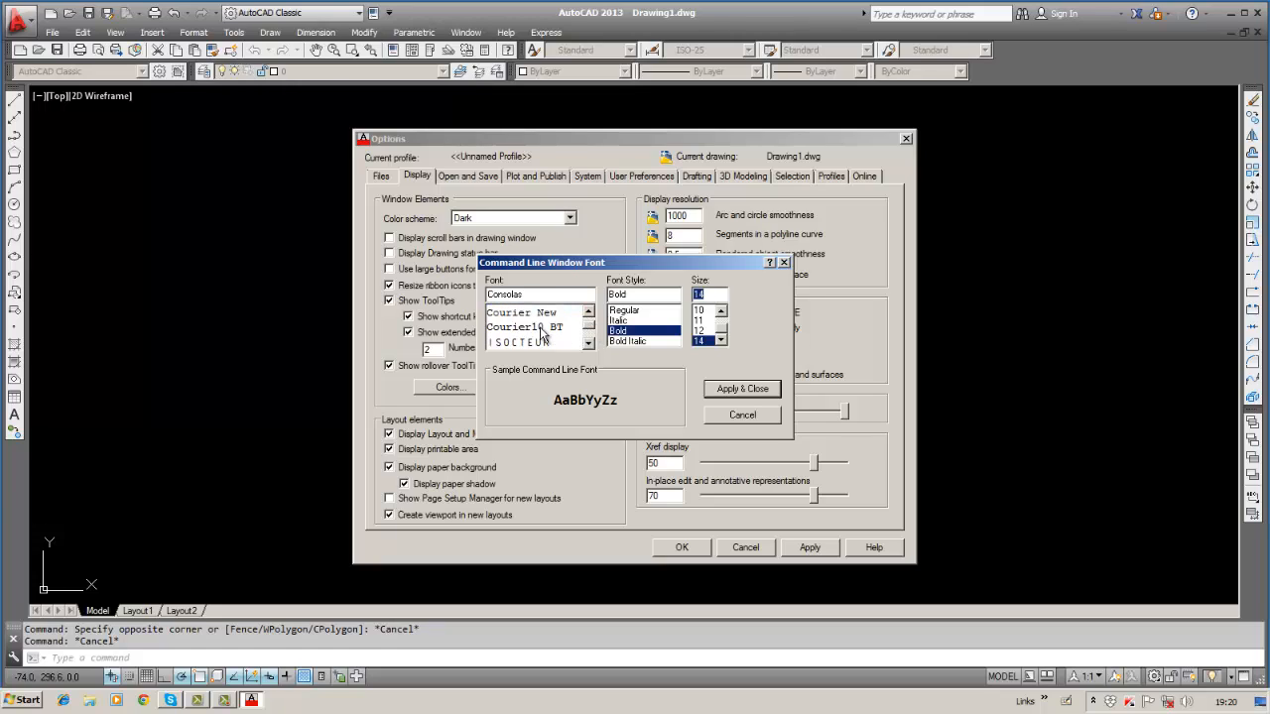
left_click(542, 329)
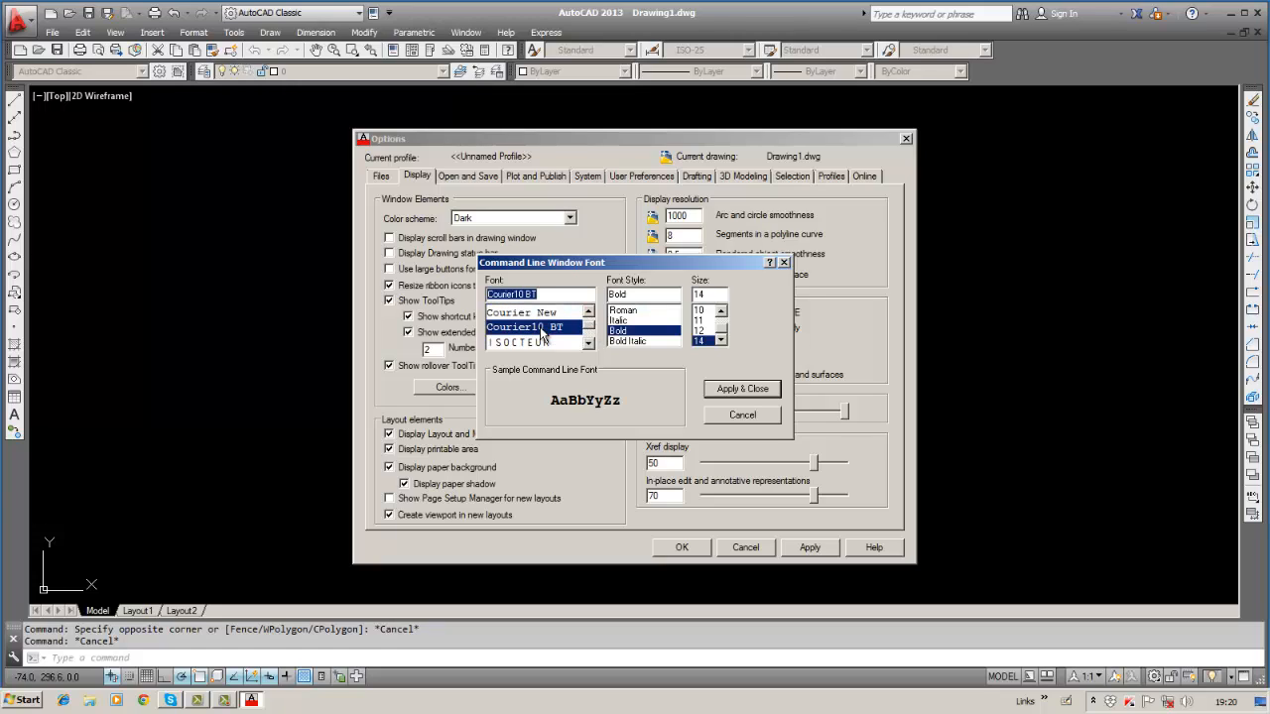
left_click(743, 389)
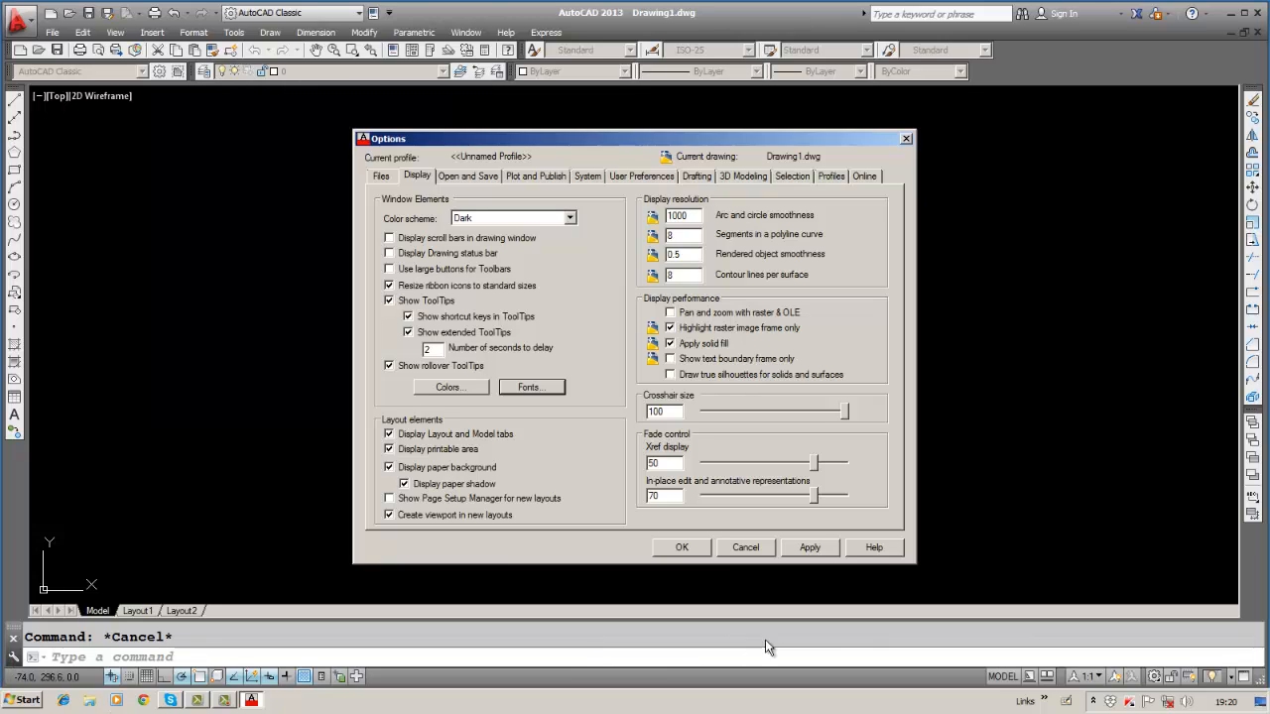
left_click(809, 547)
left_click(682, 547)
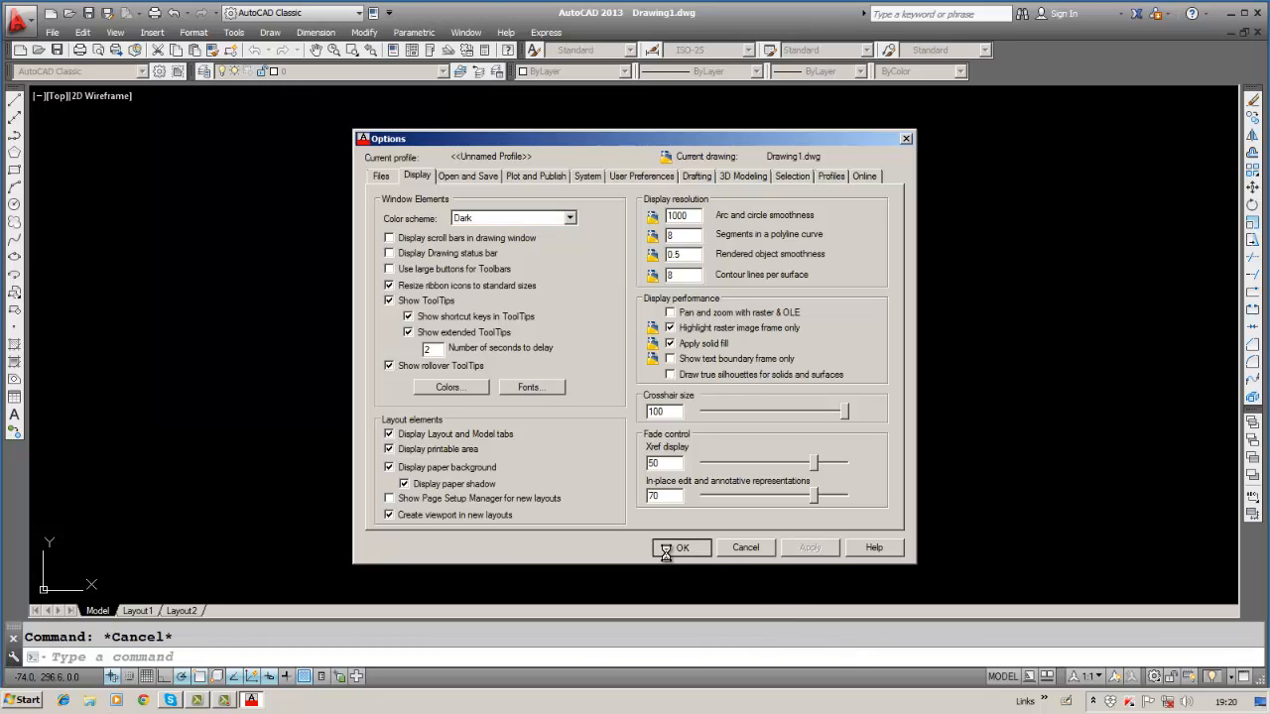
Type CSSS at the command line, then delete the stray characters.
left_click(183, 658)
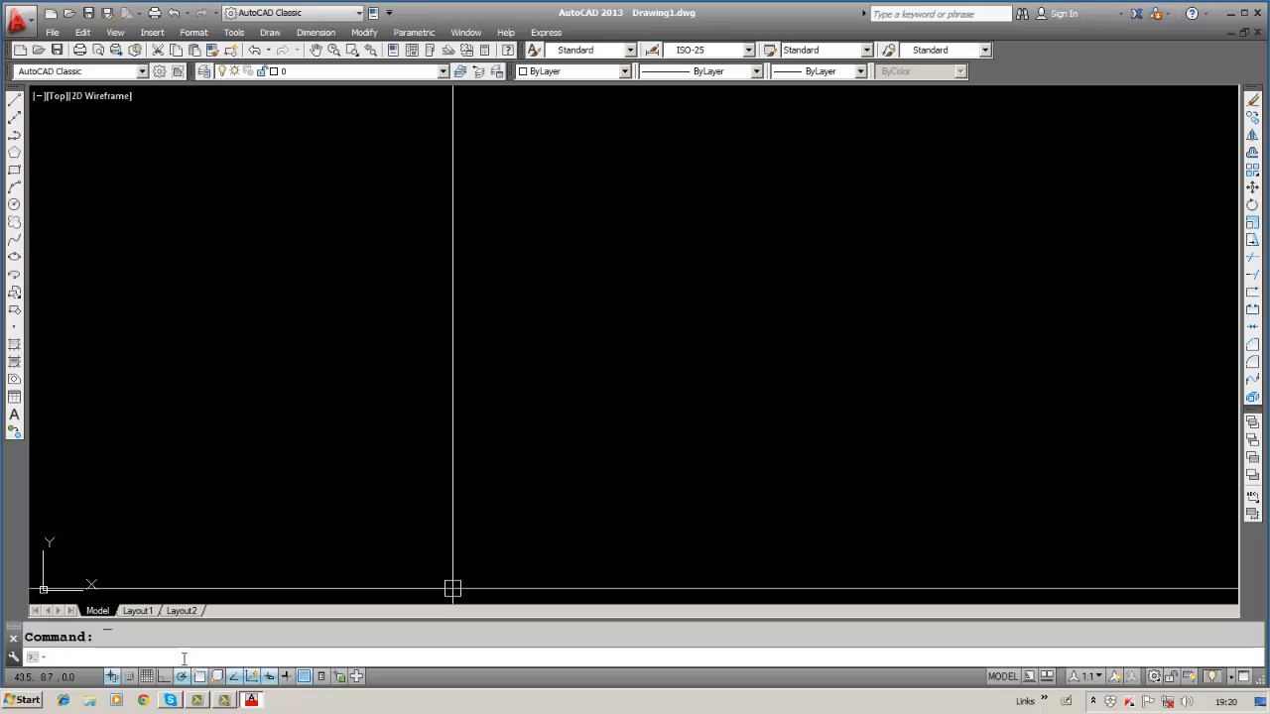
type("CSSS")
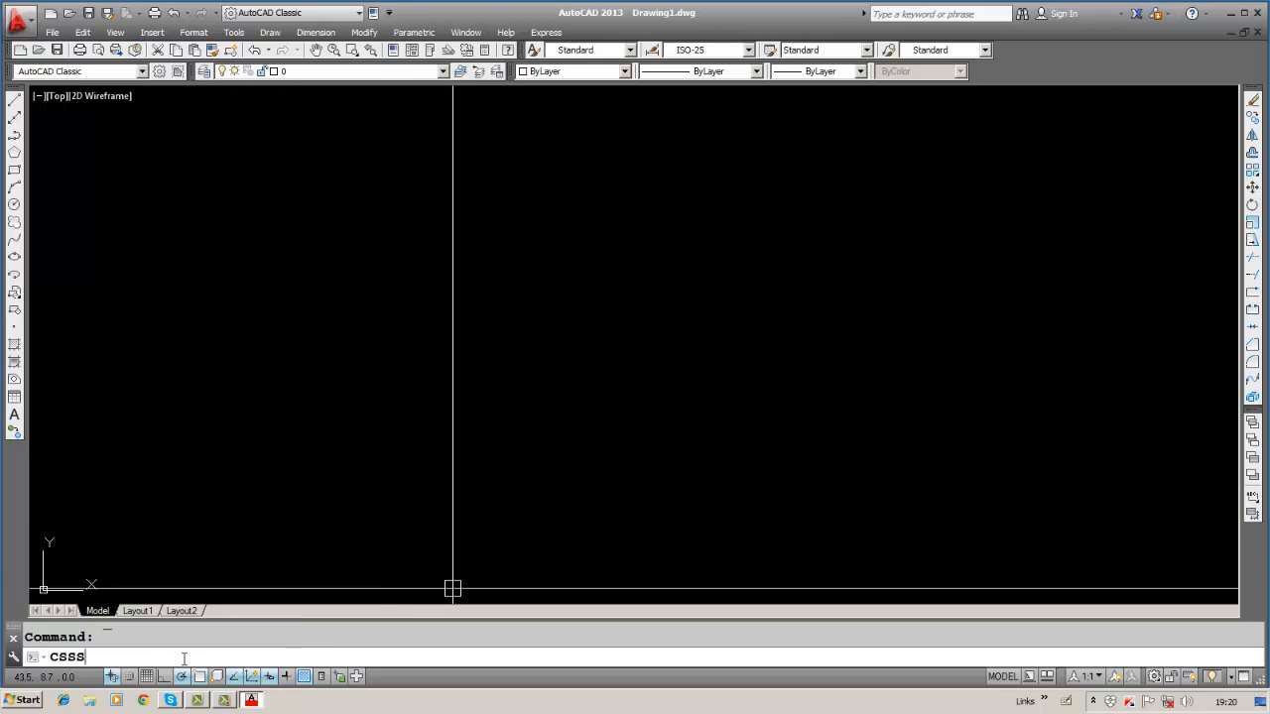
key("BackSpace")
key("BackSpace")
key("BackSpace")
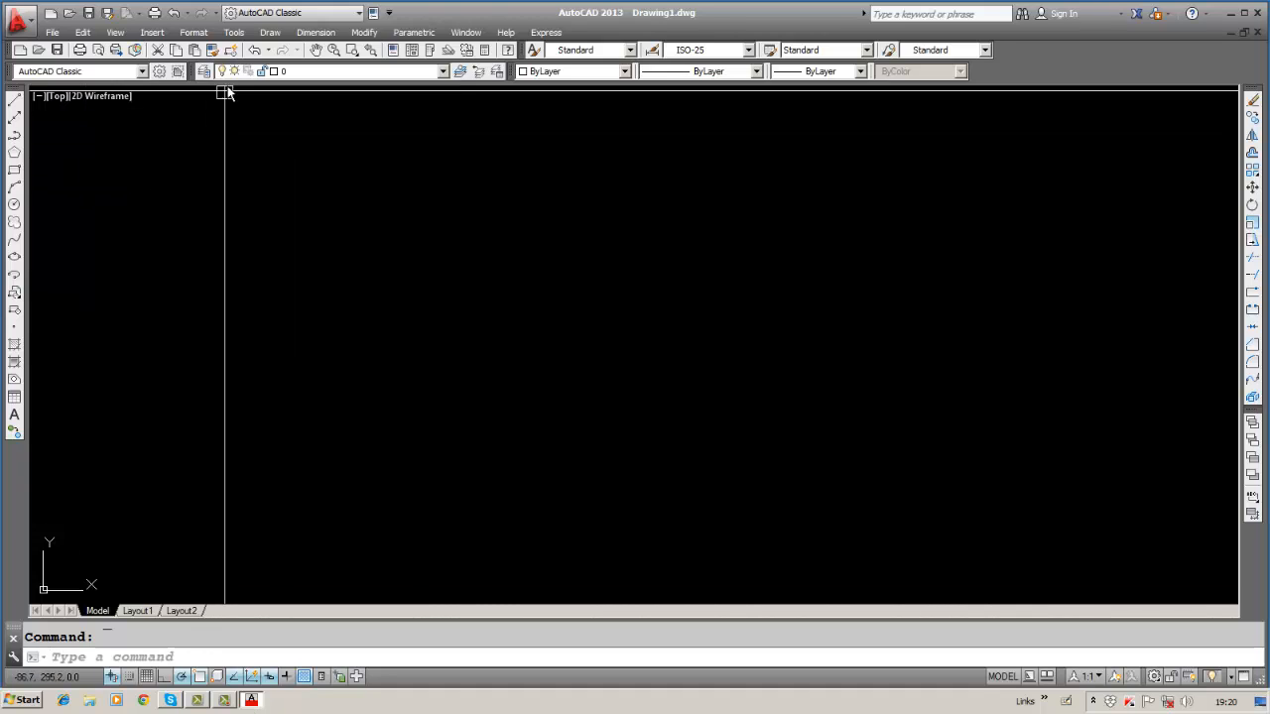
Reopen the command line font settings and switch to Consolas at size 10.
left_click(238, 33)
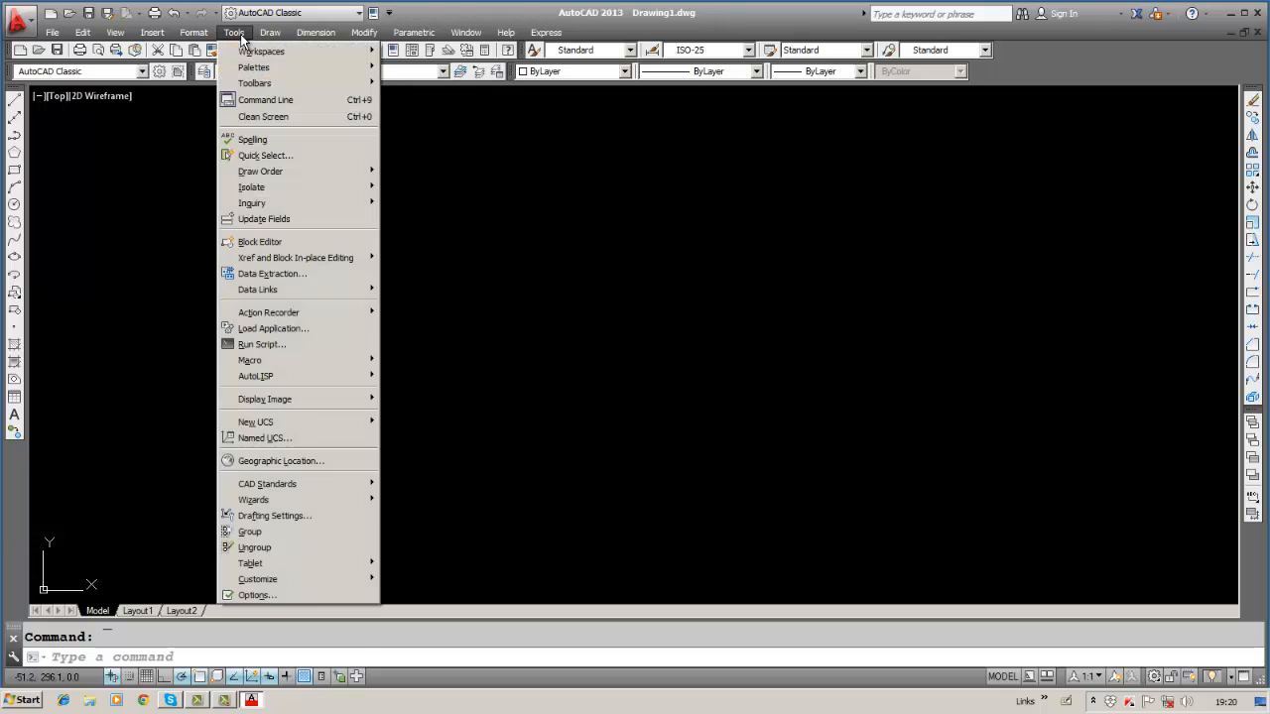
left_click(253, 596)
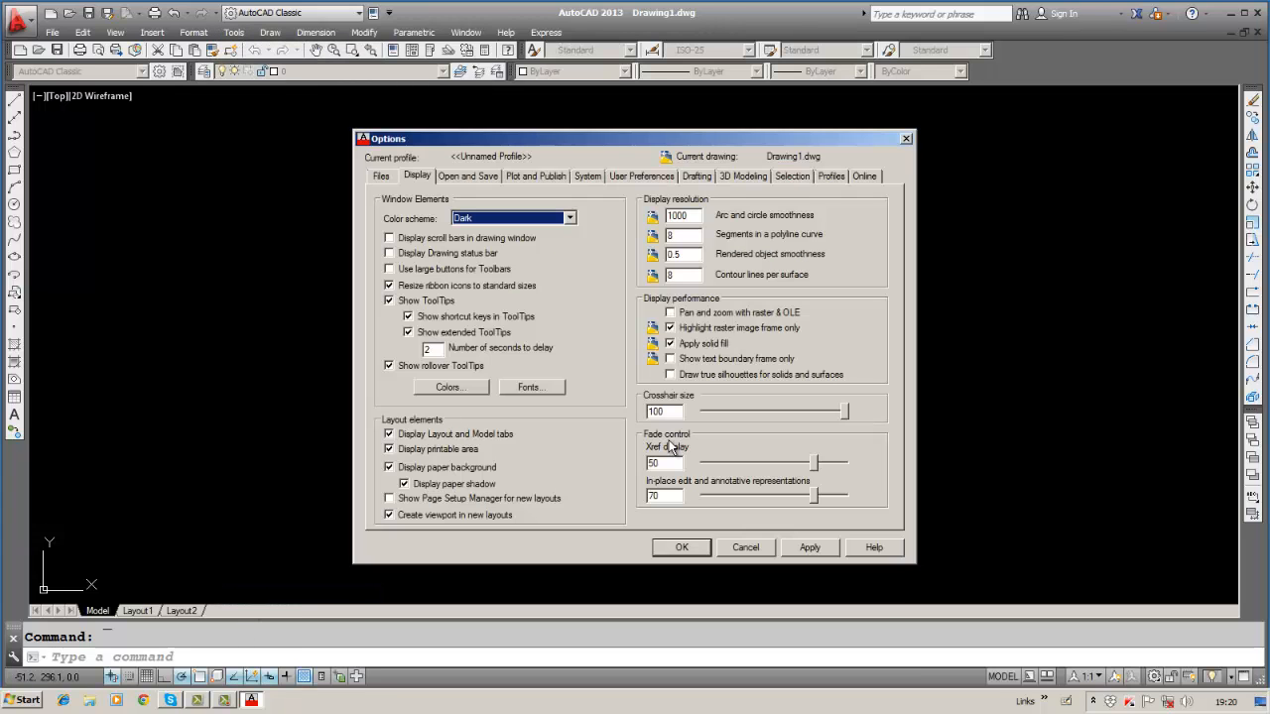
left_click(533, 386)
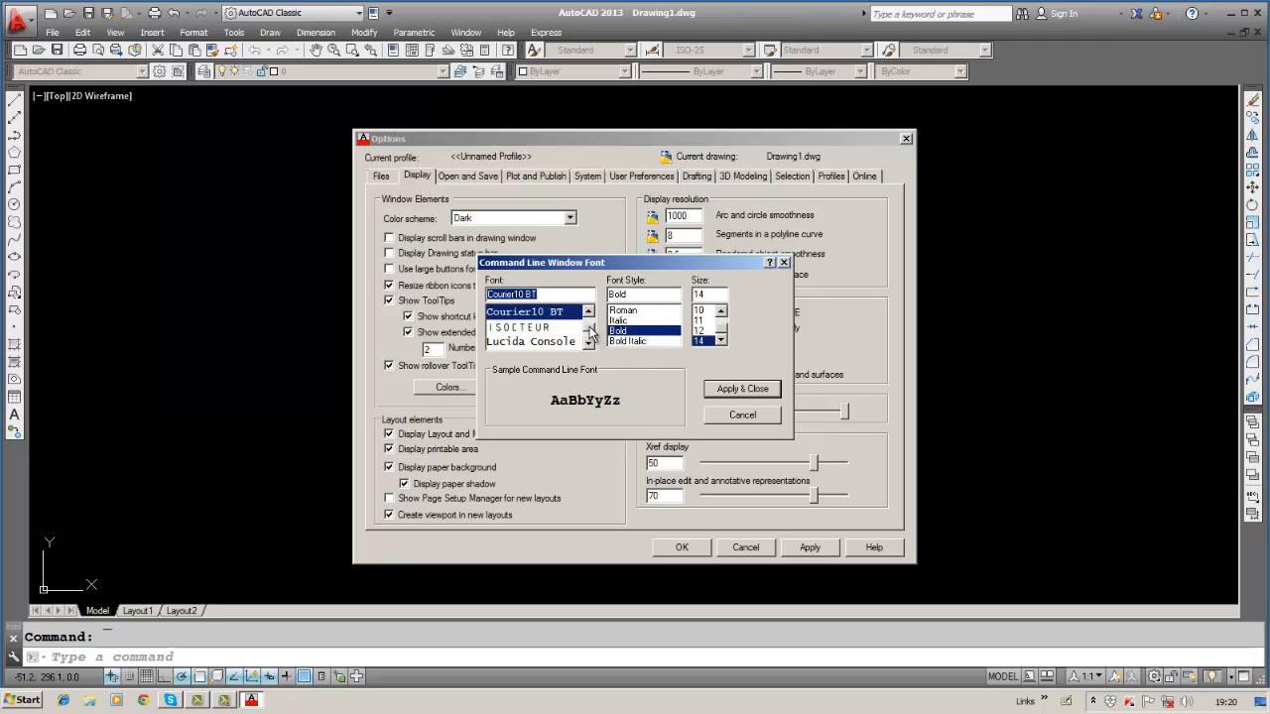
scroll(591, 326, "up", 1)
left_click(561, 316)
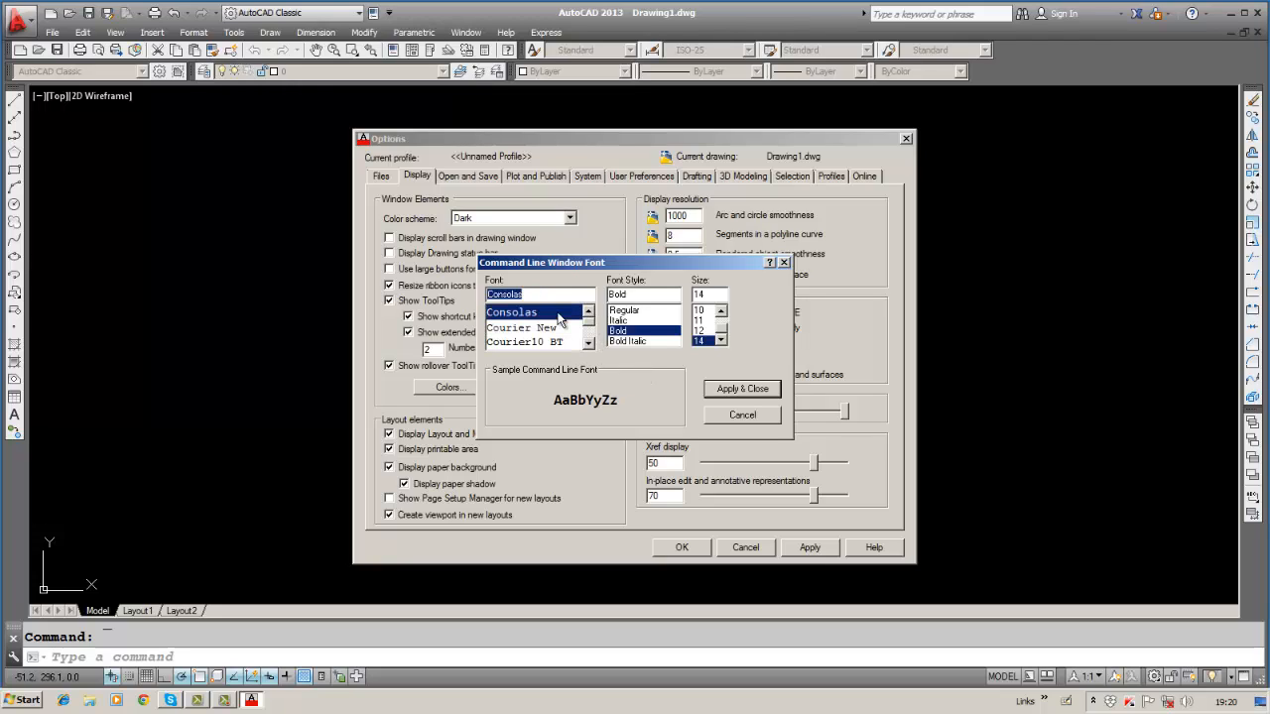
left_click(702, 312)
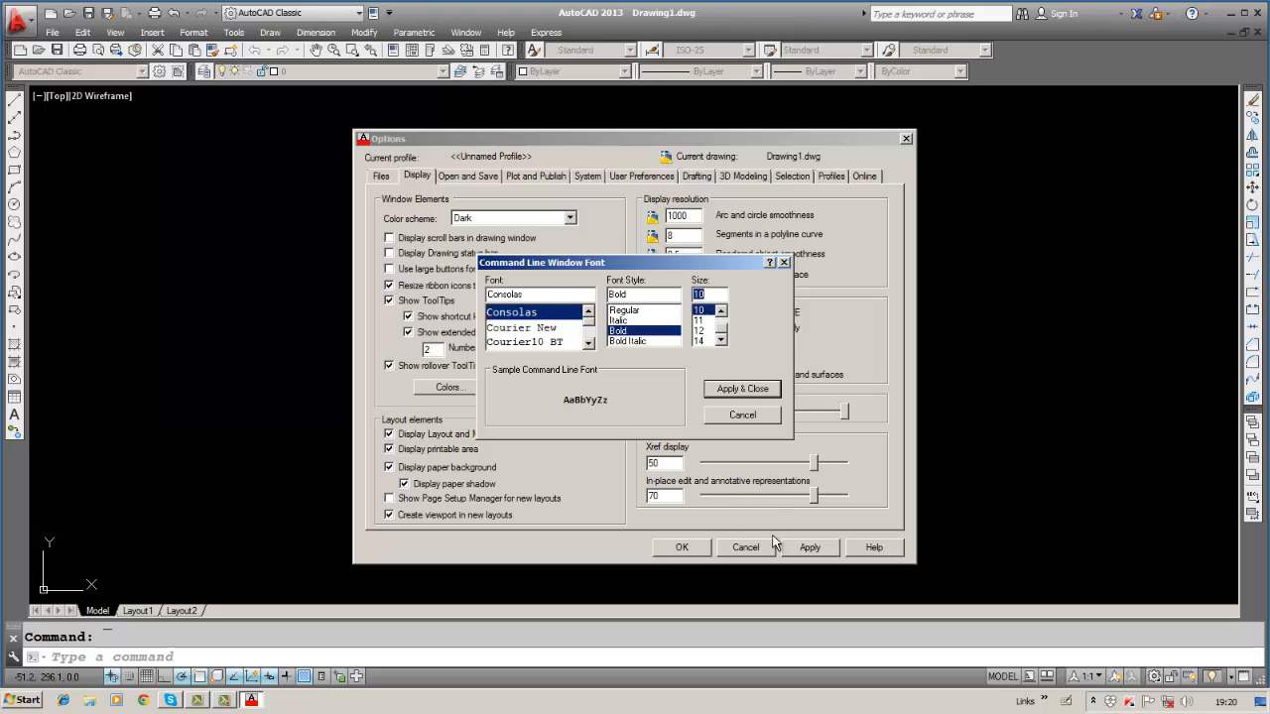
left_click(744, 391)
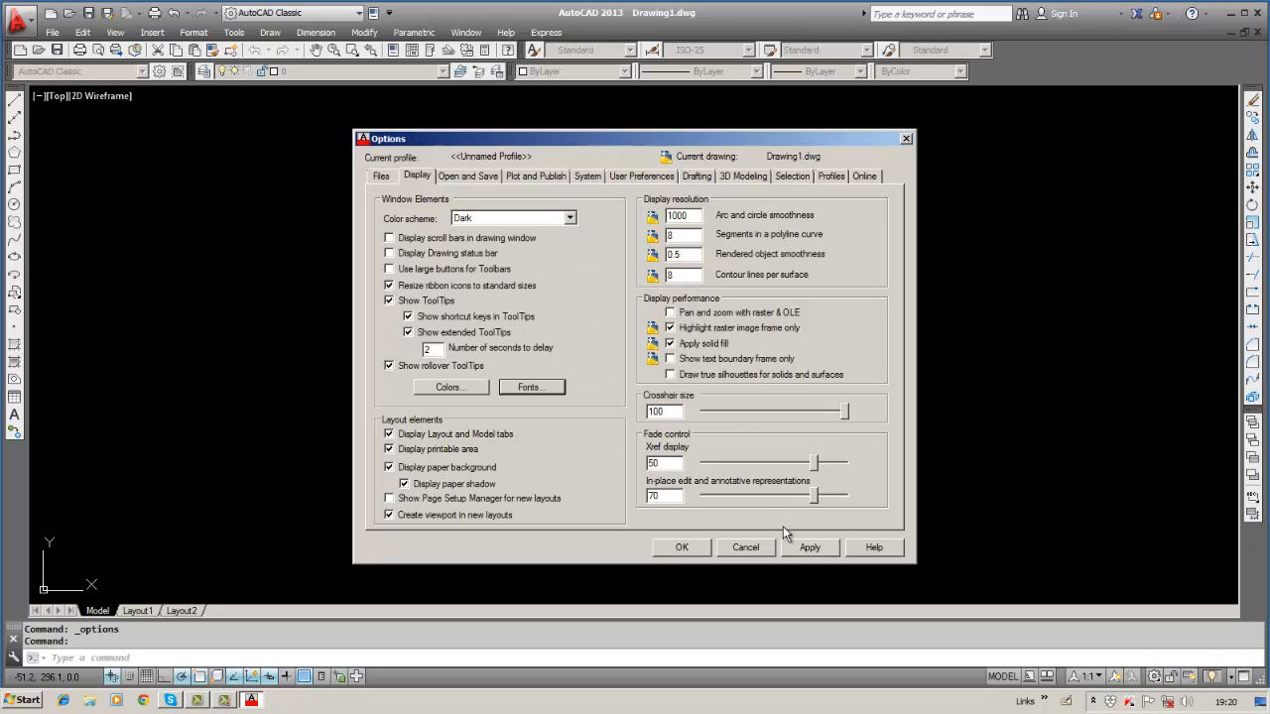
Apply the new command line font and set the crosshair size to 20.
left_click(806, 548)
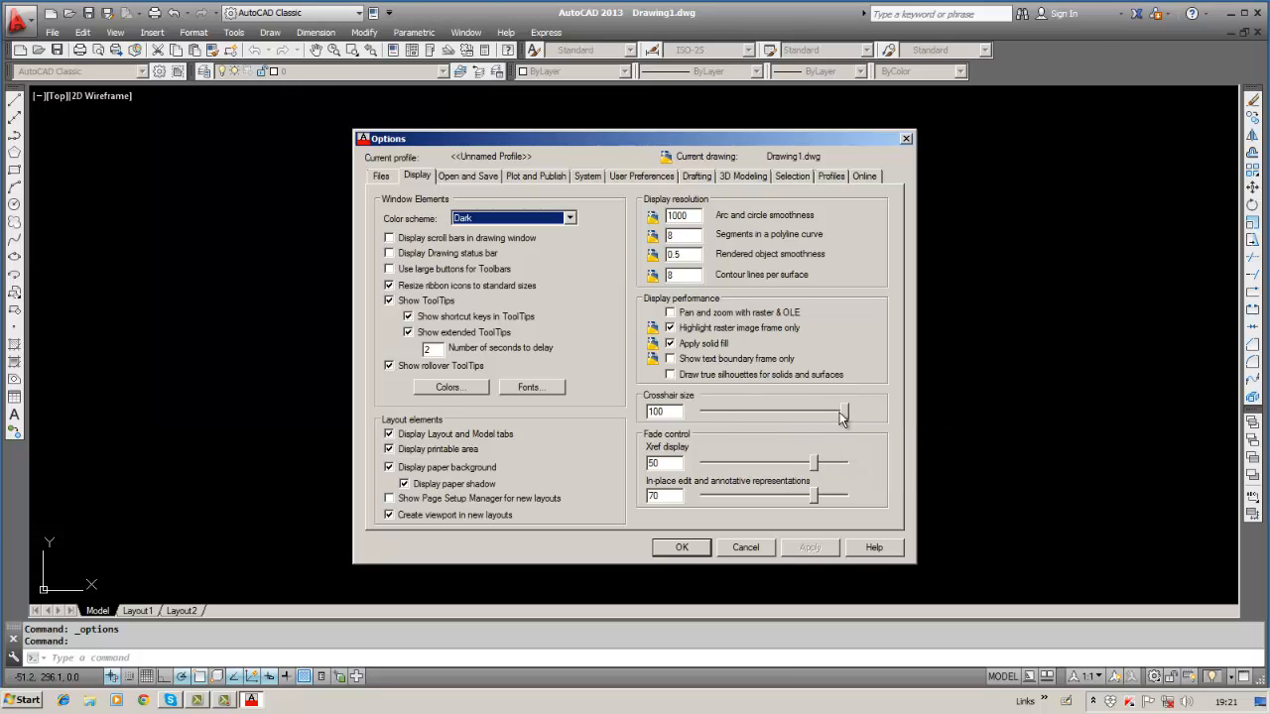
left_click(842, 414)
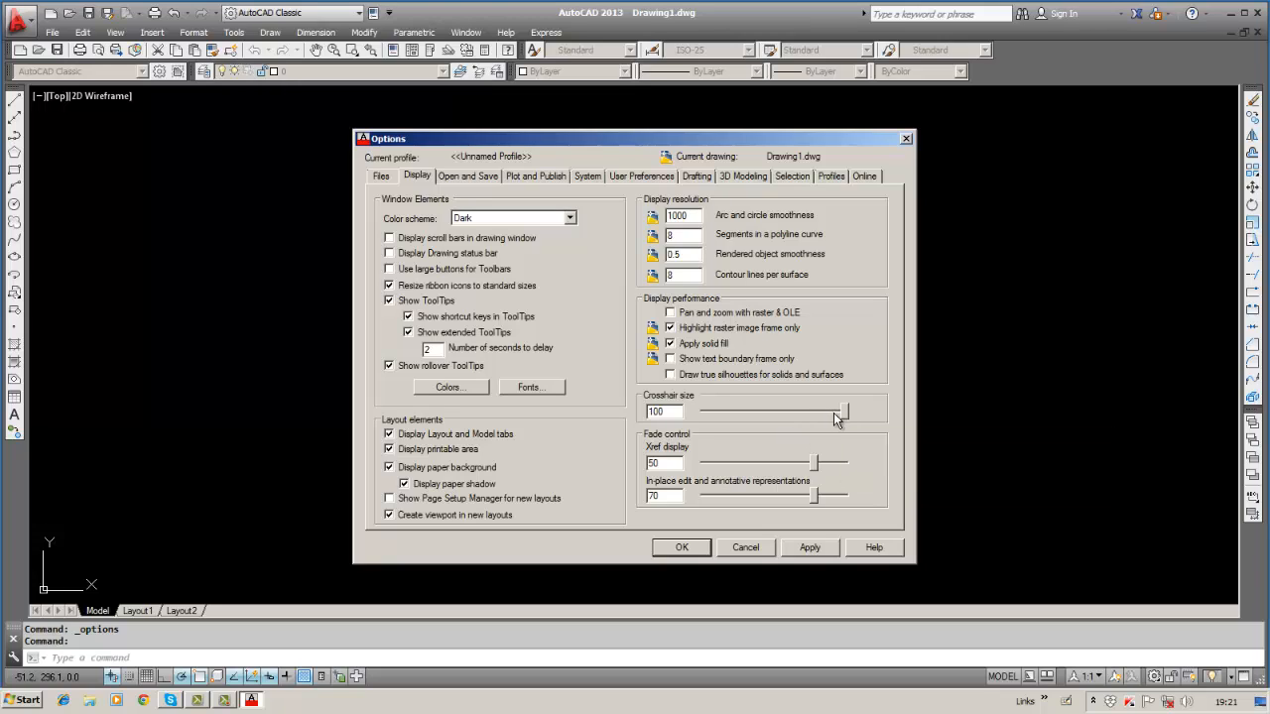
double_click(672, 412)
key("BackSpace")
type("20")
key("Return")
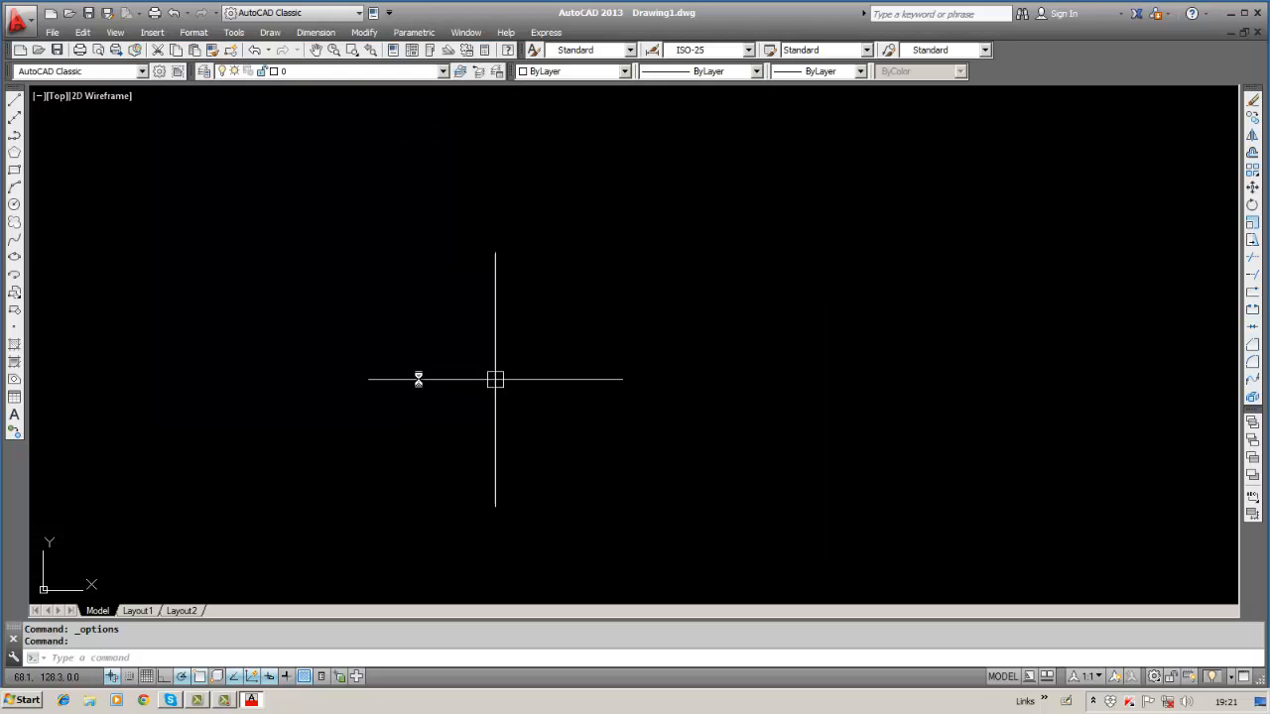
Restore the crosshair size to 100, apply it and close Options.
left_click(241, 34)
left_click(282, 595)
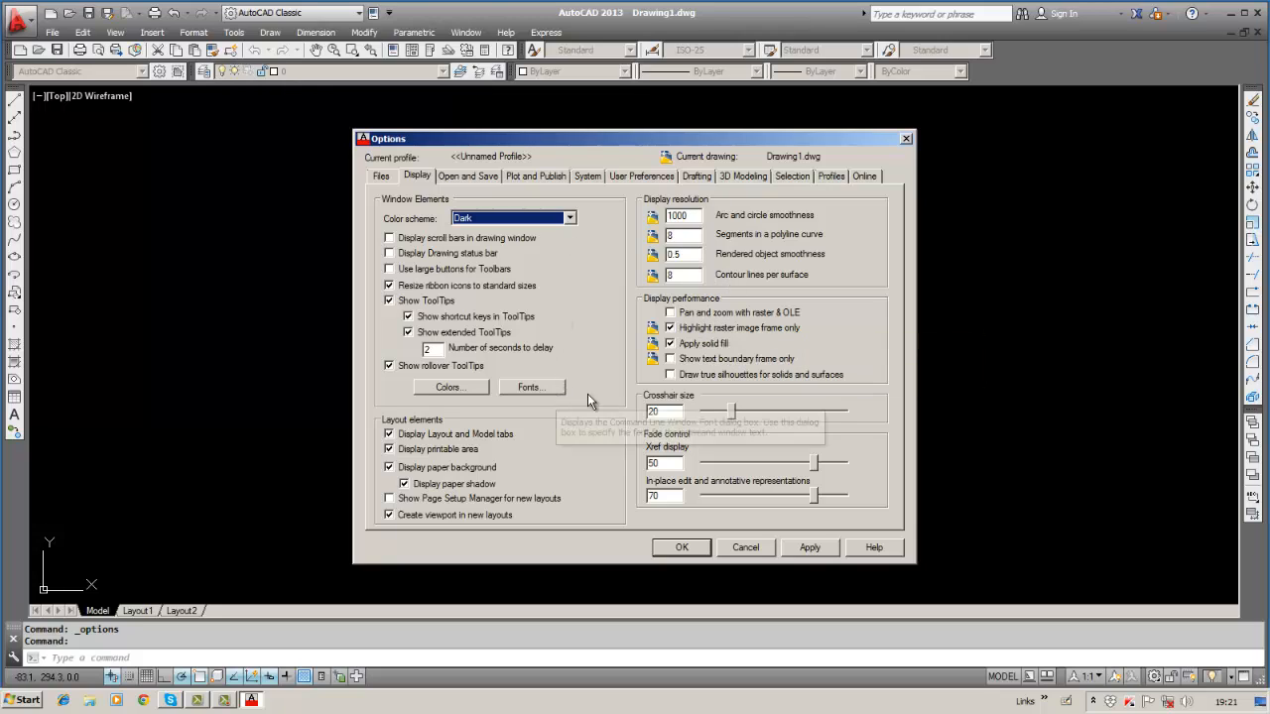
left_click(681, 411)
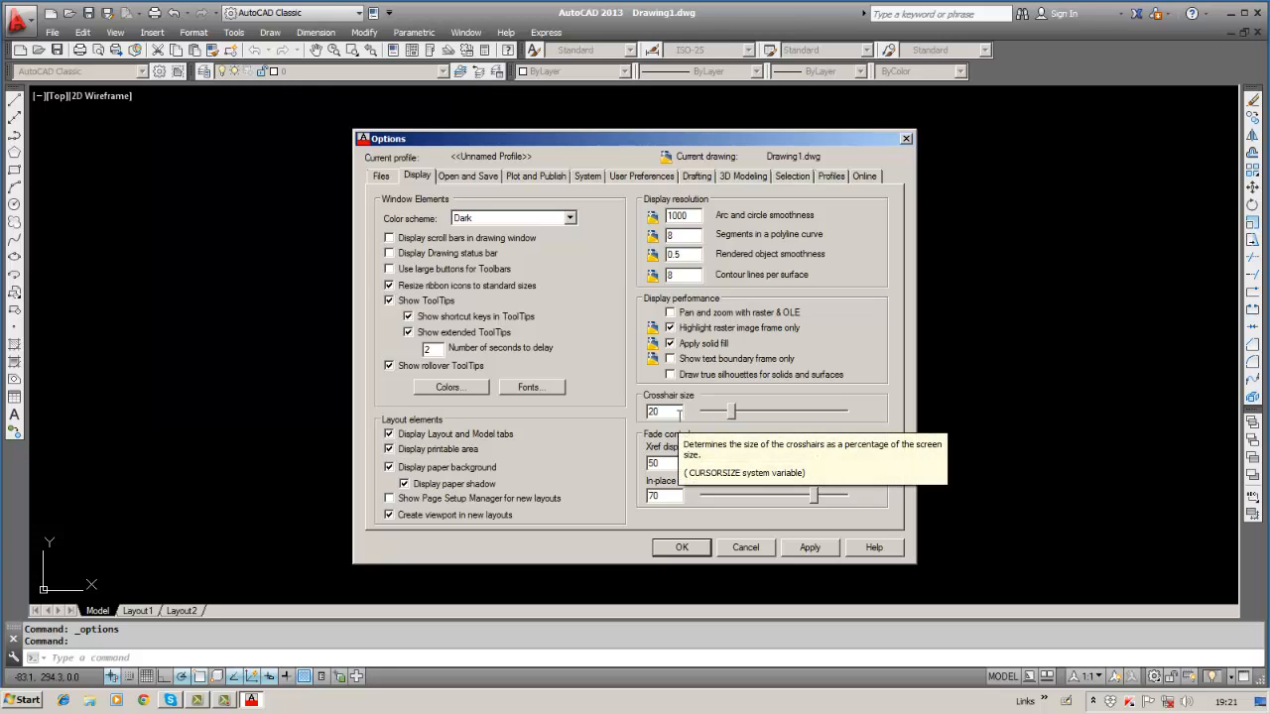
key("BackSpace")
key("BackSpace")
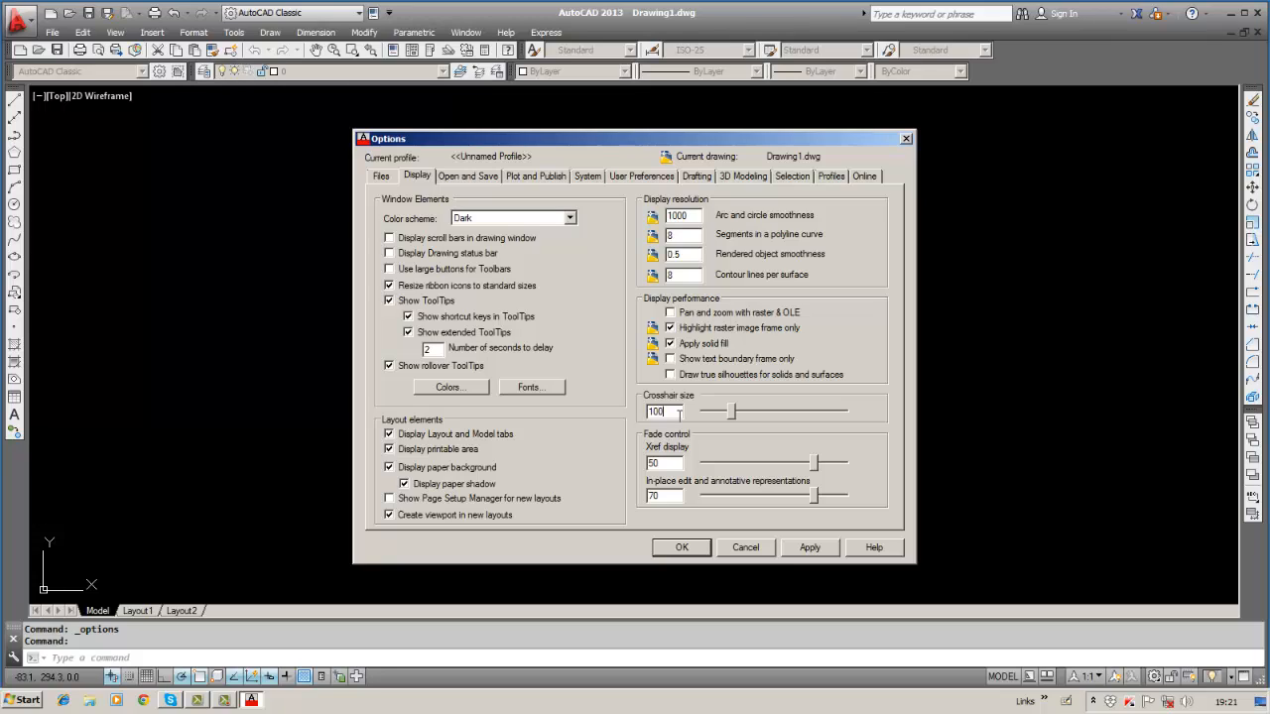
left_click(810, 547)
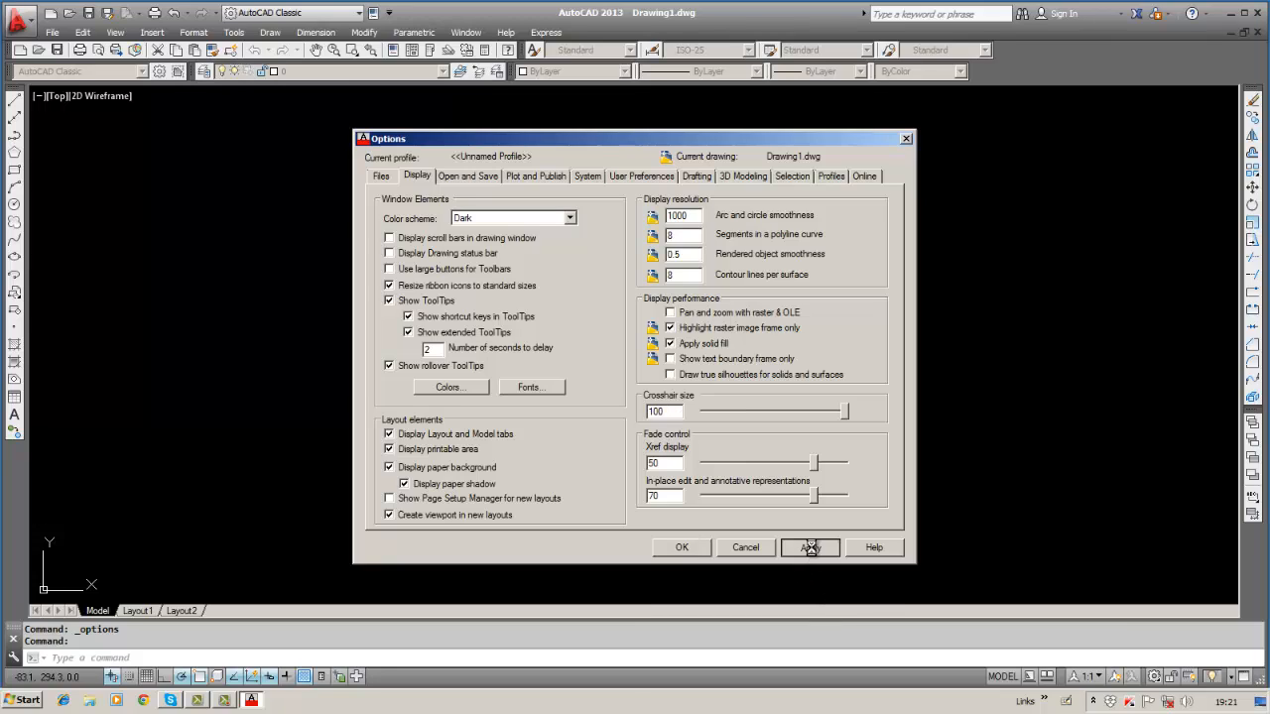
left_click(683, 548)
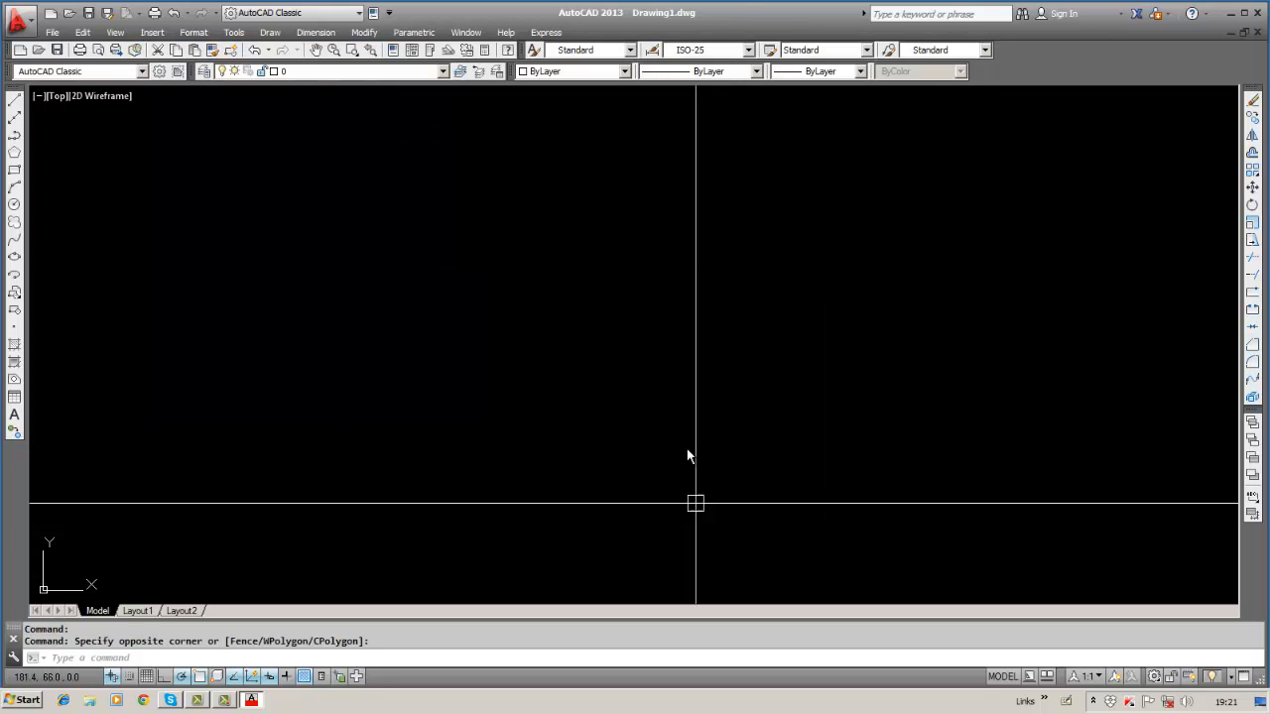
Bring up the Open and Save options and browse the save format list.
left_click(235, 31)
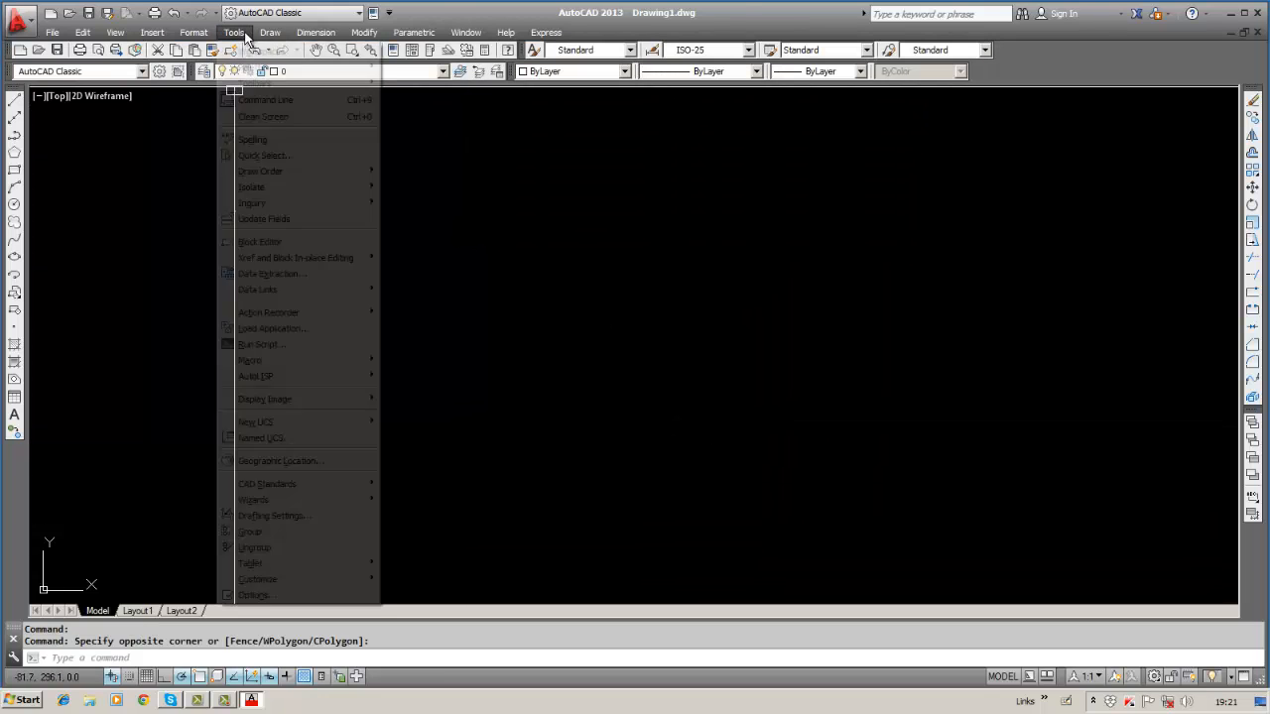
left_click(254, 595)
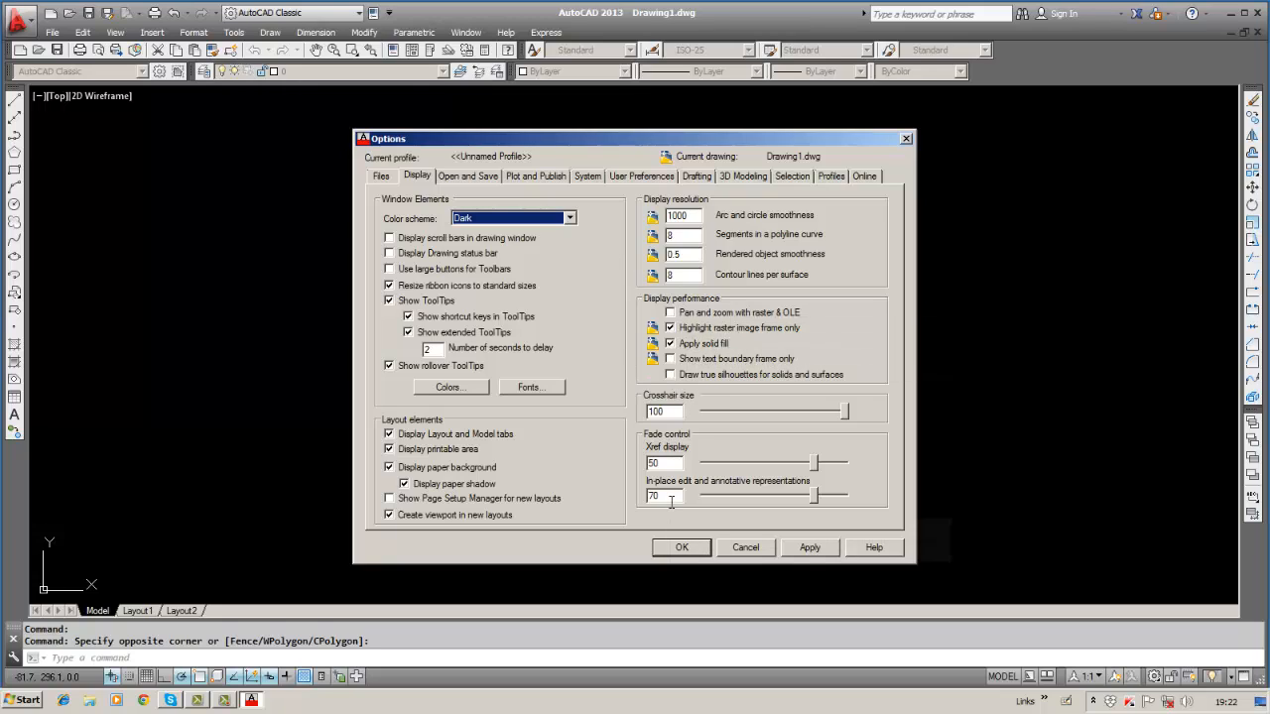
left_click(476, 176)
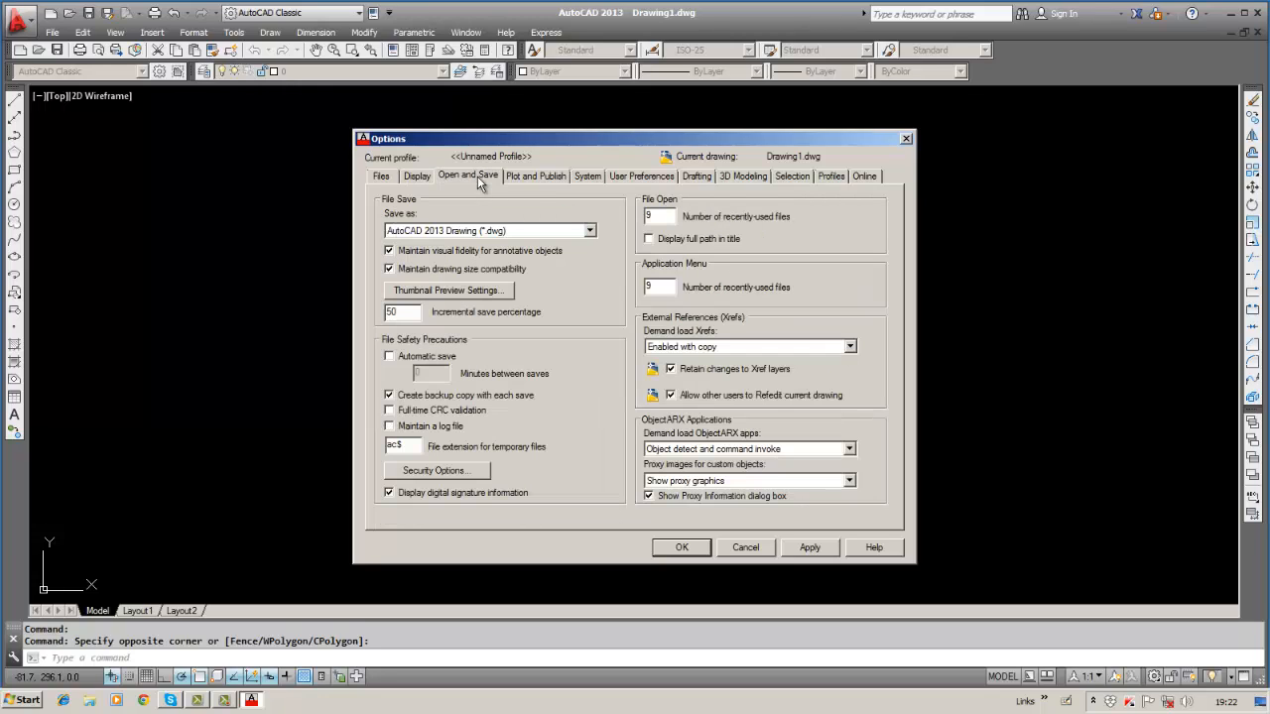
left_click(590, 231)
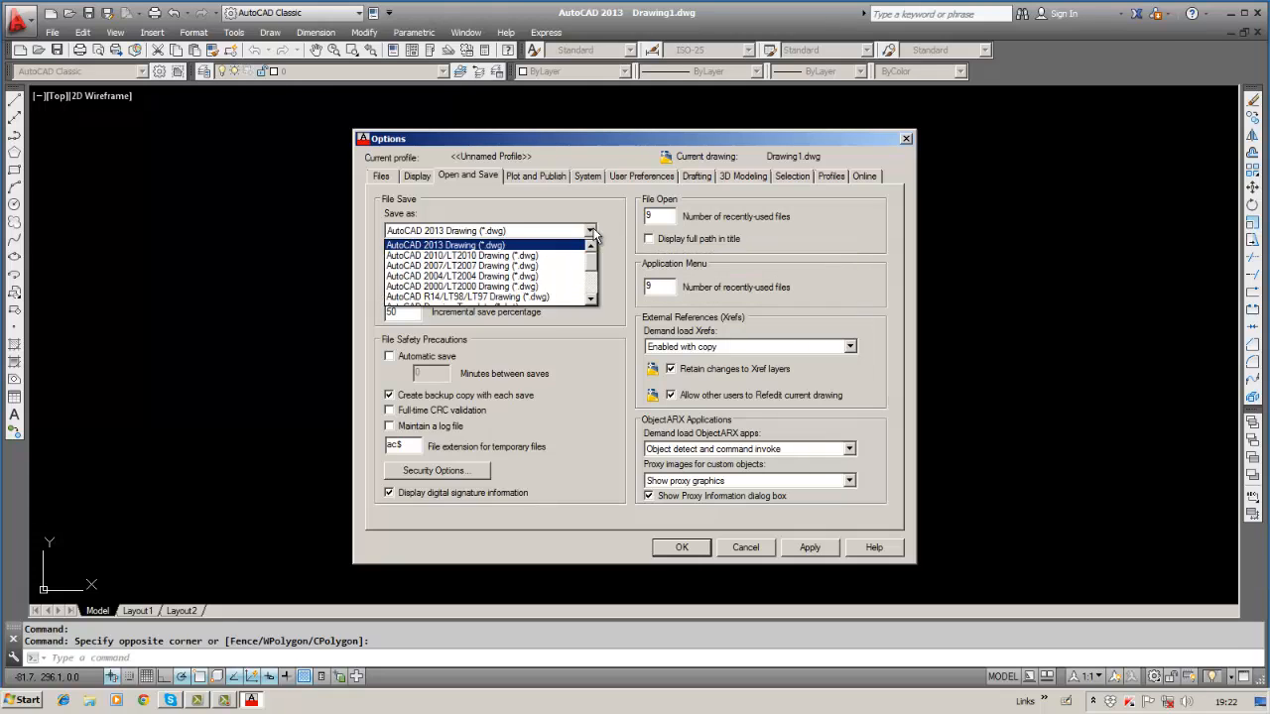
left_click(590, 232)
left_click(590, 231)
left_click(546, 245)
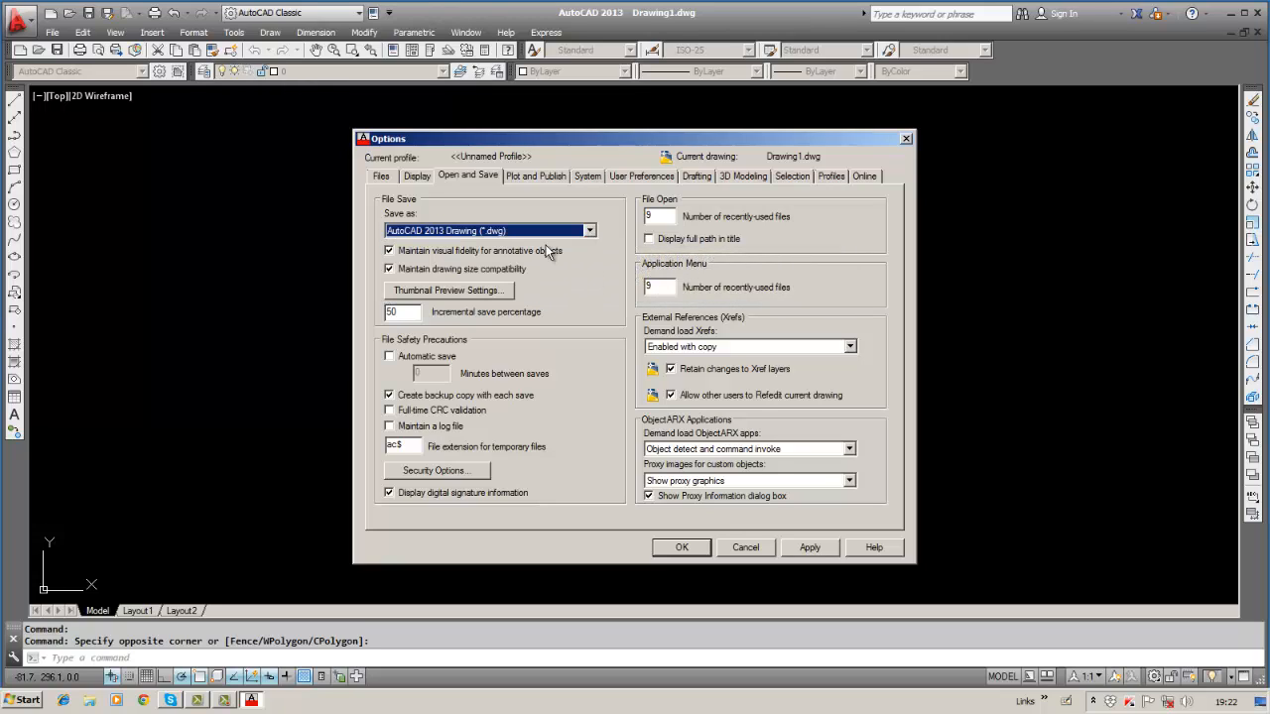
Choose AutoCAD 2000/LT2000 Drawing as the default save format, then open Thumbnail Preview Settings.
left_click(589, 231)
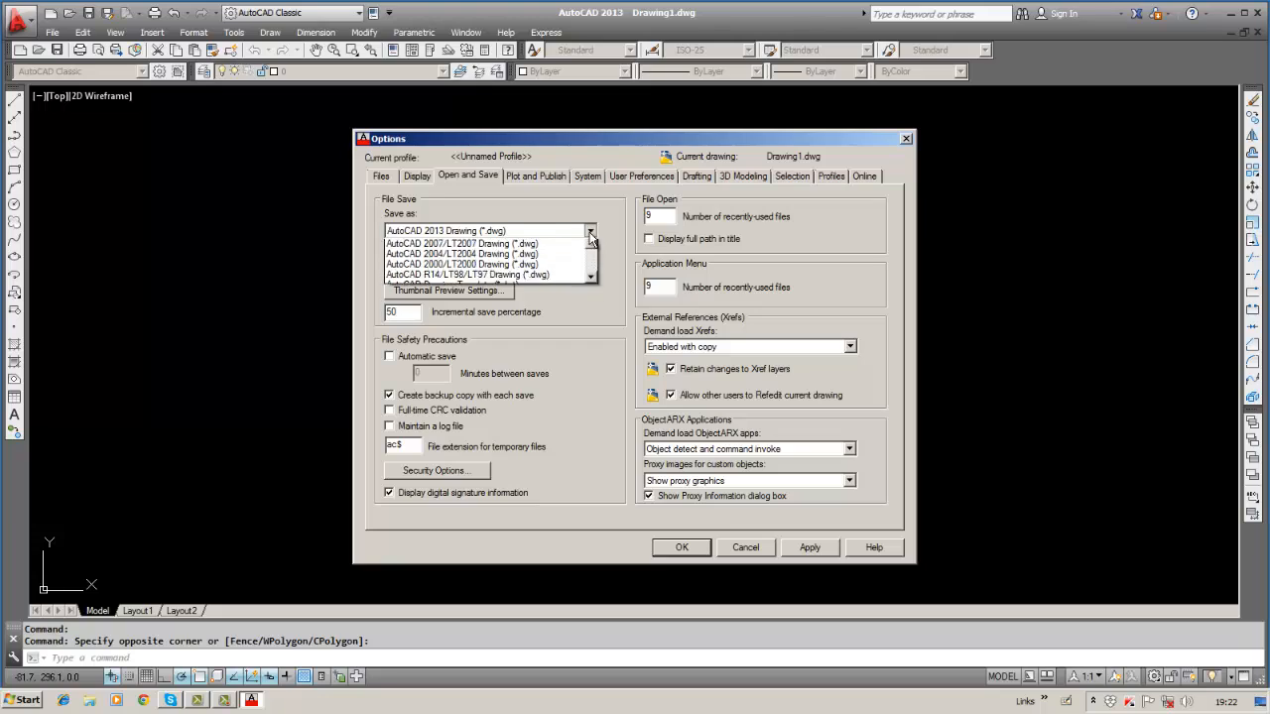
scroll(592, 269, "down", 2)
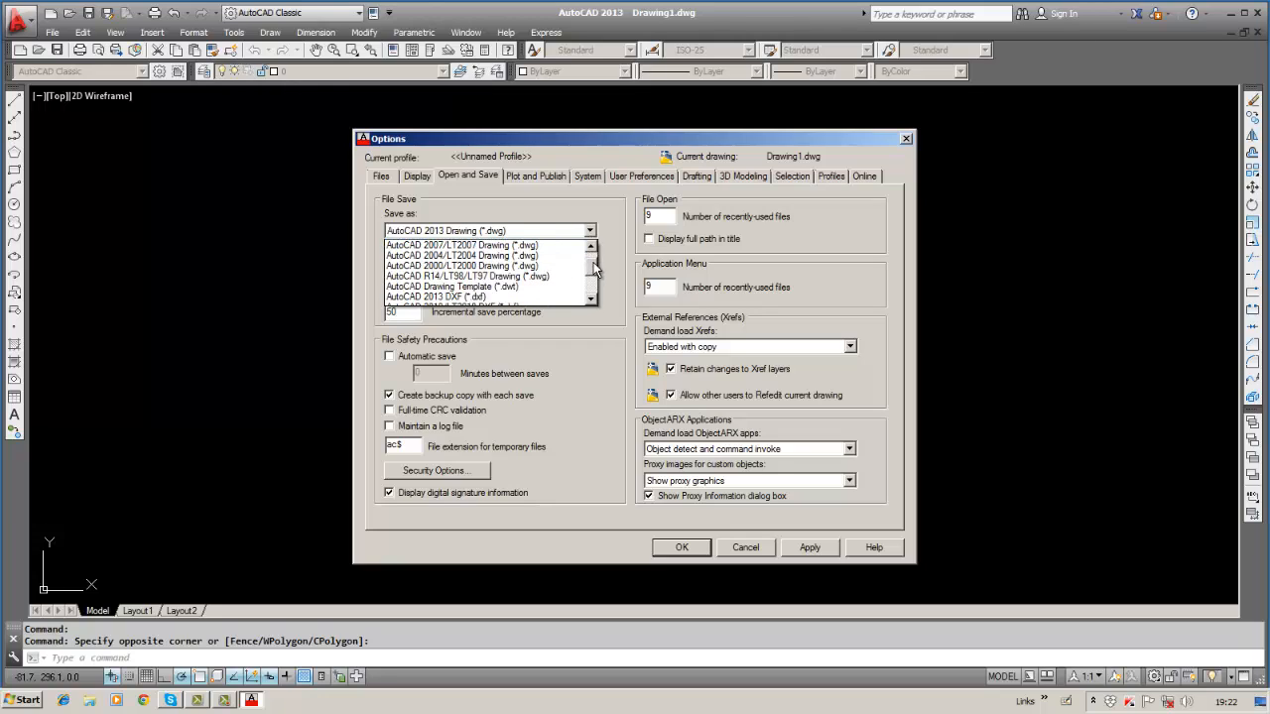
left_click(447, 268)
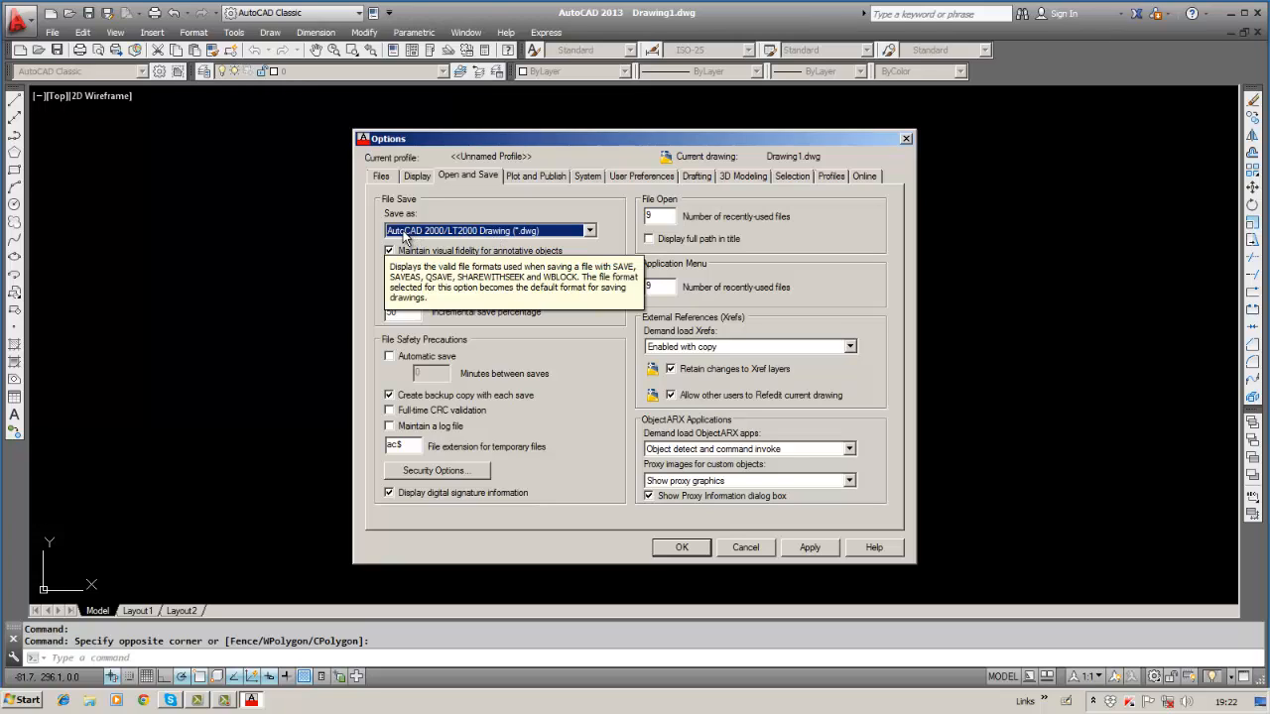
left_click(588, 231)
left_click_drag(588, 276, 592, 255)
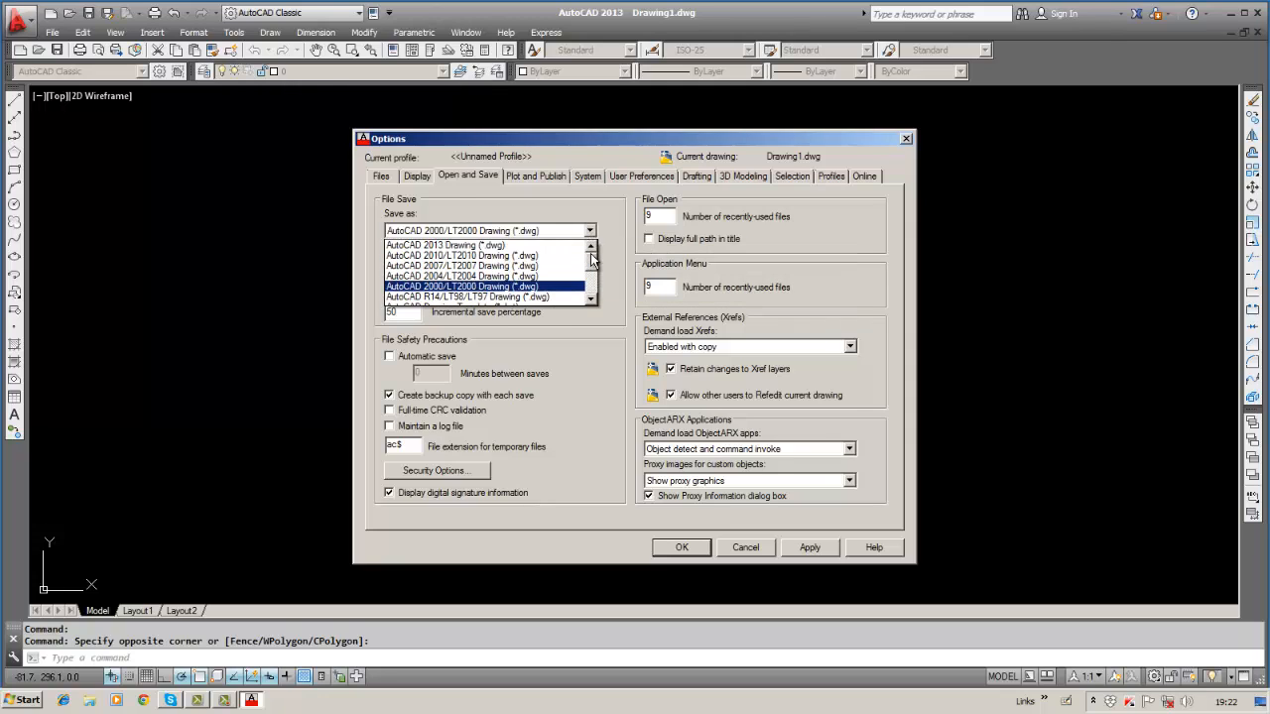
left_click(484, 287)
left_click(482, 291)
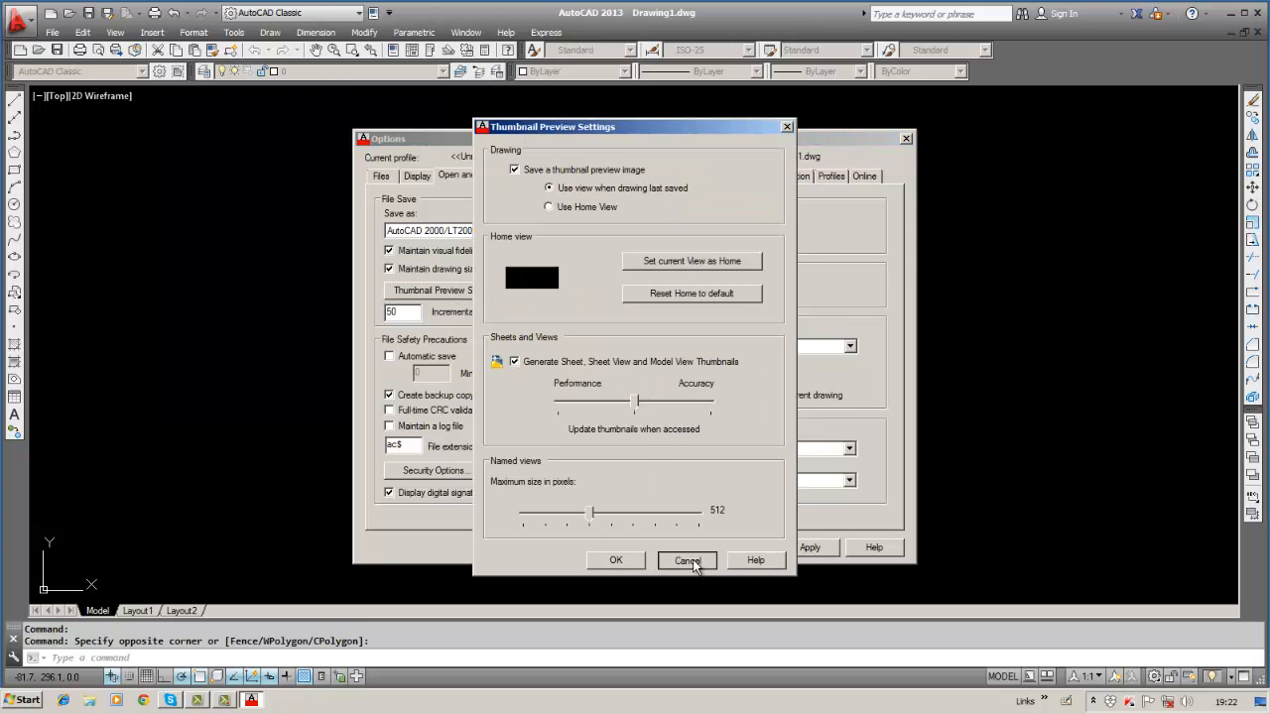
Close Thumbnail Preview Settings and reset Save as to AutoCAD 2013 Drawing (*.dwg).
left_click(688, 559)
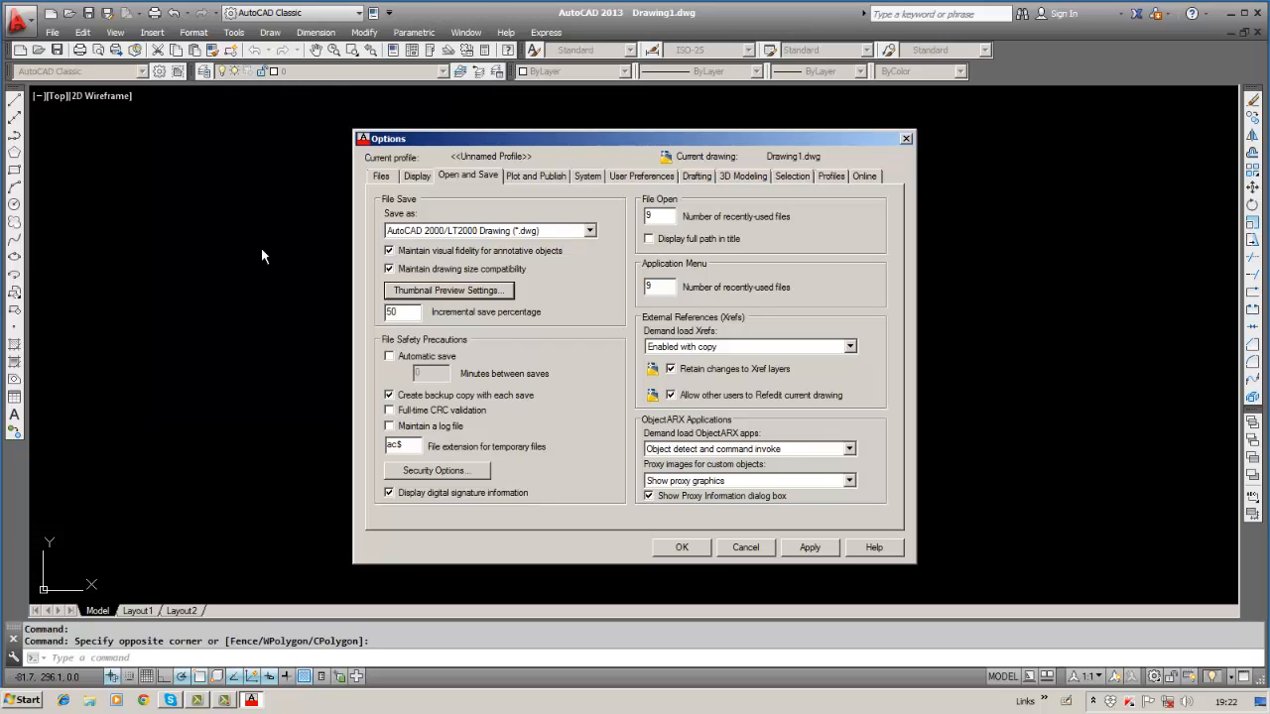
left_click(590, 231)
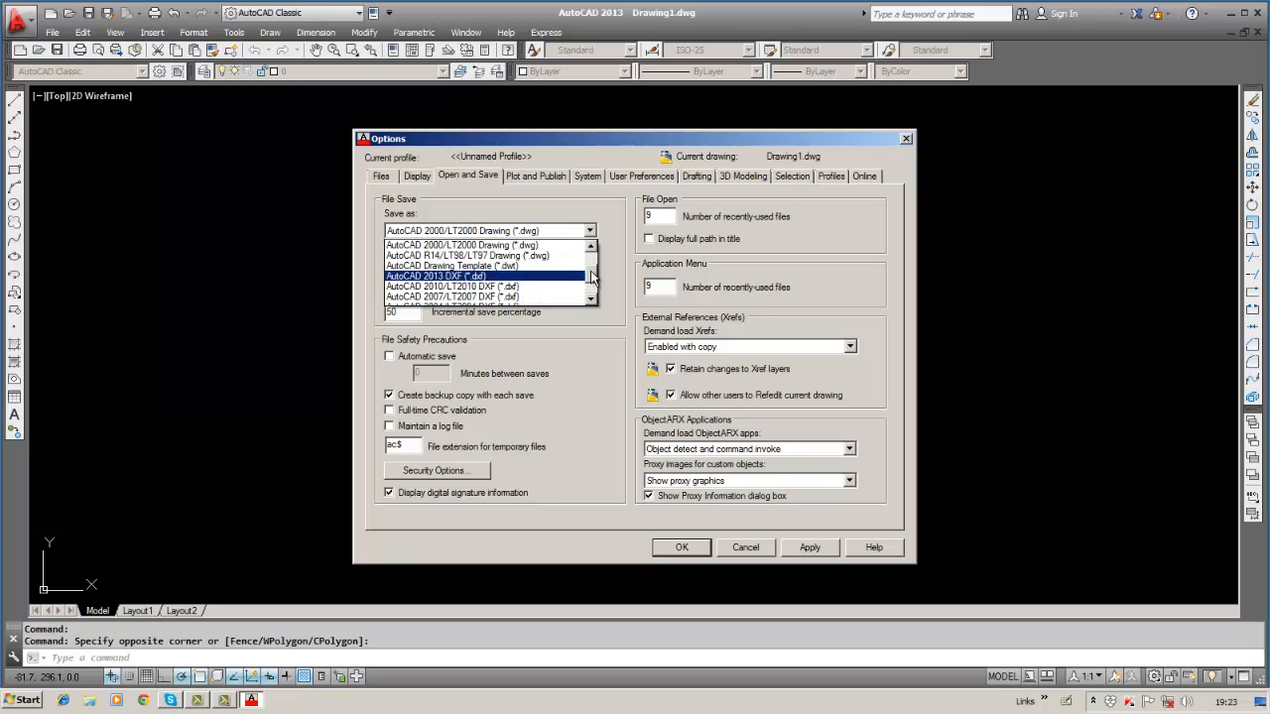
scroll(520, 278, "up", 2)
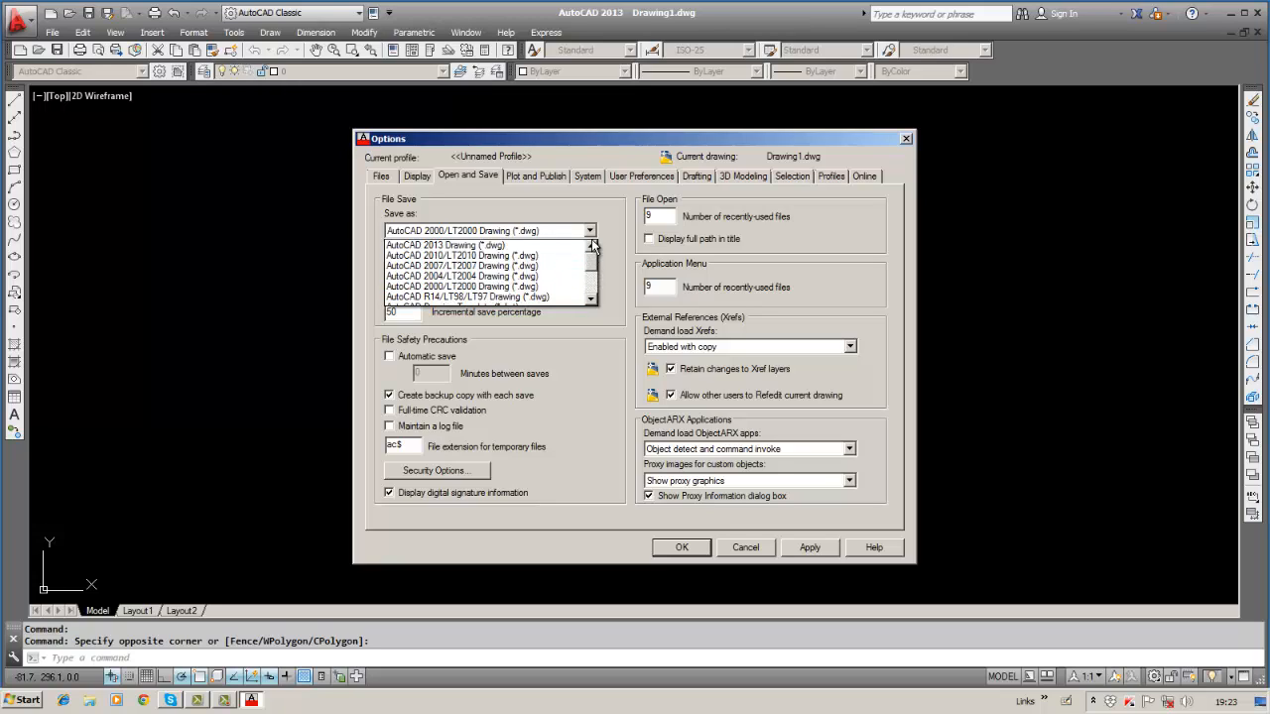
left_click(508, 257)
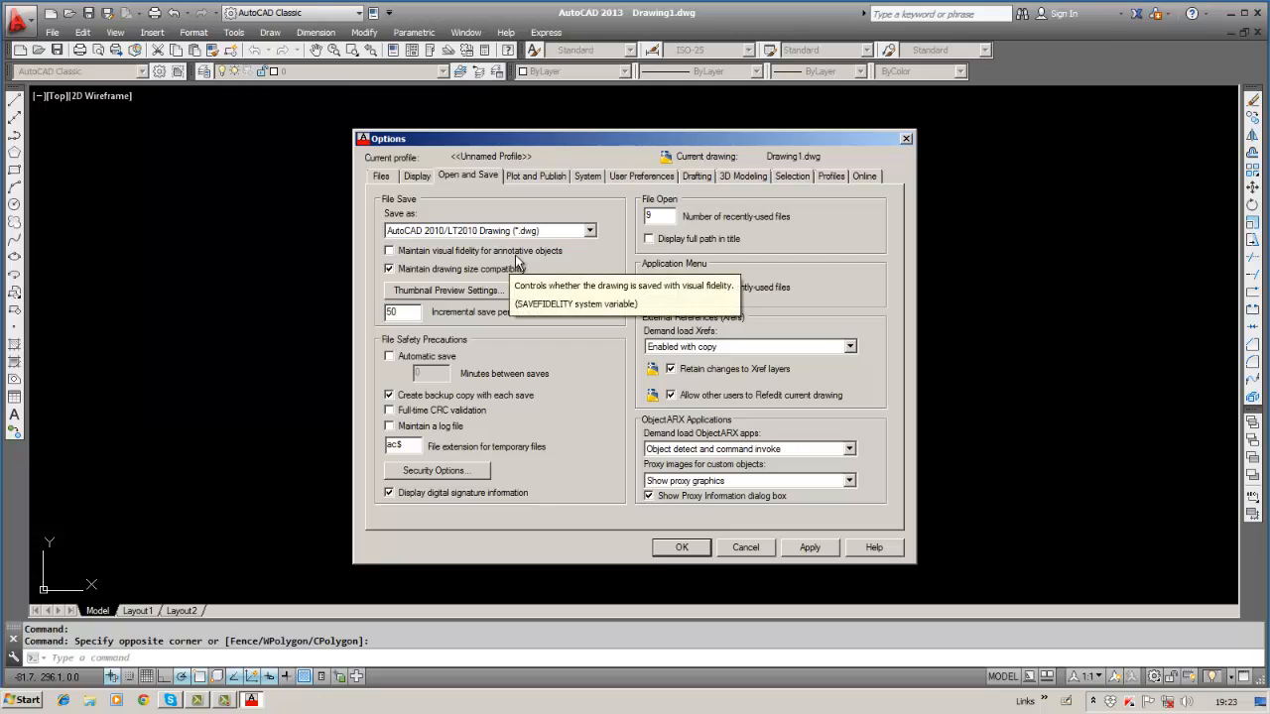
left_click(588, 232)
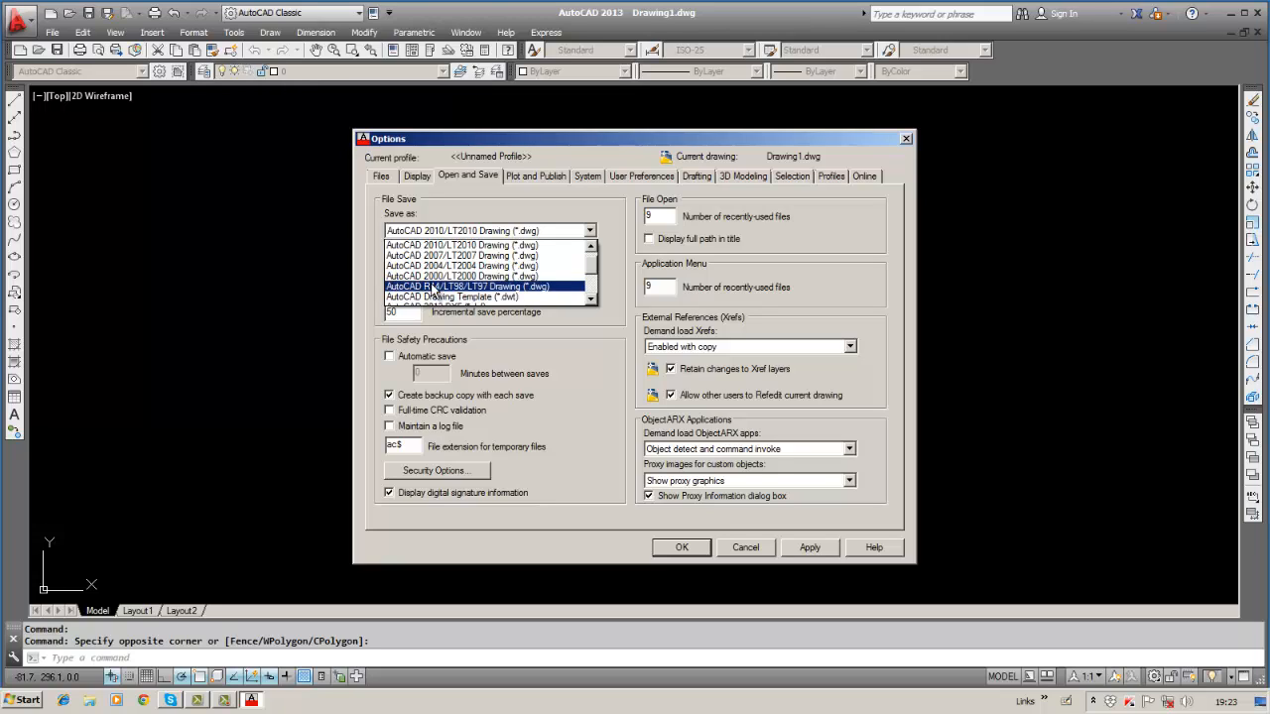
left_click(590, 247)
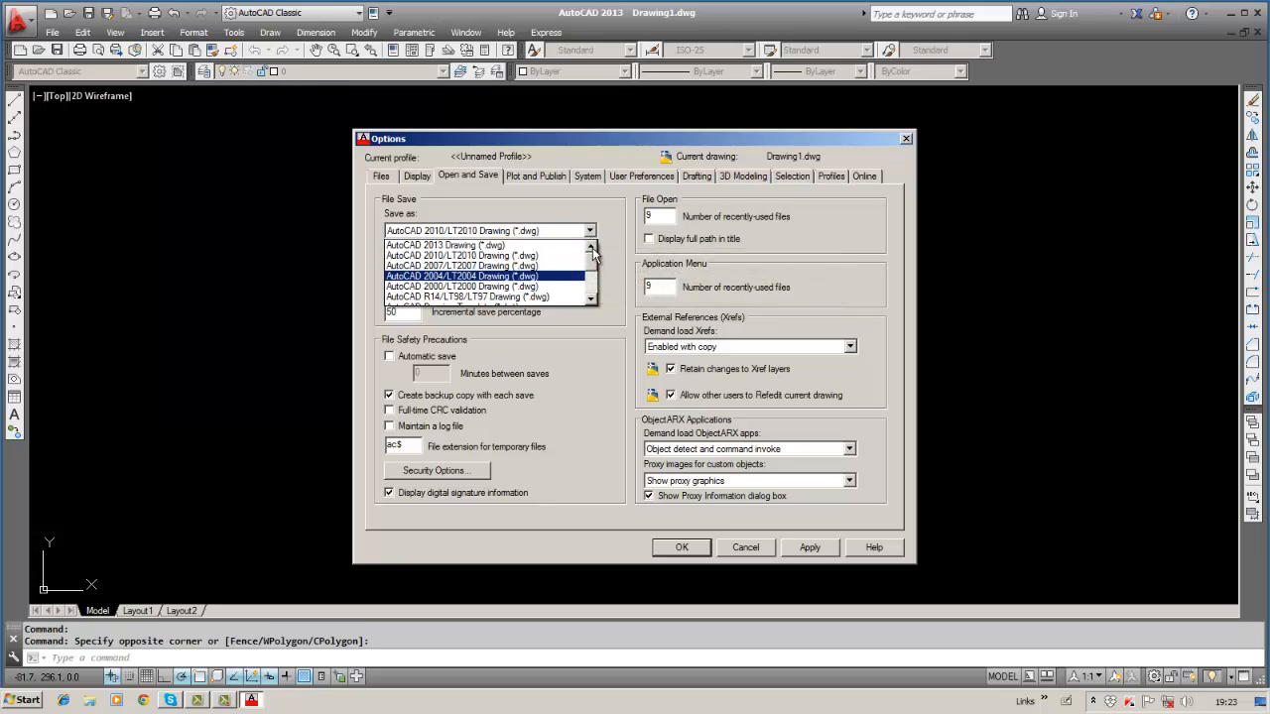
left_click(481, 245)
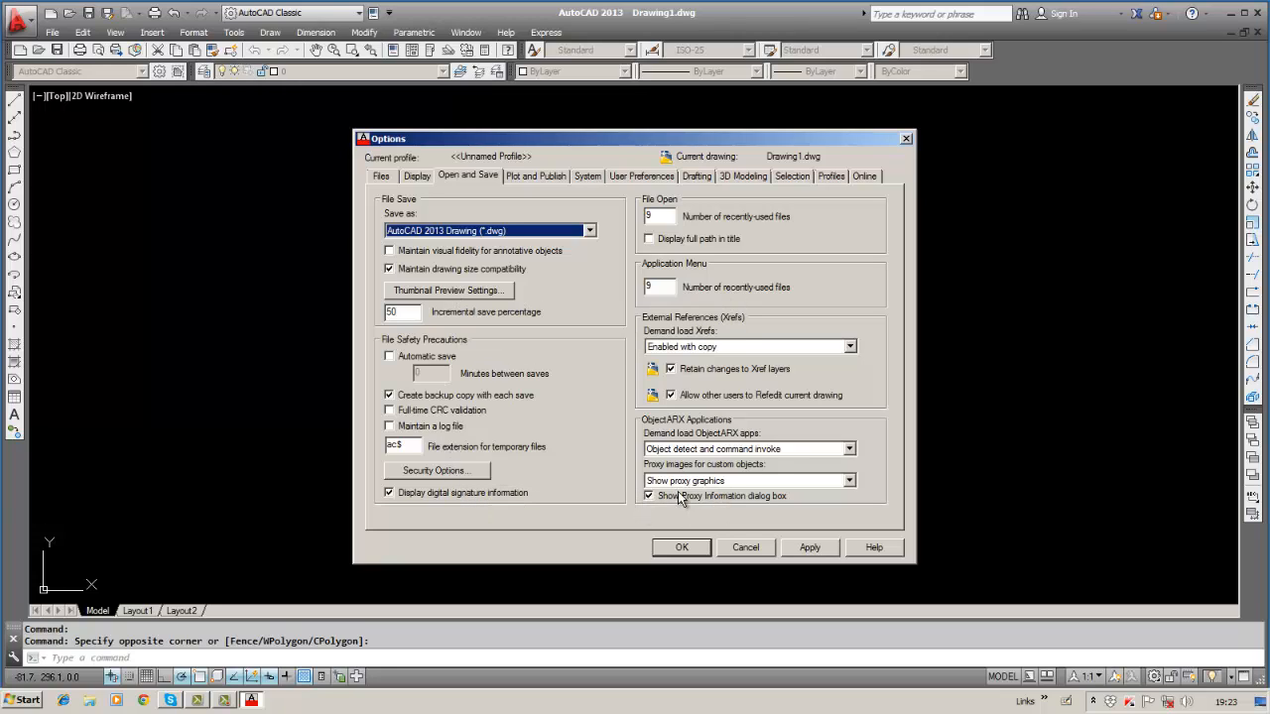
On the Plot and Publish tab, choose DWG To PDF.pc3 as the default output device.
left_click(539, 176)
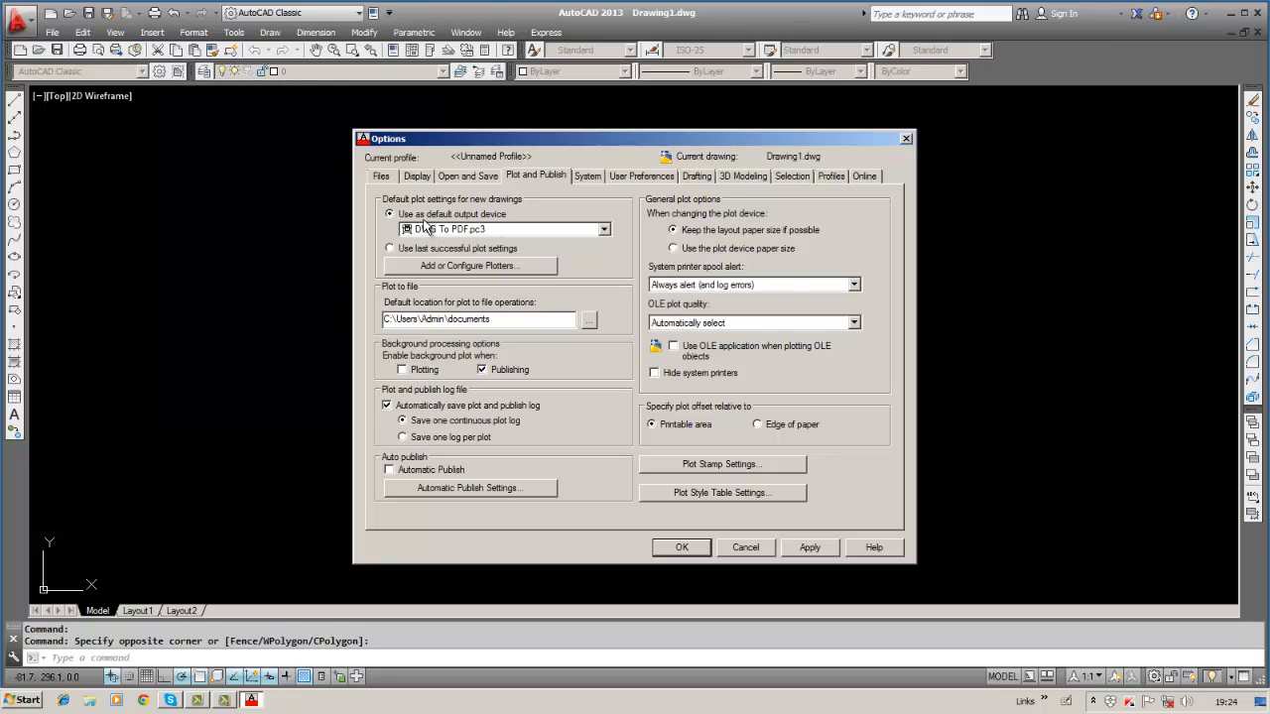
left_click(605, 229)
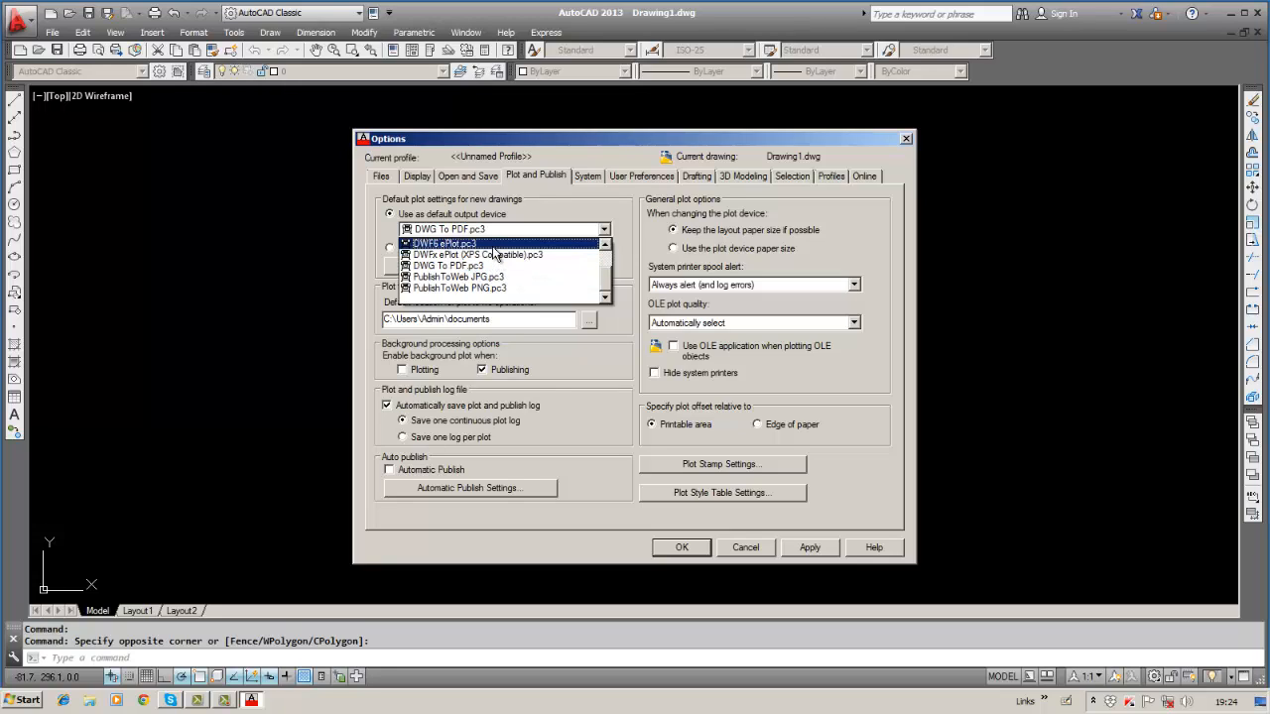
left_click(493, 267)
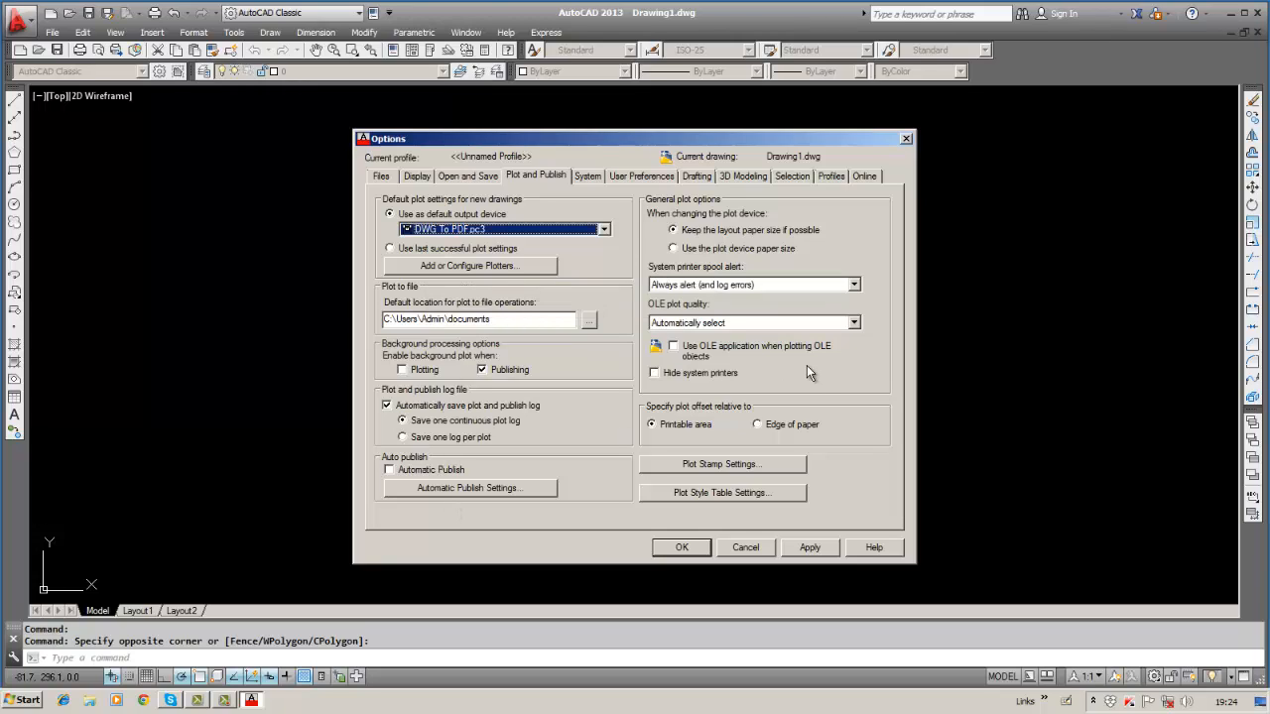
Look through the System, User Preferences and Drafting tabs, ending on the Selection tab.
left_click(587, 177)
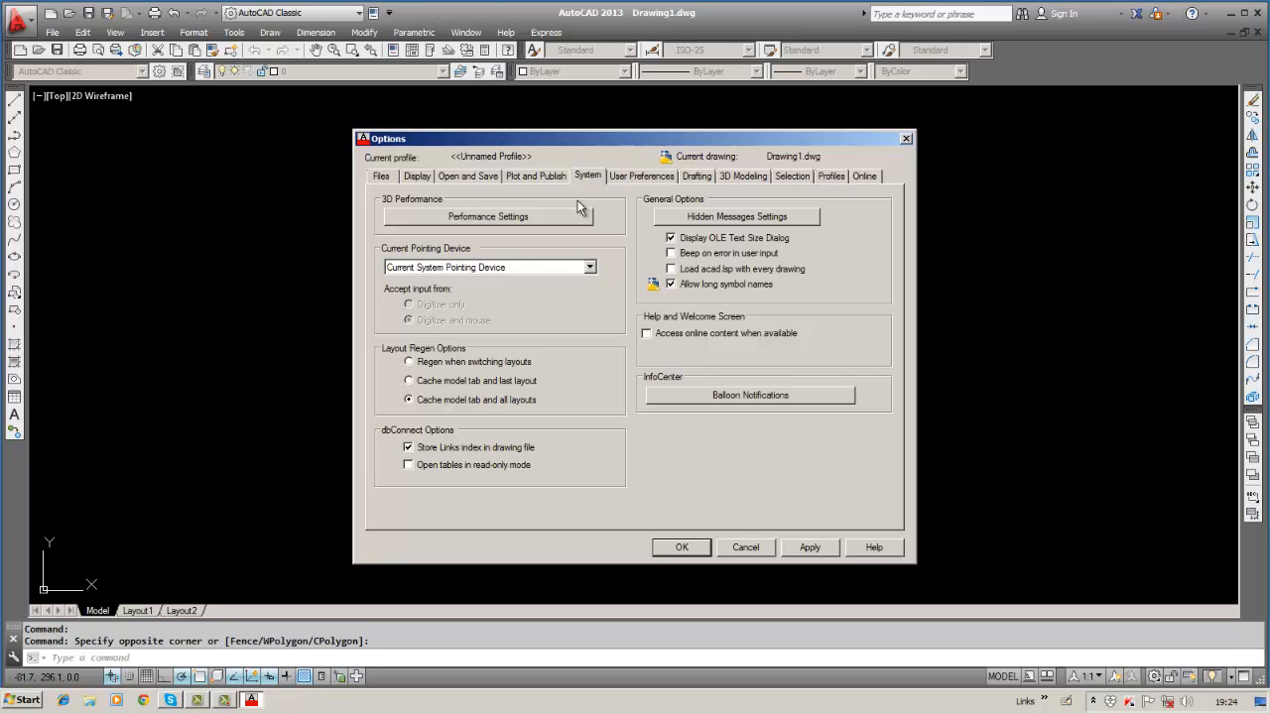
left_click(638, 176)
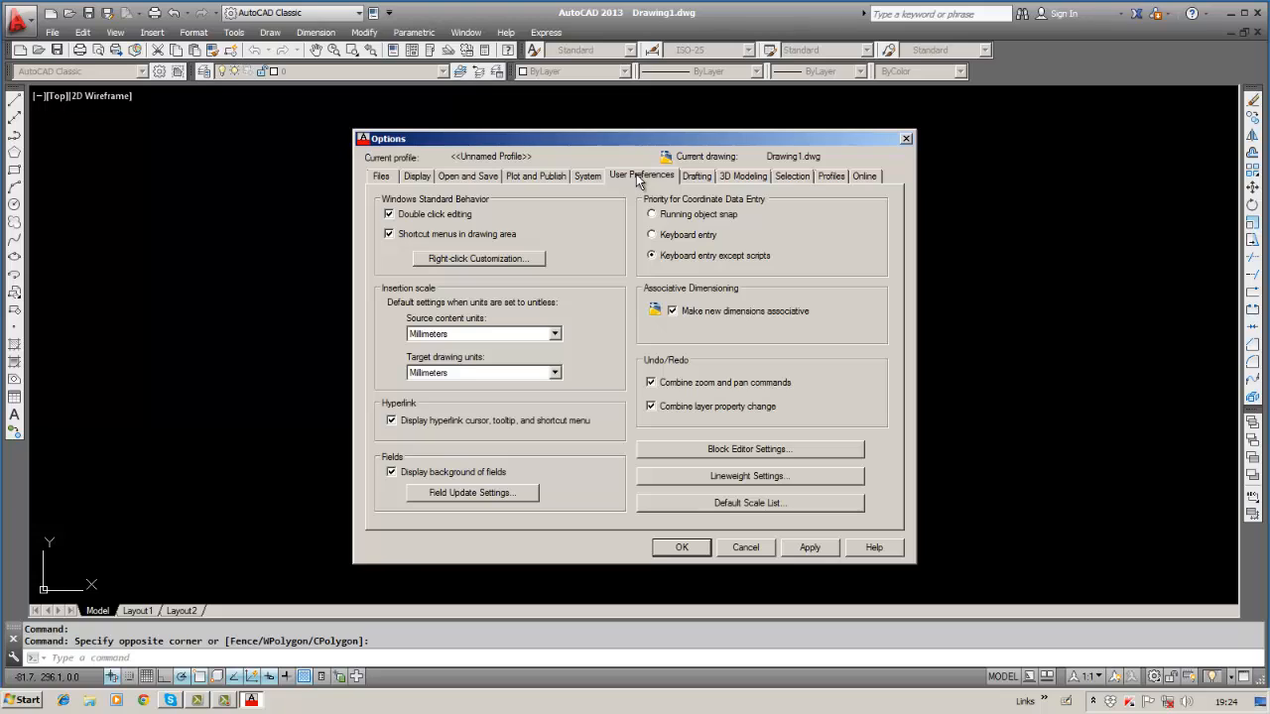
left_click(692, 177)
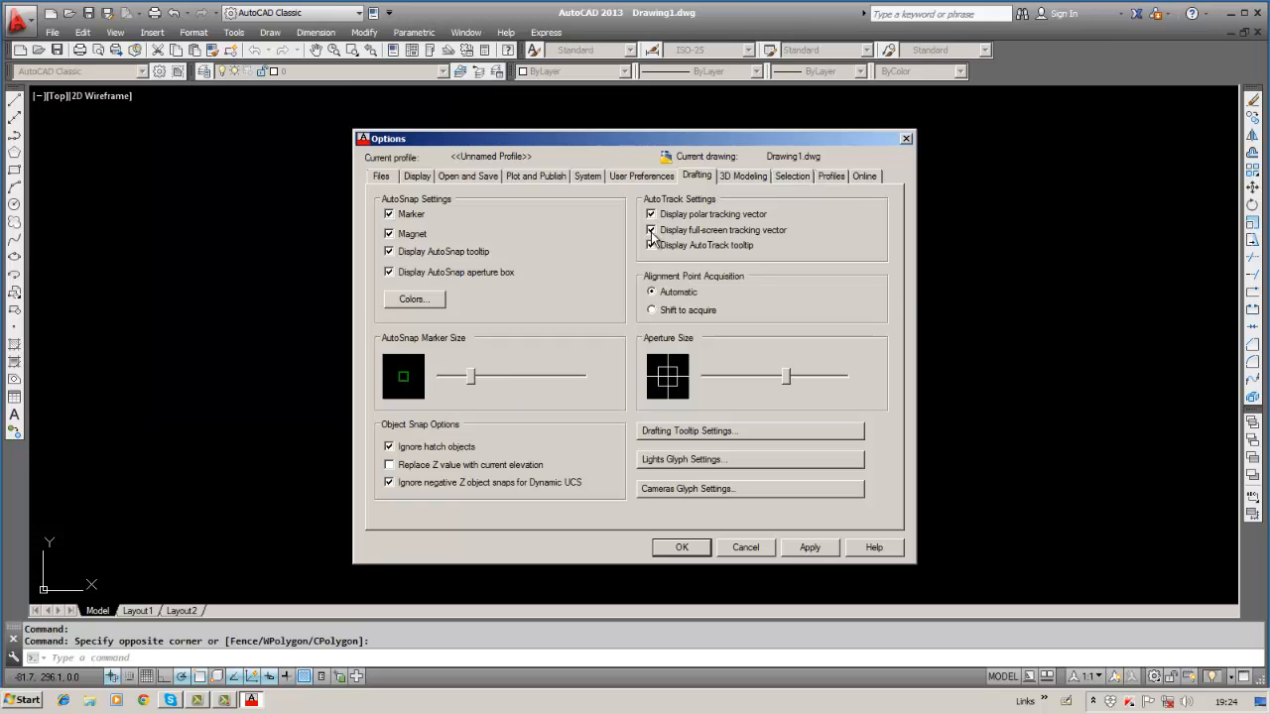
left_click(783, 176)
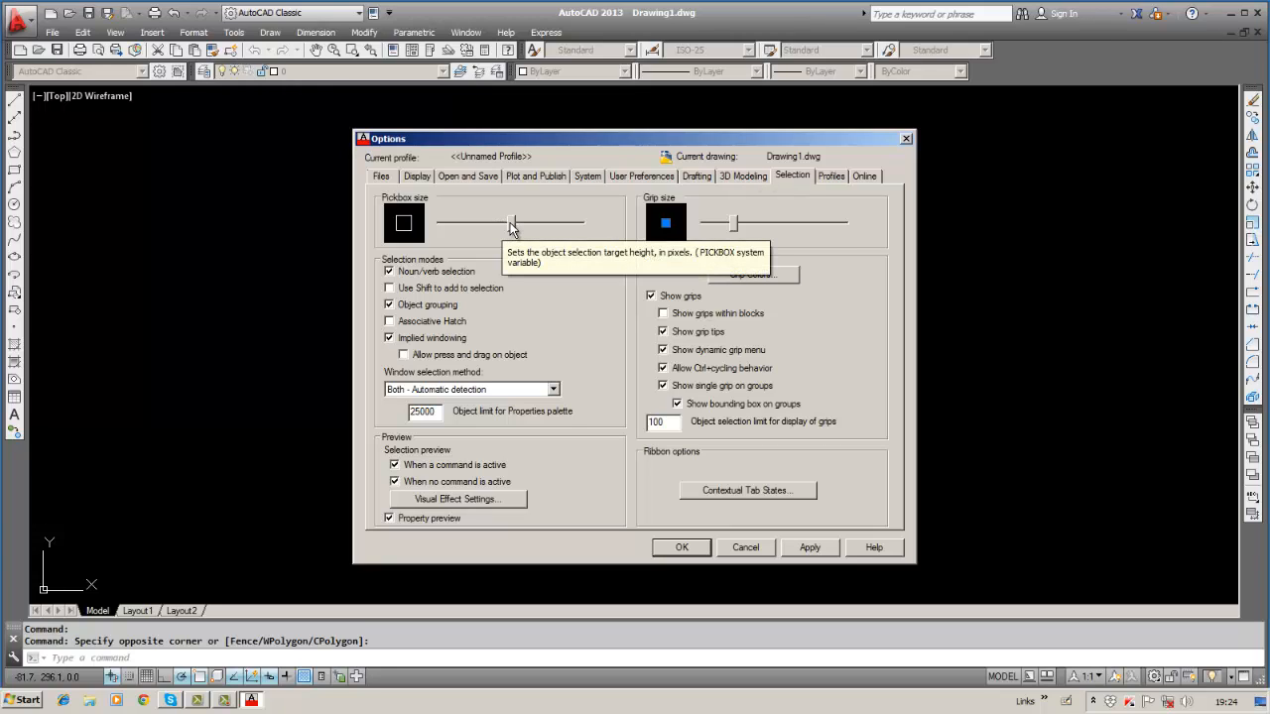
Shrink the pickbox size, close Options with OK, and drag a test selection window.
mouse_move(511, 226)
left_mouse_down()
mouse_move(465, 228)
mouse_move(500, 229)
left_mouse_up()
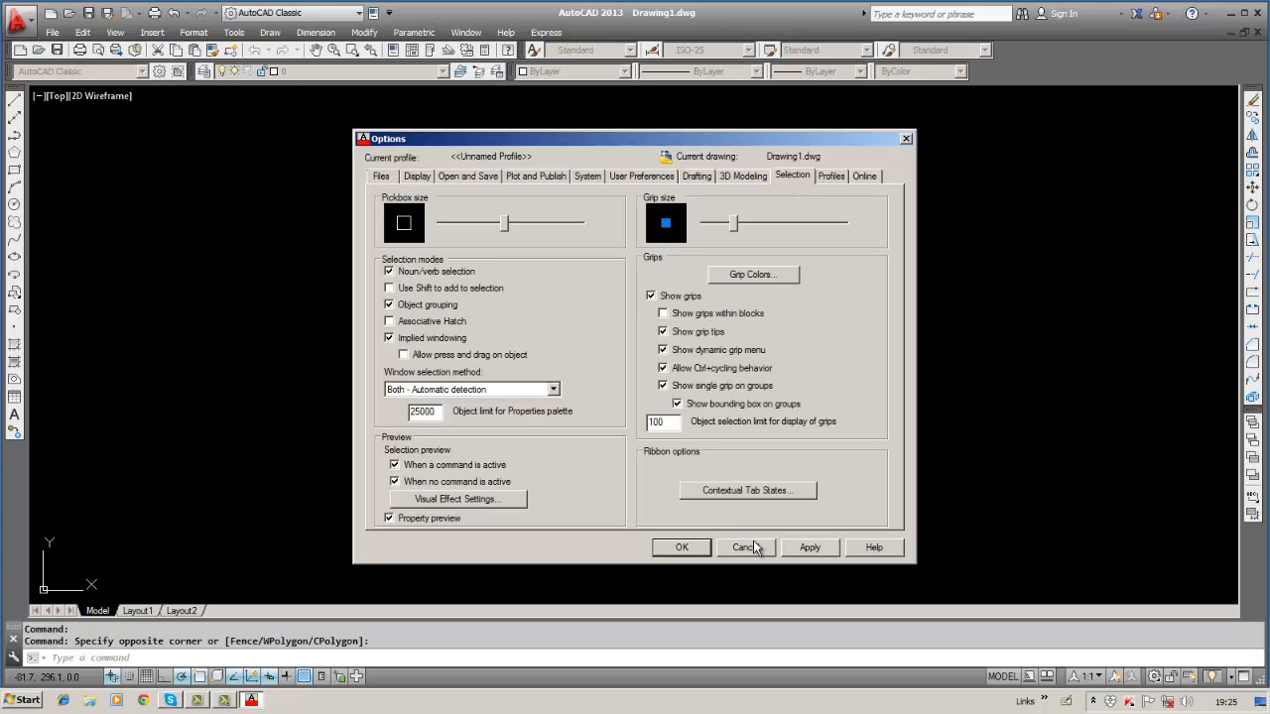
left_click(682, 547)
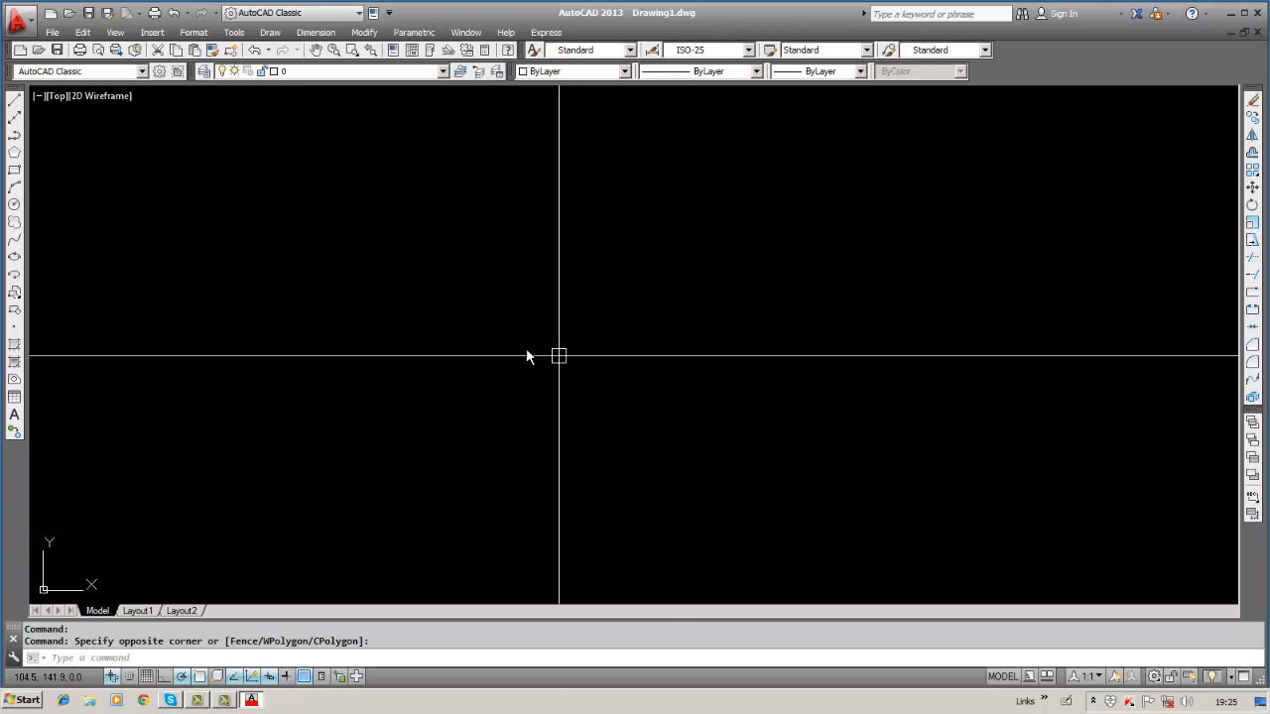
left_click(489, 340)
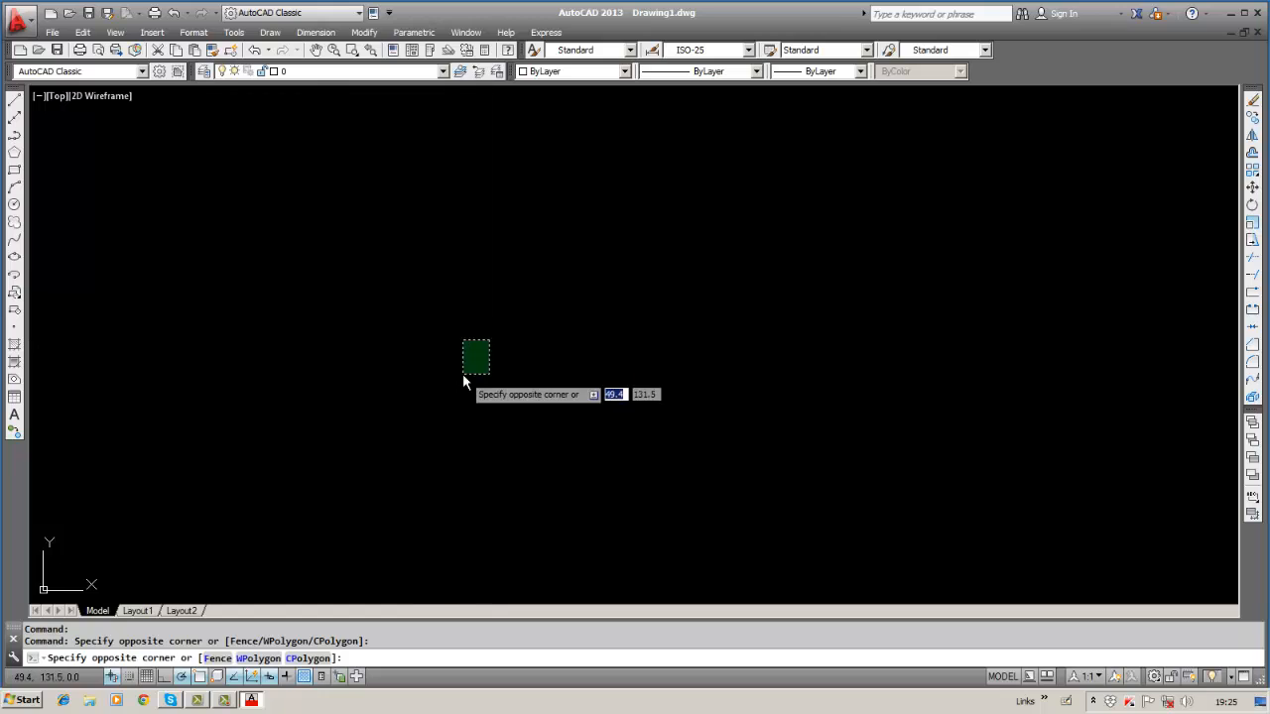
left_click(462, 374)
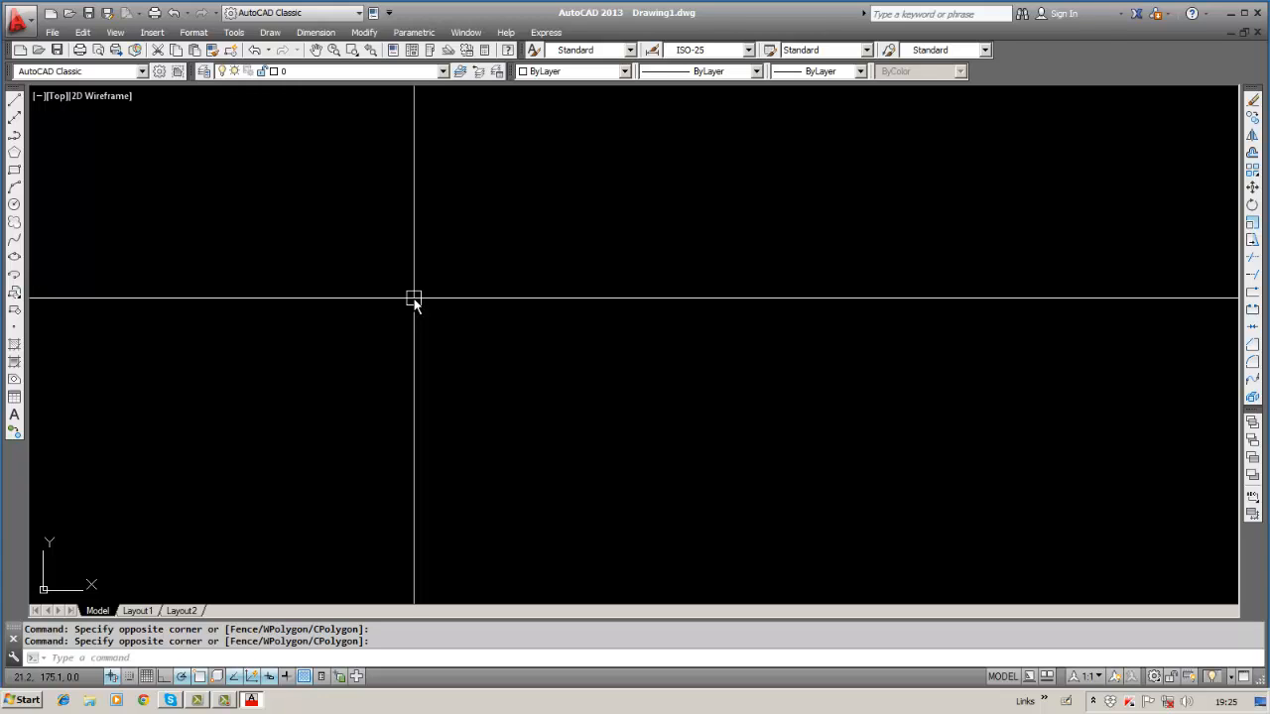
Reduce the pickbox size further in Options, apply it and close the dialog.
left_click(236, 32)
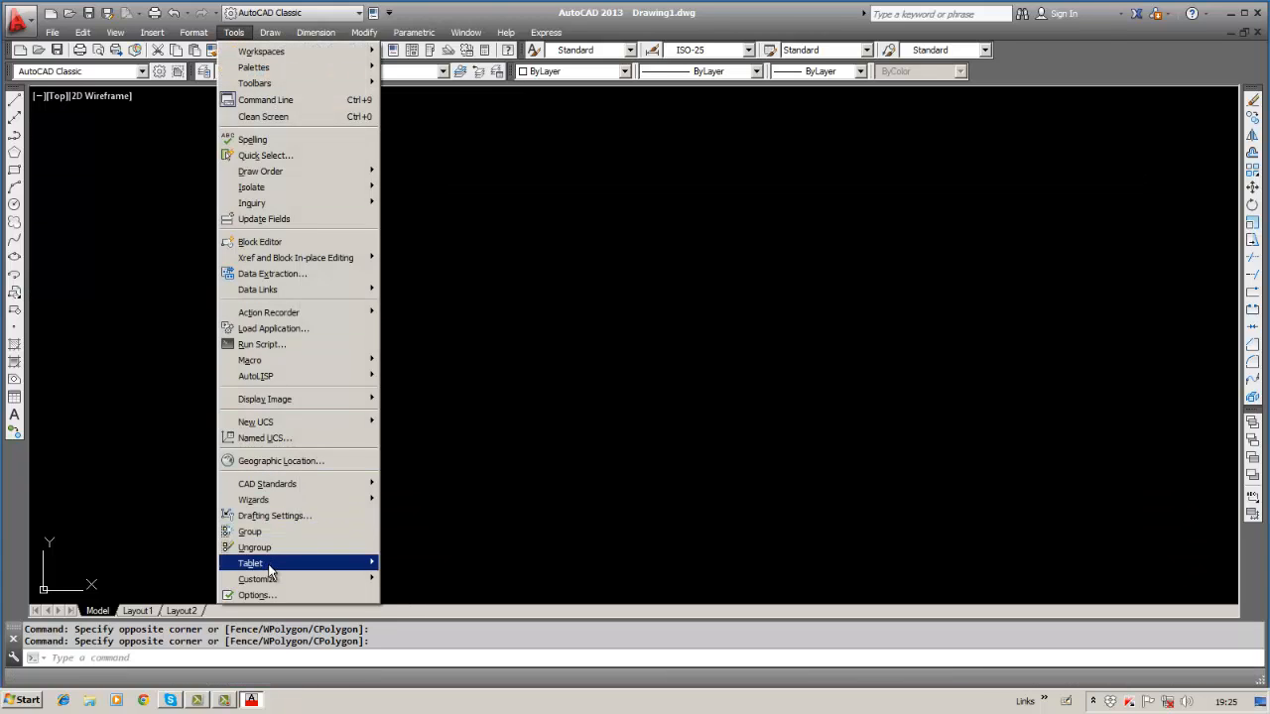
left_click(256, 595)
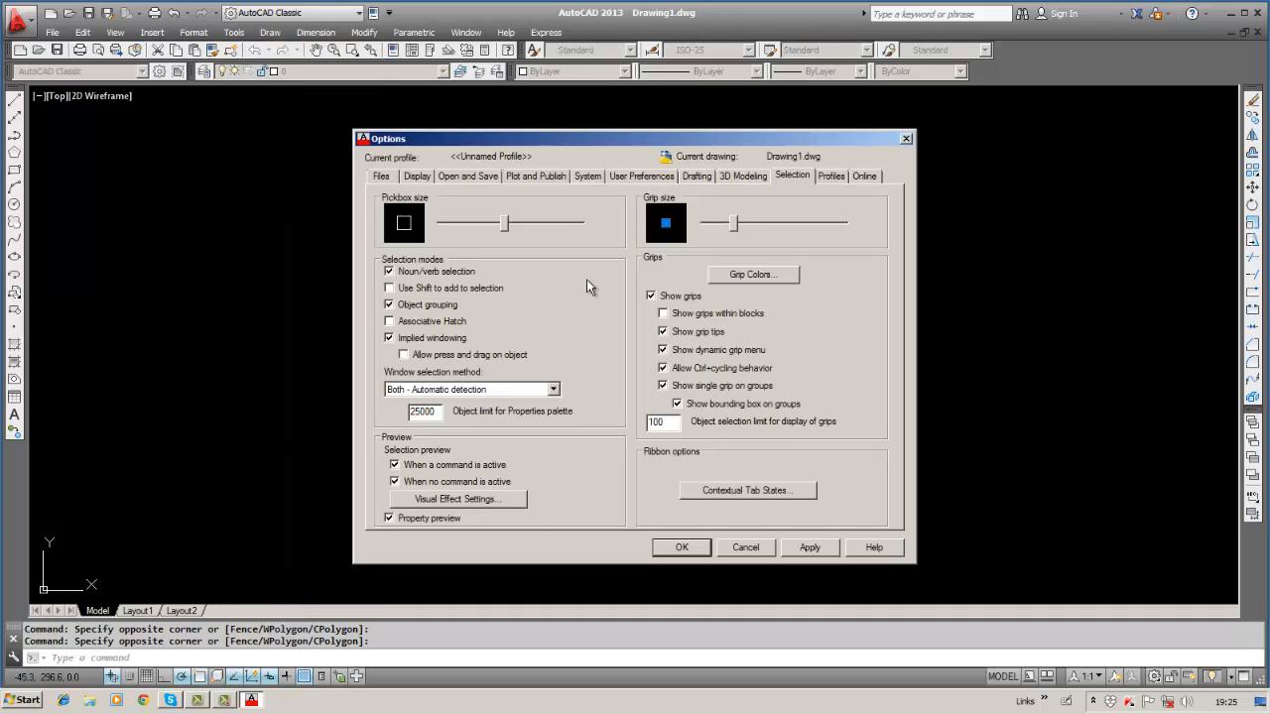
left_click_drag(506, 224, 471, 230)
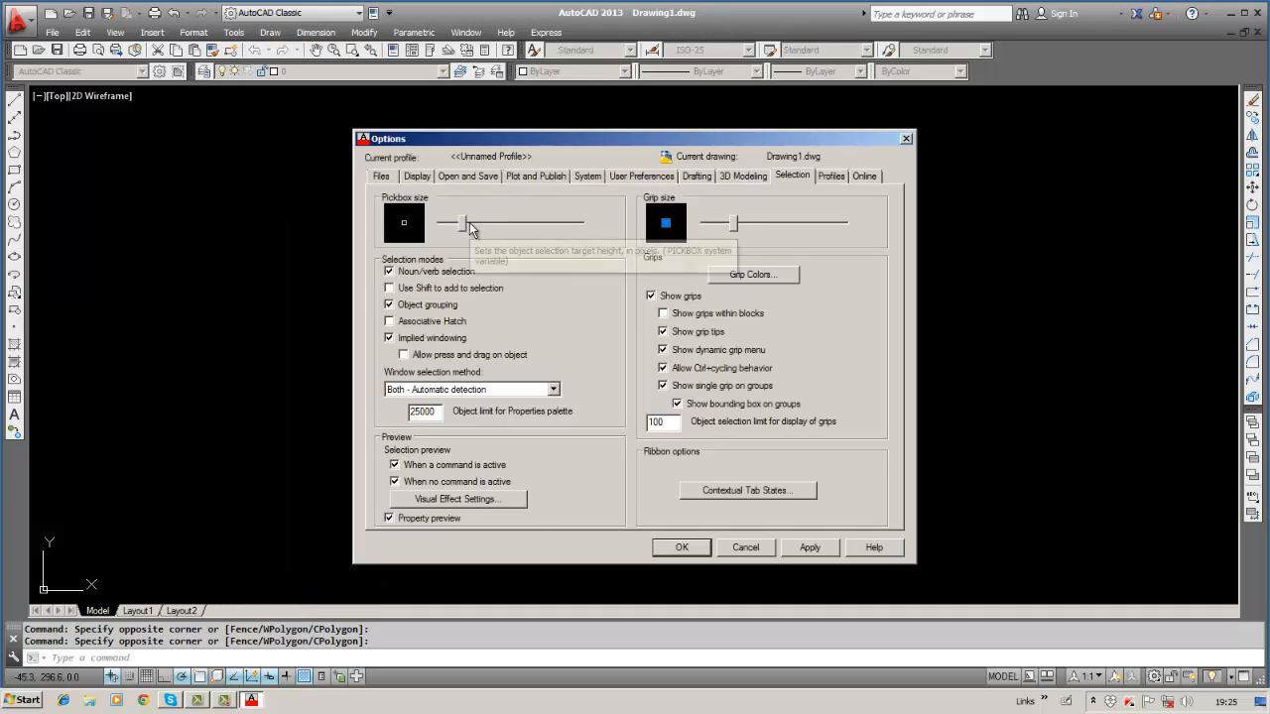
left_click(809, 547)
left_click(682, 548)
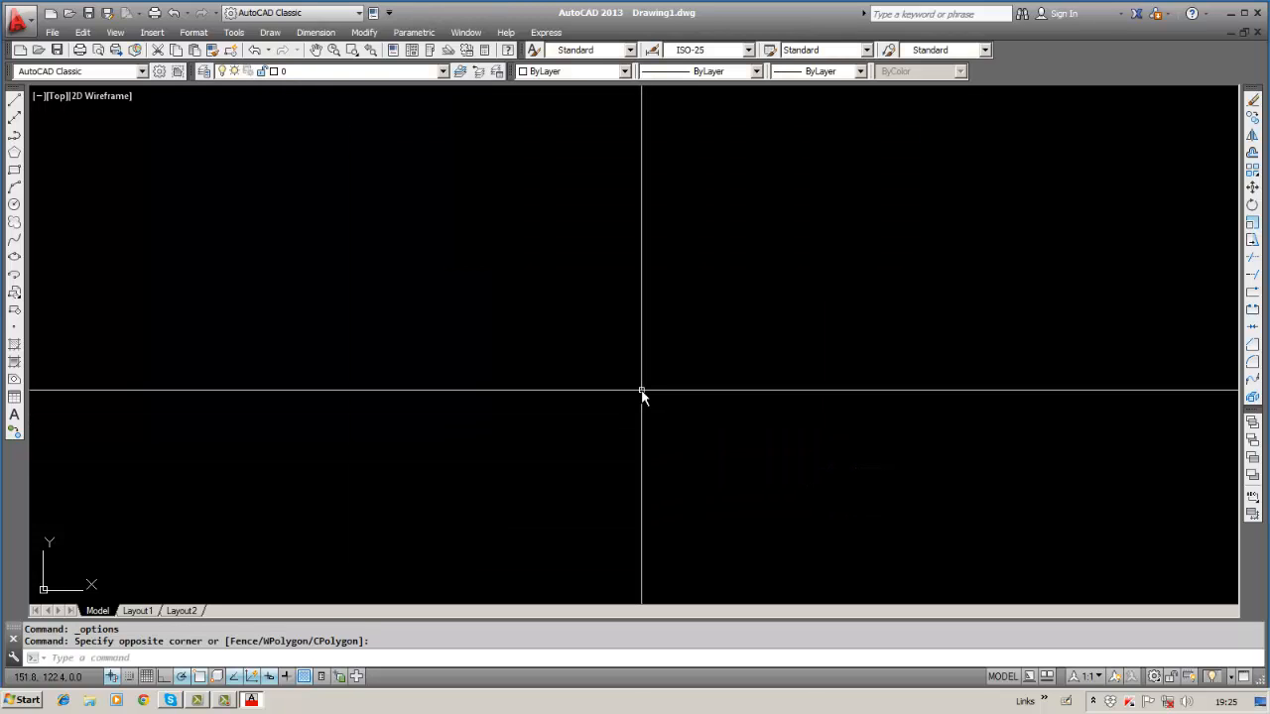
Enlarge the pickbox size slightly in Options, apply it and close the dialog.
left_click(233, 32)
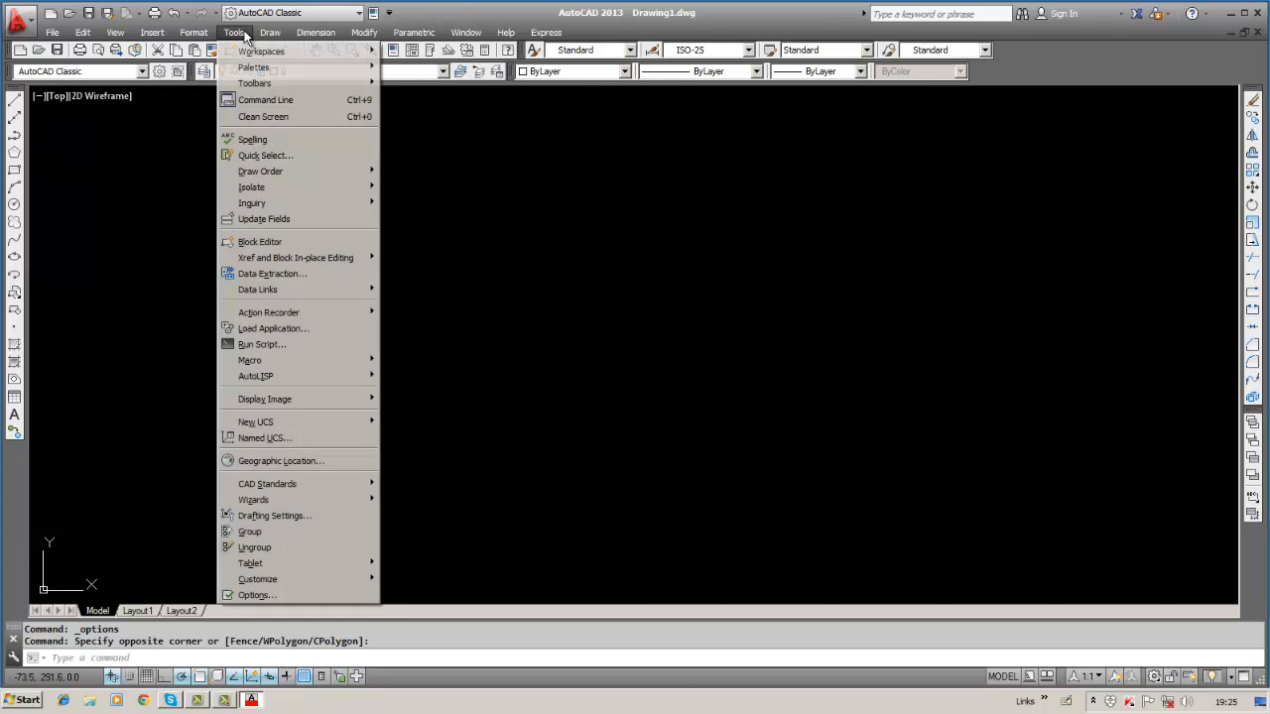
left_click(260, 596)
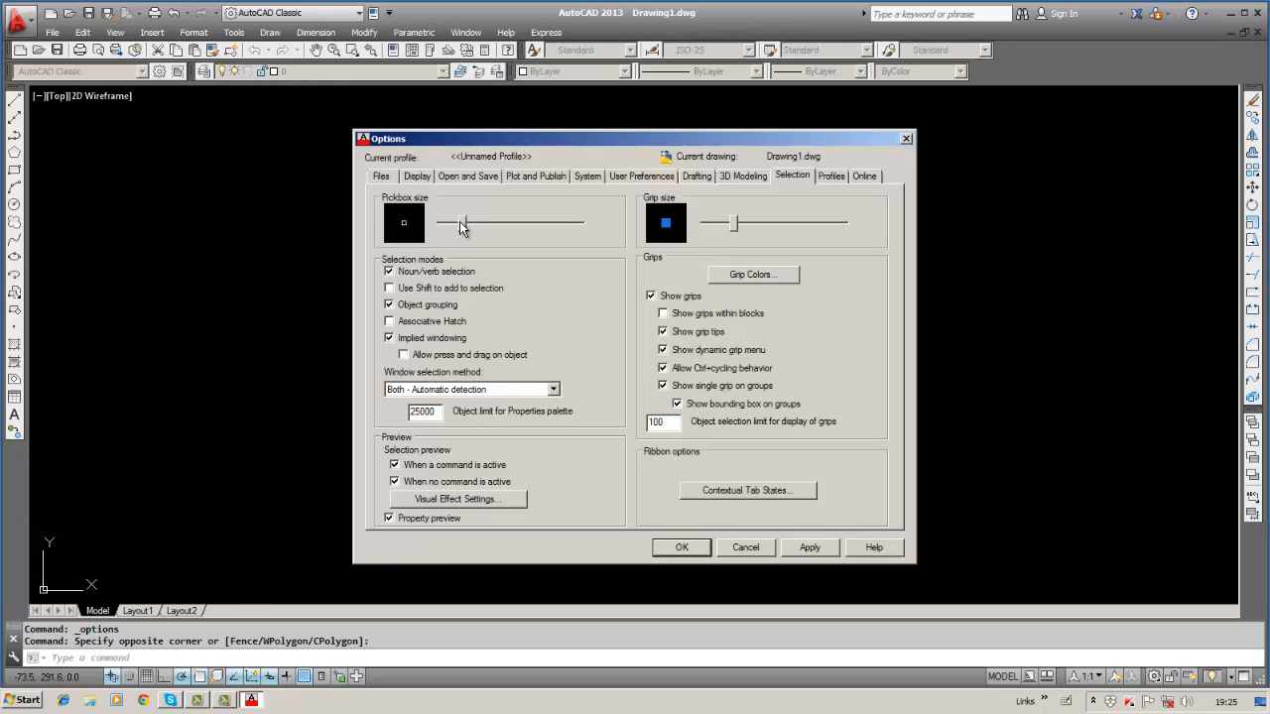
left_click_drag(461, 223, 517, 224)
left_click(806, 550)
left_click(681, 547)
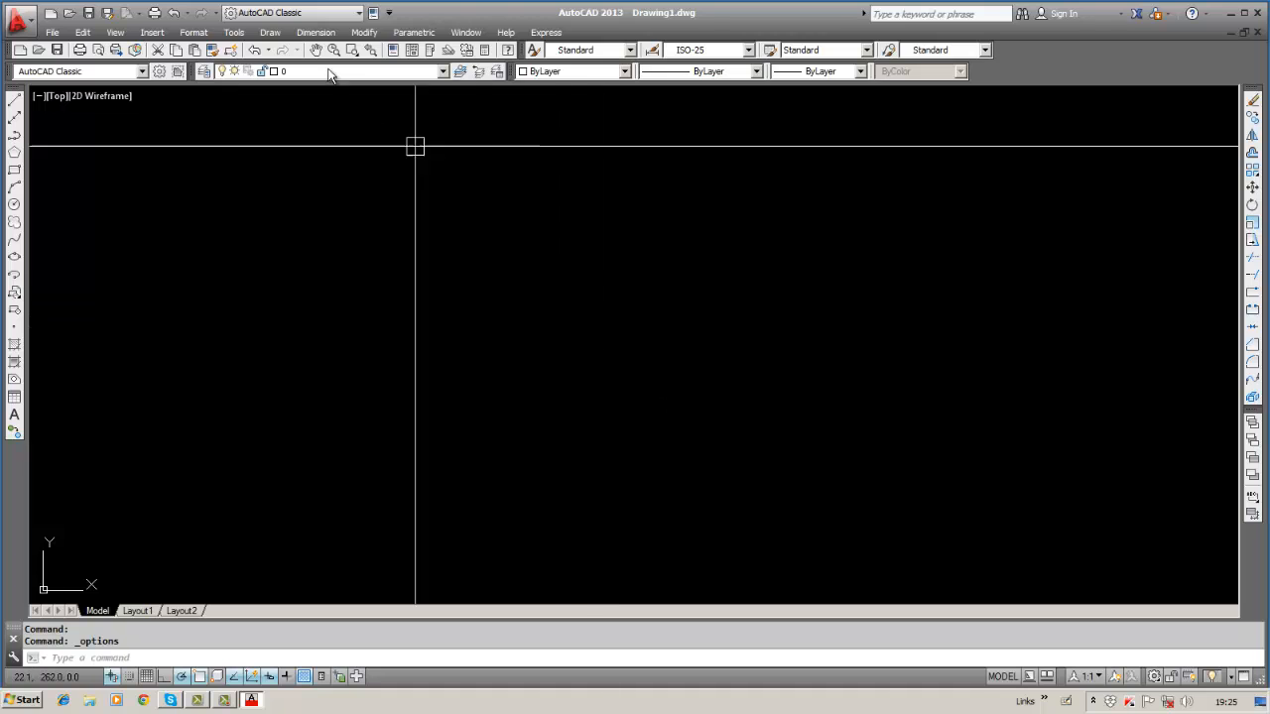
Set the Selection tab's pickbox slider to near-minimum, apply it, then try a selection window in Drawing1.
left_click(234, 32)
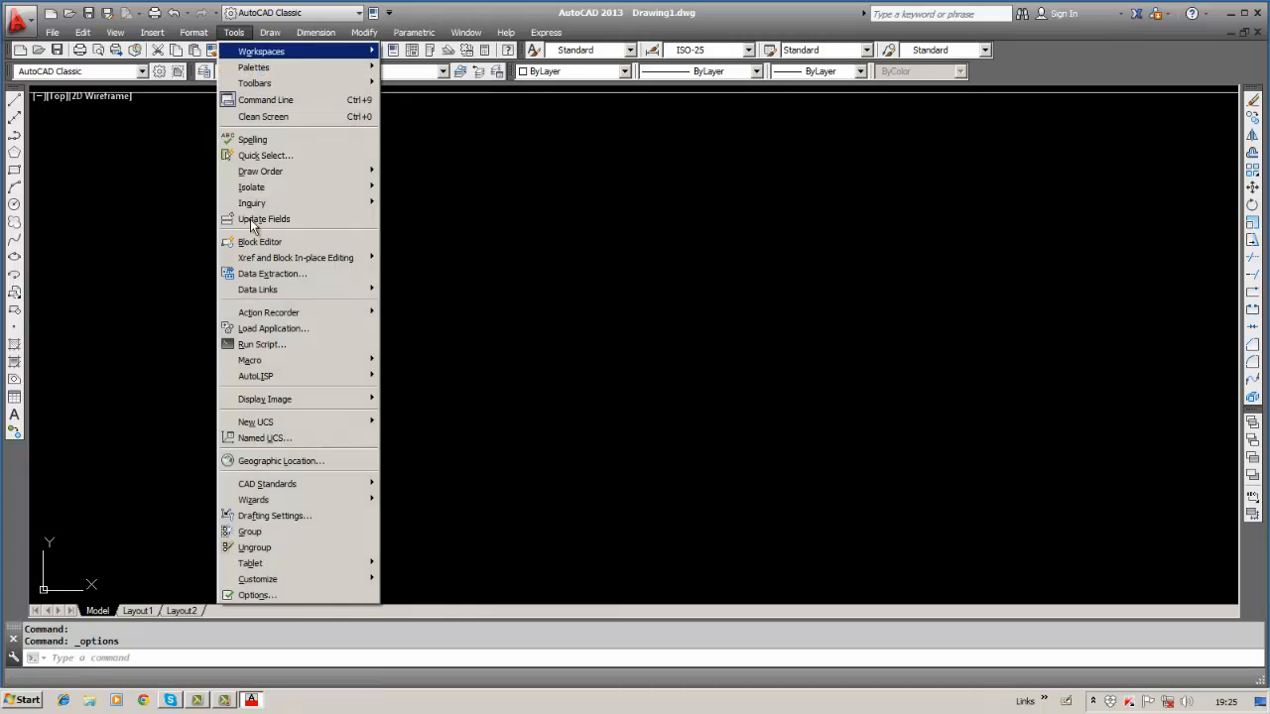
left_click(278, 595)
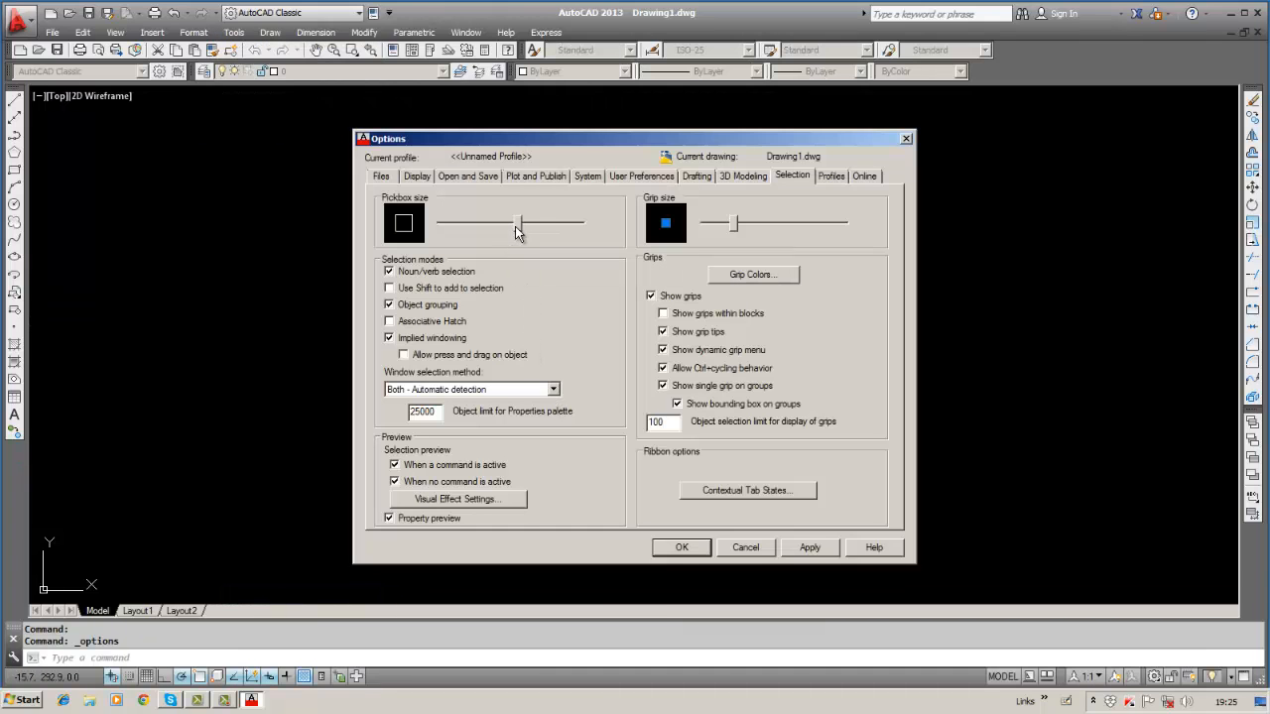
left_click_drag(513, 225, 448, 226)
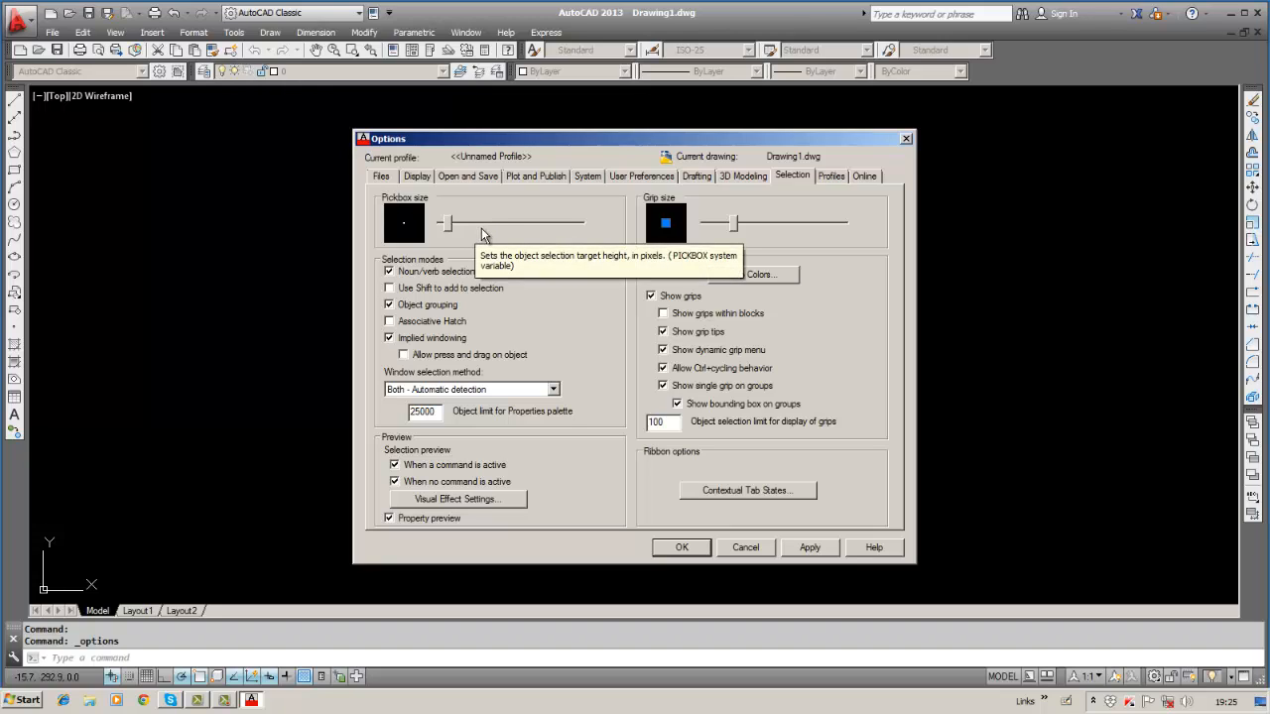
left_click_drag(447, 230, 455, 229)
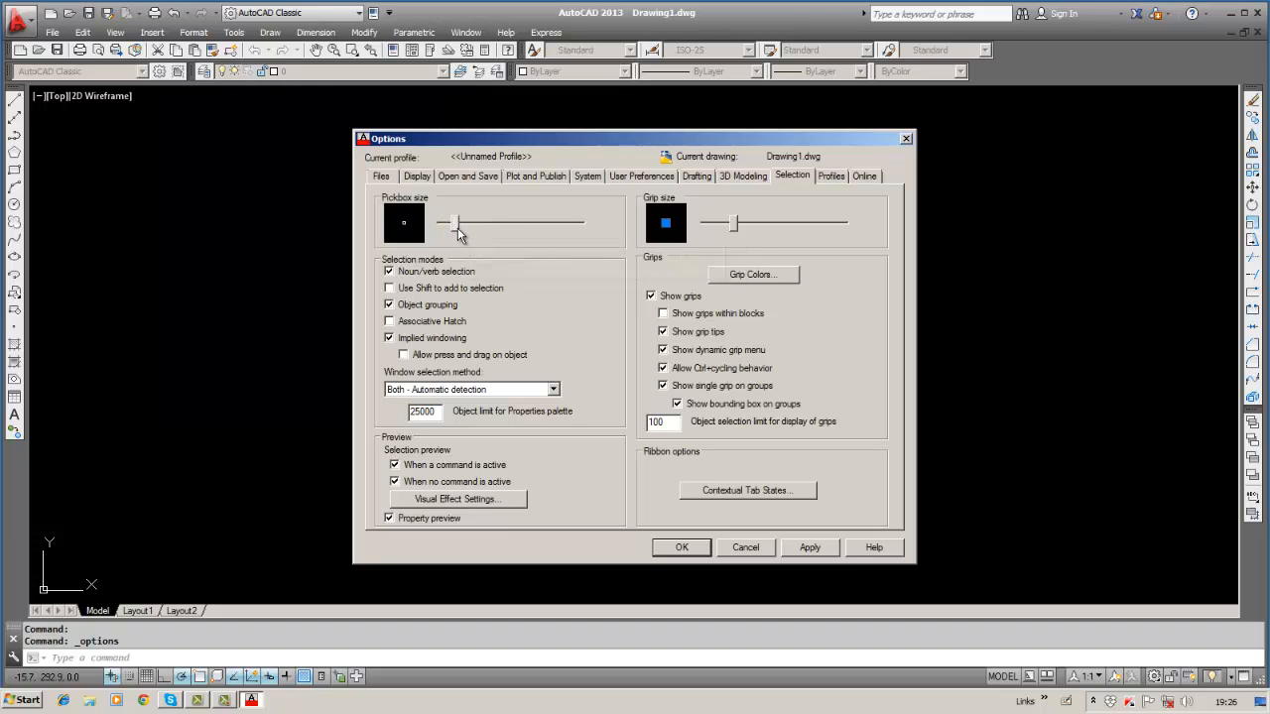
left_click(785, 548)
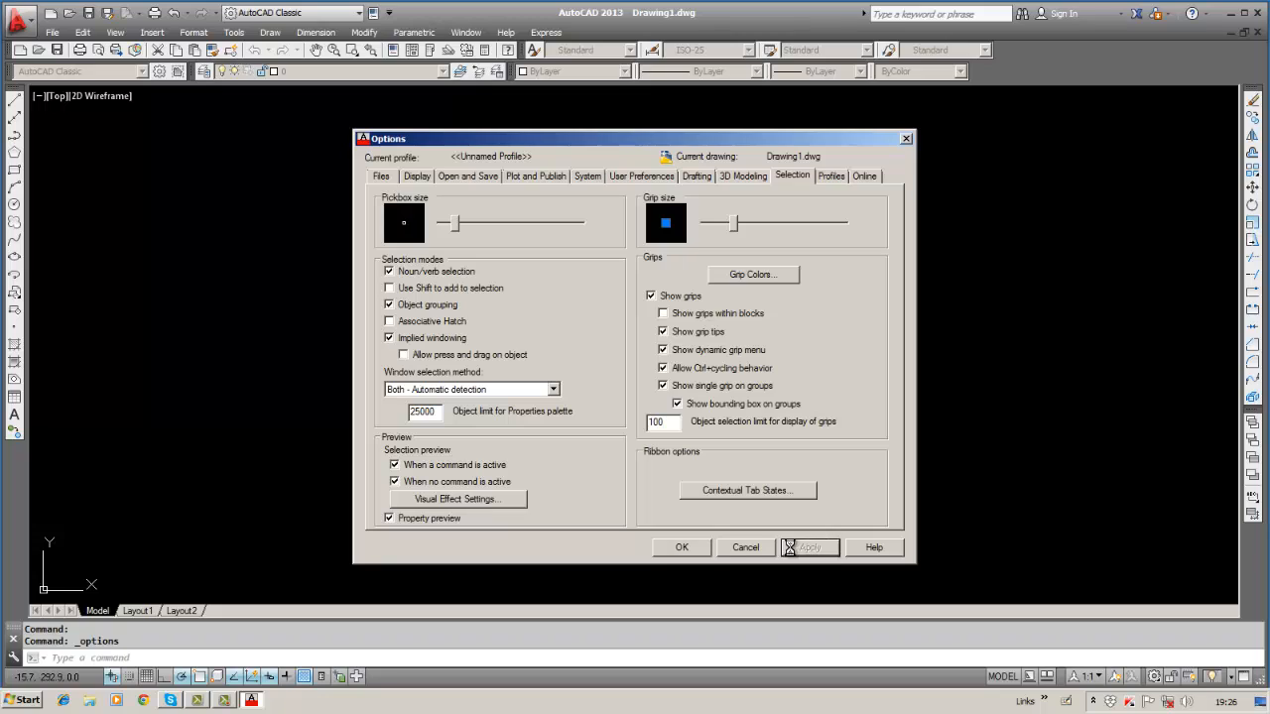
left_click(703, 549)
left_click(703, 552)
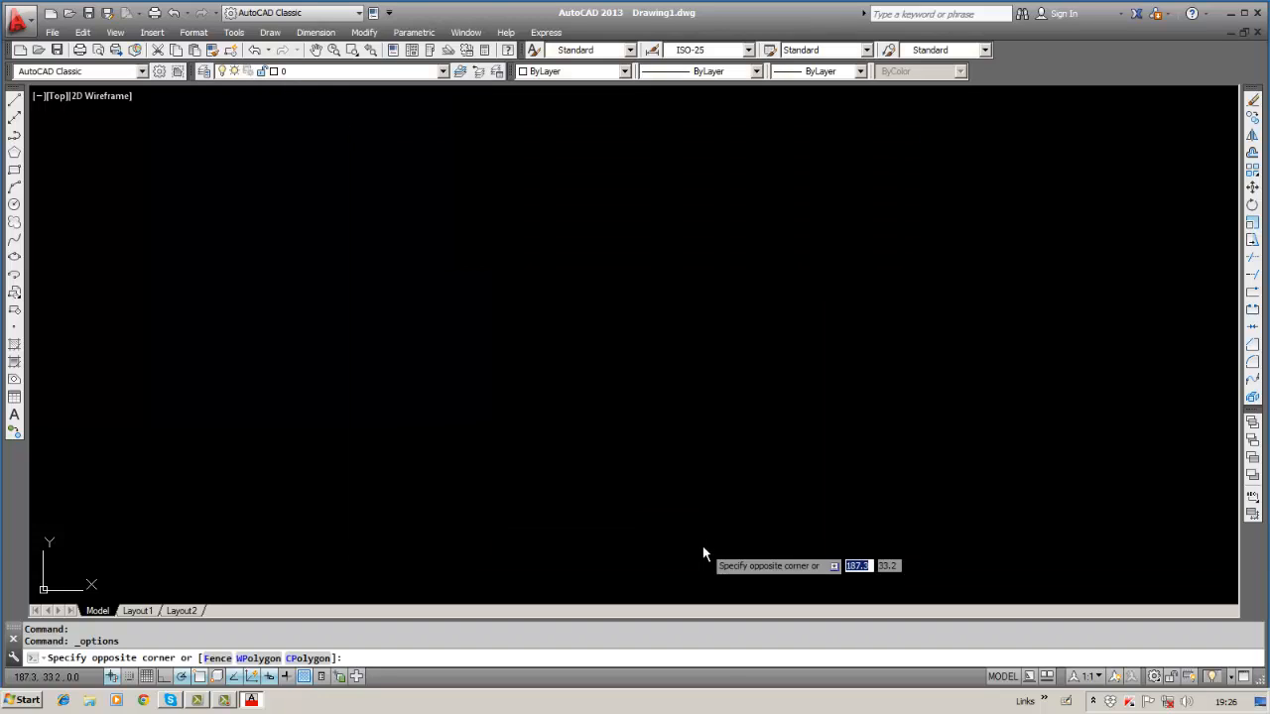
left_click(514, 409)
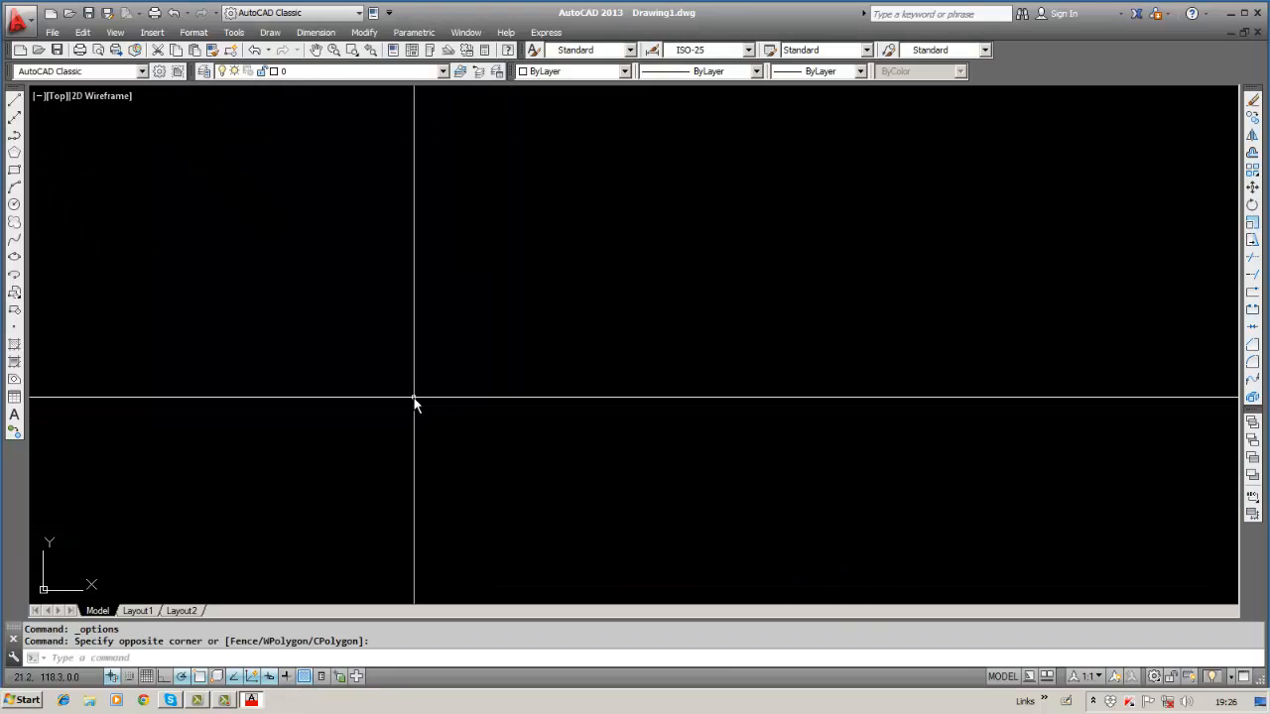
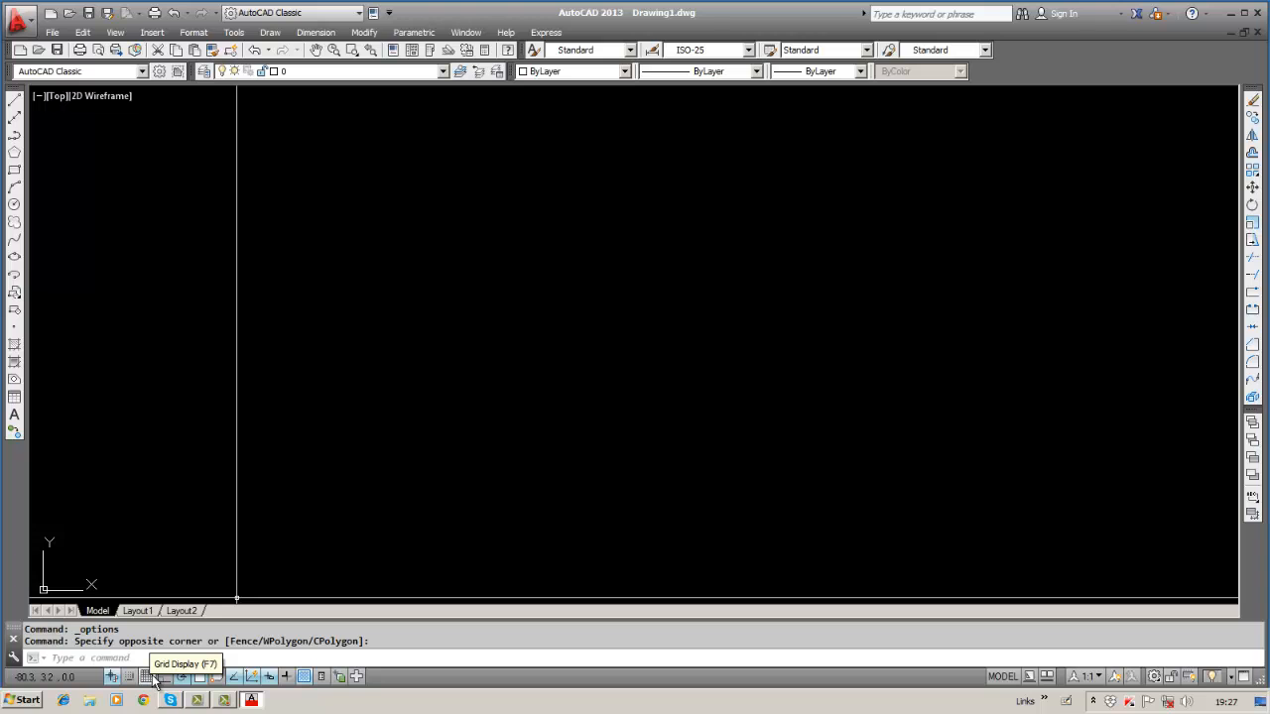
Switch the drawing grid on and off again, then bring up its status-bar shortcut menu.
left_click(146, 677)
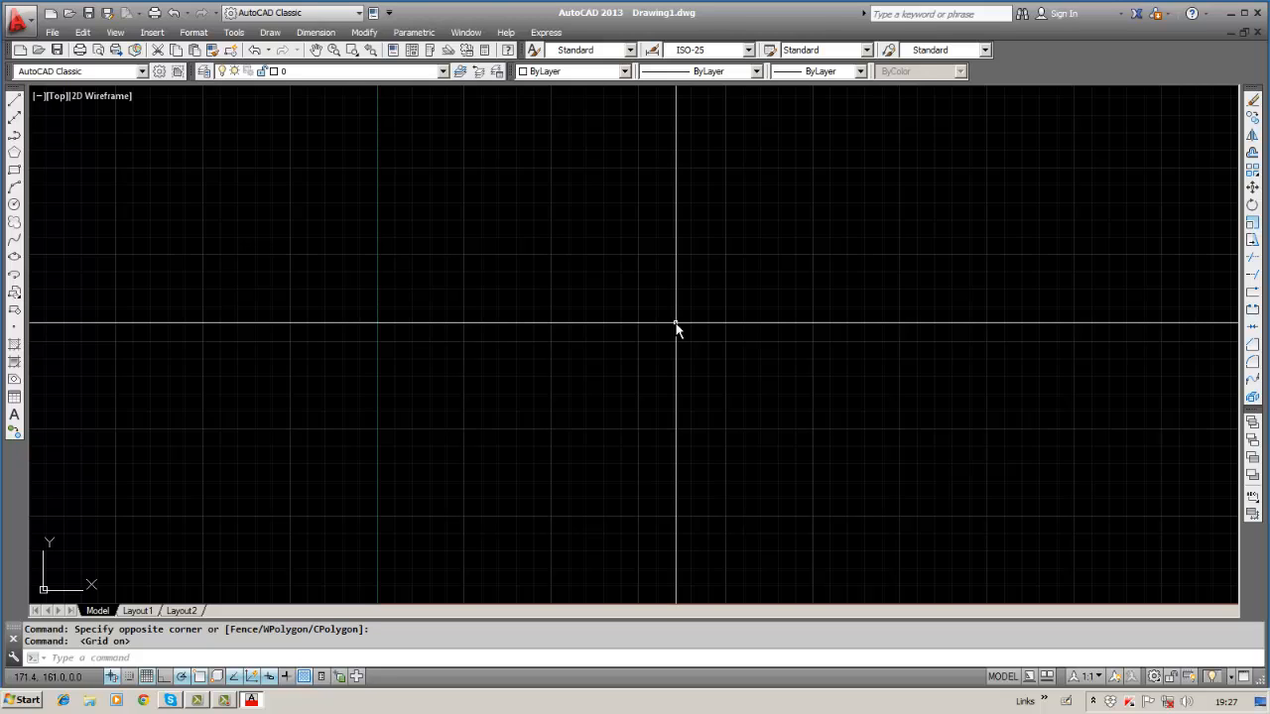
left_click(147, 678)
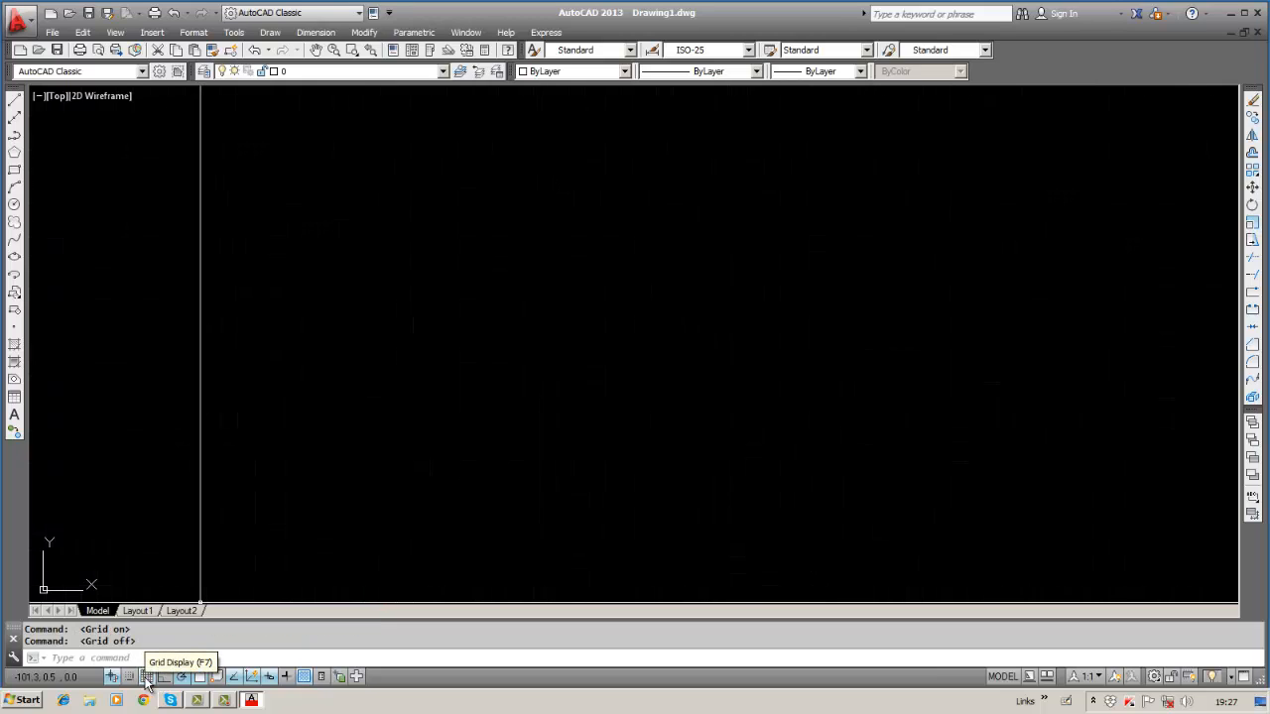
right_click(147, 678)
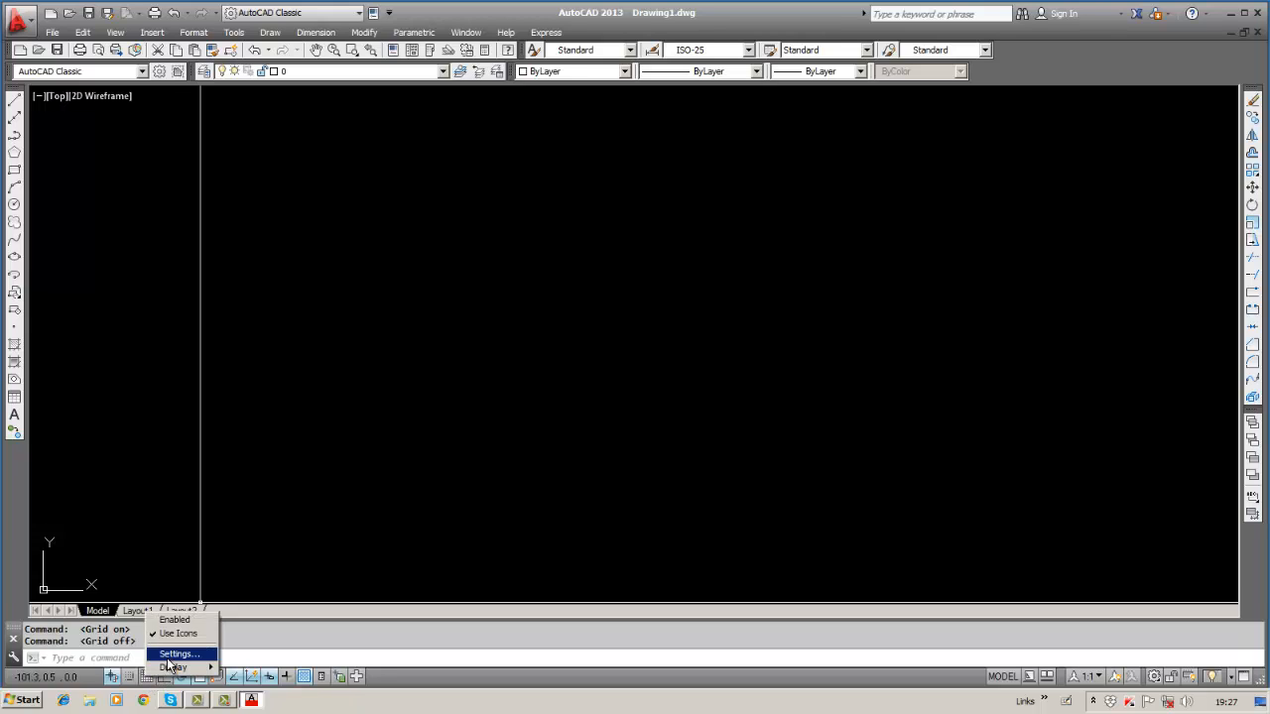
Check the 10-unit grid spacing and major line every 5 in Drafting Settings, then show the grid.
left_click(175, 655)
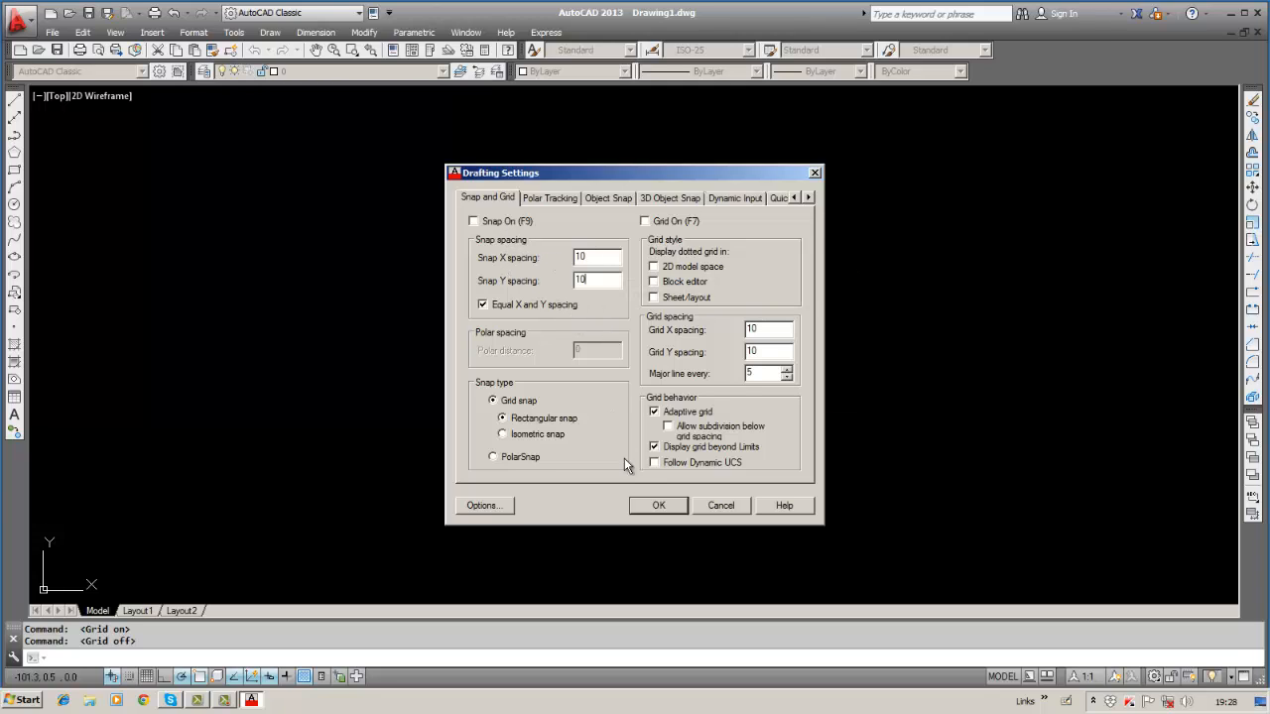
double_click(656, 515)
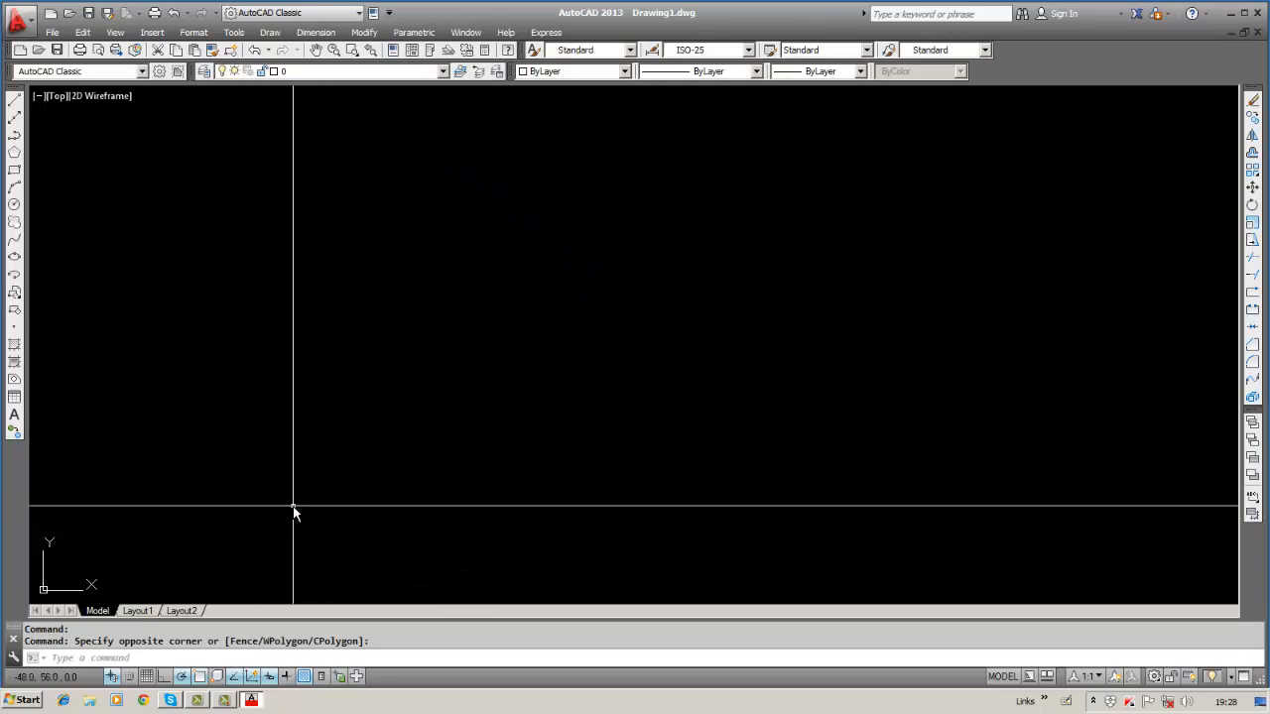
left_click(147, 677)
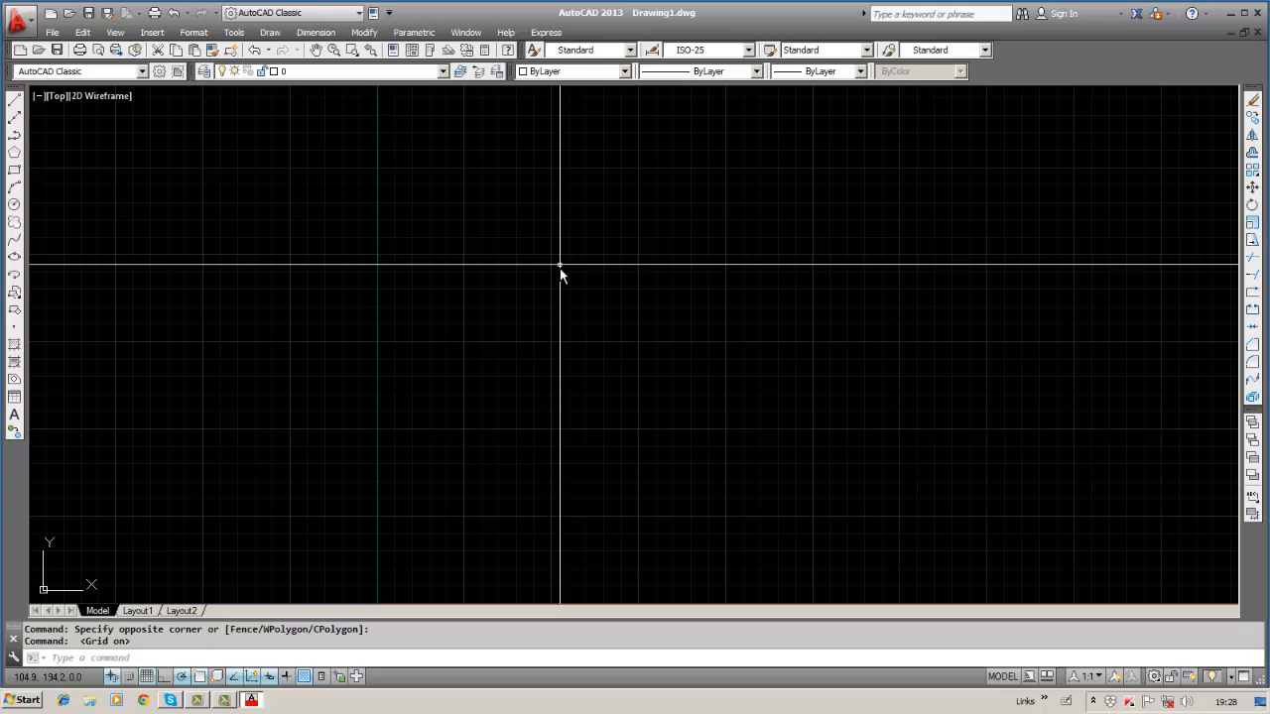
Toggle the grid off and on, then reopen Drafting Settings from the grid's shortcut menu.
left_click(147, 677)
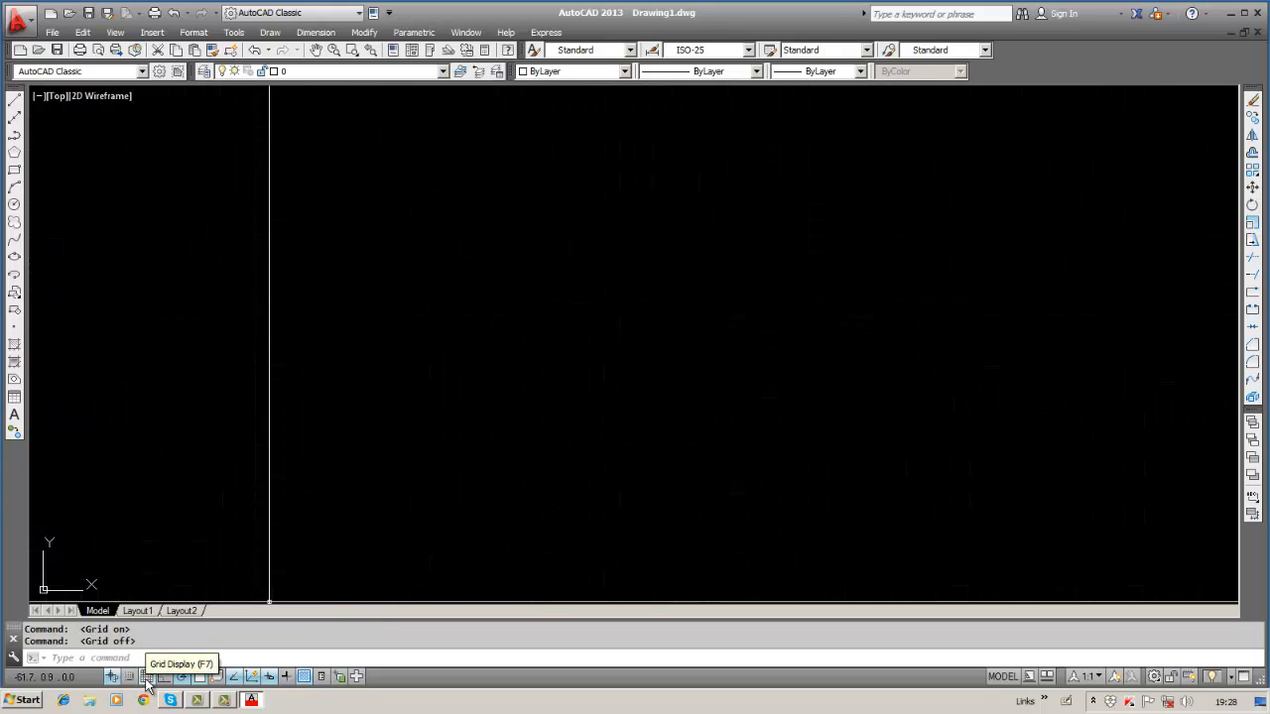
left_click(147, 677)
right_click(147, 679)
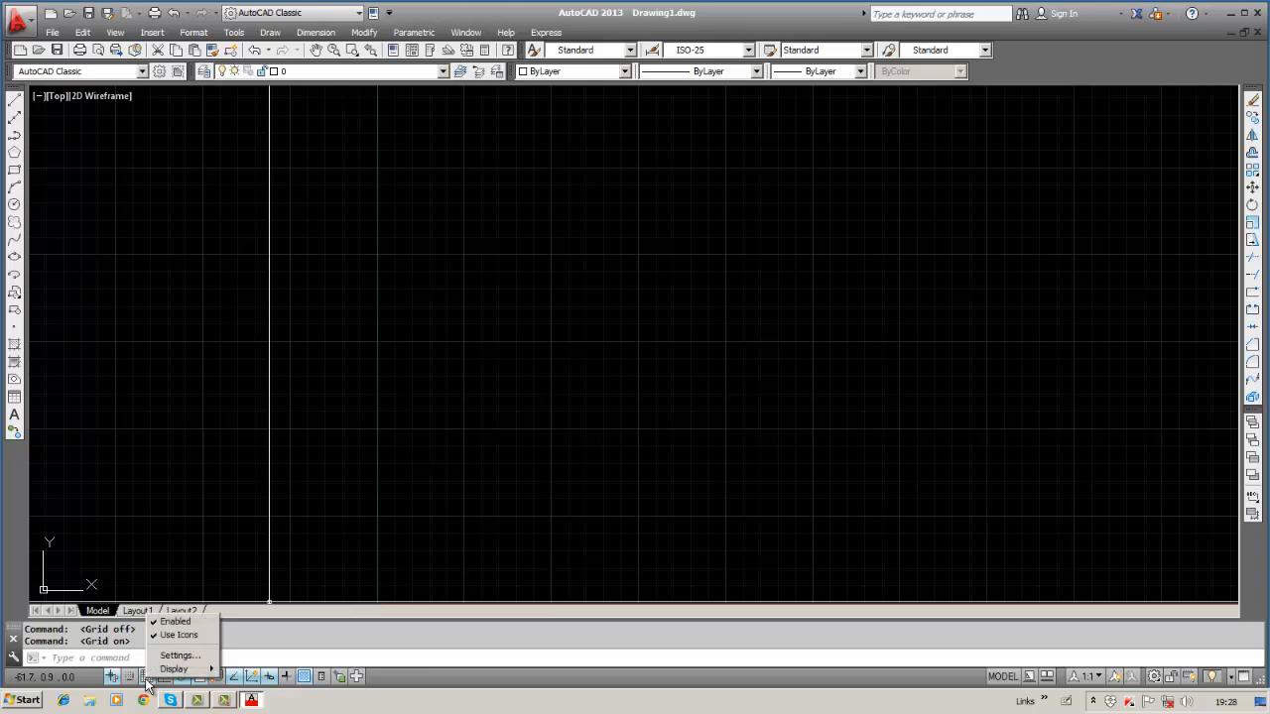
mouse_move(160, 672)
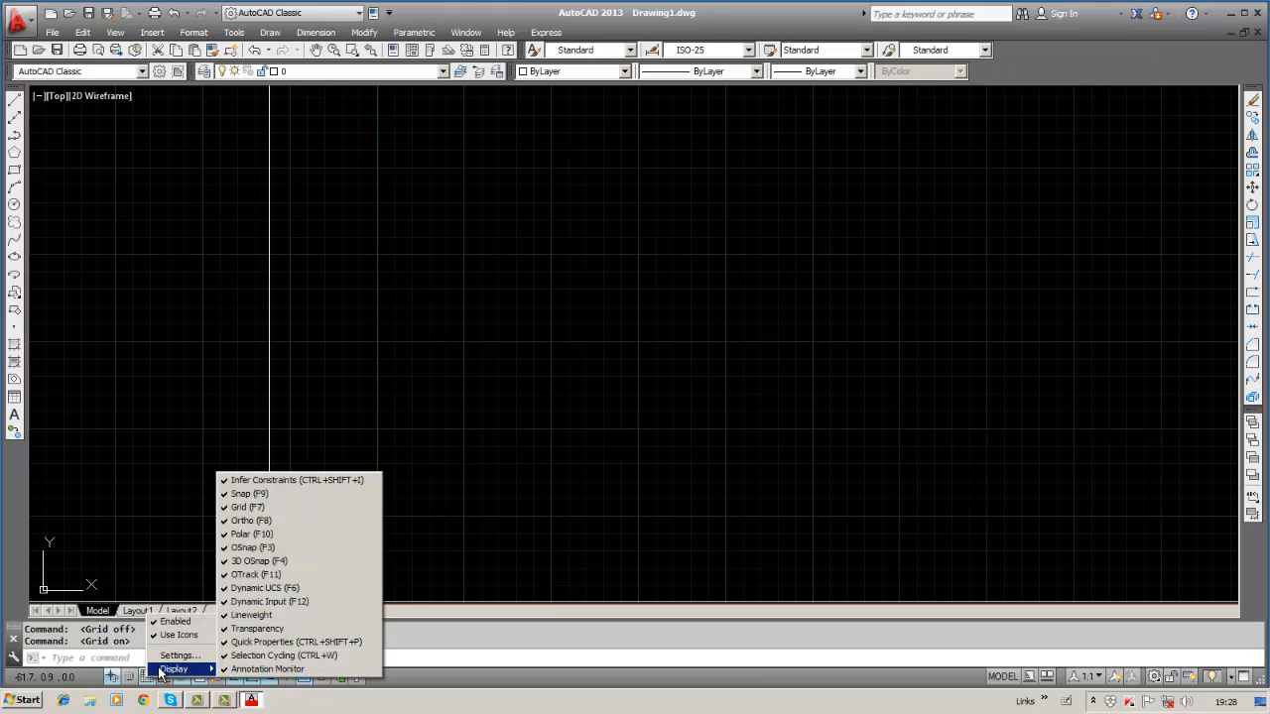
left_click(175, 657)
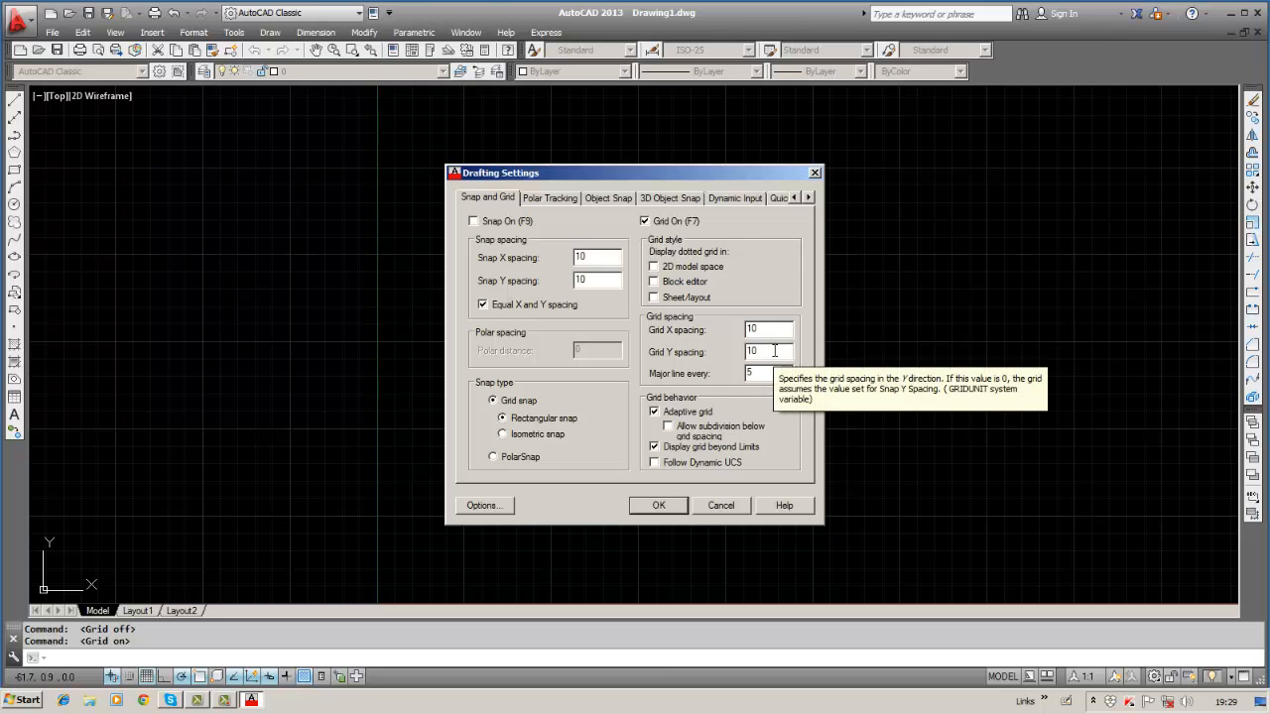
Try a different Grid Y and Grid X spacing in Drafting Settings and confirm it.
left_click(774, 350)
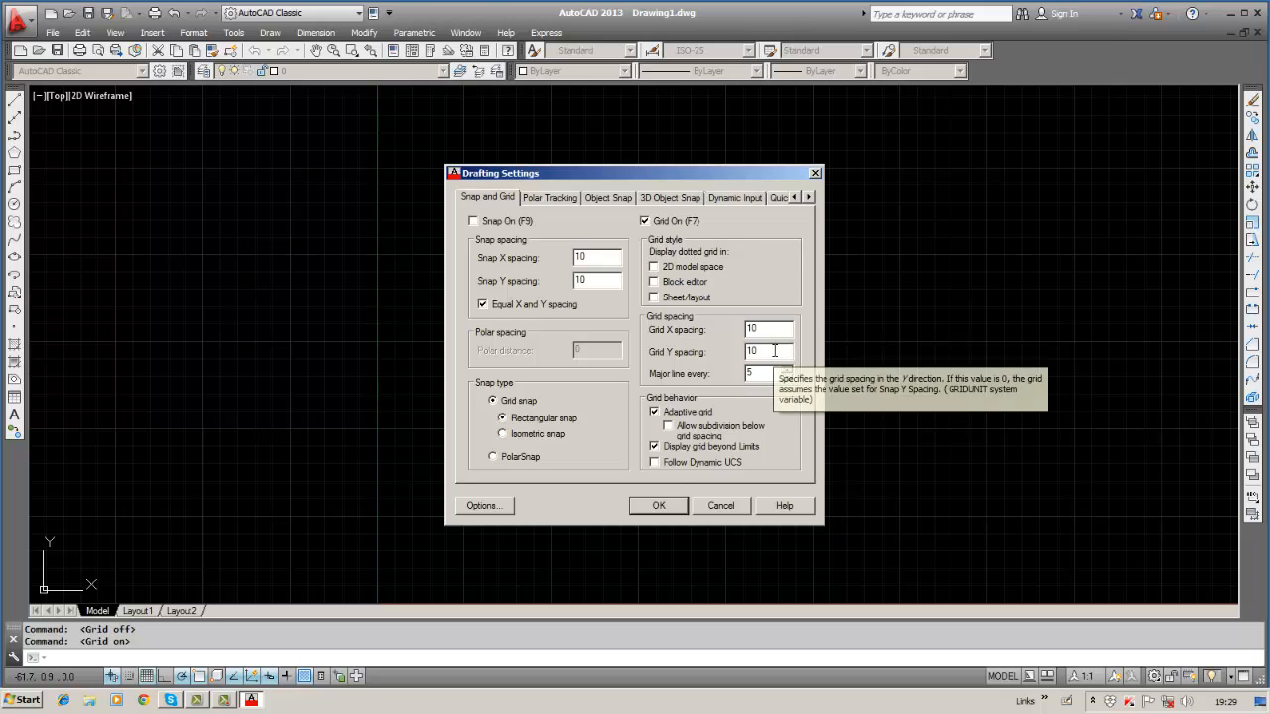
key("BackSpace")
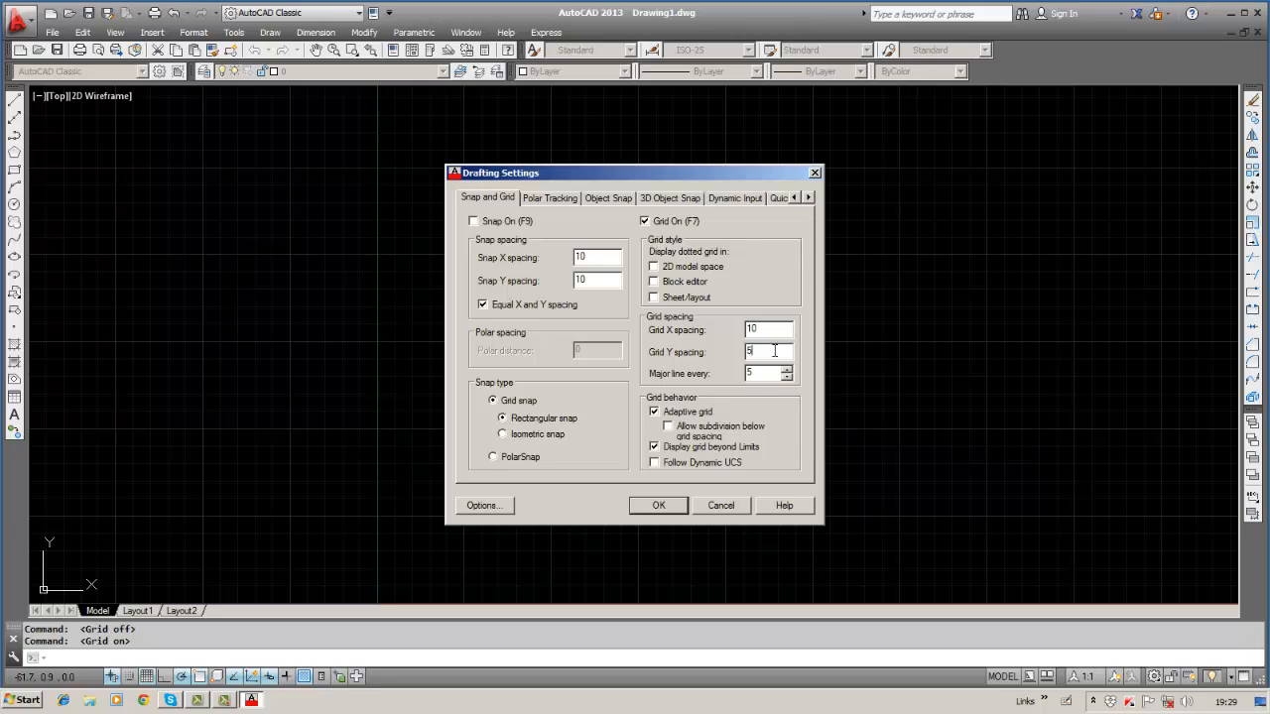
left_click(775, 331)
double_click(657, 500)
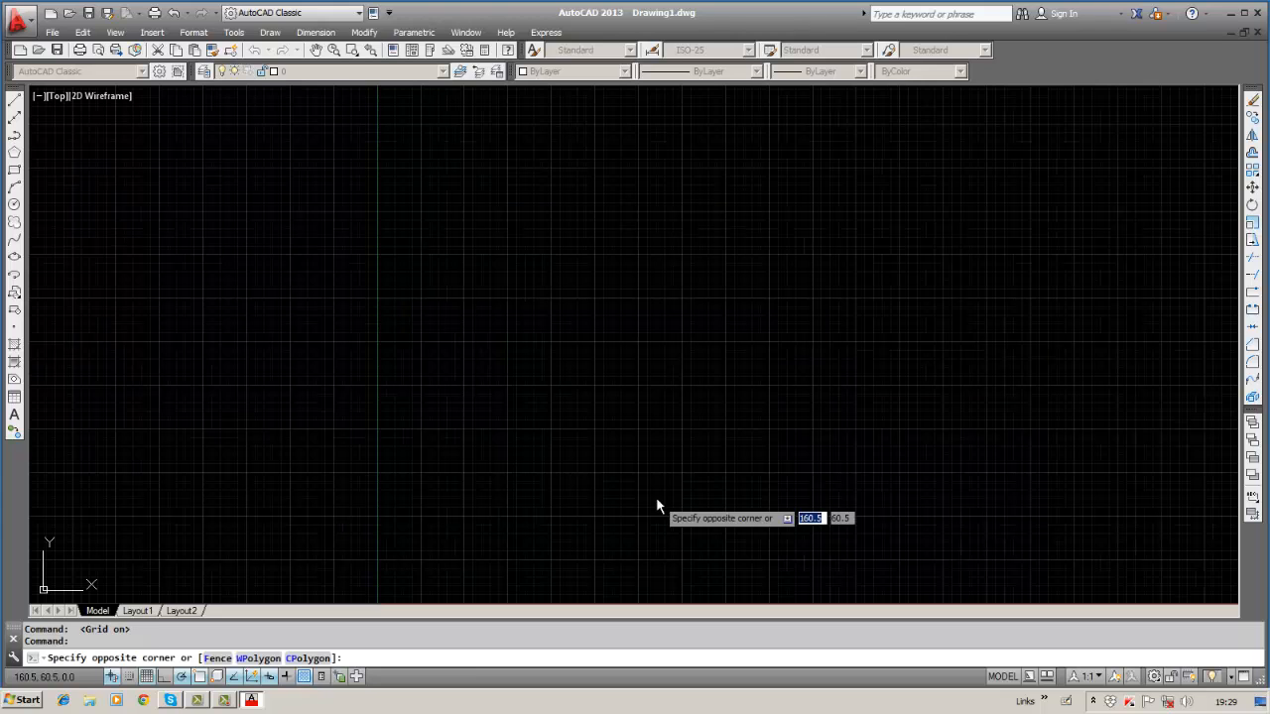
left_click(714, 402)
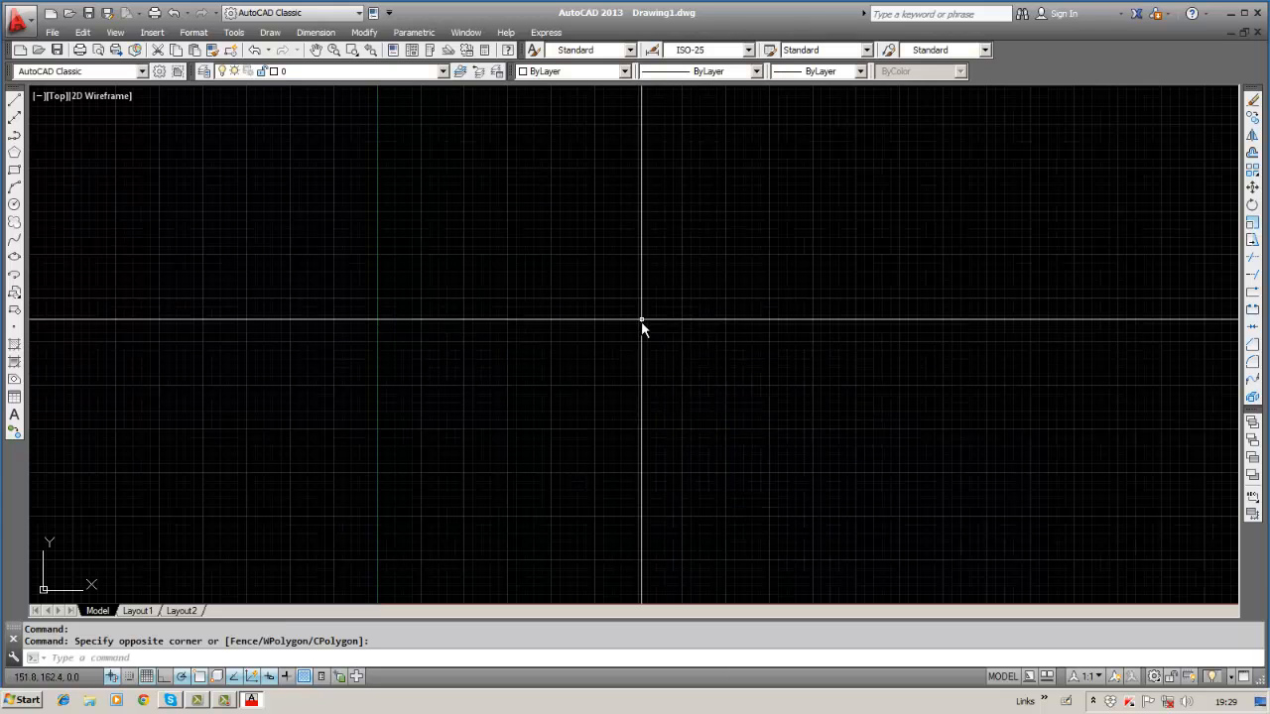
Reopen Drafting Settings, change Grid X spacing and the major line frequency, and apply.
right_click(147, 678)
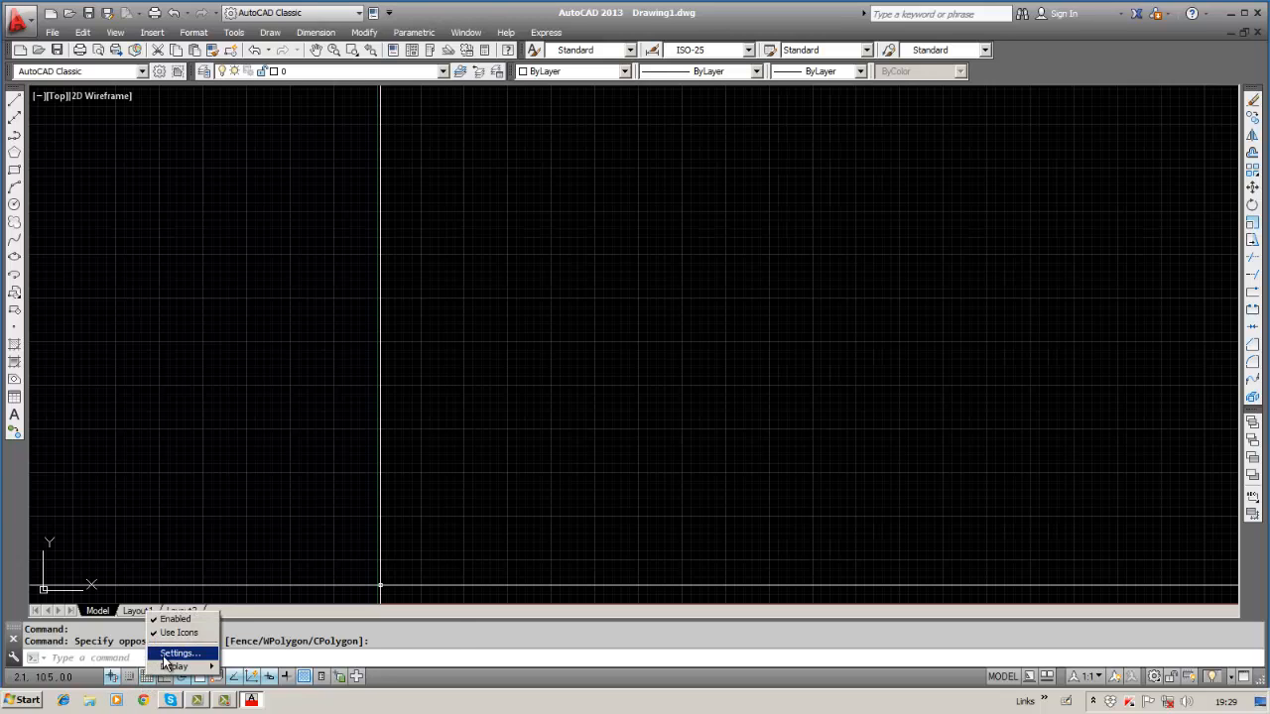
left_click(175, 653)
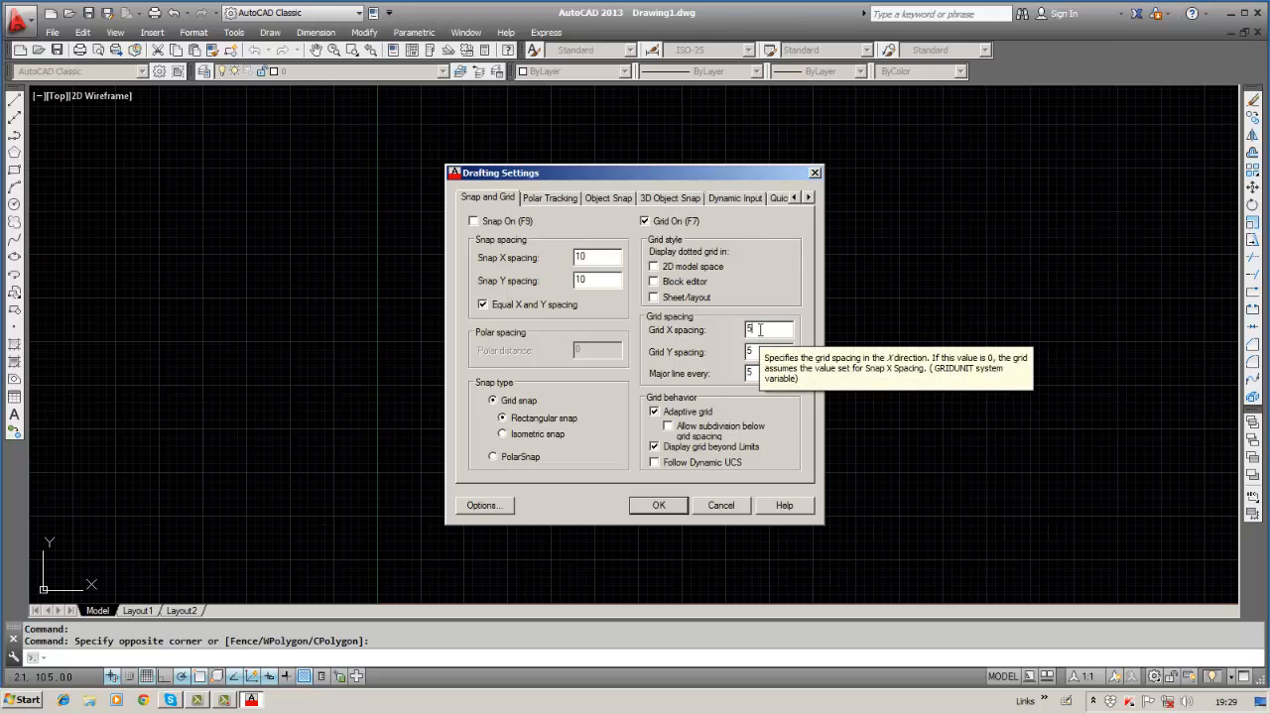
key("BackSpace")
type("10")
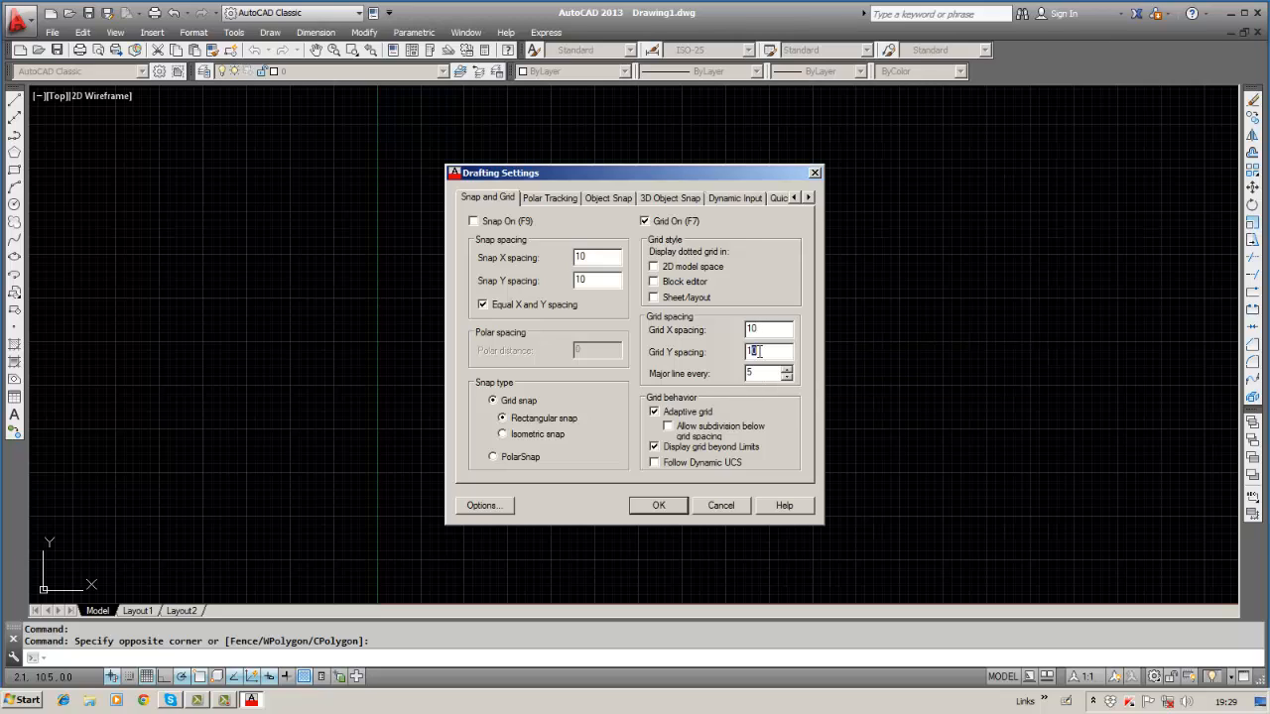
left_click(758, 373)
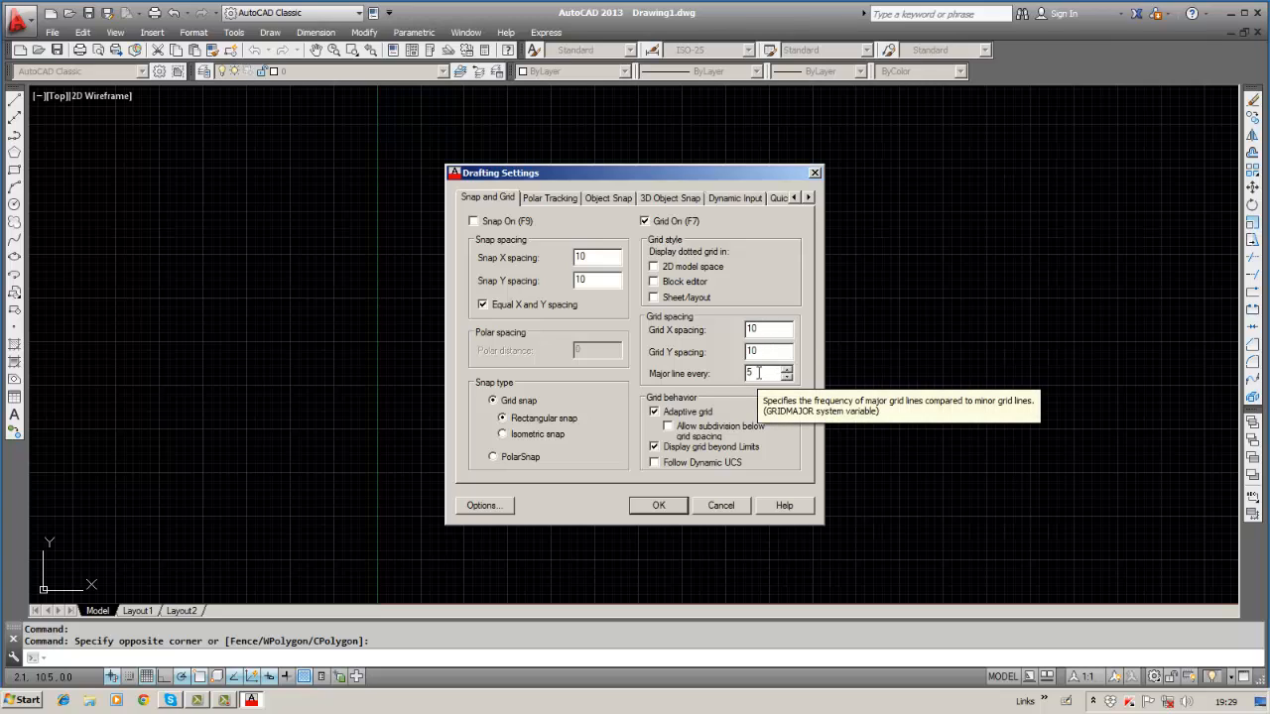
key("BackSpace")
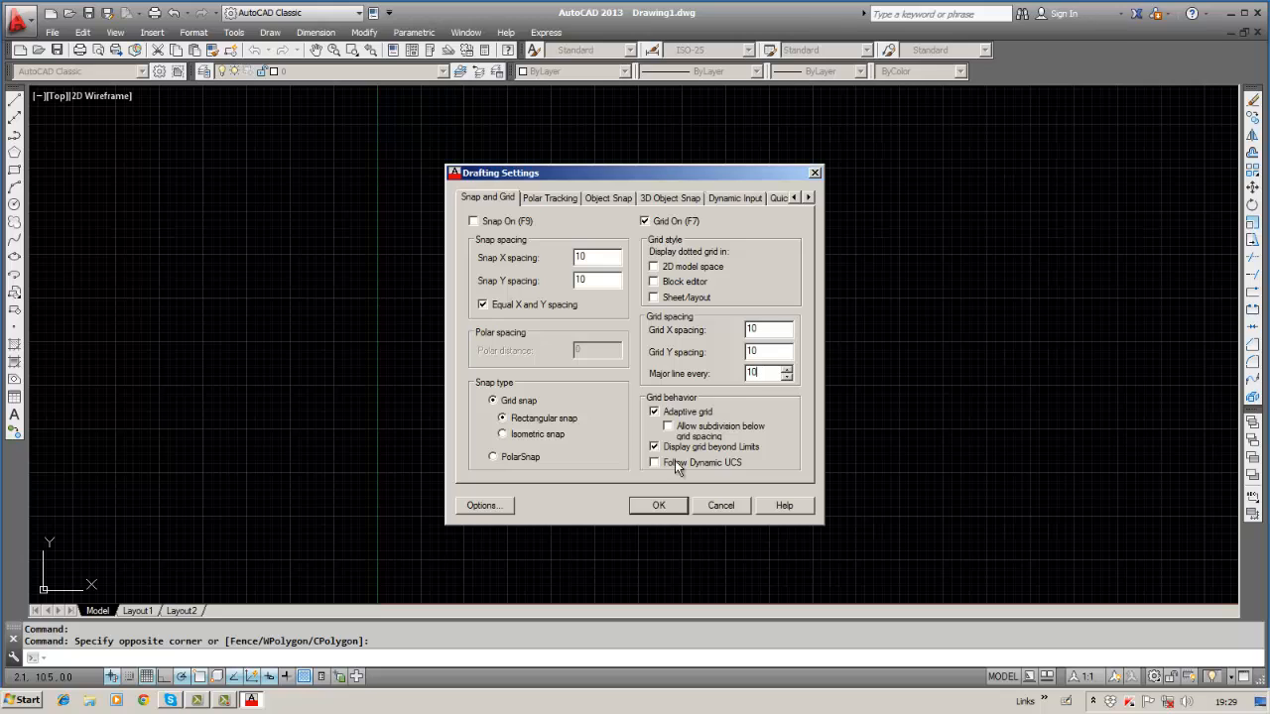
double_click(637, 504)
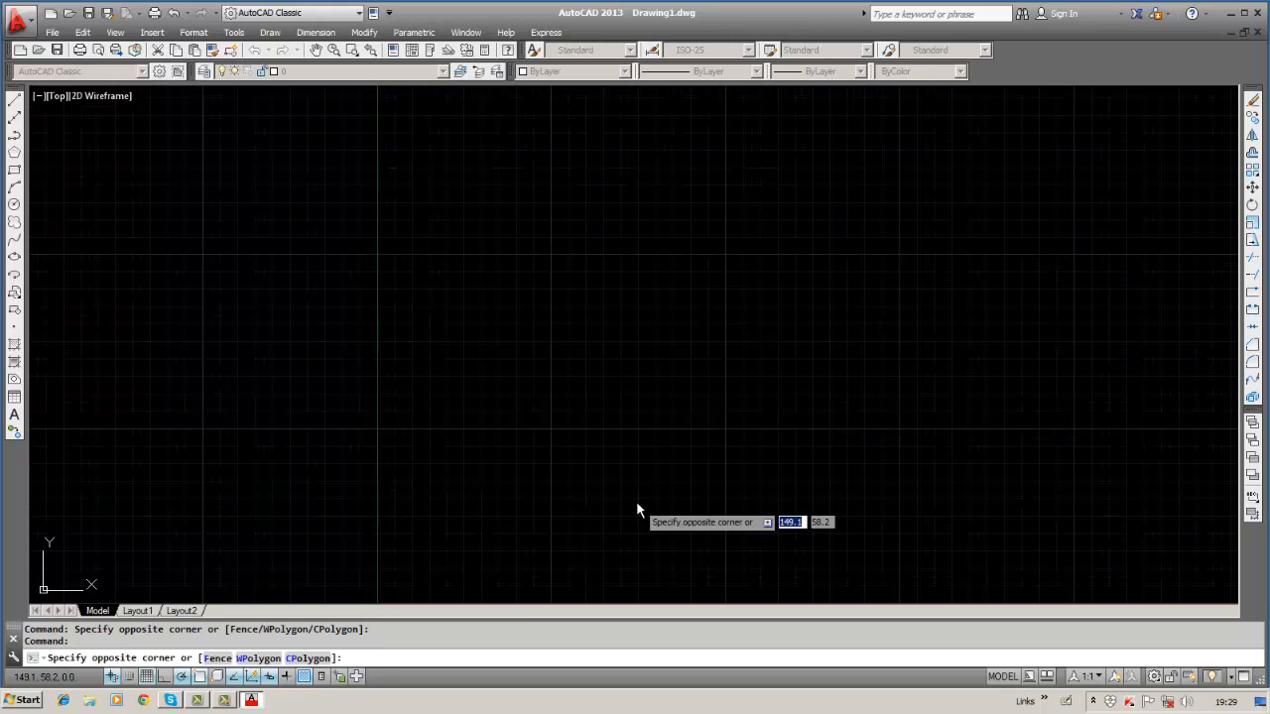
left_click(635, 371)
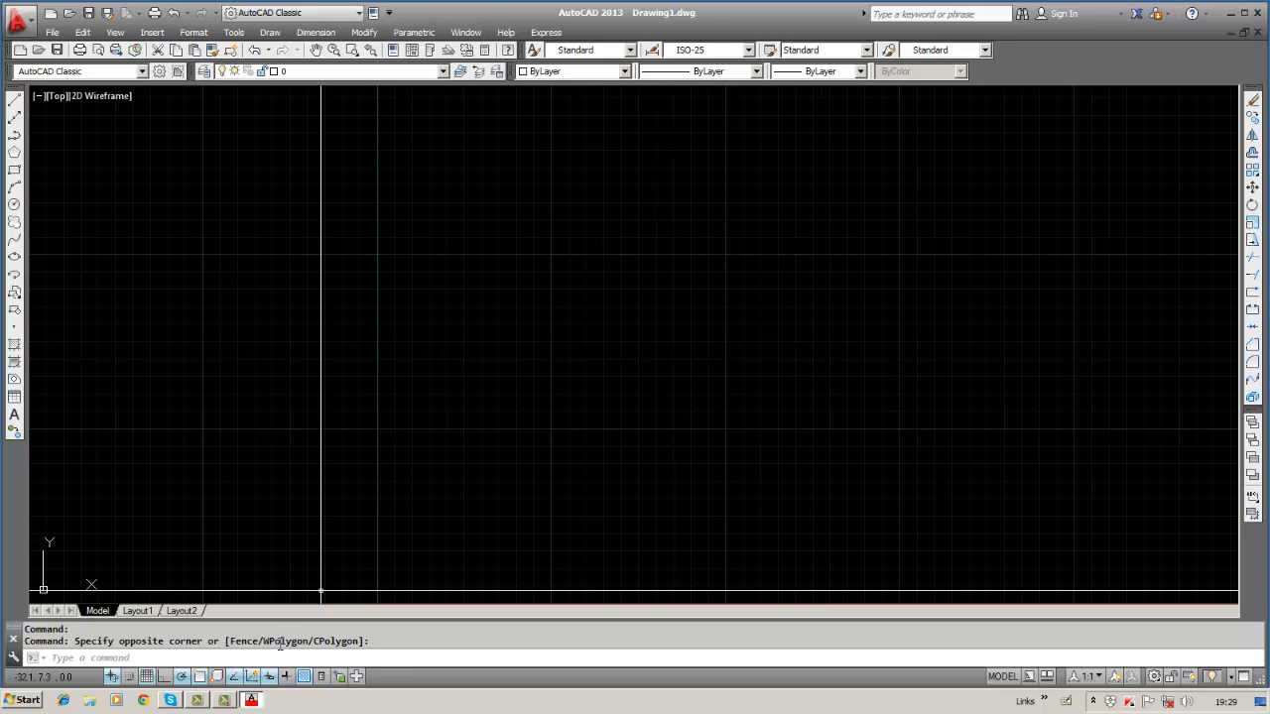
Set Major line every to 5 on the 10 by 10 grid and close Drafting Settings.
right_click(145, 681)
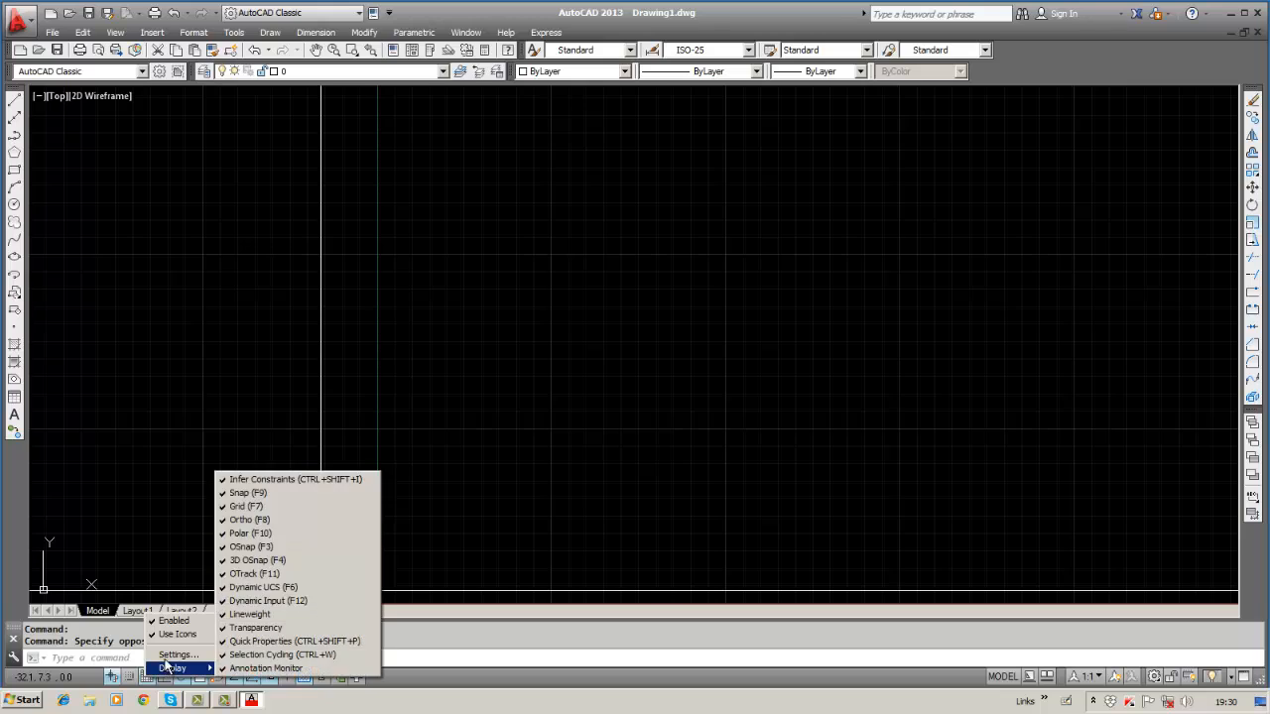
left_click(176, 655)
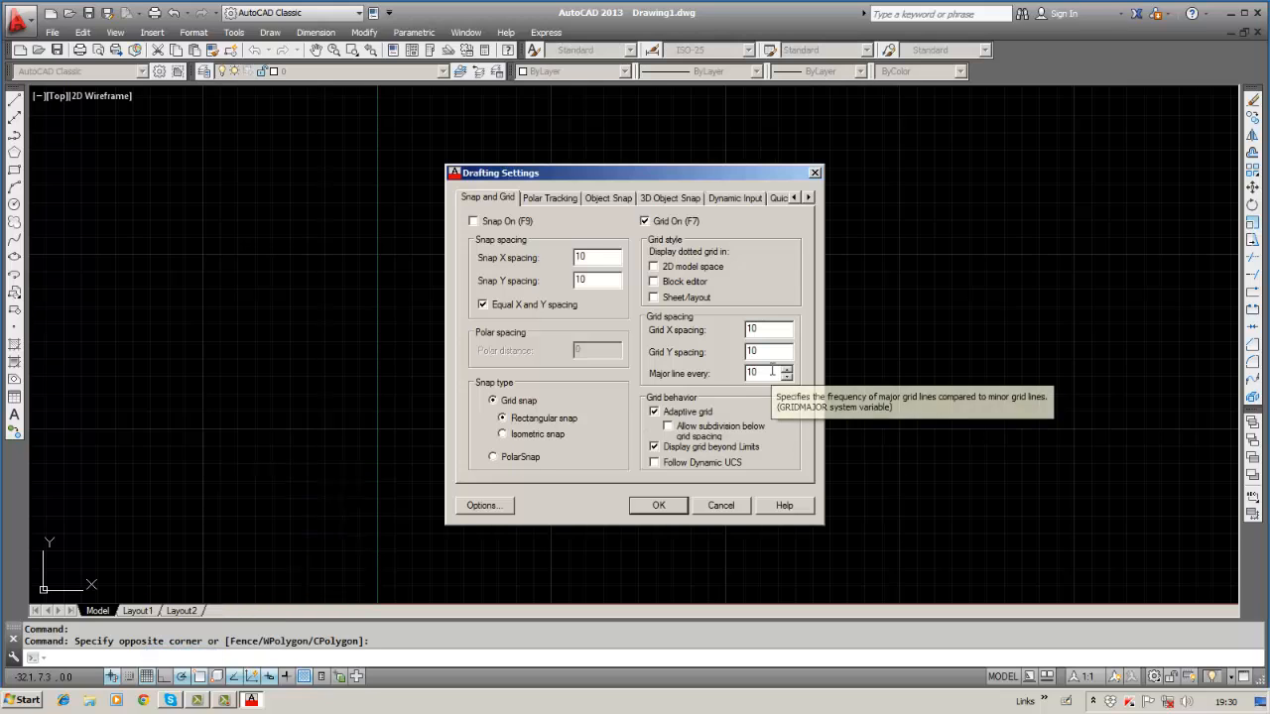
key("BackSpace")
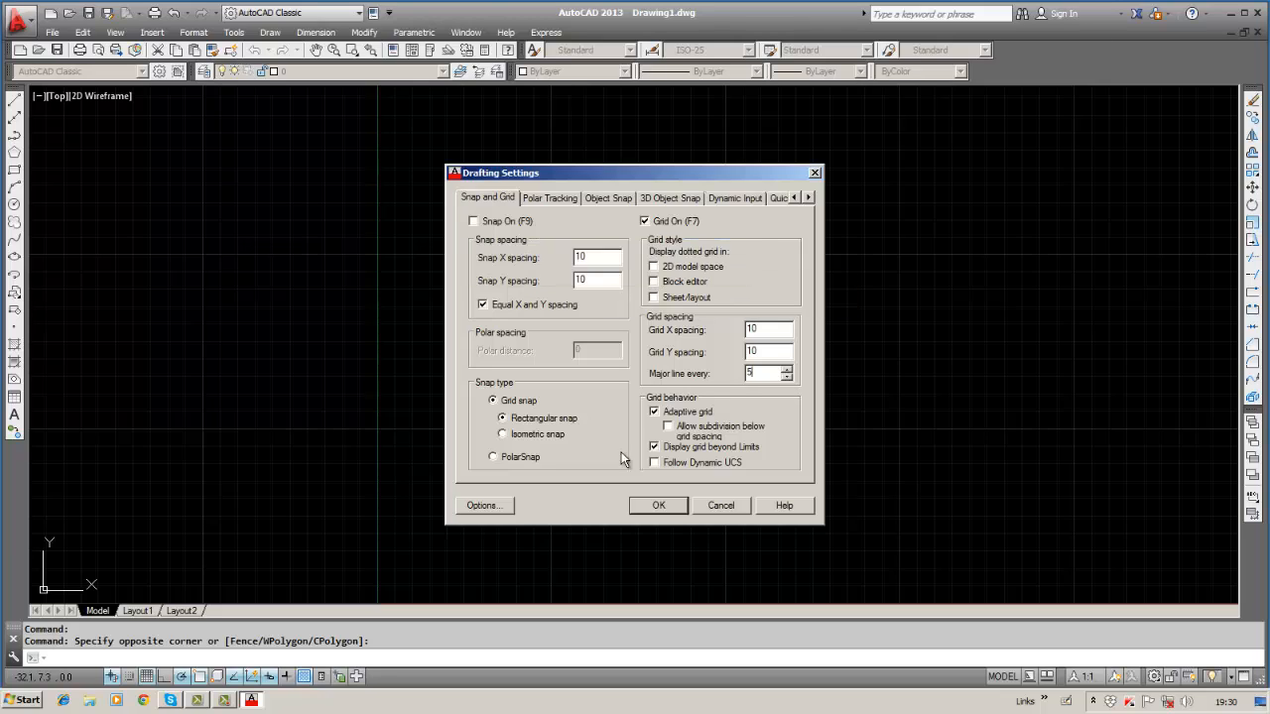
left_click(656, 508)
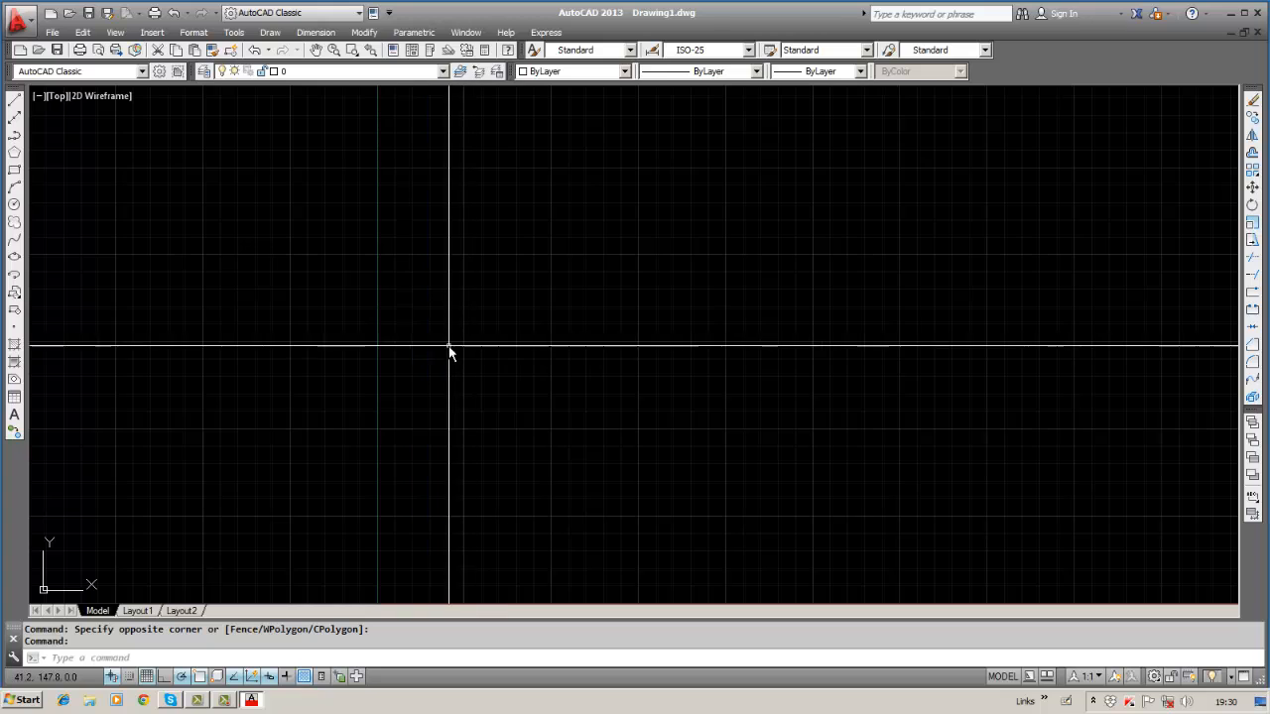
Start a line at the canvas centre, cancel it with Esc, and switch the grid off.
left_click(13, 101)
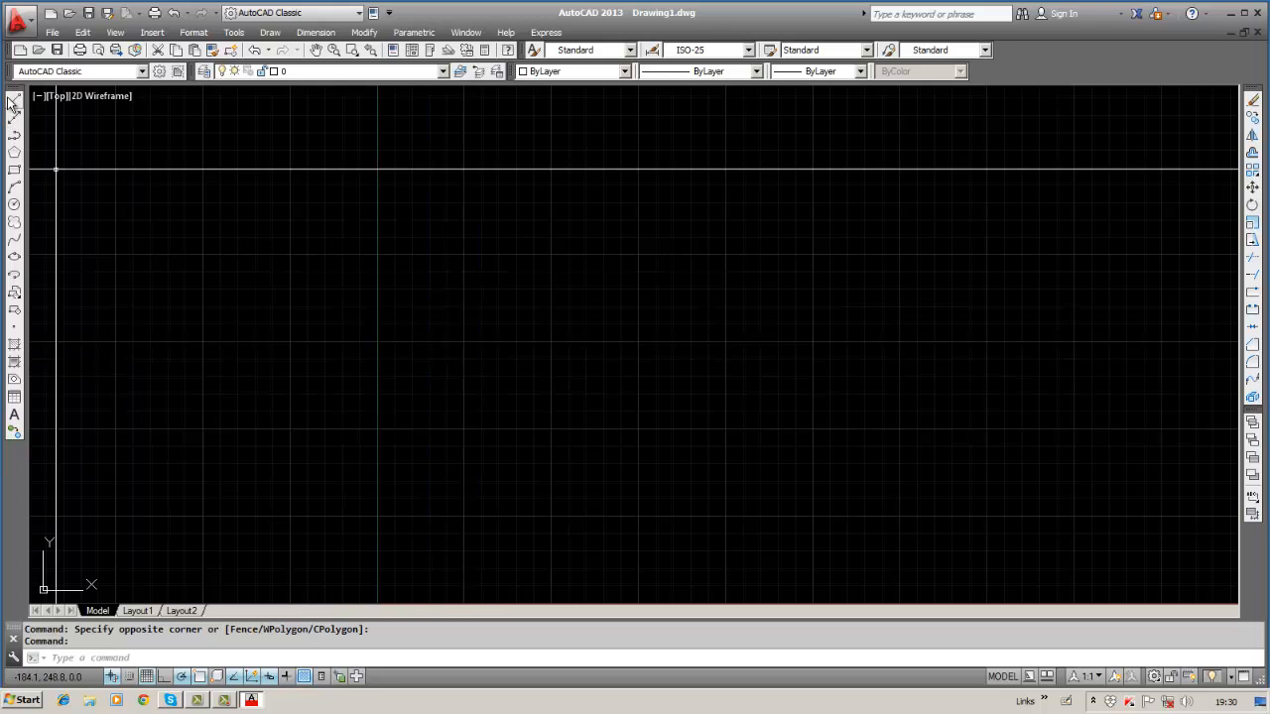
left_click(462, 339)
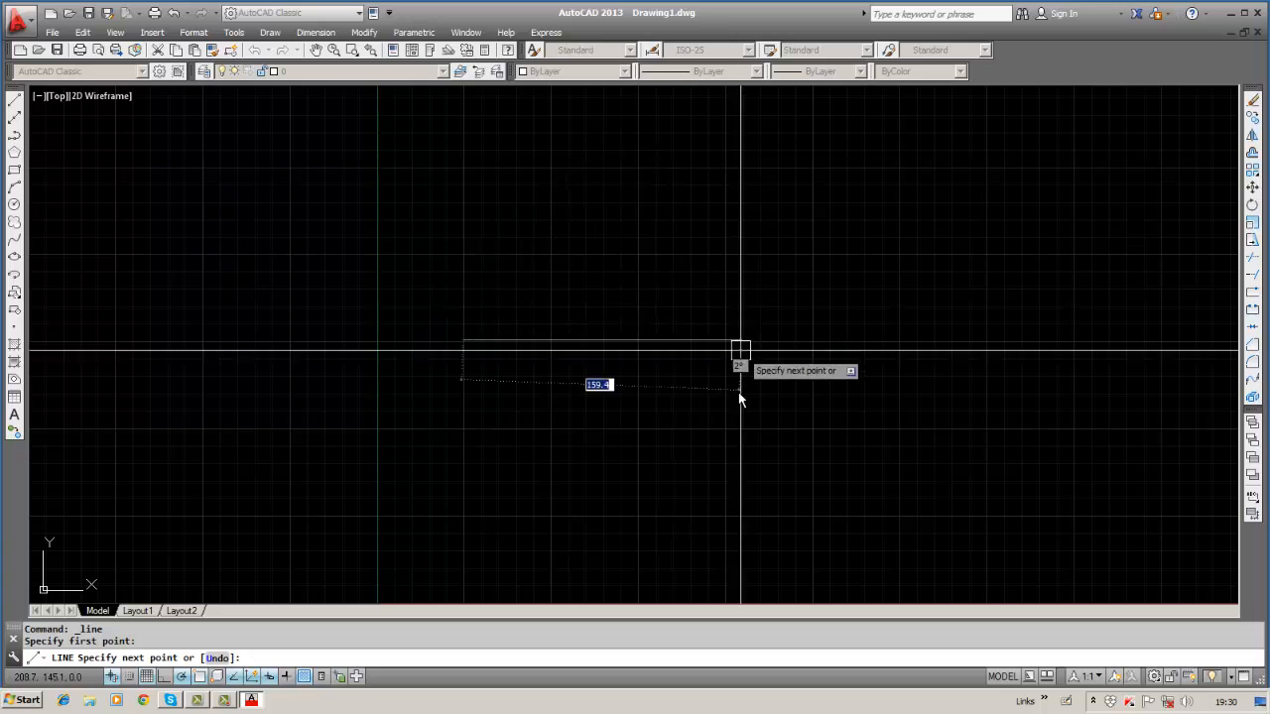
key("Escape")
key("Escape")
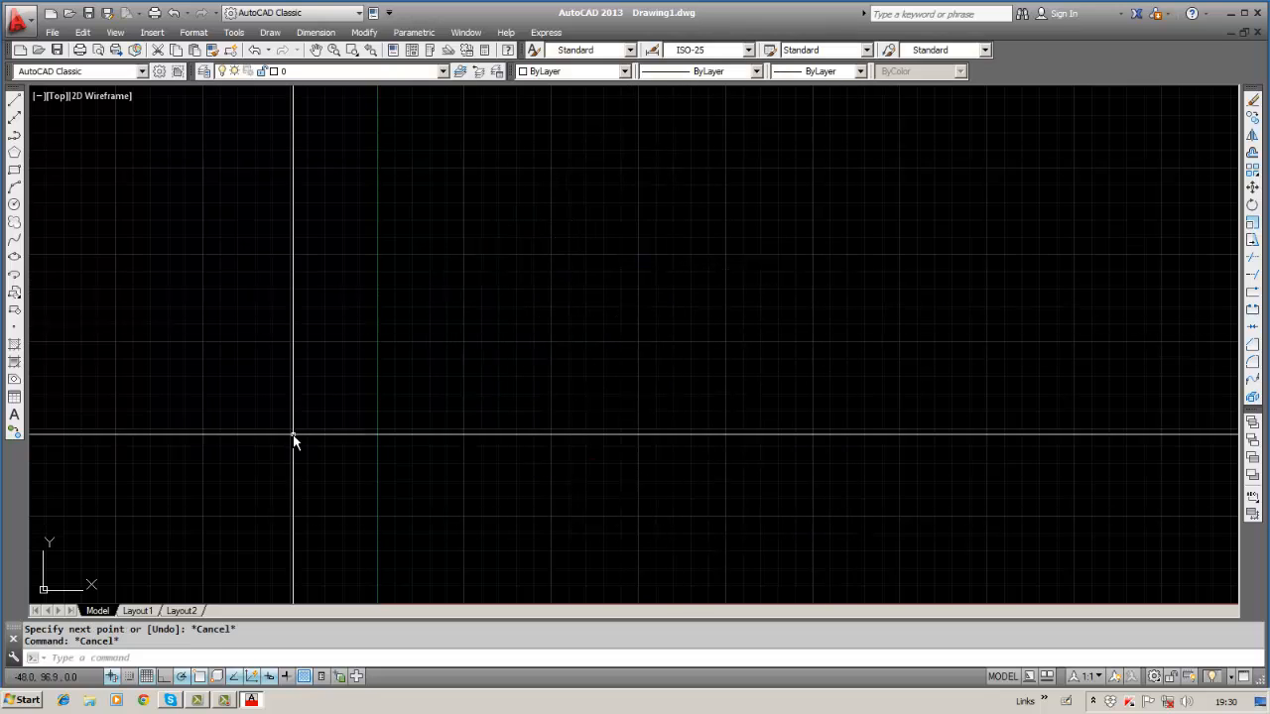
left_click(147, 676)
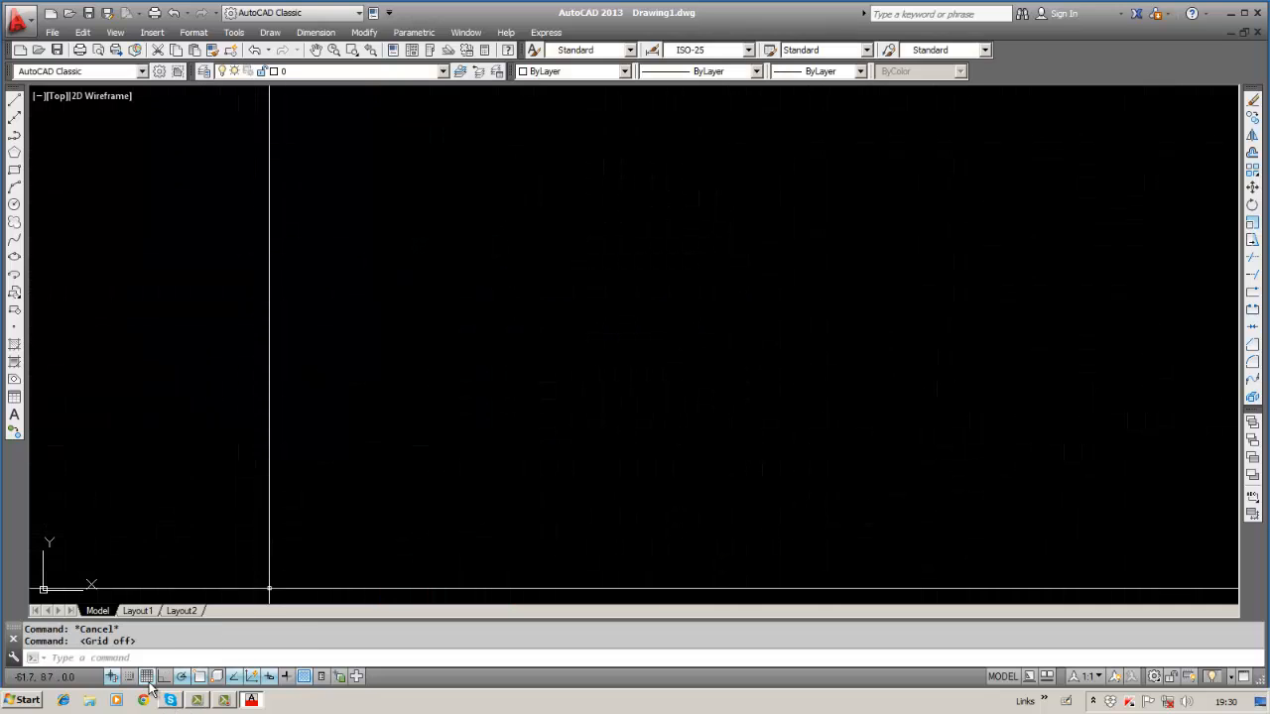
right_click(148, 684)
Turn the grid on in Drafting Settings and confirm.
left_click(178, 659)
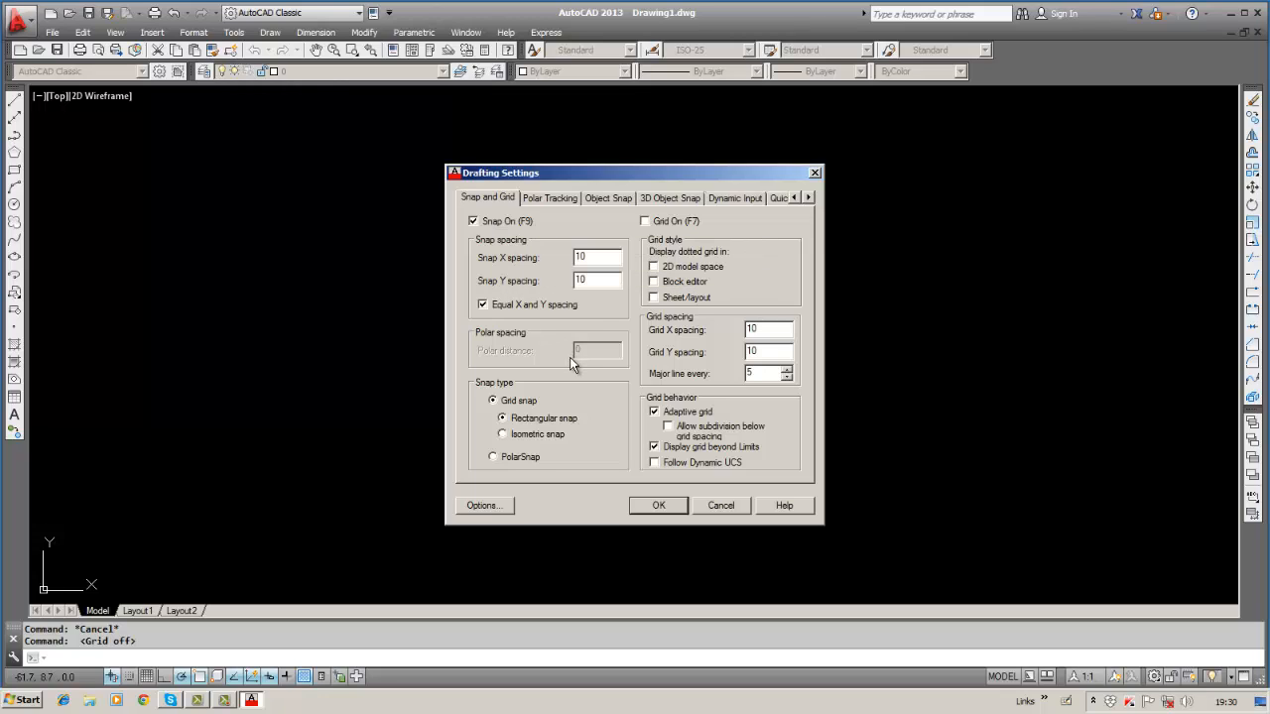
left_click(645, 222)
left_click(658, 505)
left_click(650, 502)
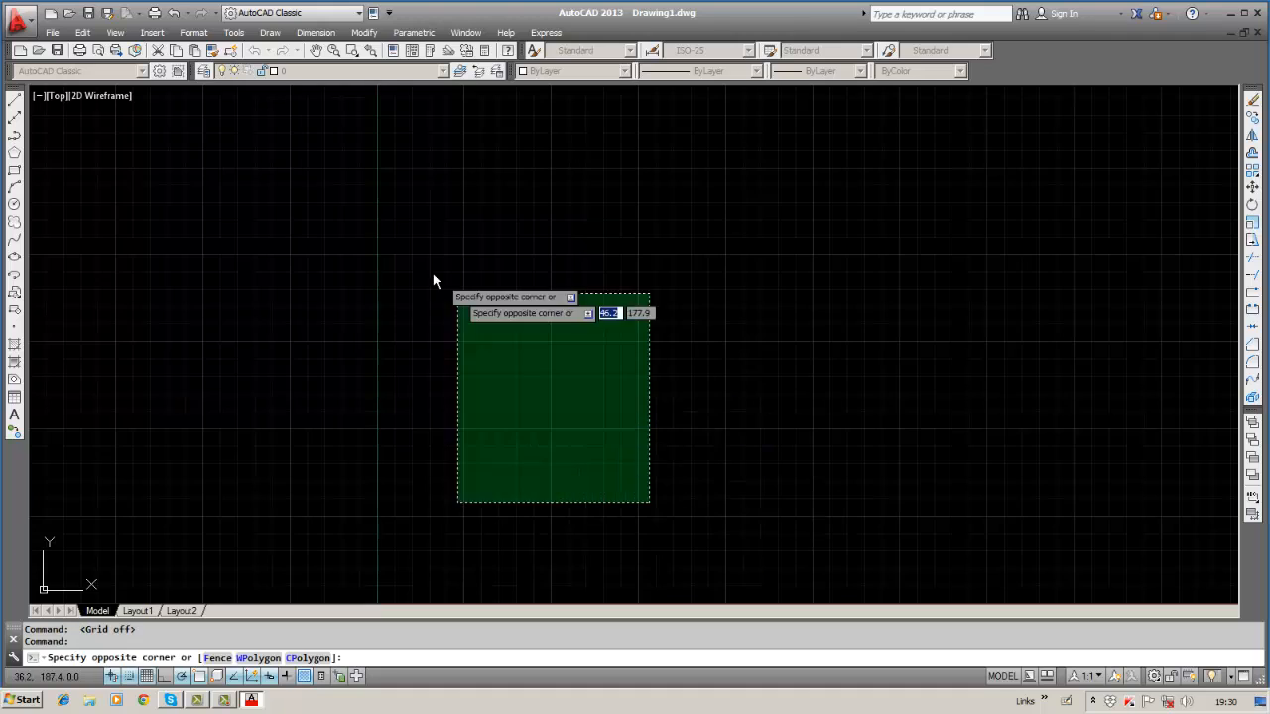
left_click(711, 284)
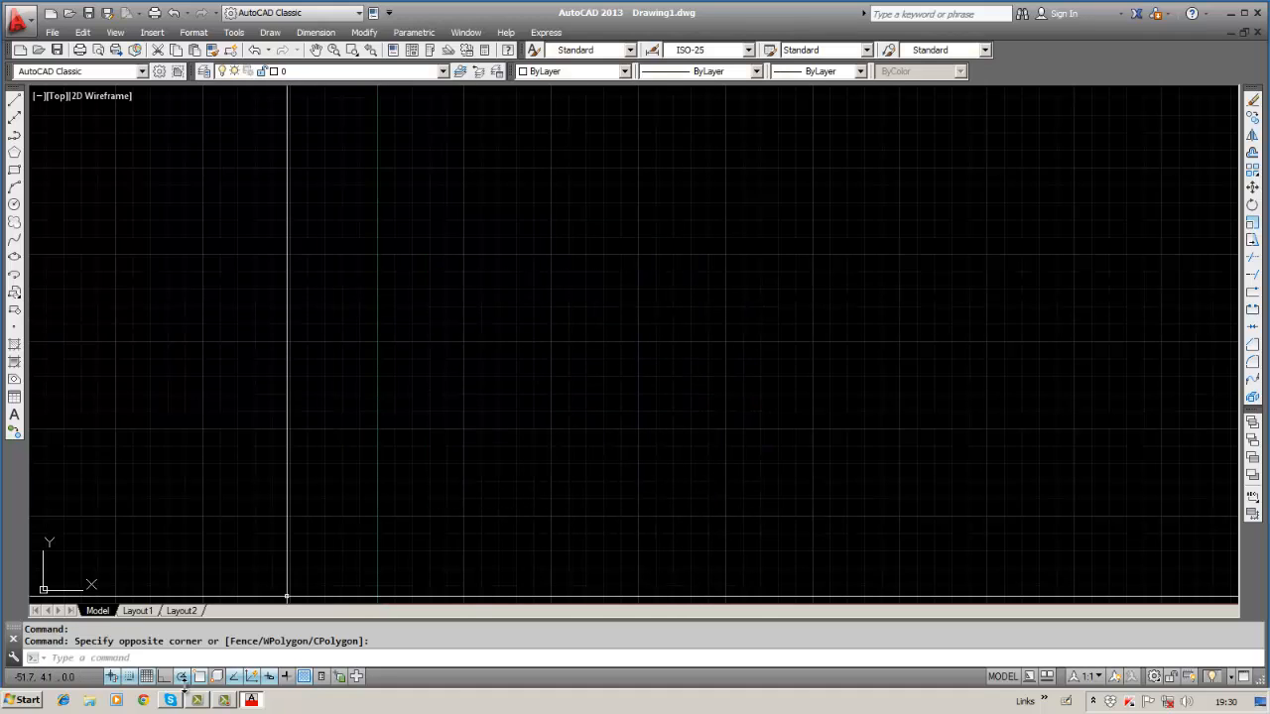
Turn the grid off again through Drafting Settings.
right_click(148, 677)
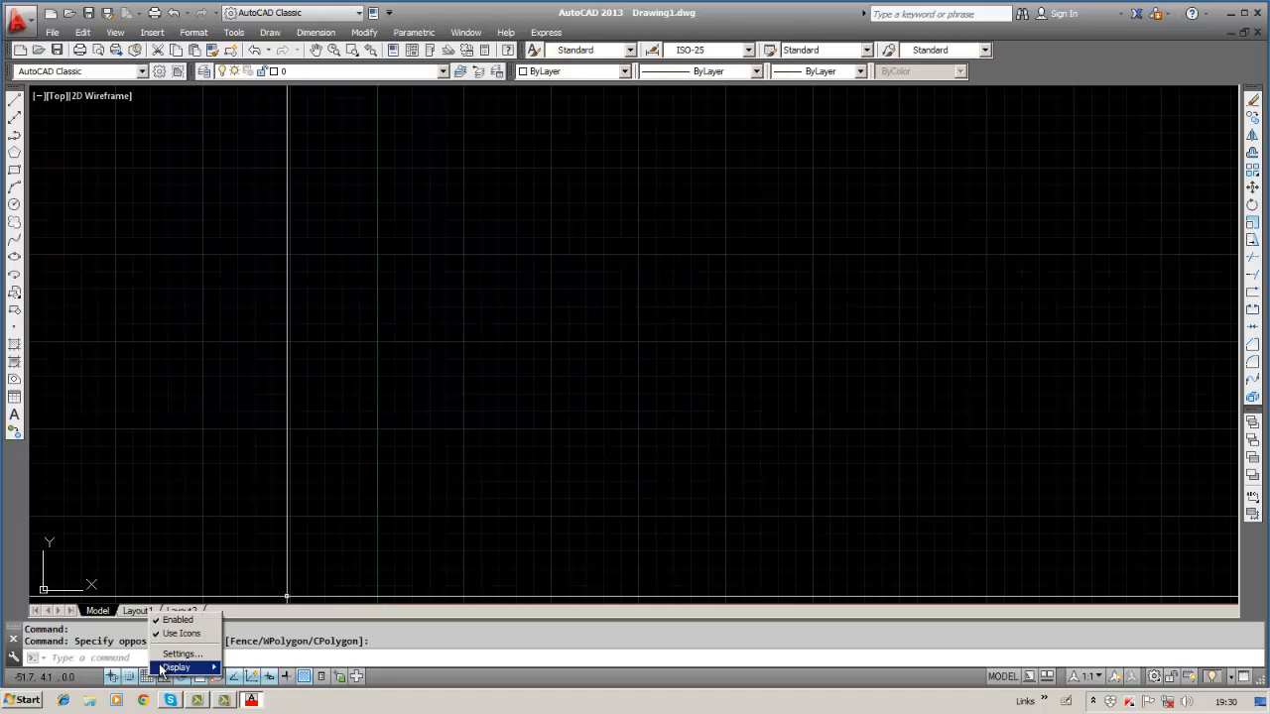
left_click(175, 655)
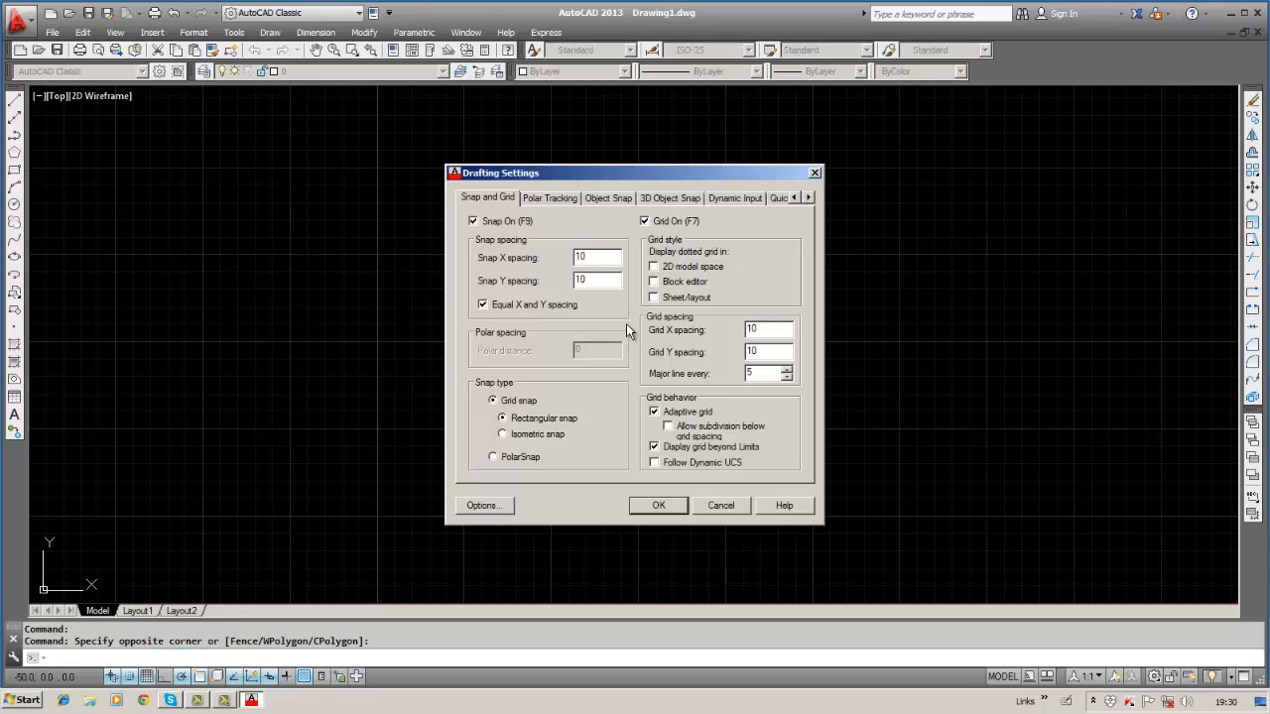
left_click(645, 222)
left_click(658, 505)
left_click(665, 505)
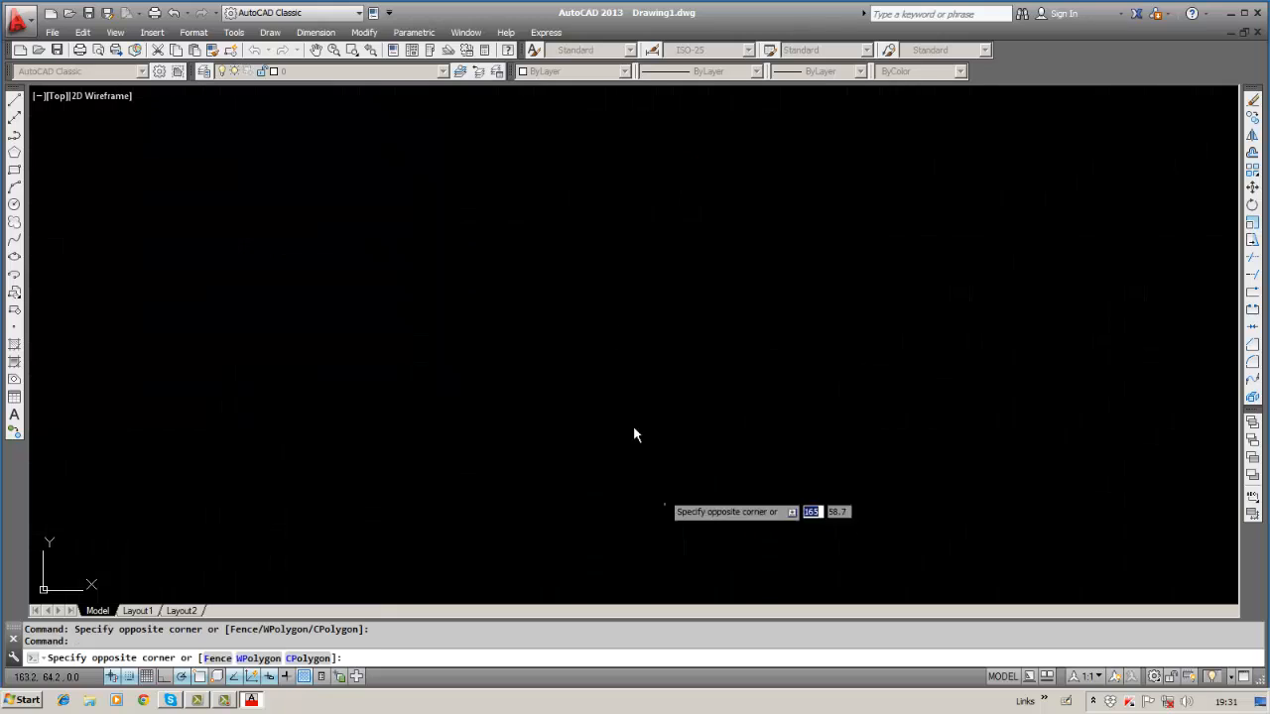
left_click(600, 288)
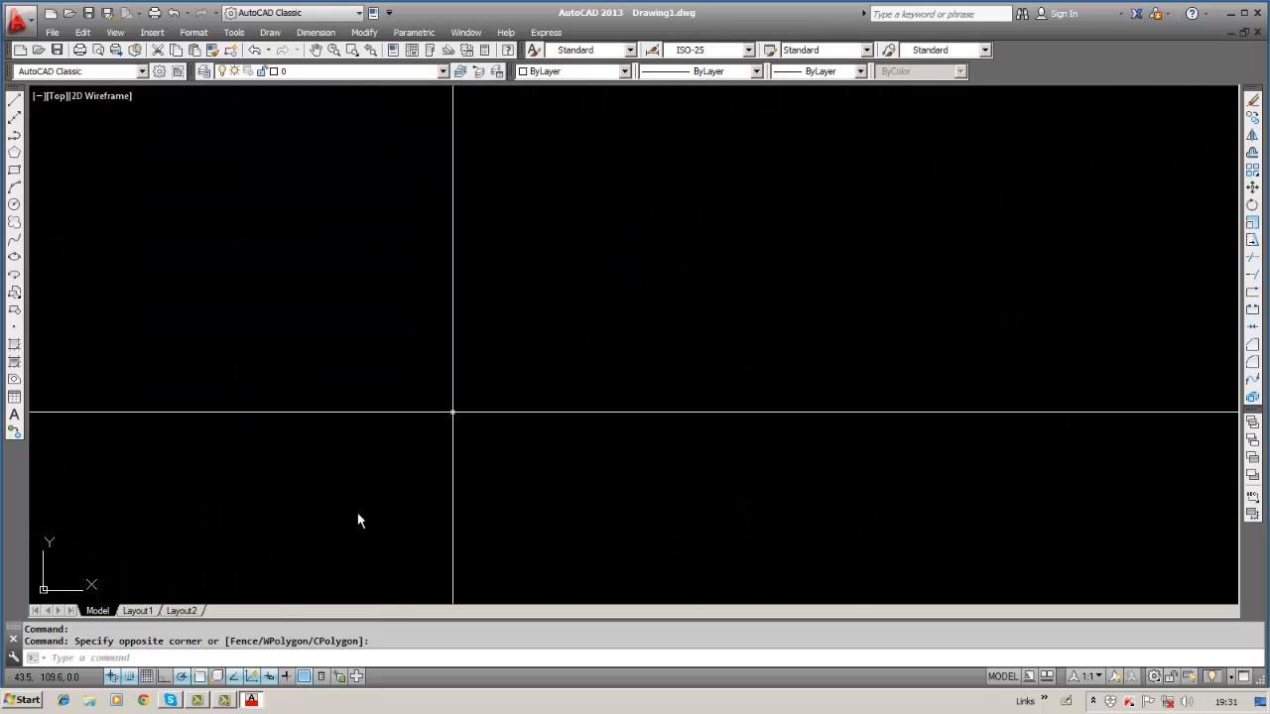
Switch the grid back on in Drafting Settings.
right_click(148, 677)
left_click(173, 656)
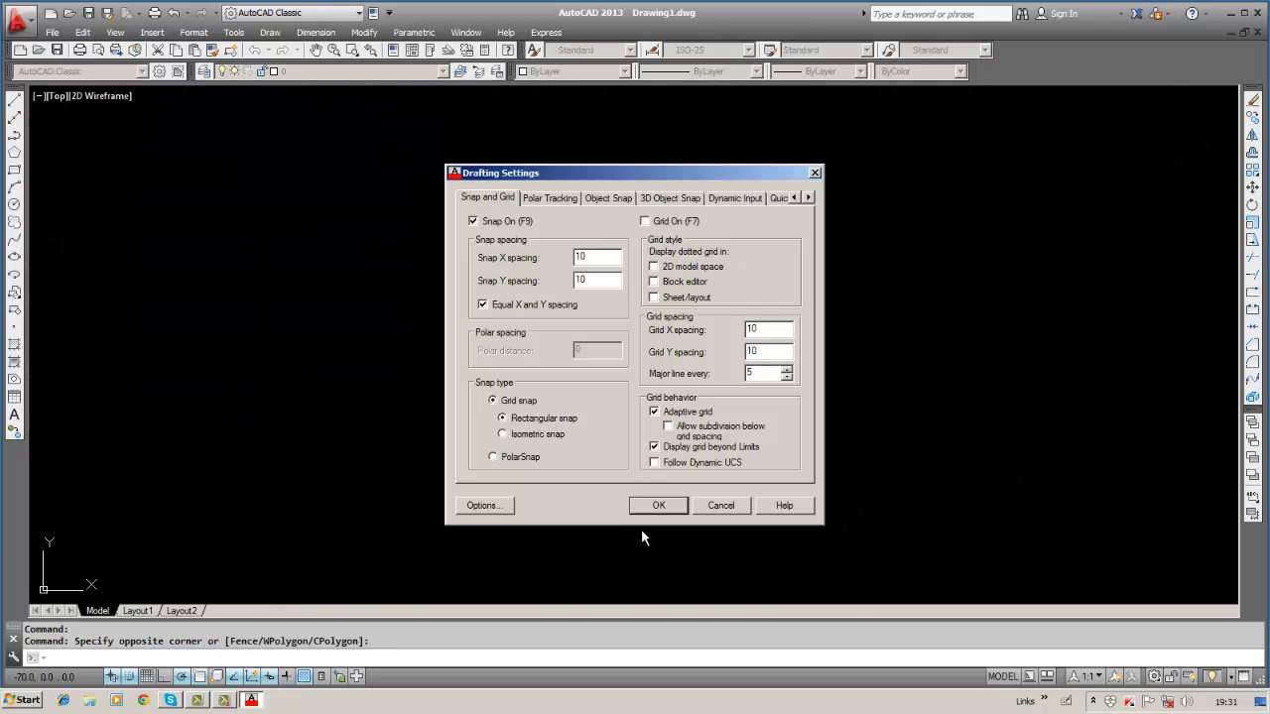
left_click(645, 222)
double_click(674, 506)
left_click(464, 389)
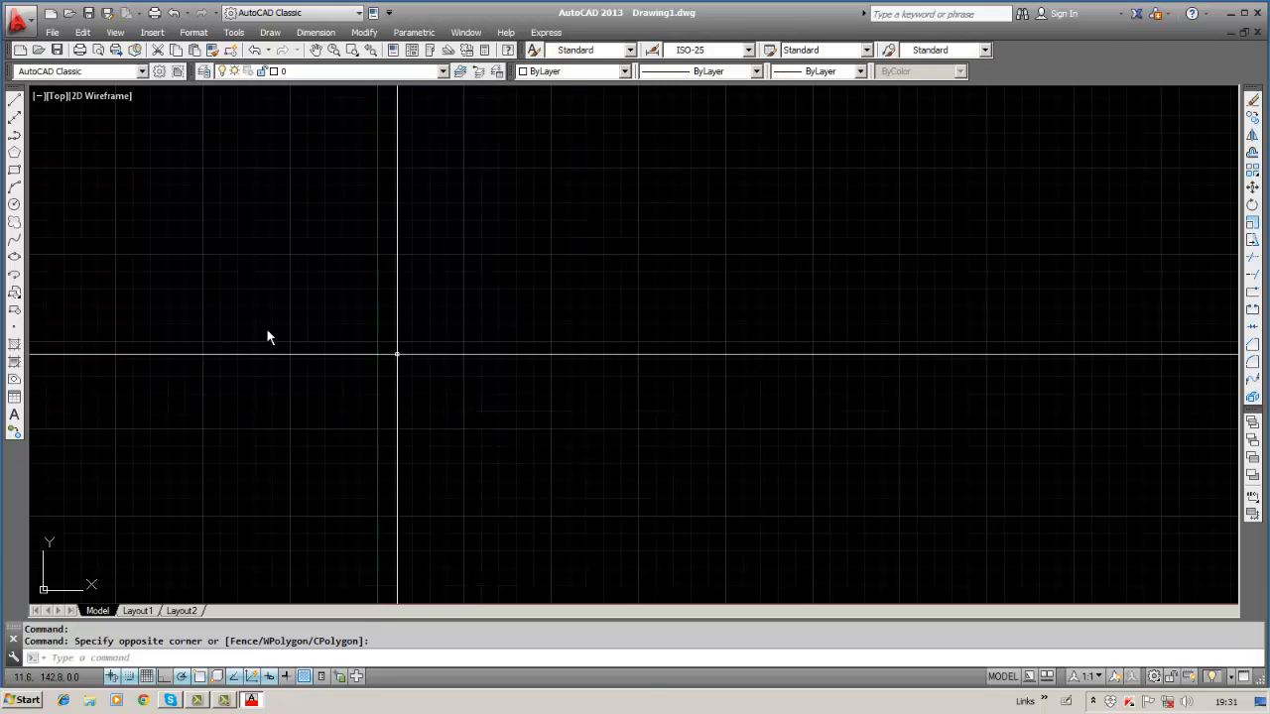
Draw a horizontal line with a short downward leg through snapped points near the centre.
left_click(14, 100)
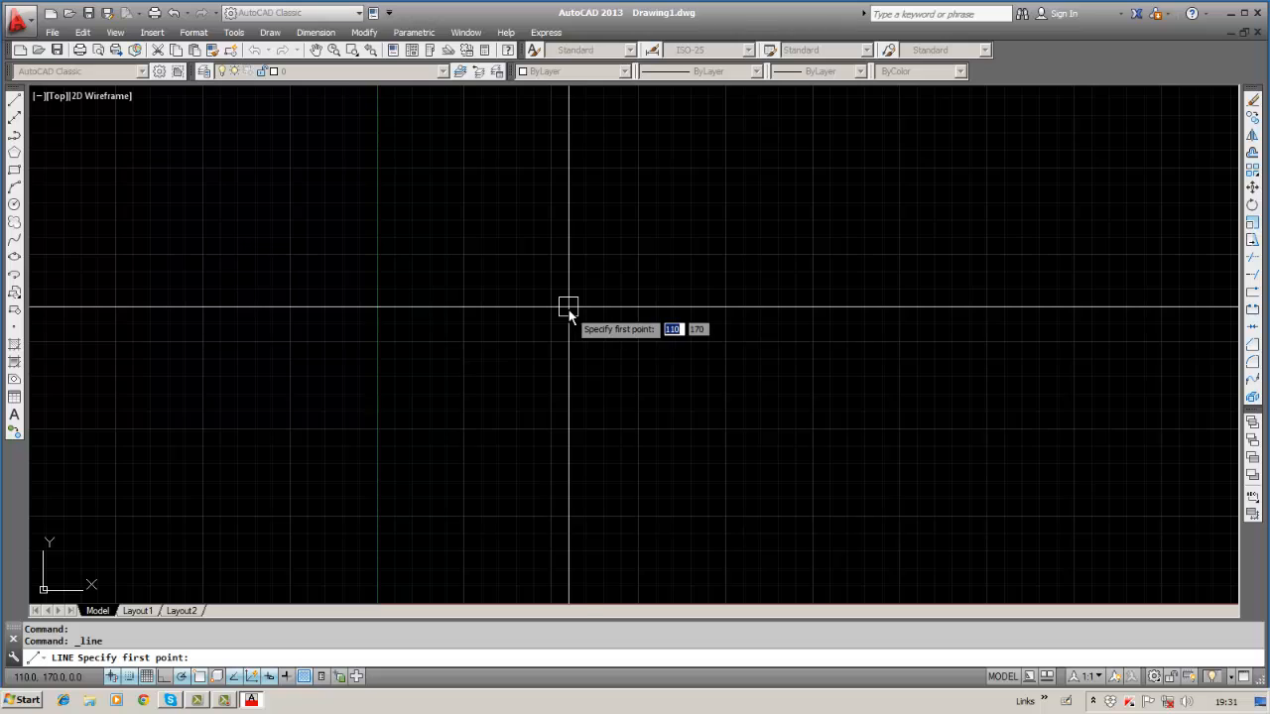
left_click(599, 310)
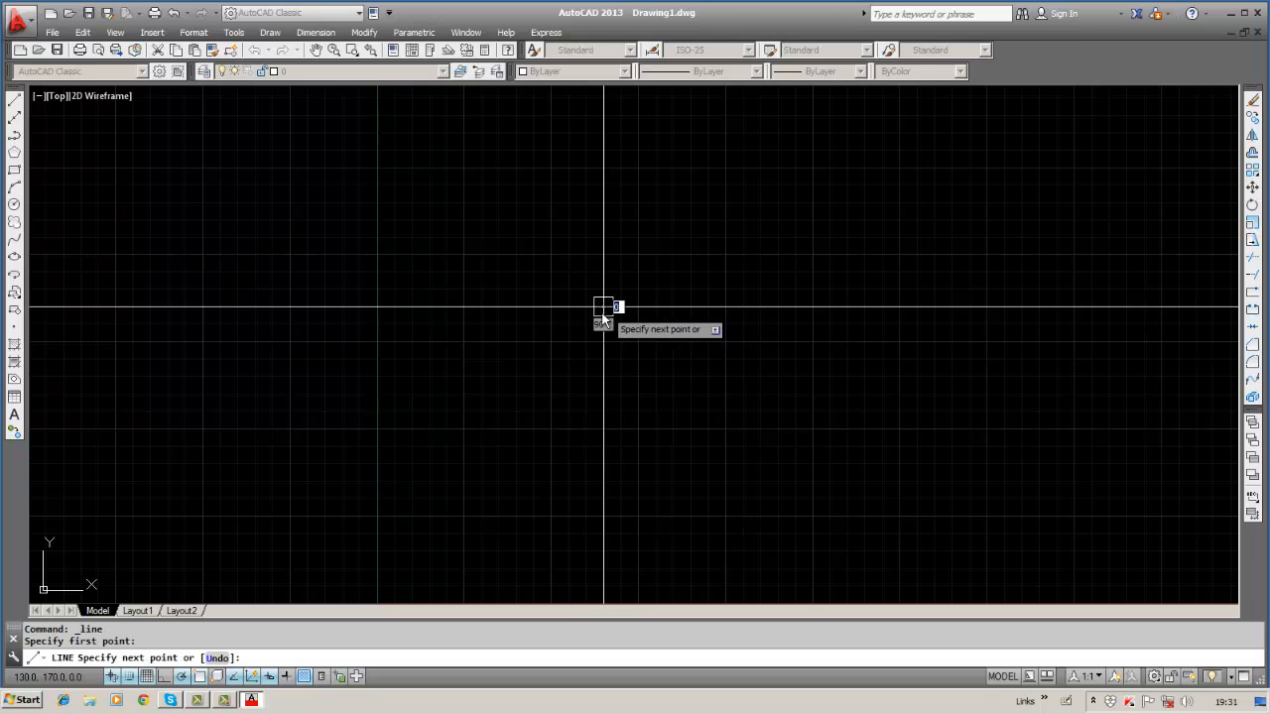
left_click(655, 308)
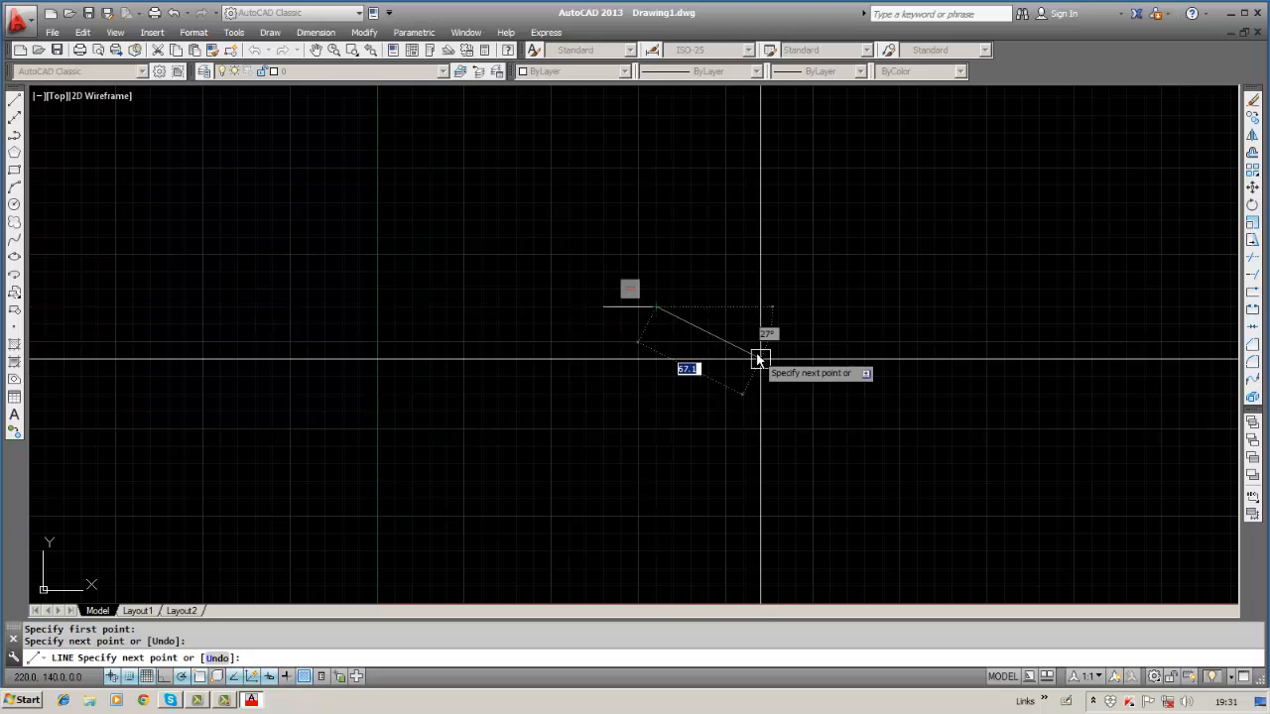
left_click(742, 306)
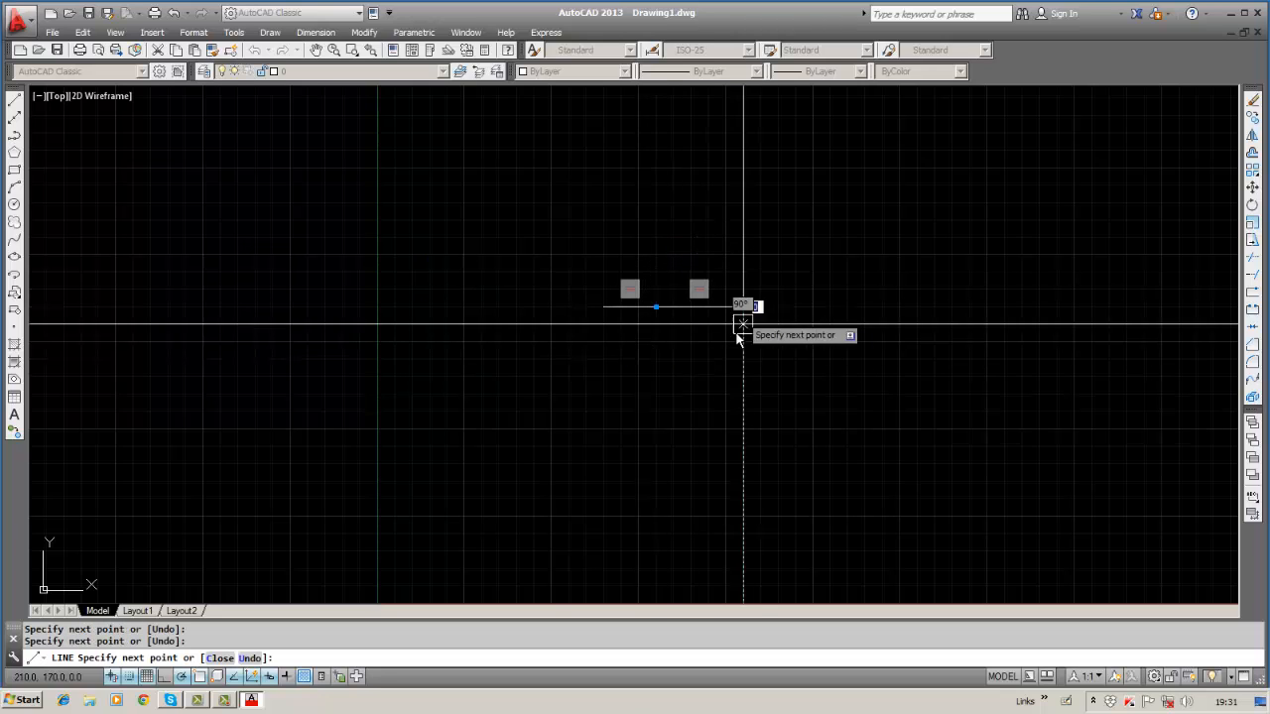
left_click(742, 343)
key("Escape")
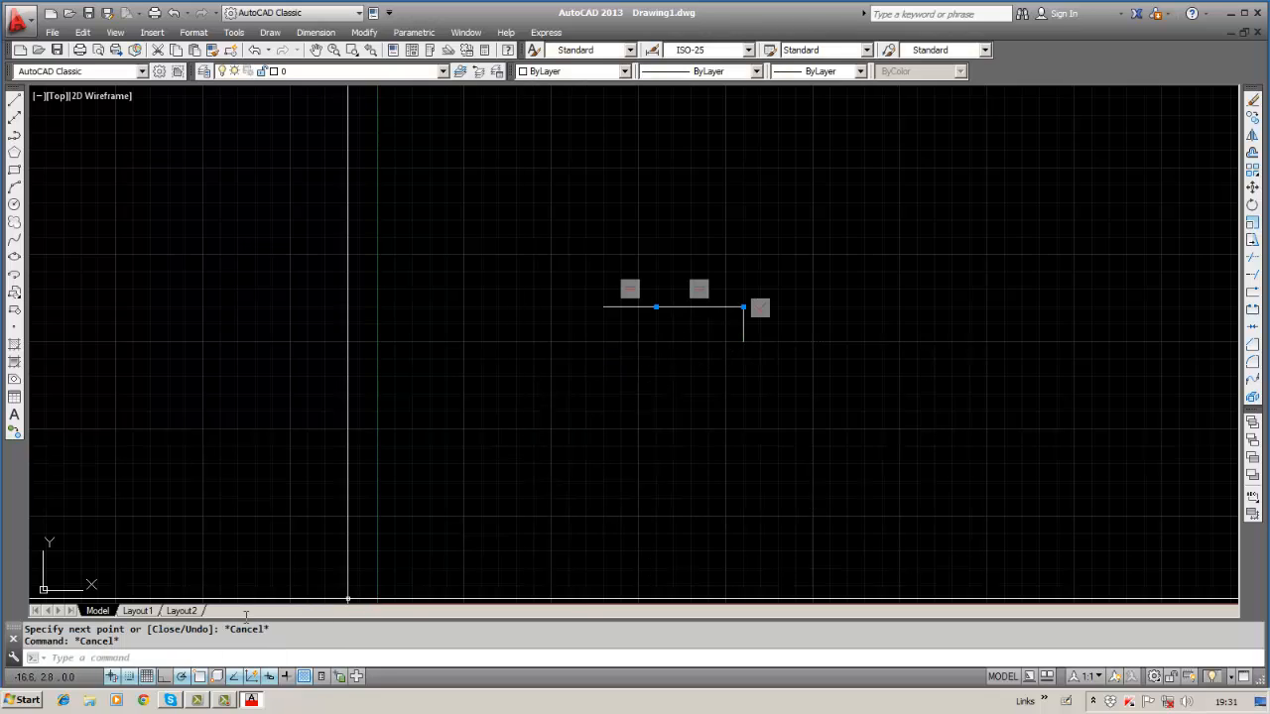
right_click(151, 676)
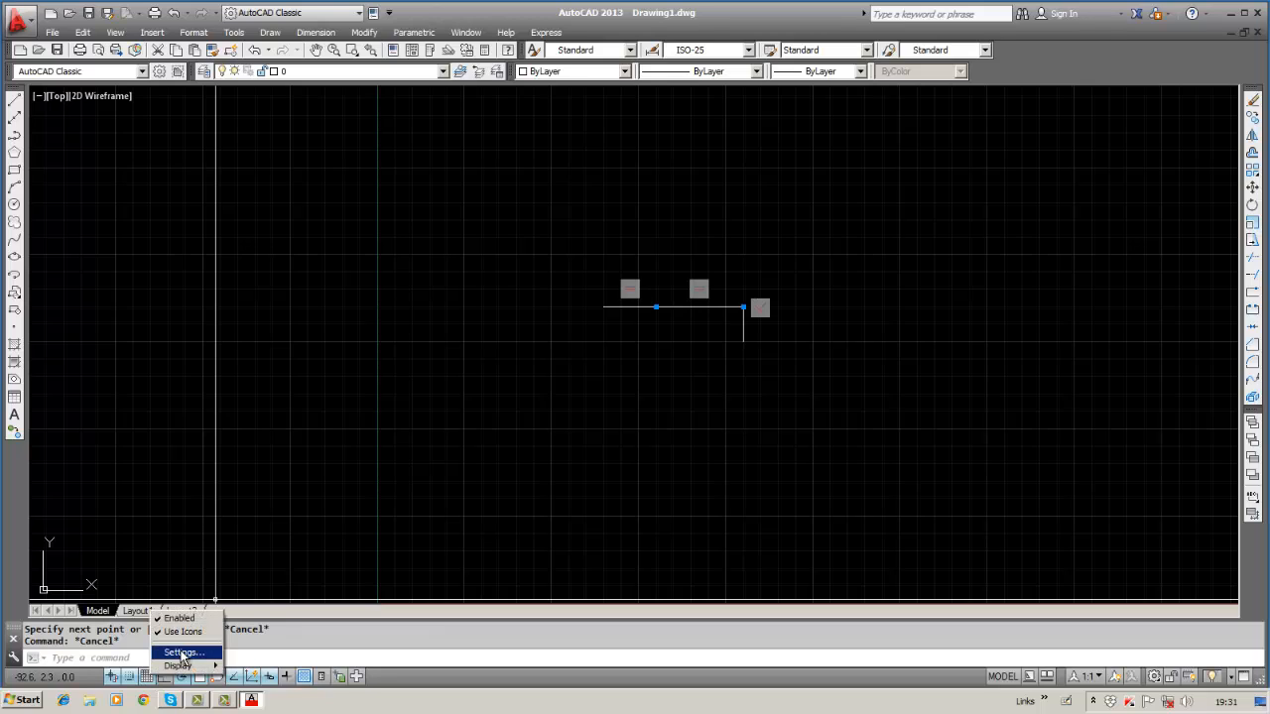
Erase both joined lines using Erase with a W window selection around them.
left_click(182, 654)
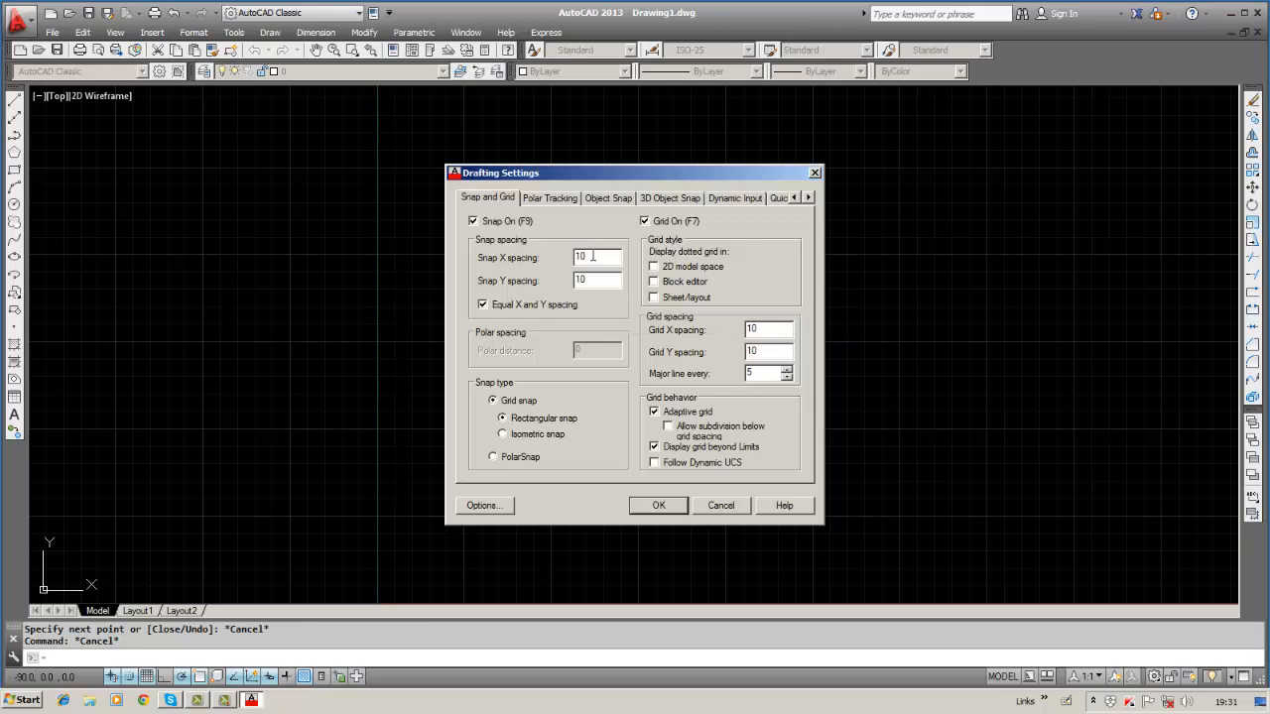
left_click(633, 501)
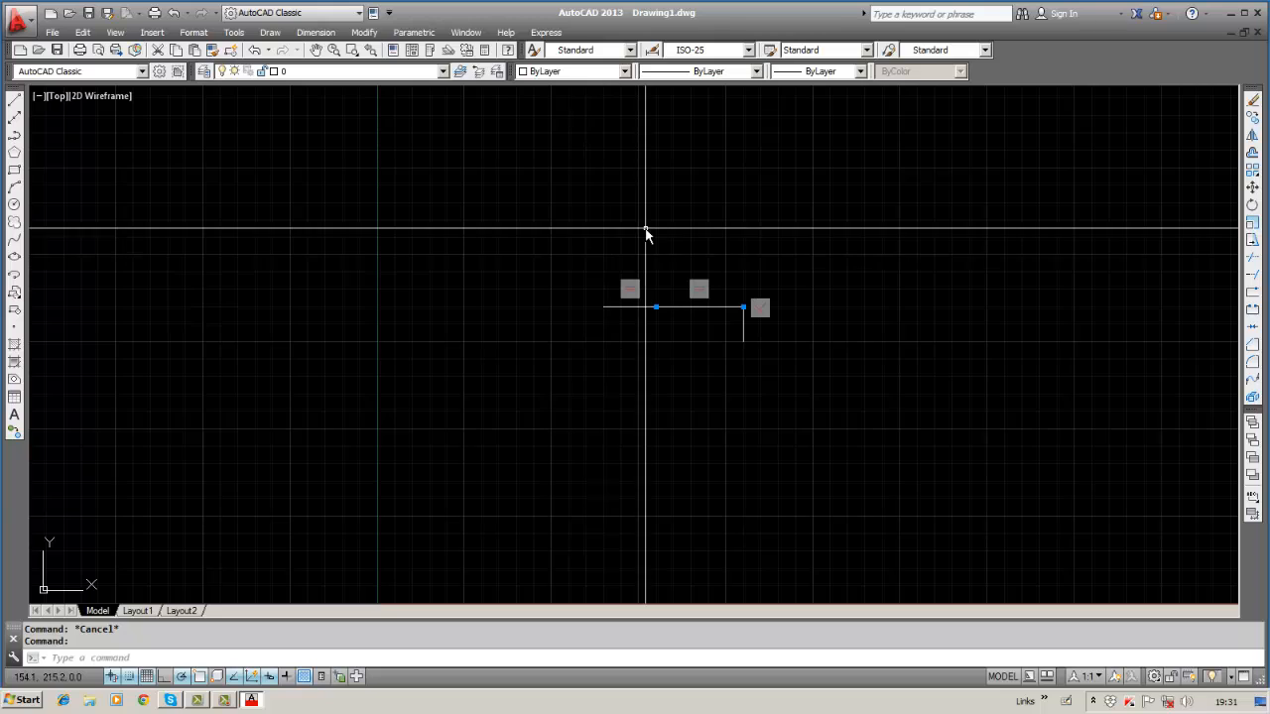
left_click(1253, 101)
type("w")
key("Return")
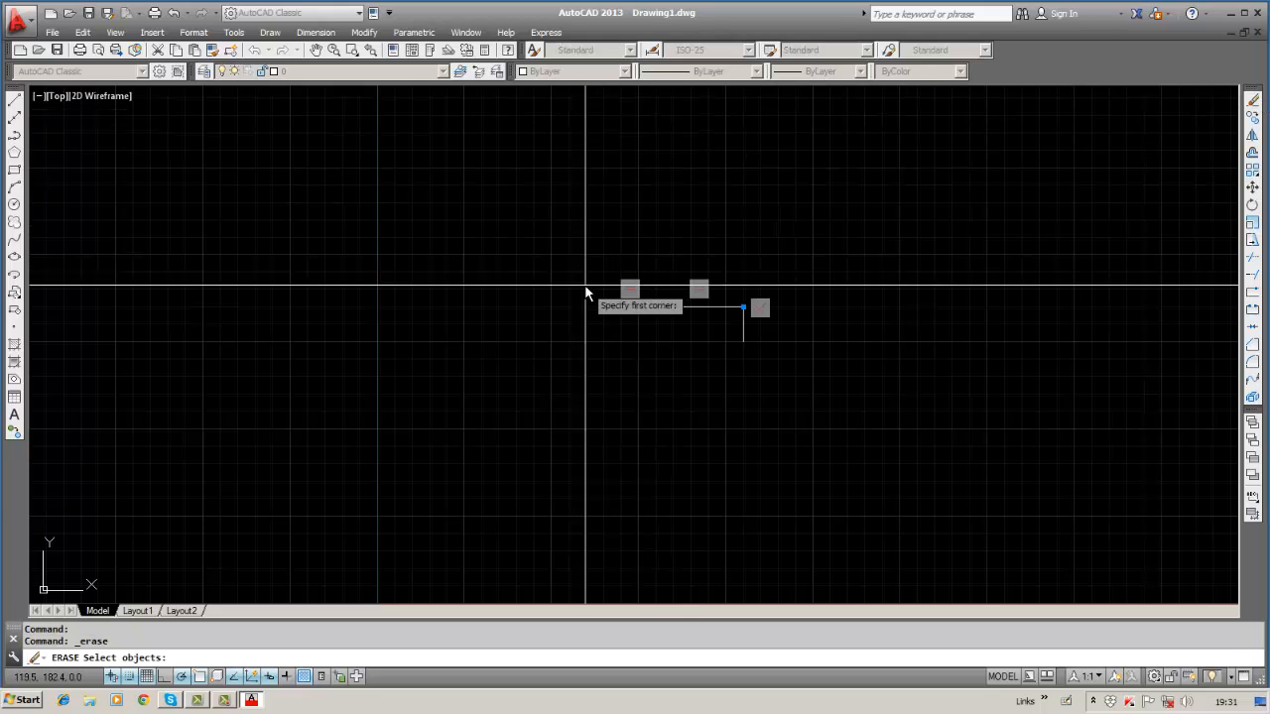
left_click(481, 232)
left_click(865, 392)
key("Return")
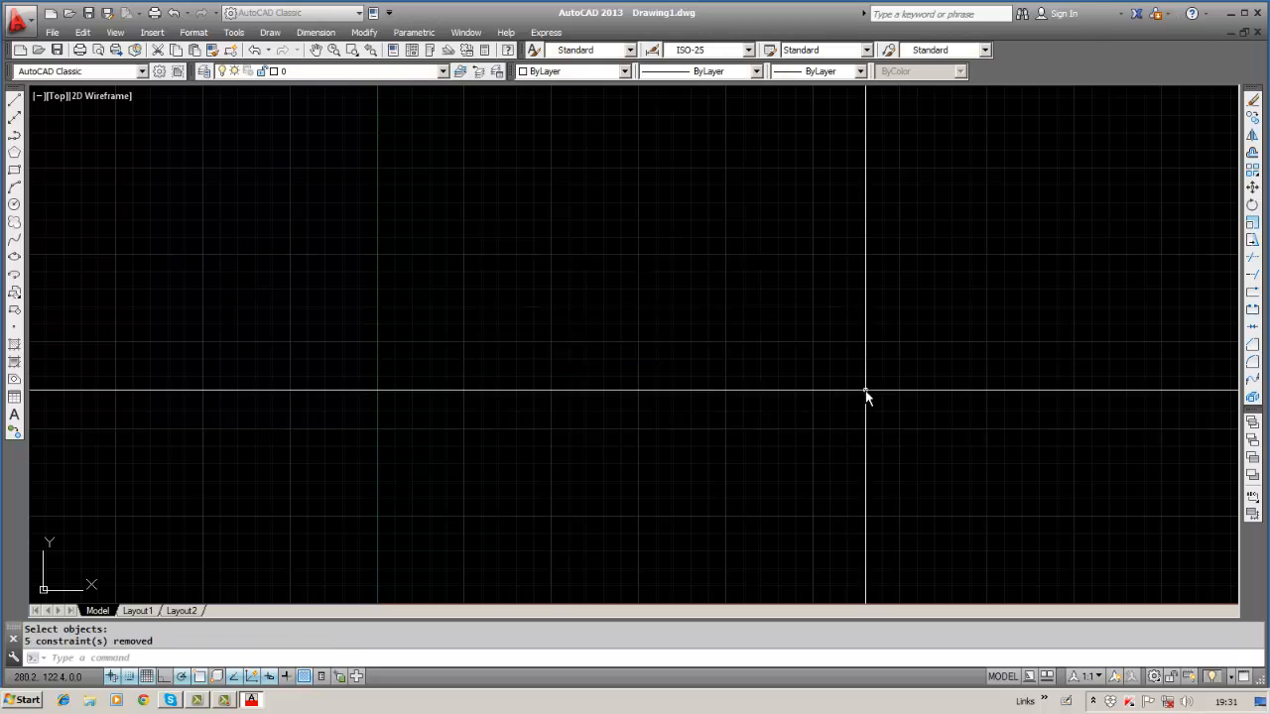
right_click(151, 683)
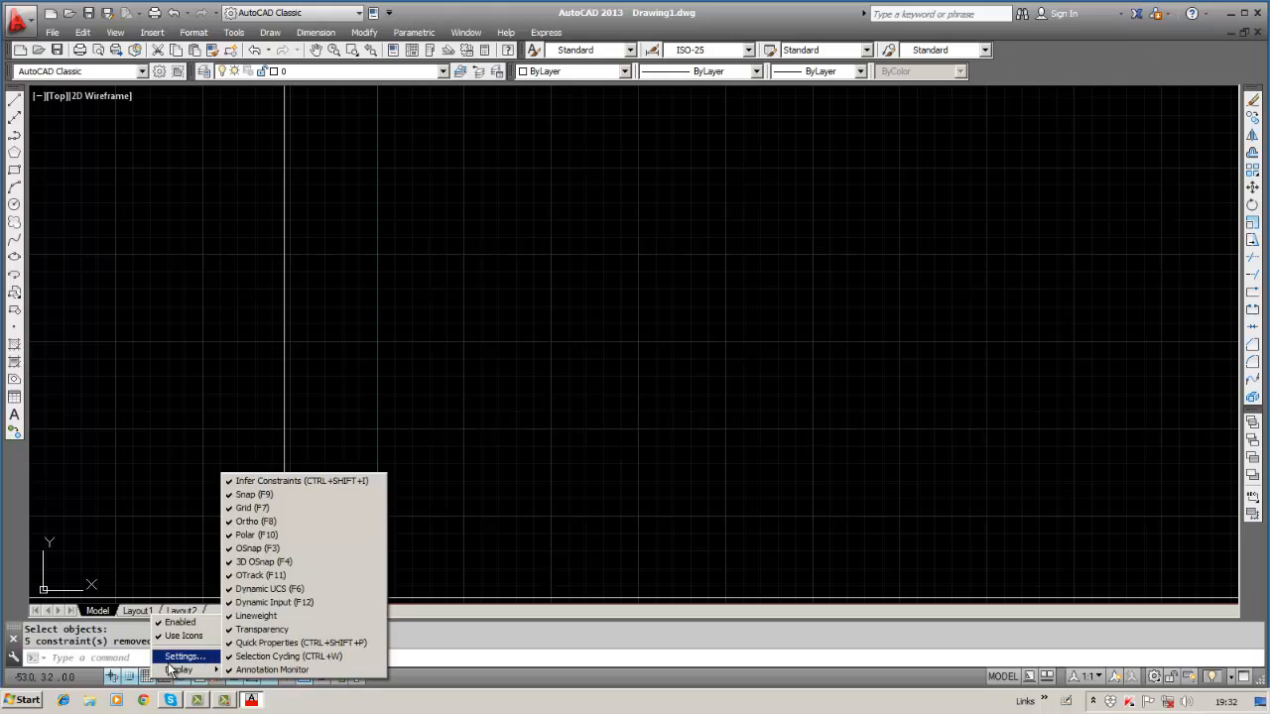
Browse the Polar Tracking, Object Snap, Dynamic Input and Selection Cycling tabs, ending on Object Snap.
left_click(179, 657)
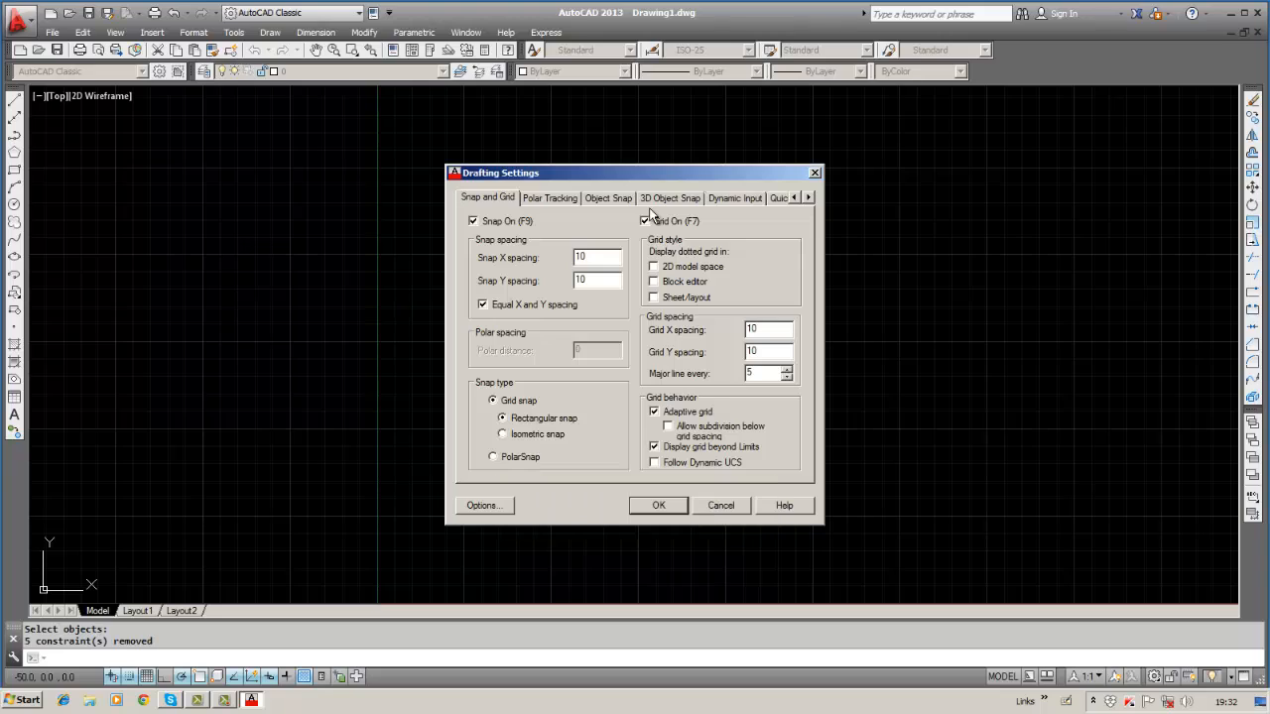
left_click(575, 198)
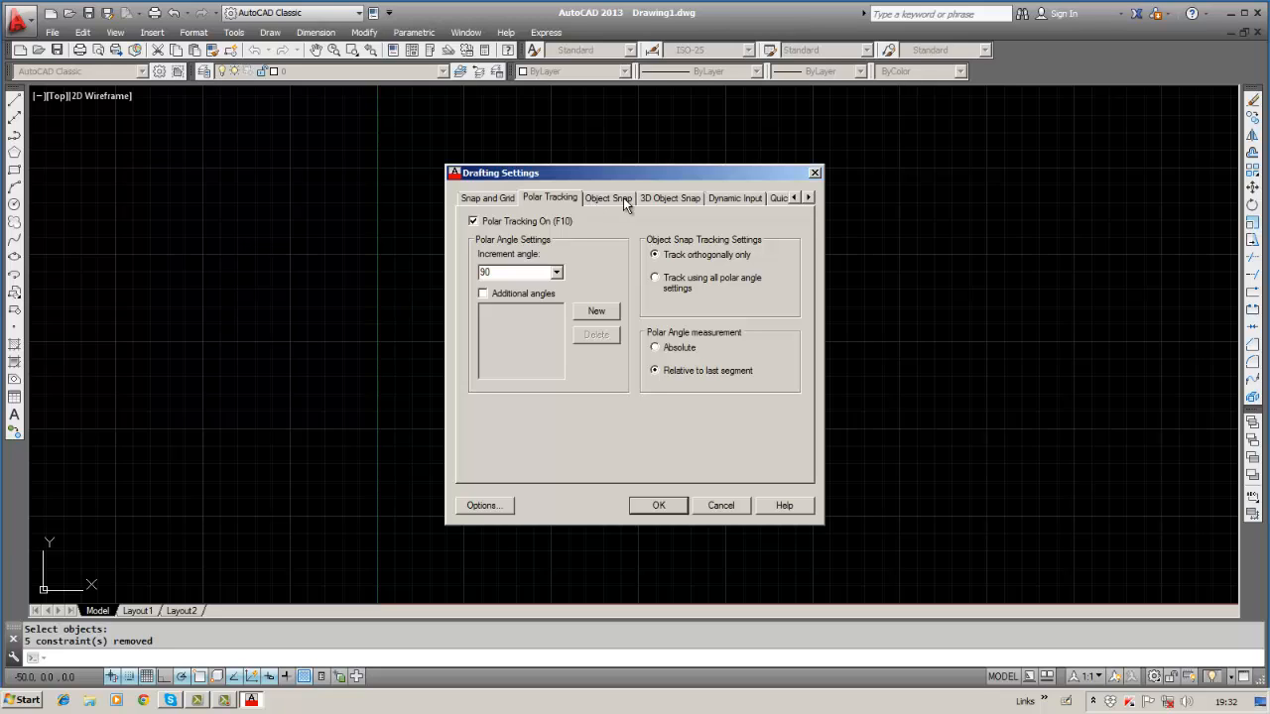
left_click(624, 197)
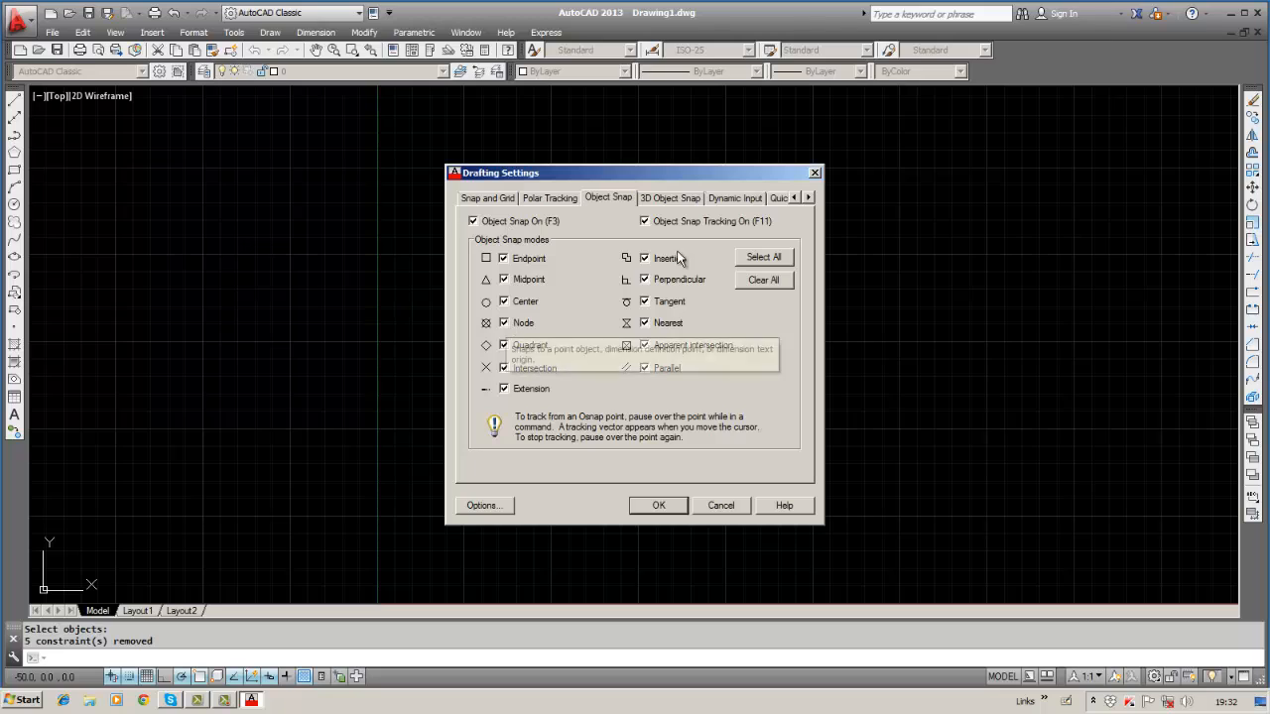
left_click(745, 195)
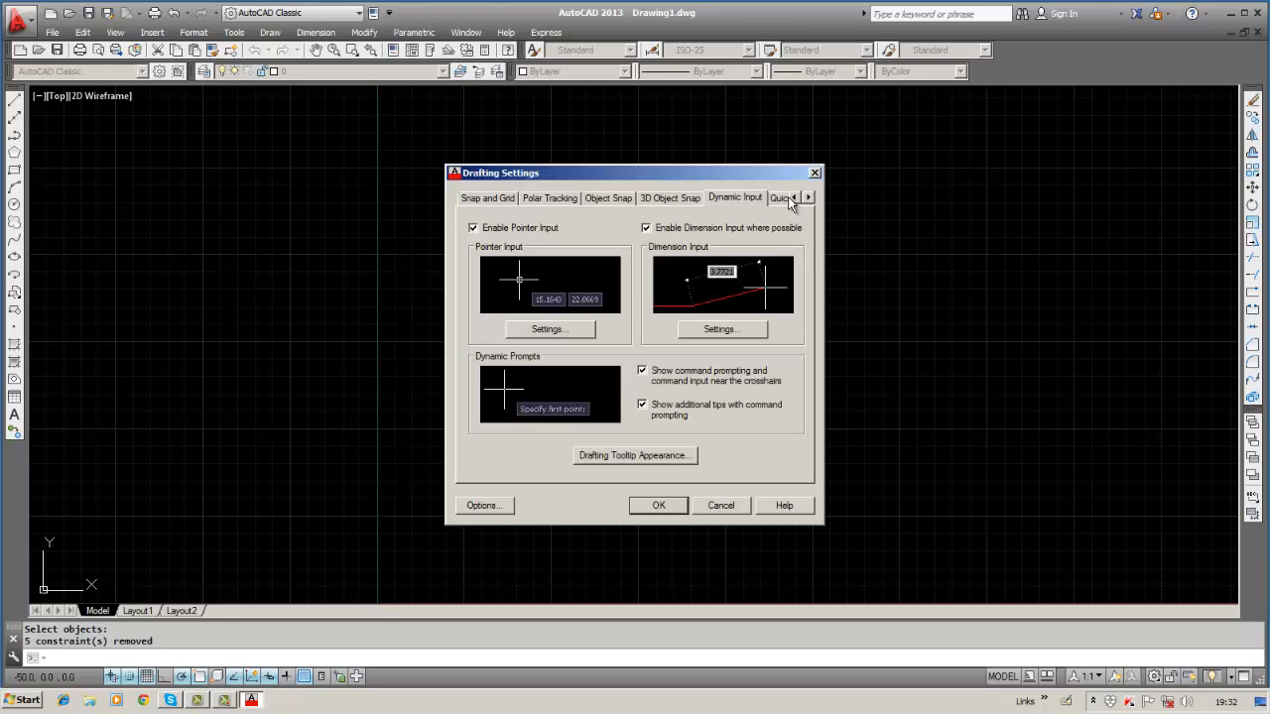
left_click(808, 198)
left_click(809, 198)
left_click(771, 198)
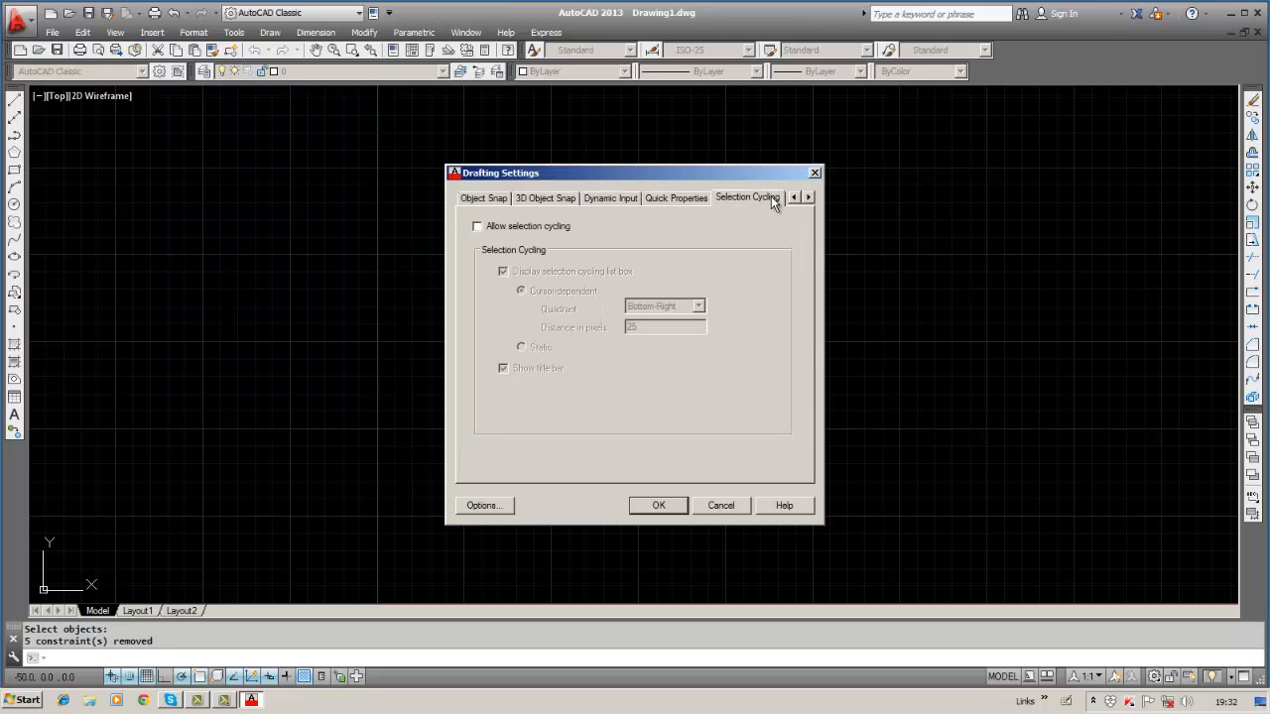
left_click(592, 198)
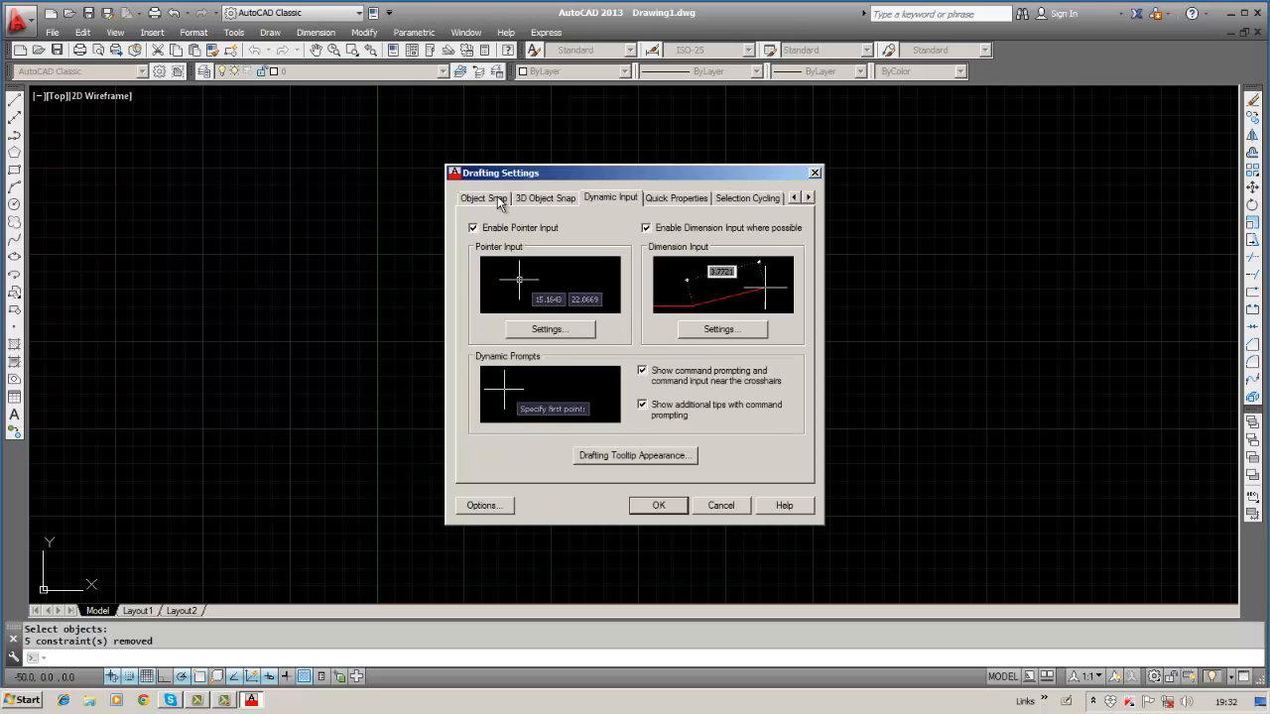
left_click(499, 197)
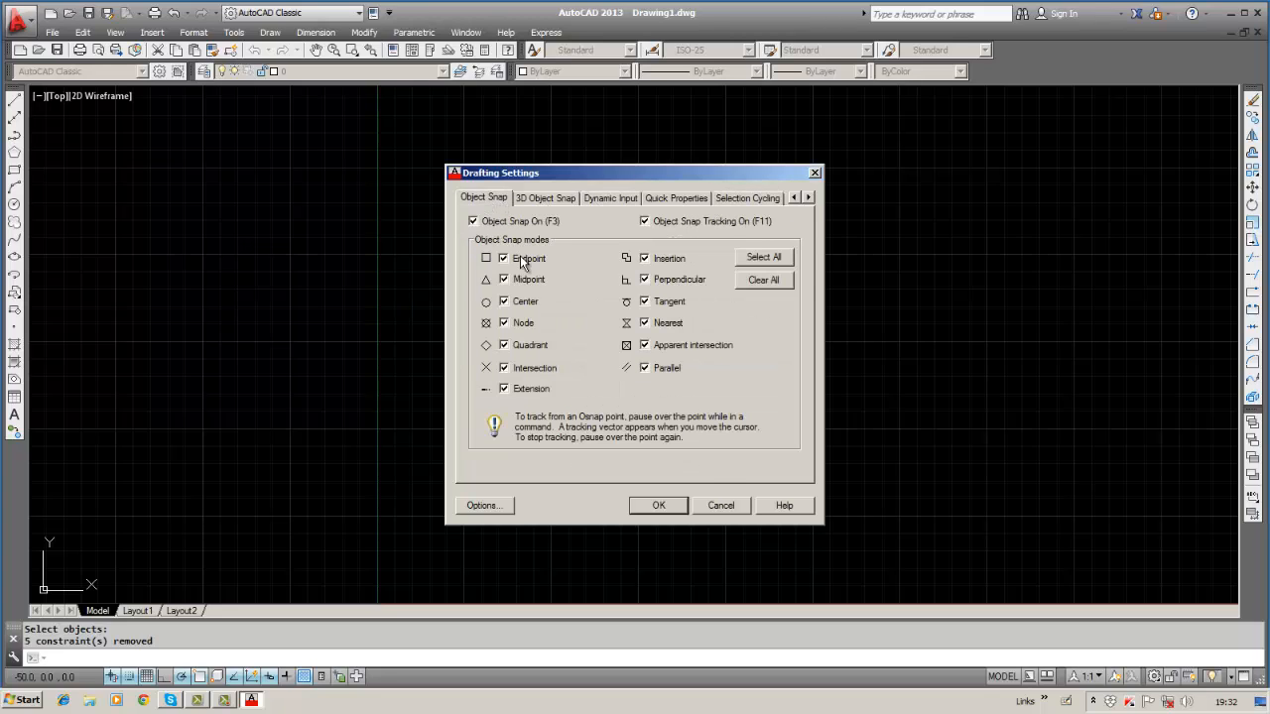
left_click(499, 508)
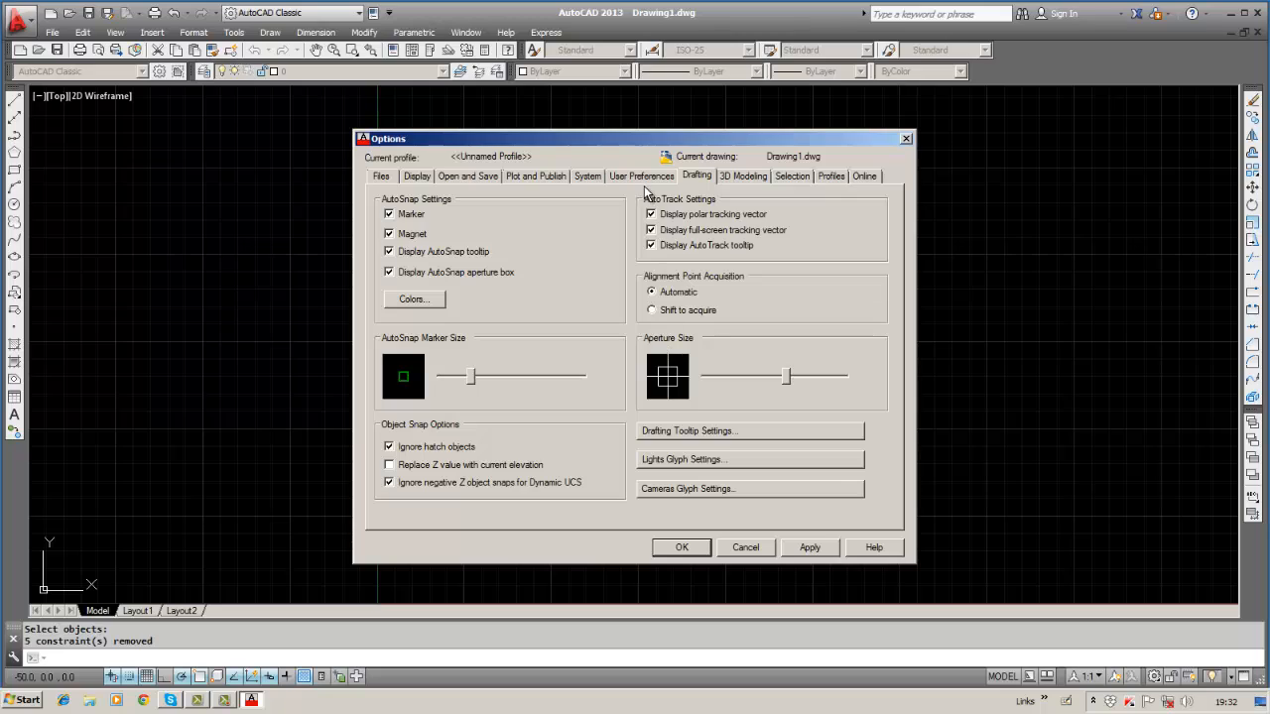
left_click(784, 176)
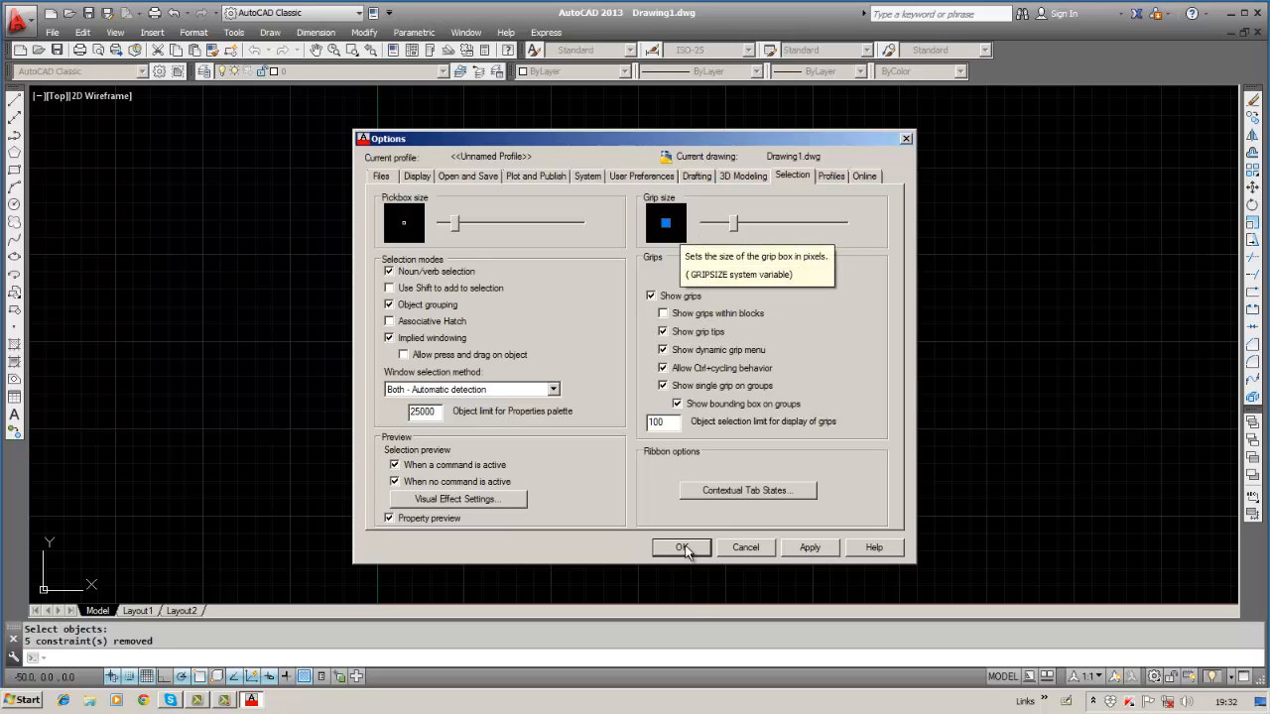
left_click(802, 549)
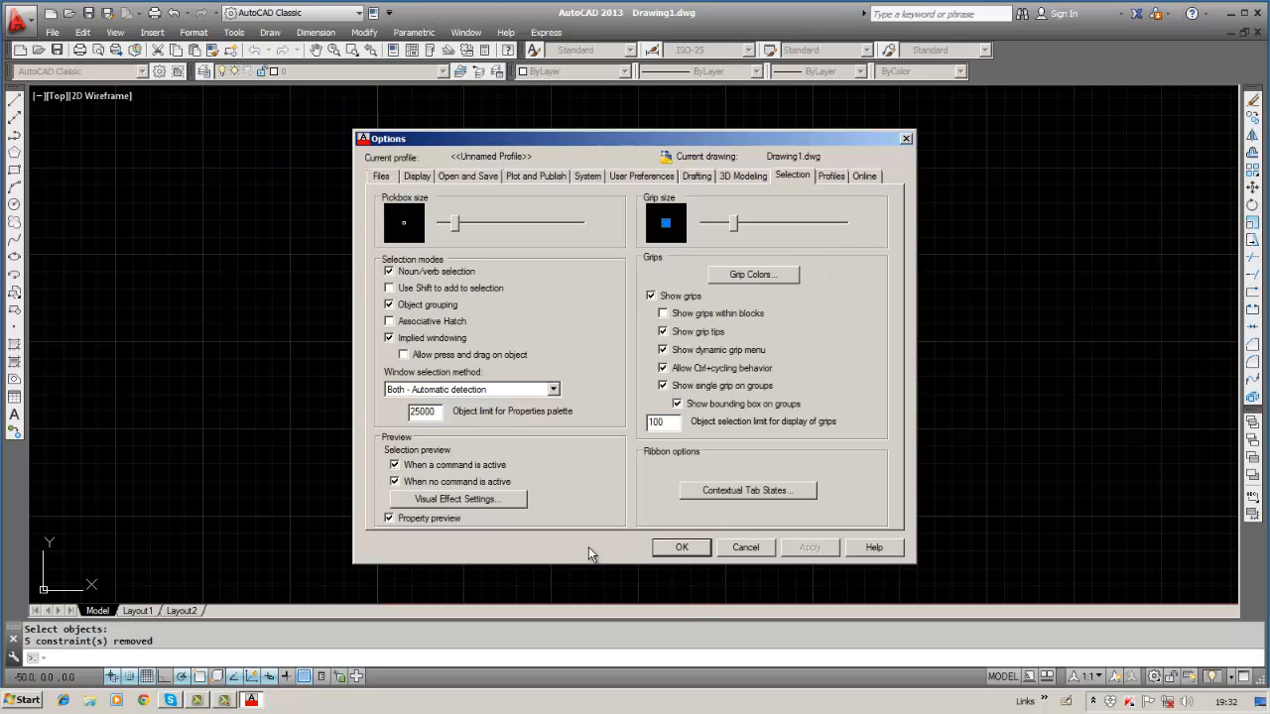
left_click(675, 548)
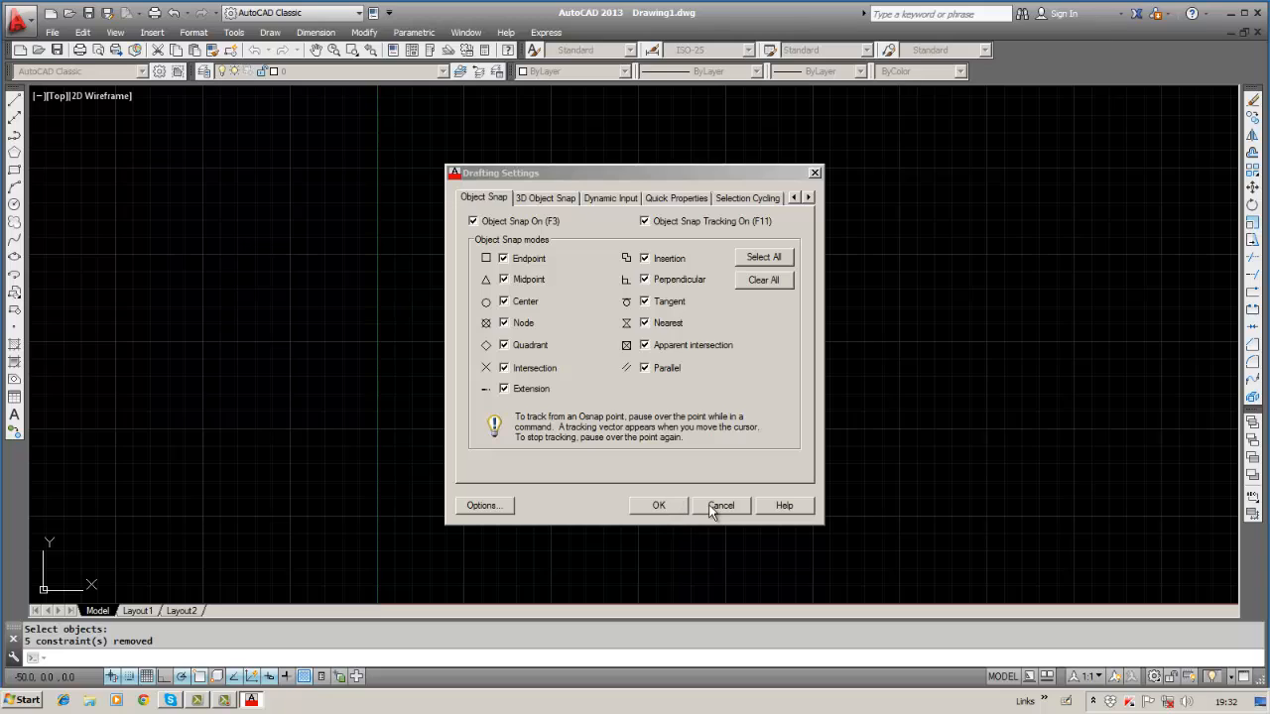
Close Drafting Settings and right-click the empty canvas to show its command shortcut menu.
left_click(655, 506)
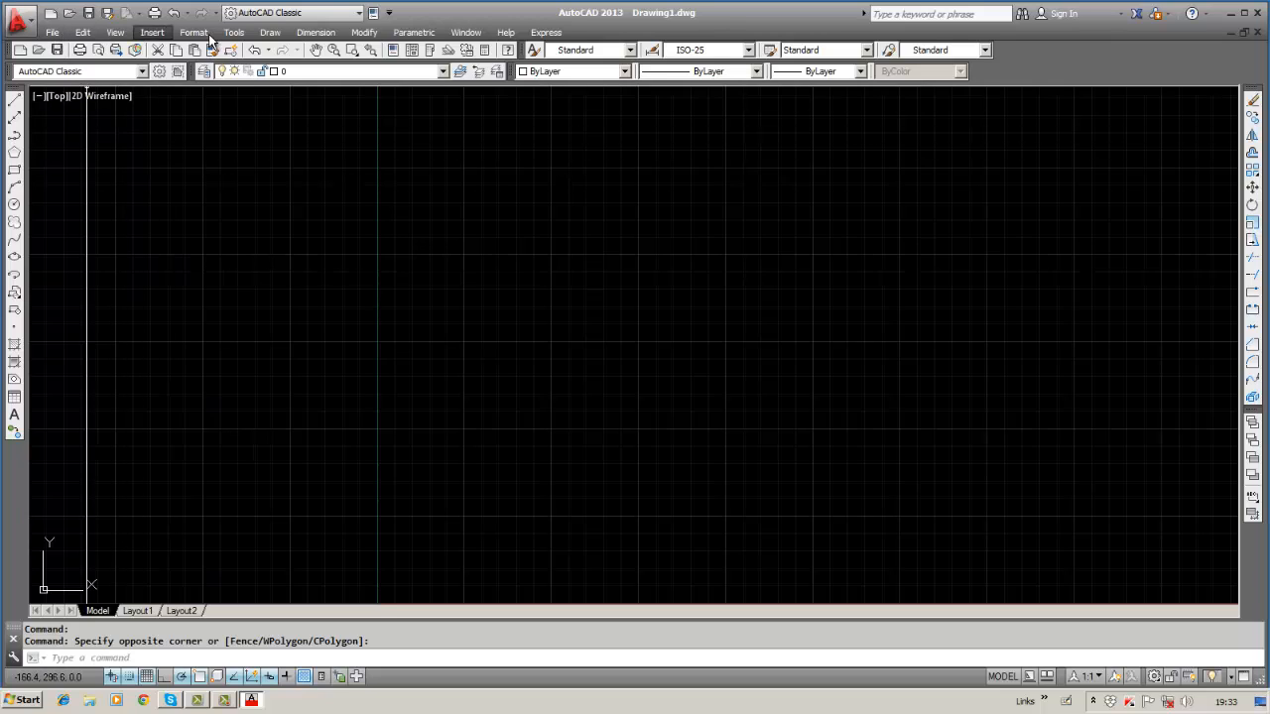
right_click(566, 226)
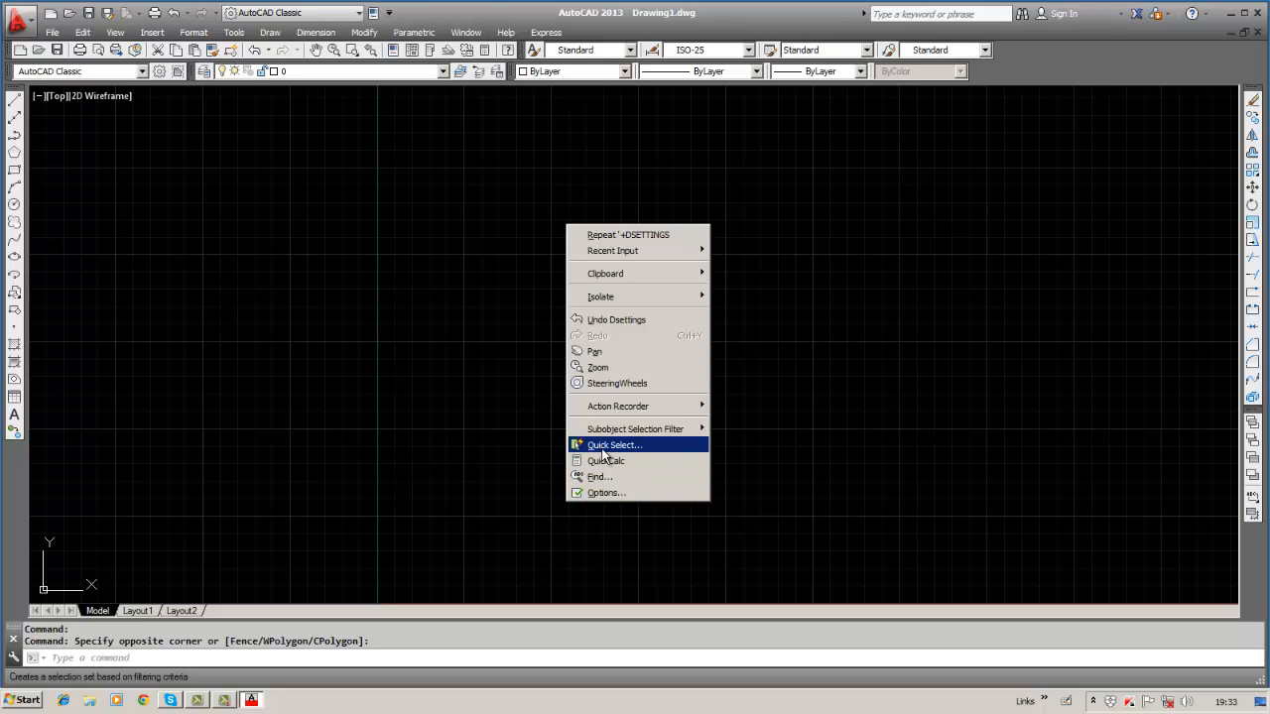
mouse_move(605, 405)
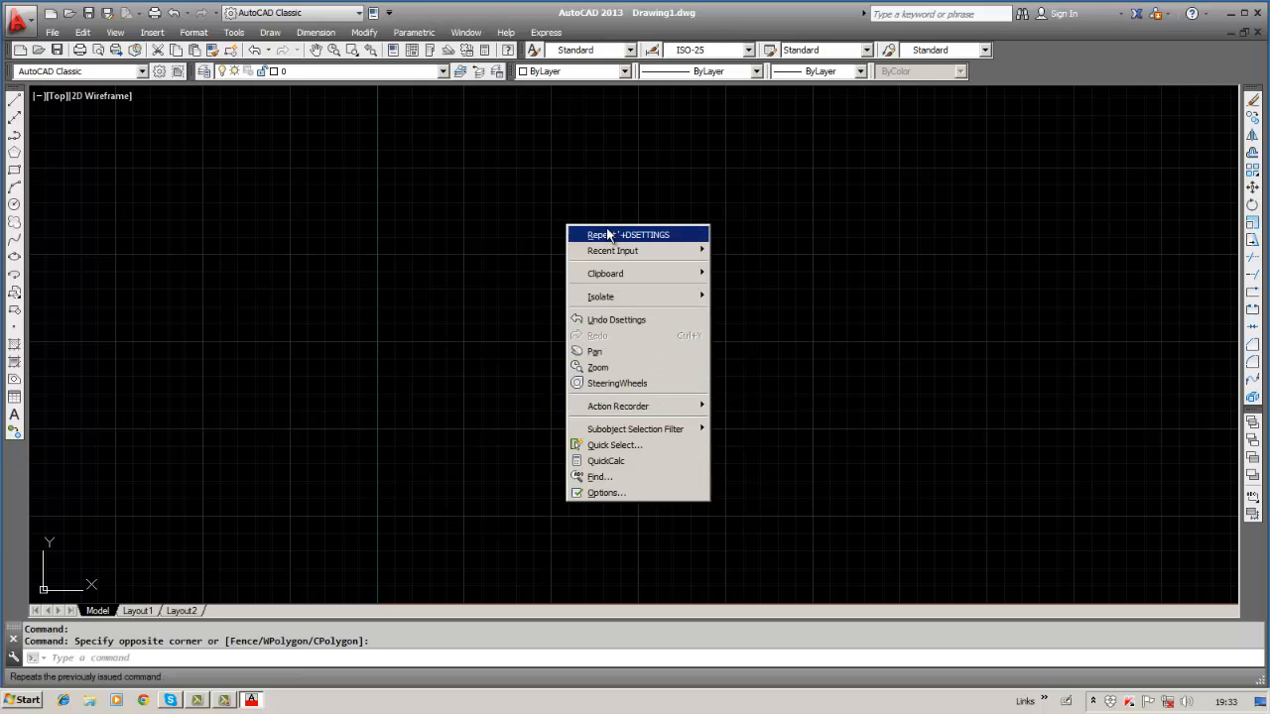
Dismiss the shortcut menu and look through the Dimension, Draw and Modify menus.
left_click(460, 336)
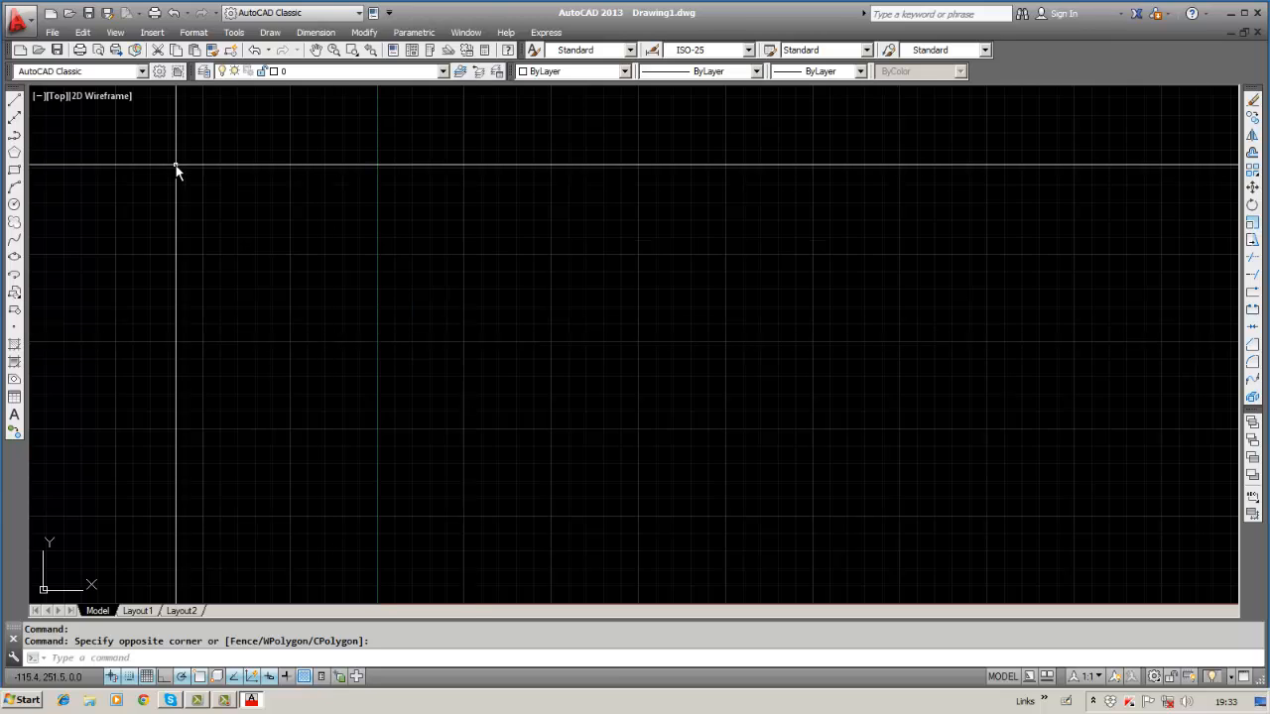
left_click(316, 32)
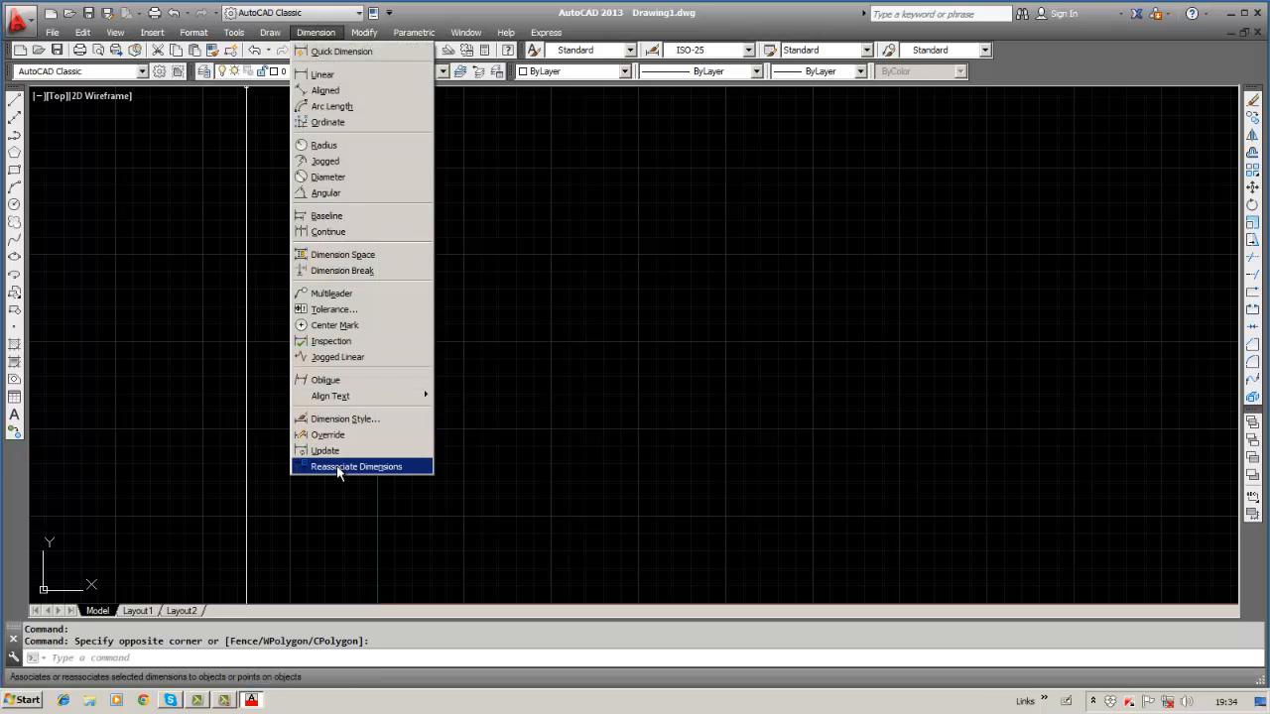
left_click(631, 278)
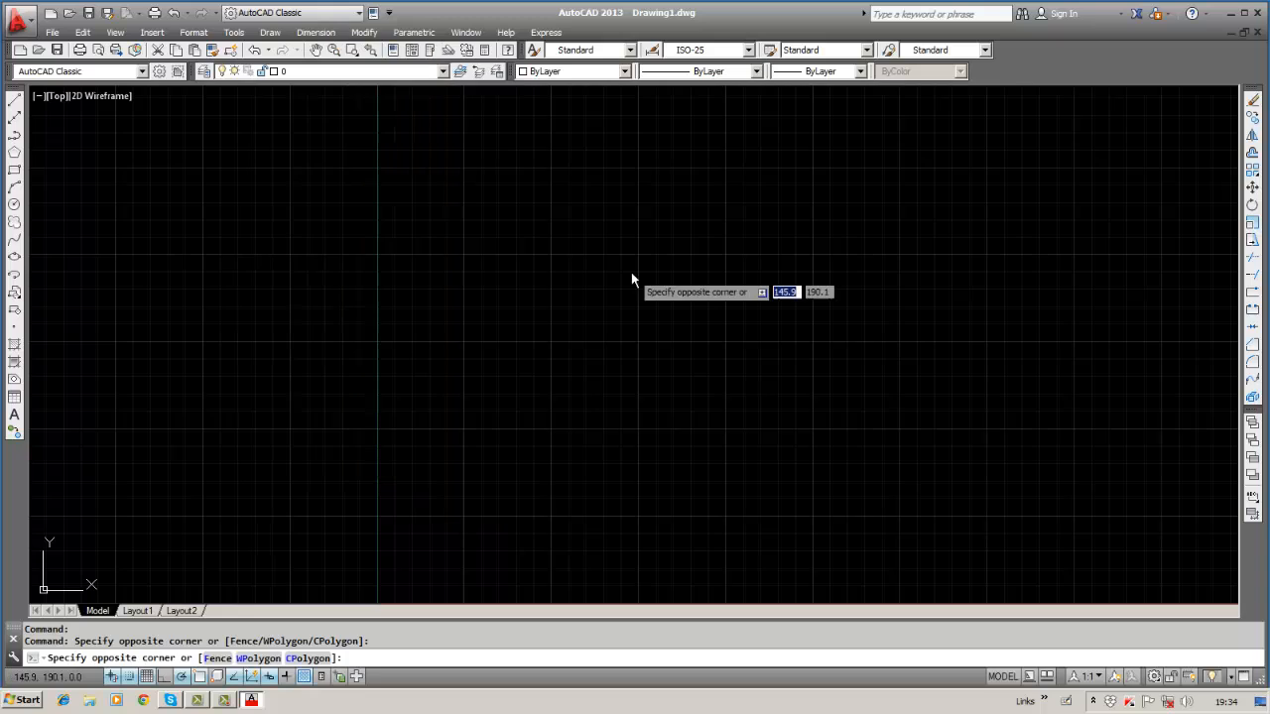
left_click(631, 277)
left_click(270, 33)
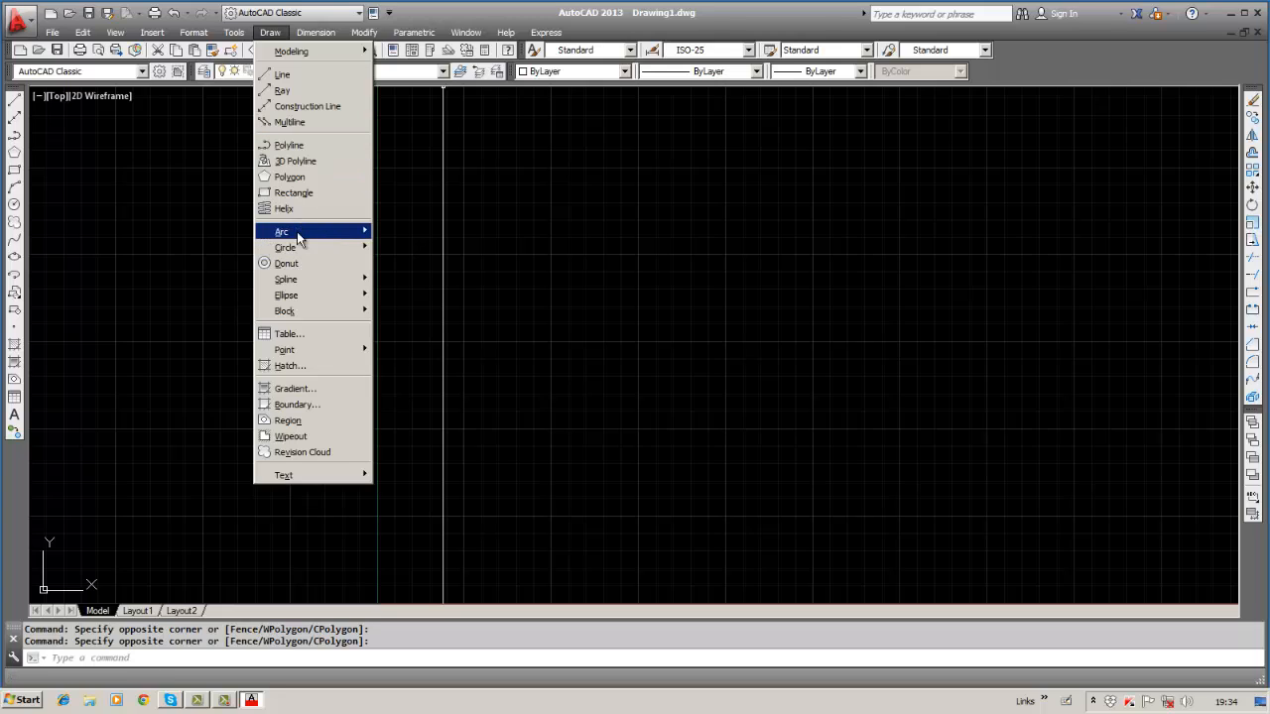
mouse_move(295, 249)
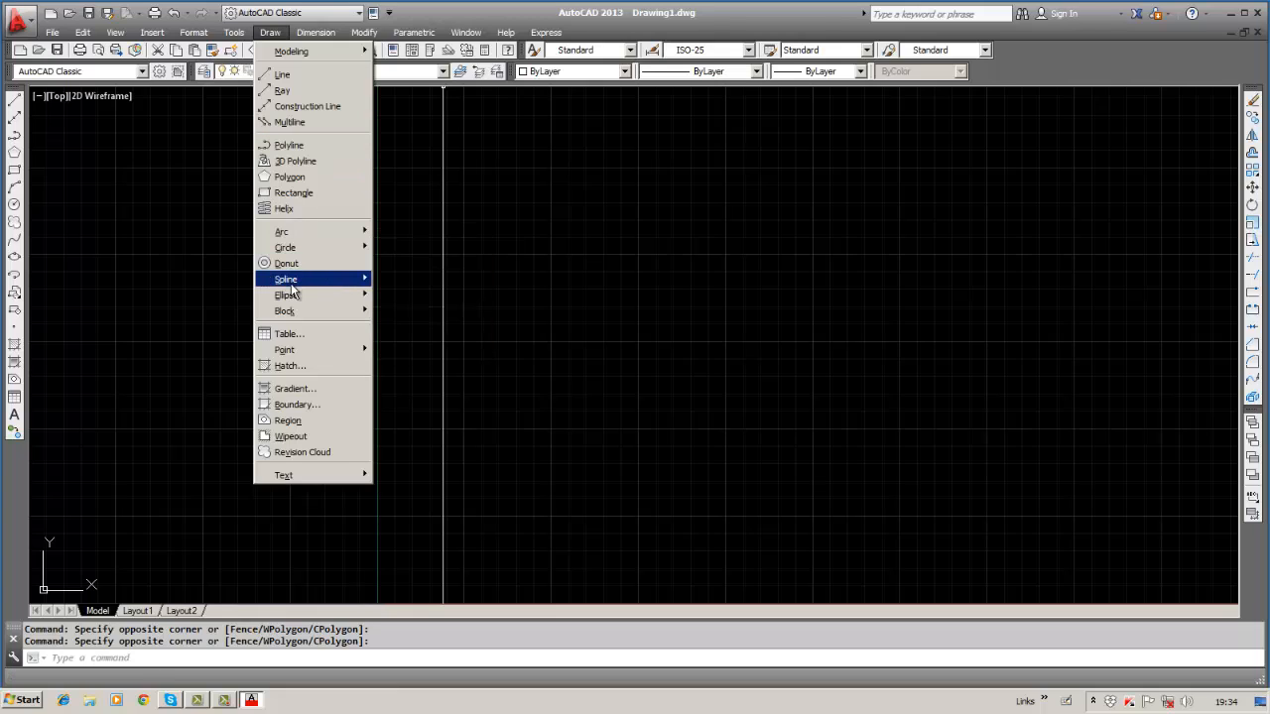
mouse_move(281, 313)
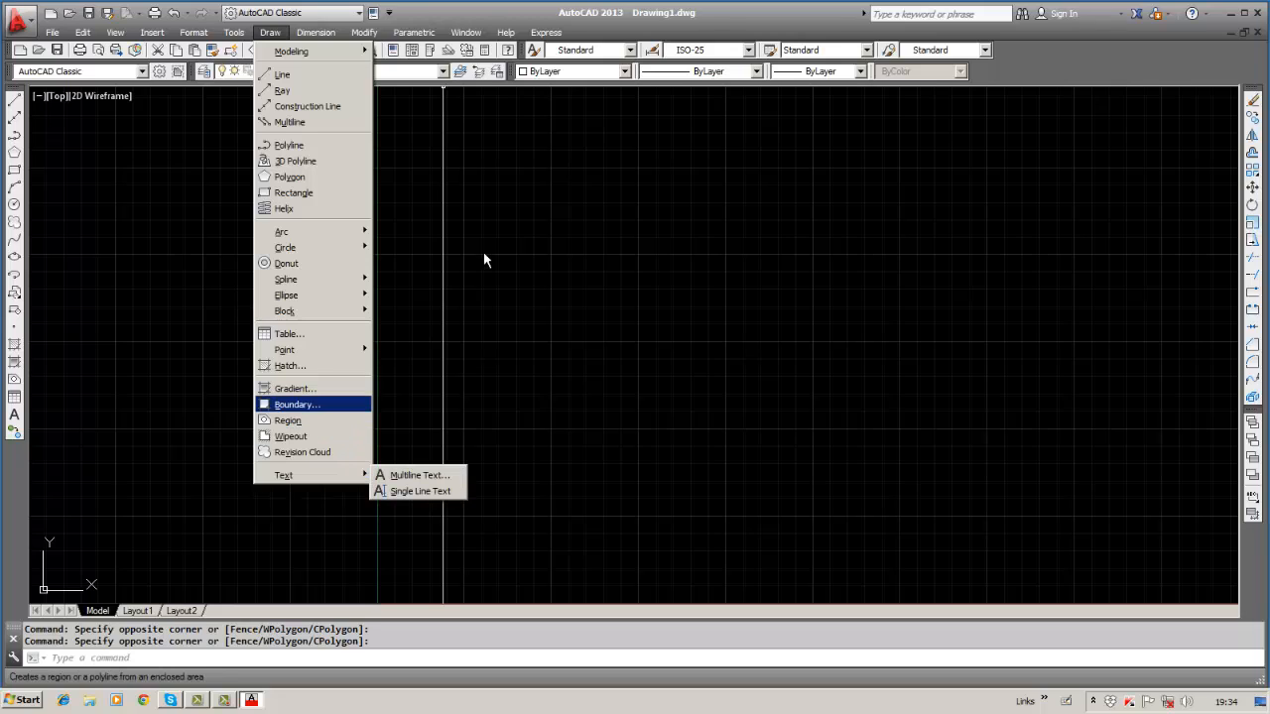
mouse_move(301, 33)
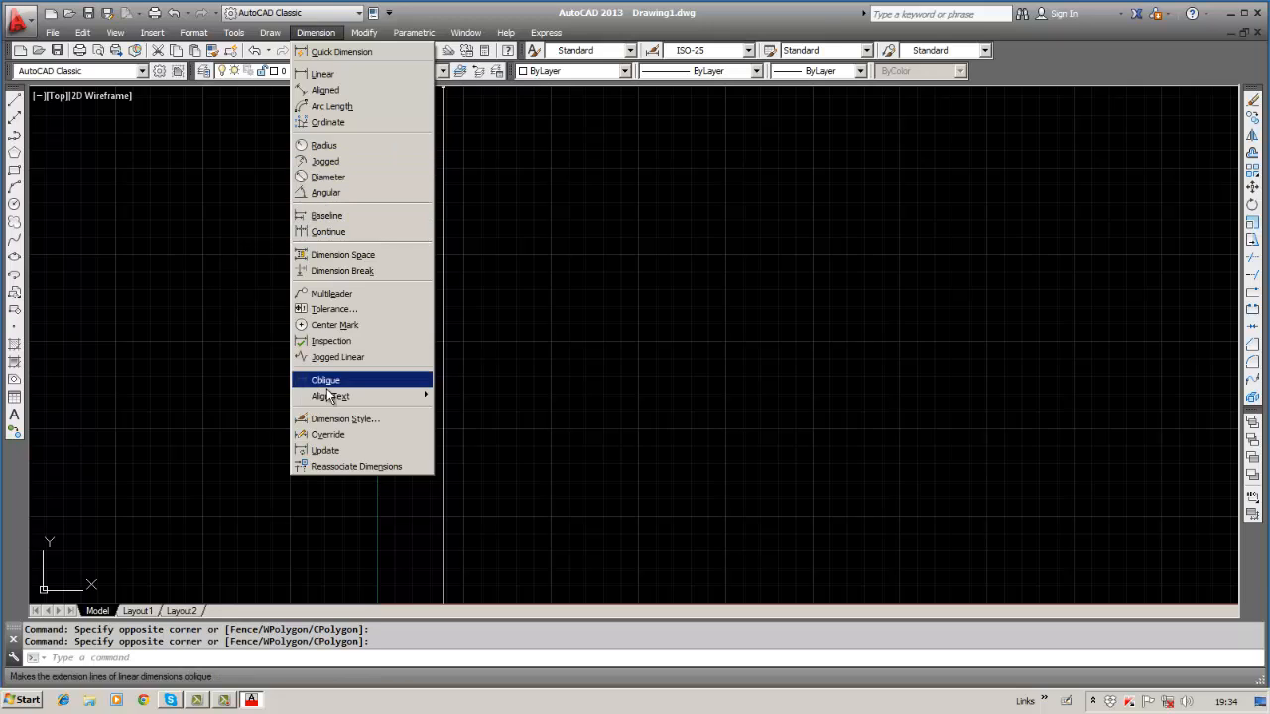
mouse_move(362, 35)
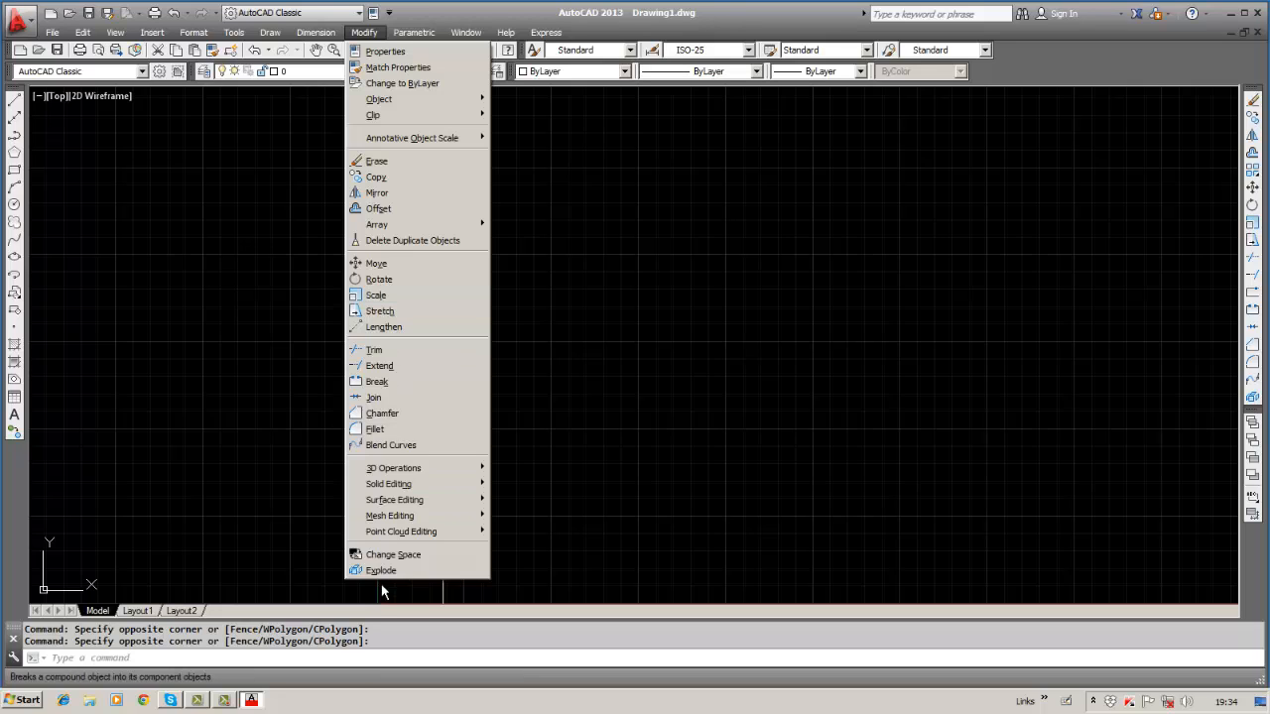
left_click(403, 35)
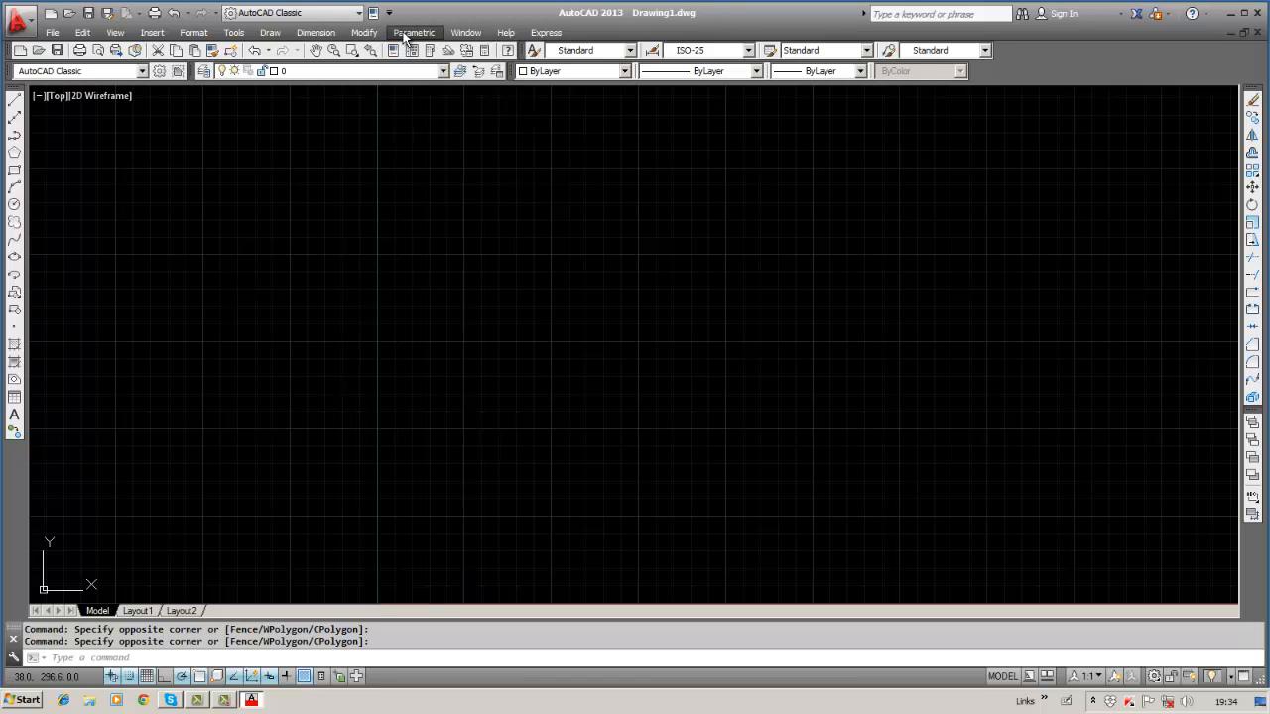
left_click(403, 35)
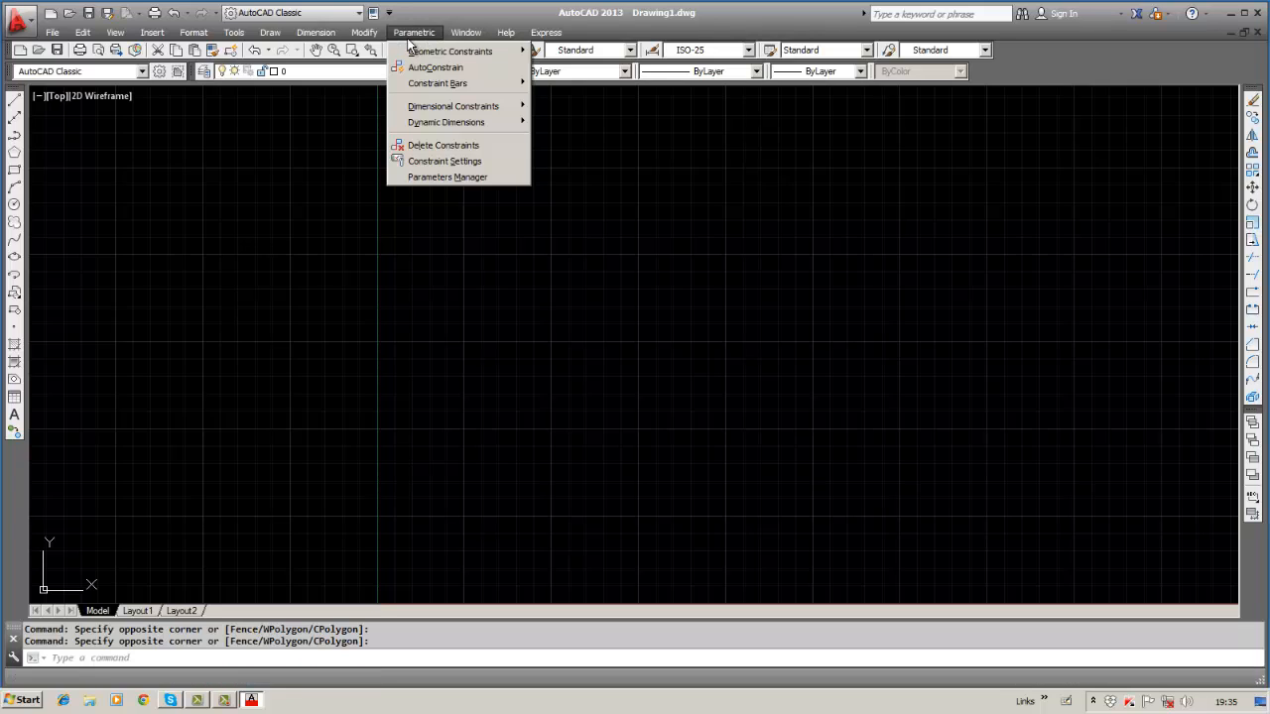
mouse_move(449, 54)
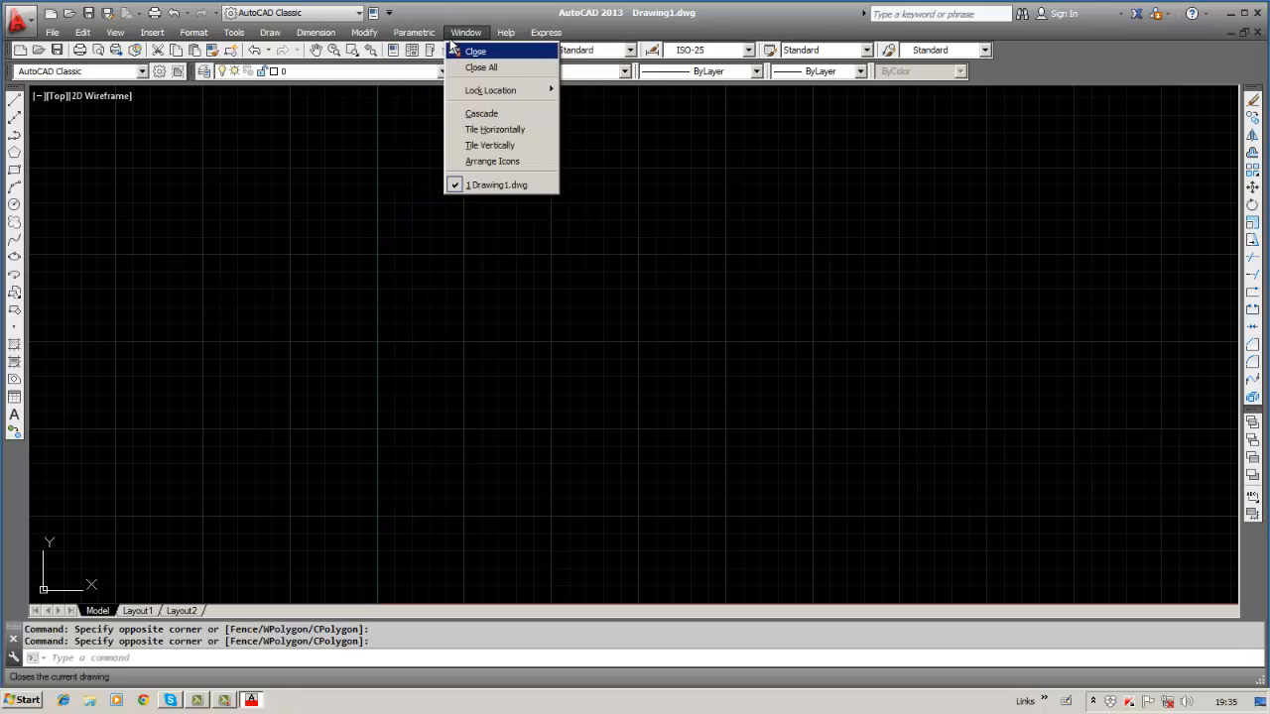
mouse_move(458, 31)
left_click(475, 134)
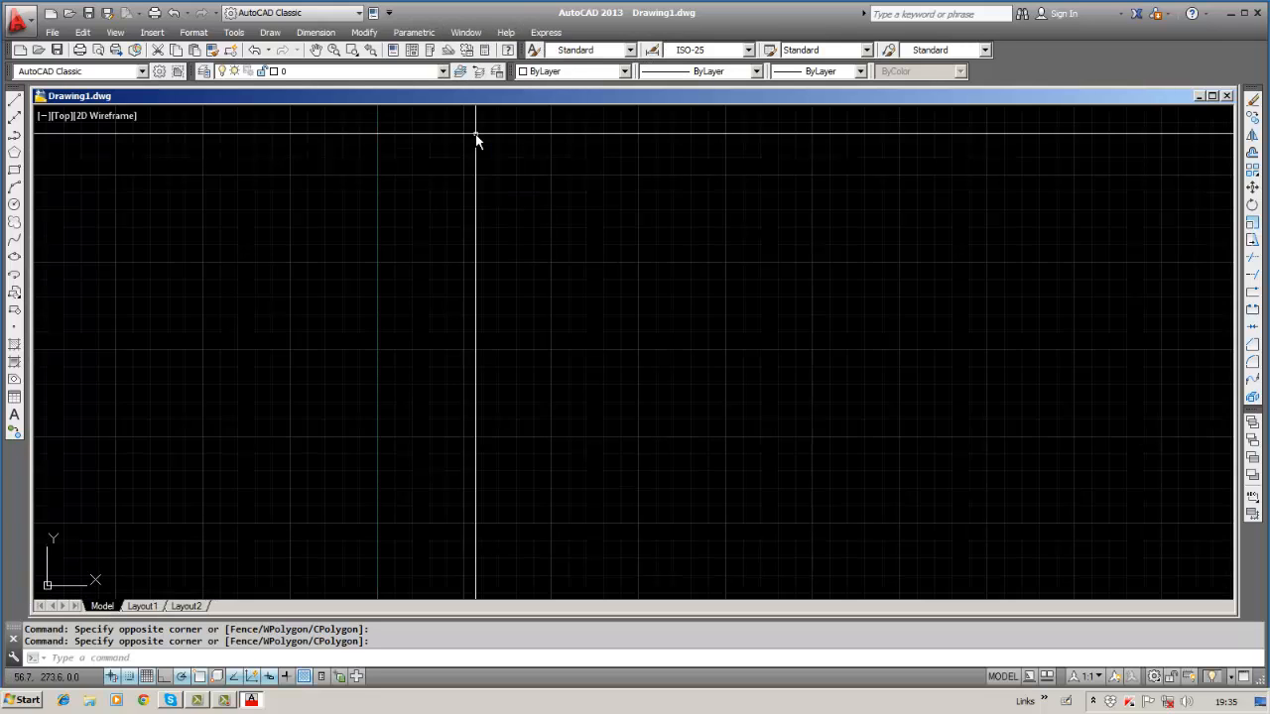
left_click(457, 33)
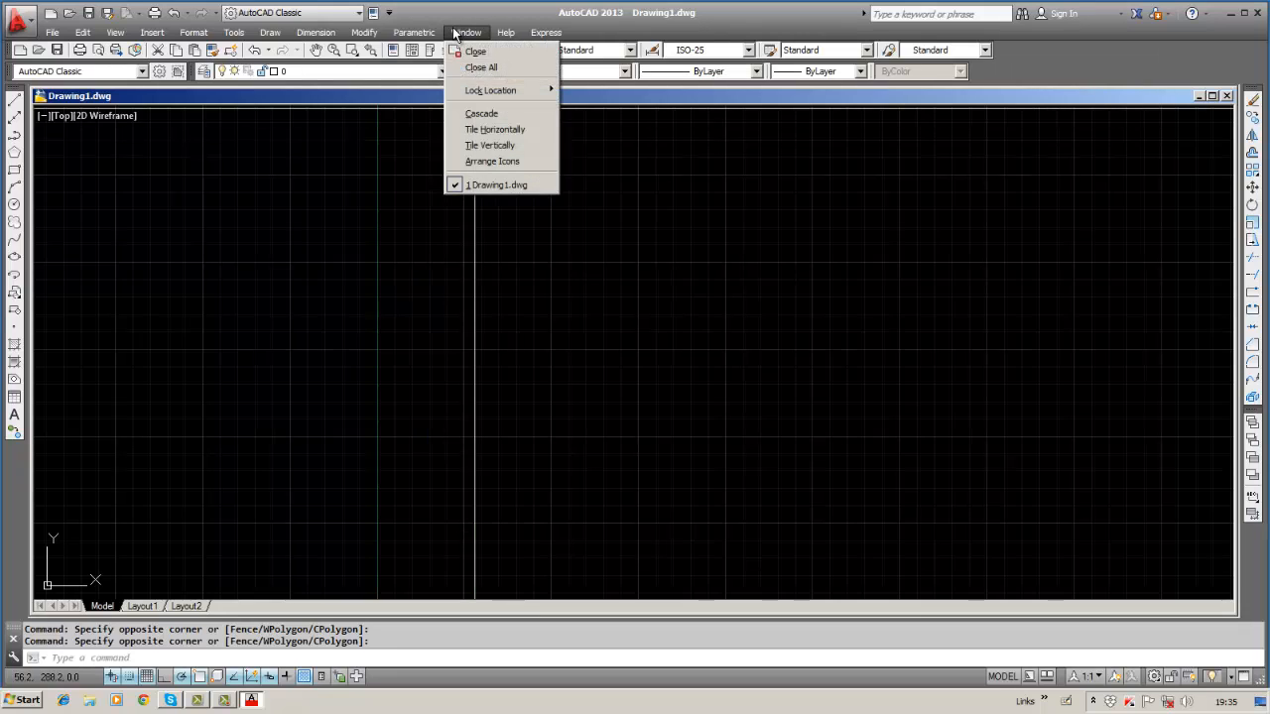
left_click(482, 146)
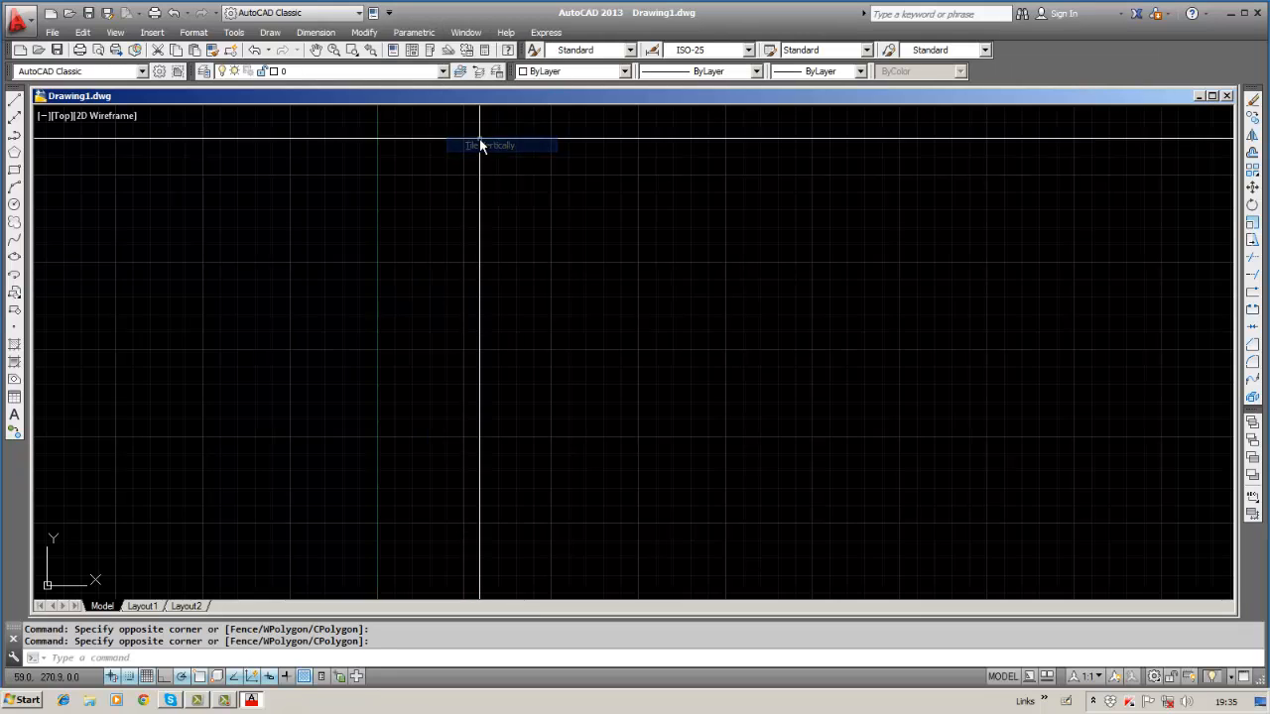
left_click(464, 35)
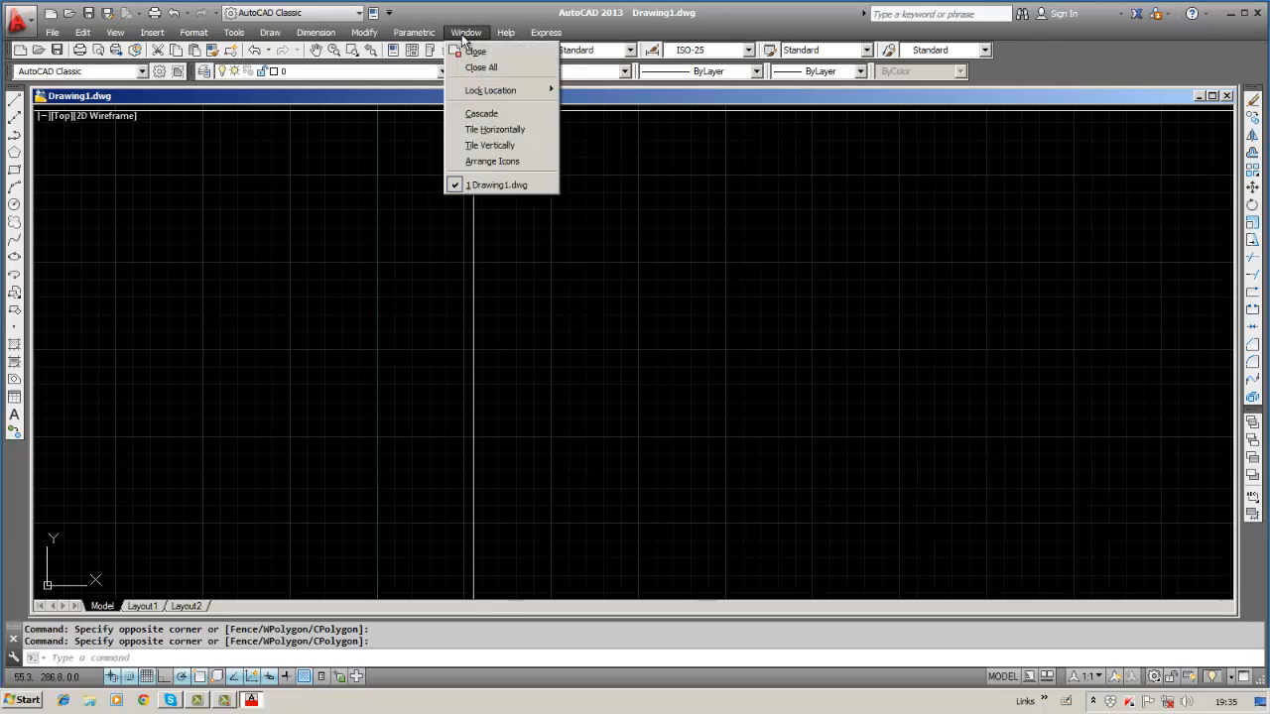
left_click(790, 210)
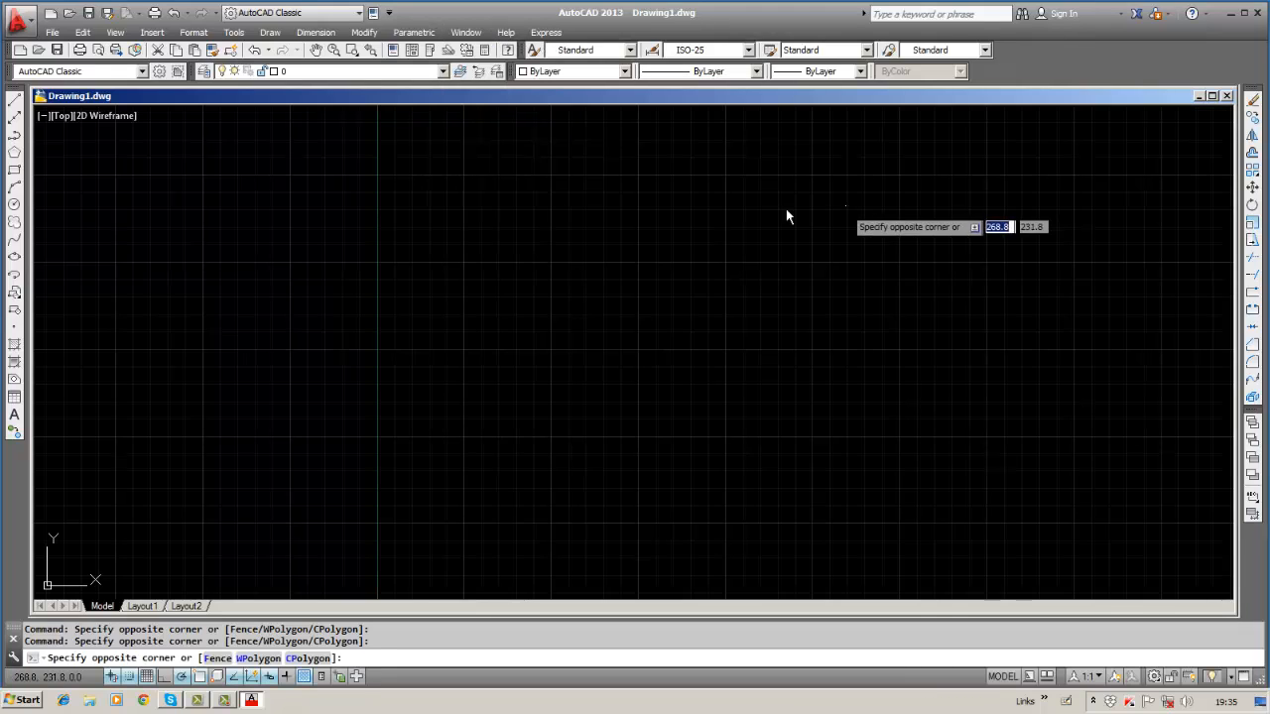
left_click(768, 205)
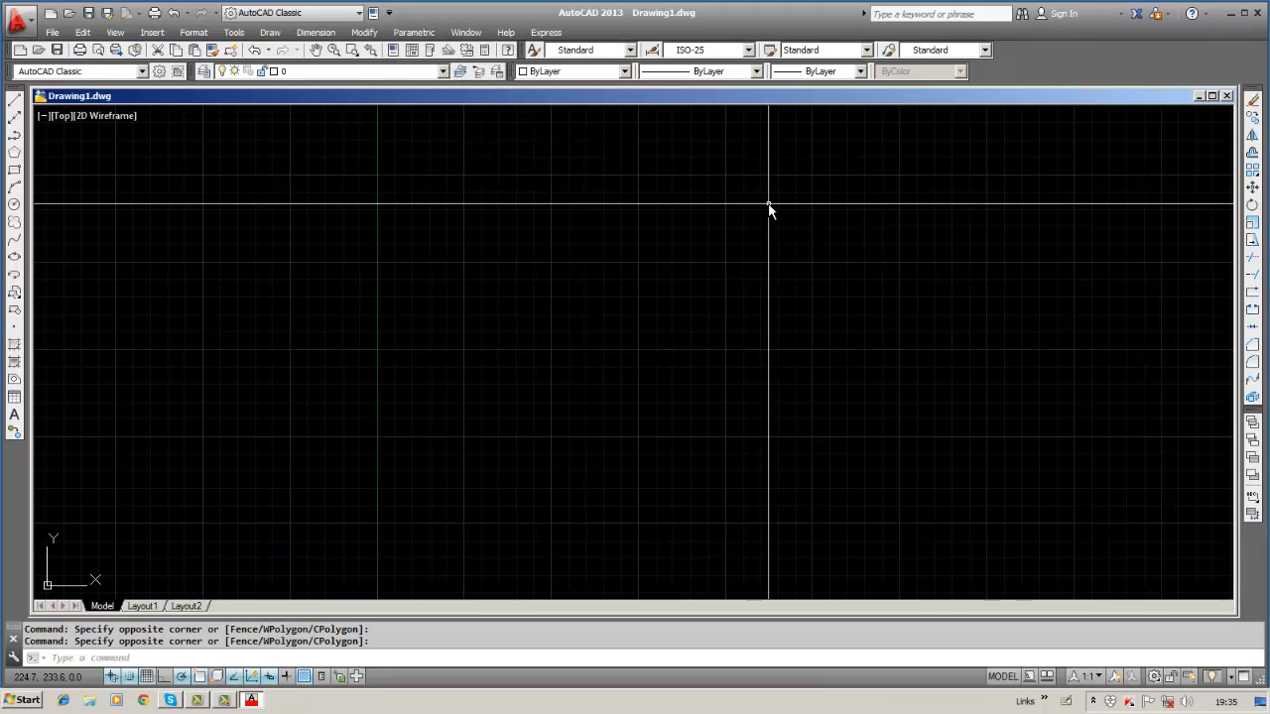
left_click(1212, 96)
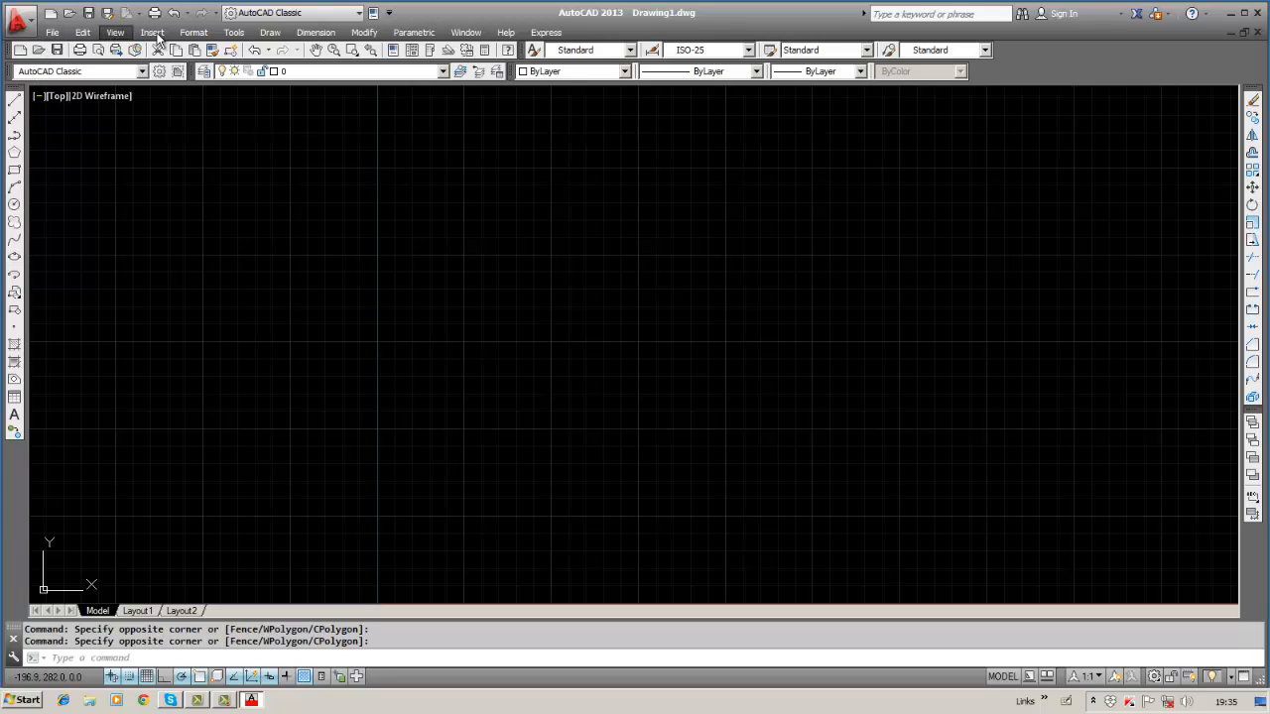
left_click(267, 34)
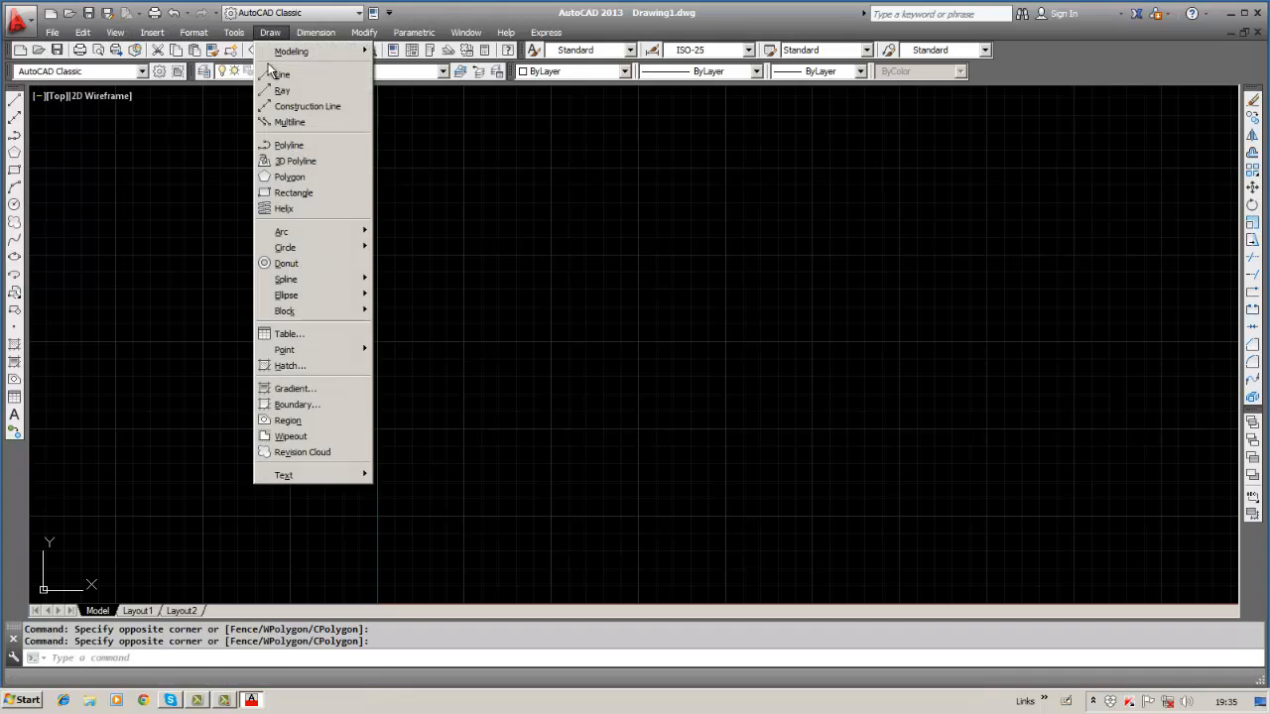
left_click(485, 150)
left_click(483, 148)
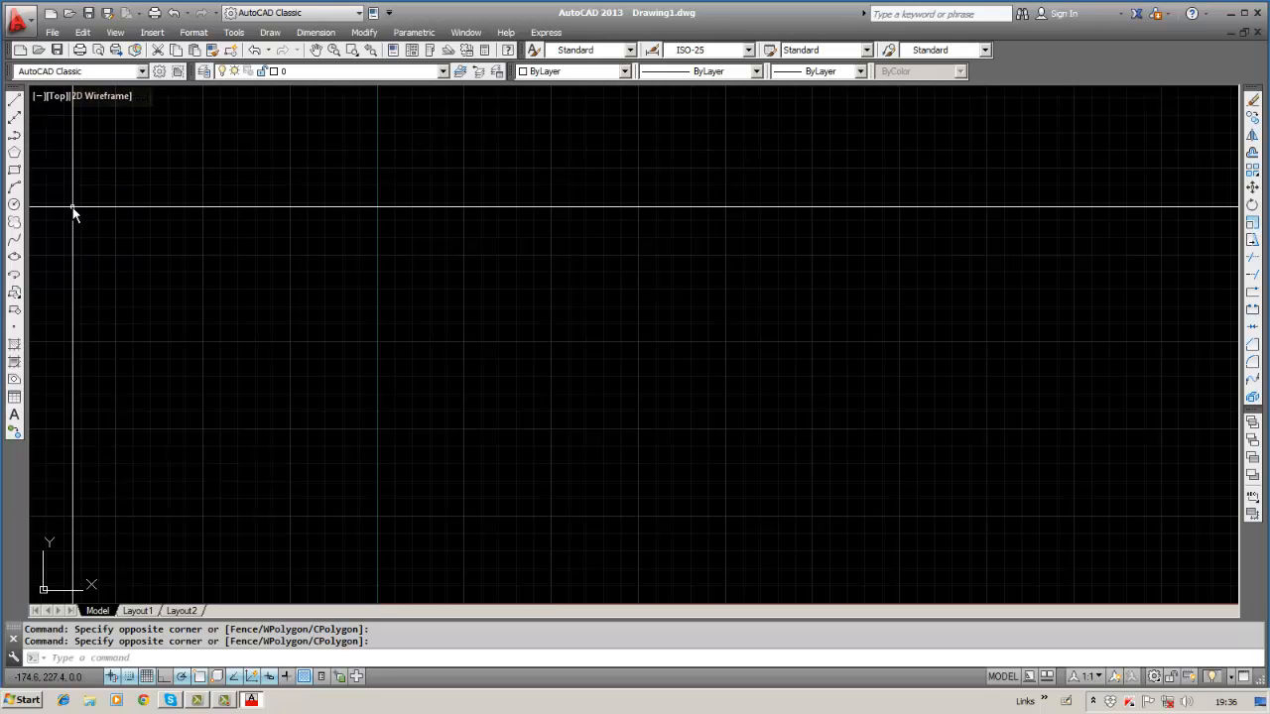
left_click(53, 35)
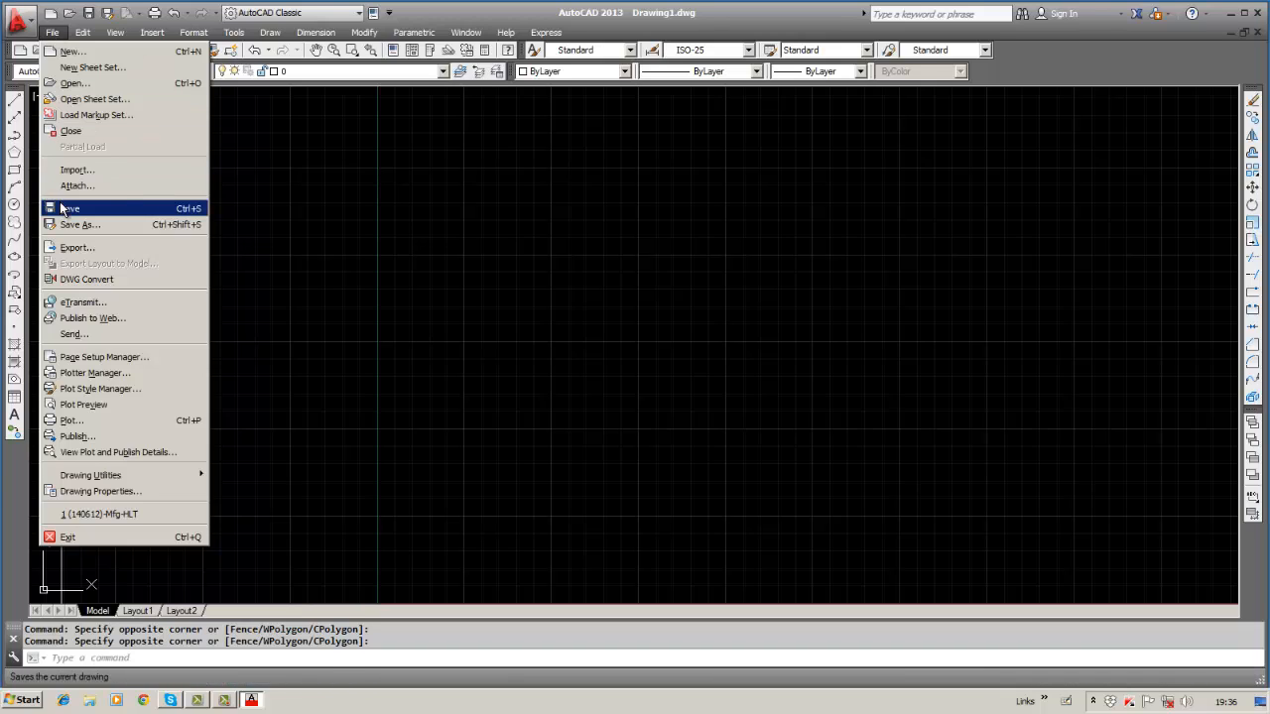
left_click(303, 171)
left_click(234, 205)
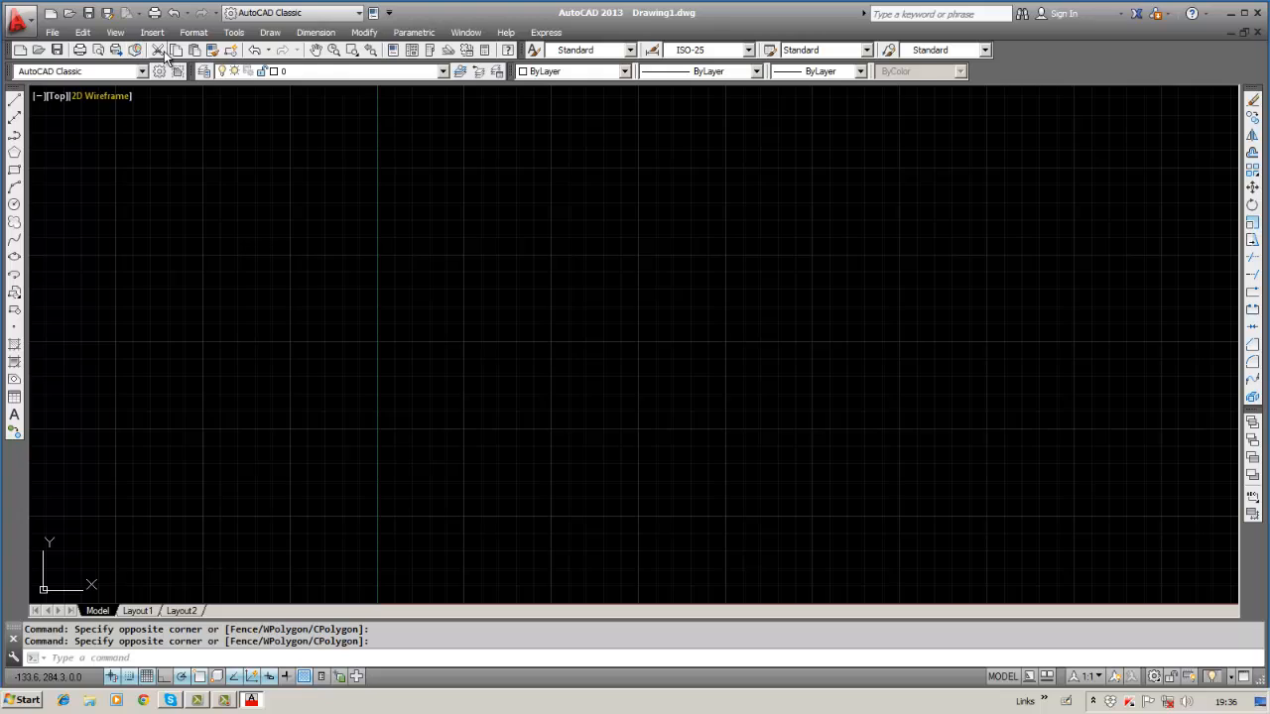
left_click(625, 71)
left_click(625, 71)
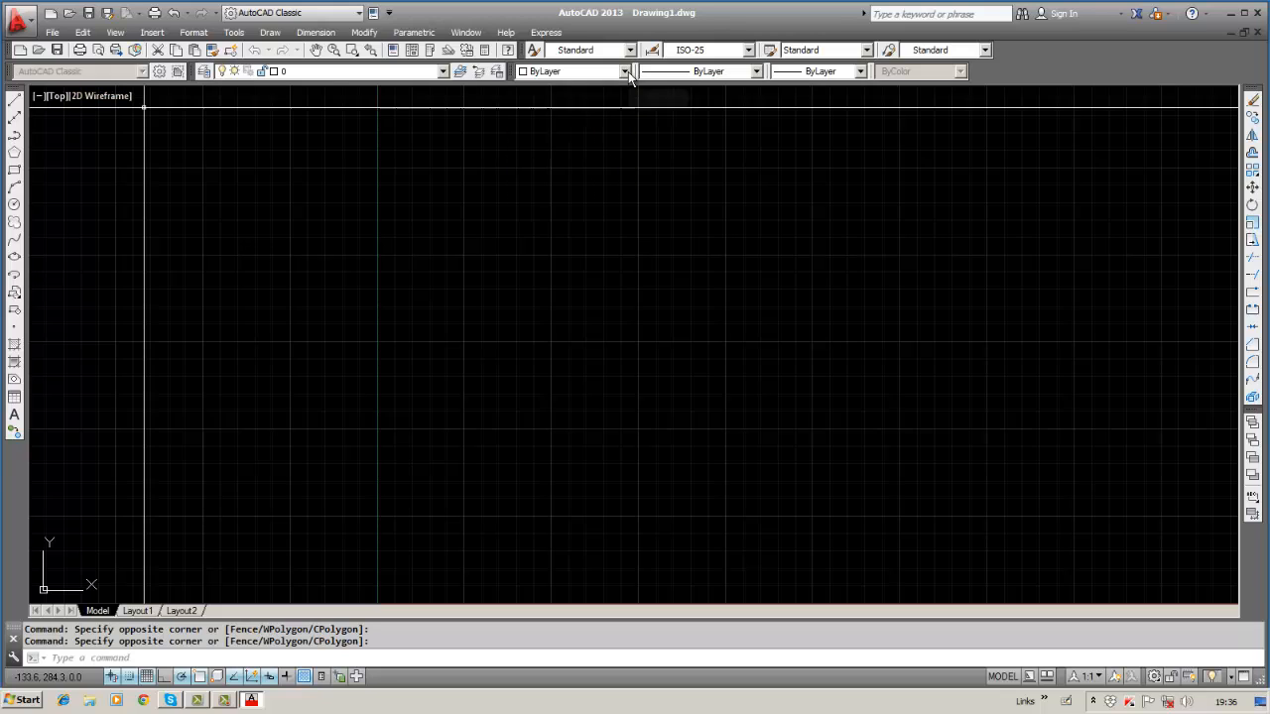
left_click(442, 71)
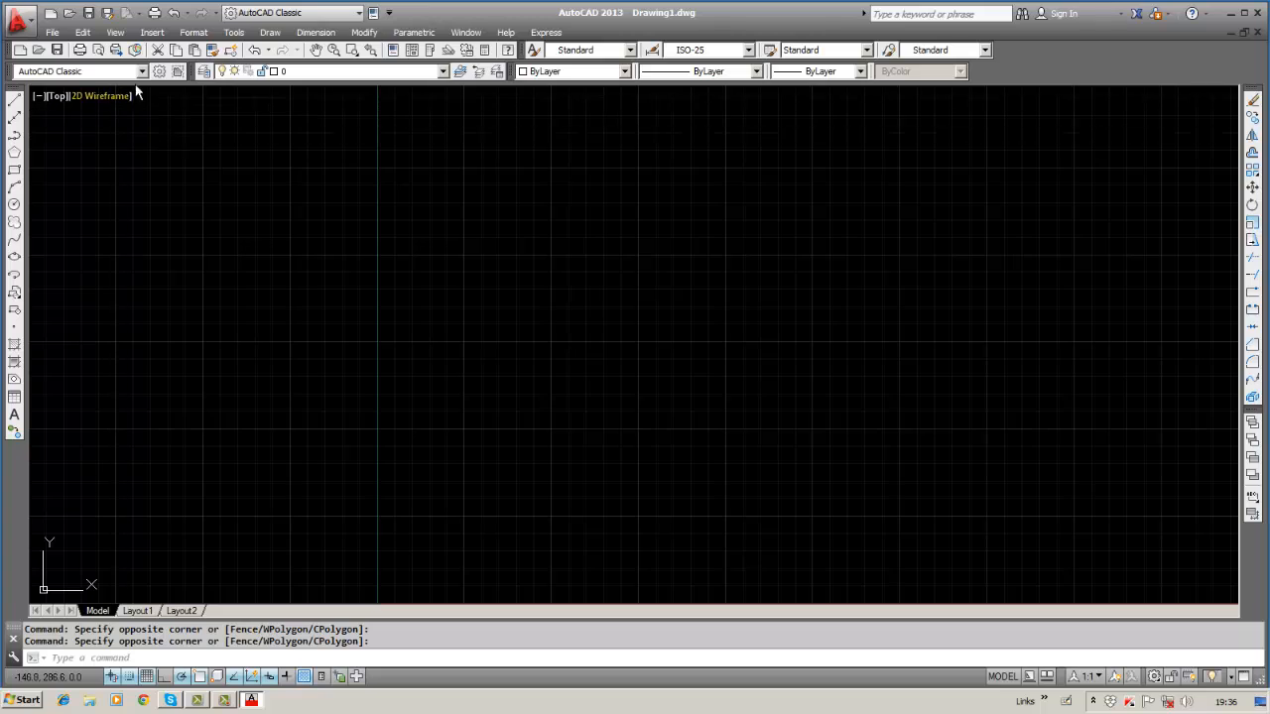
left_click(141, 73)
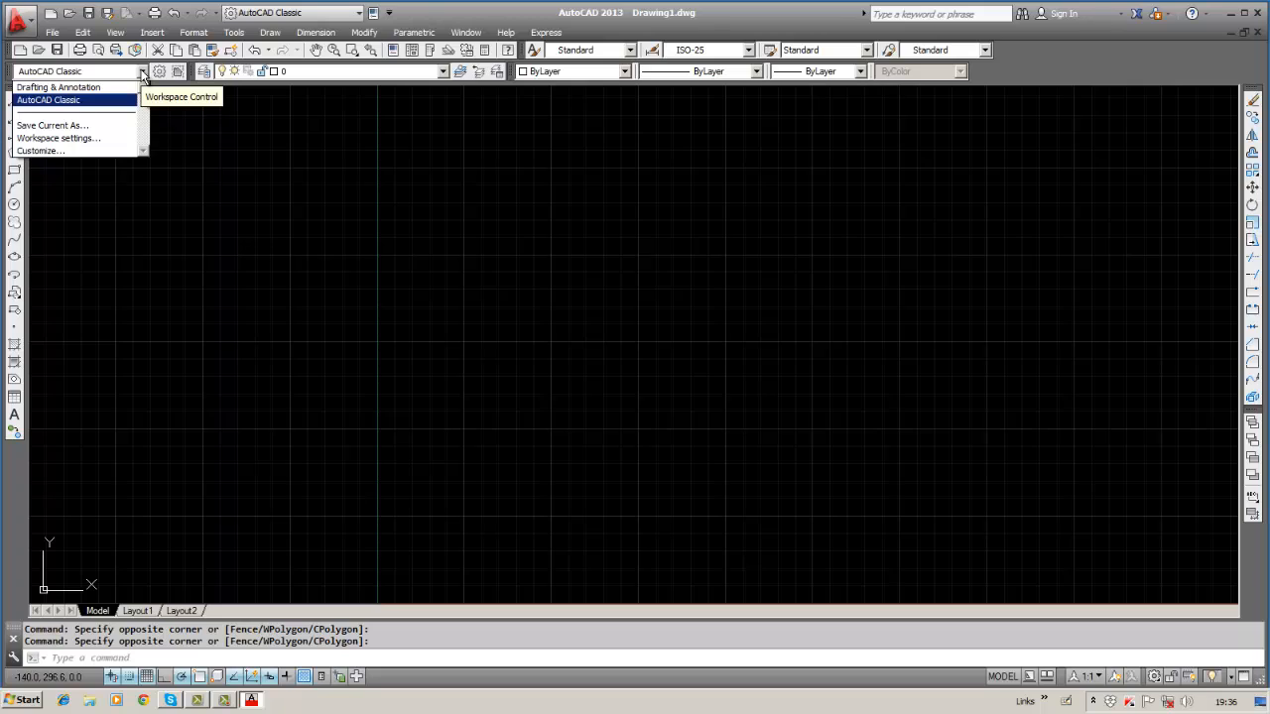
left_click(142, 73)
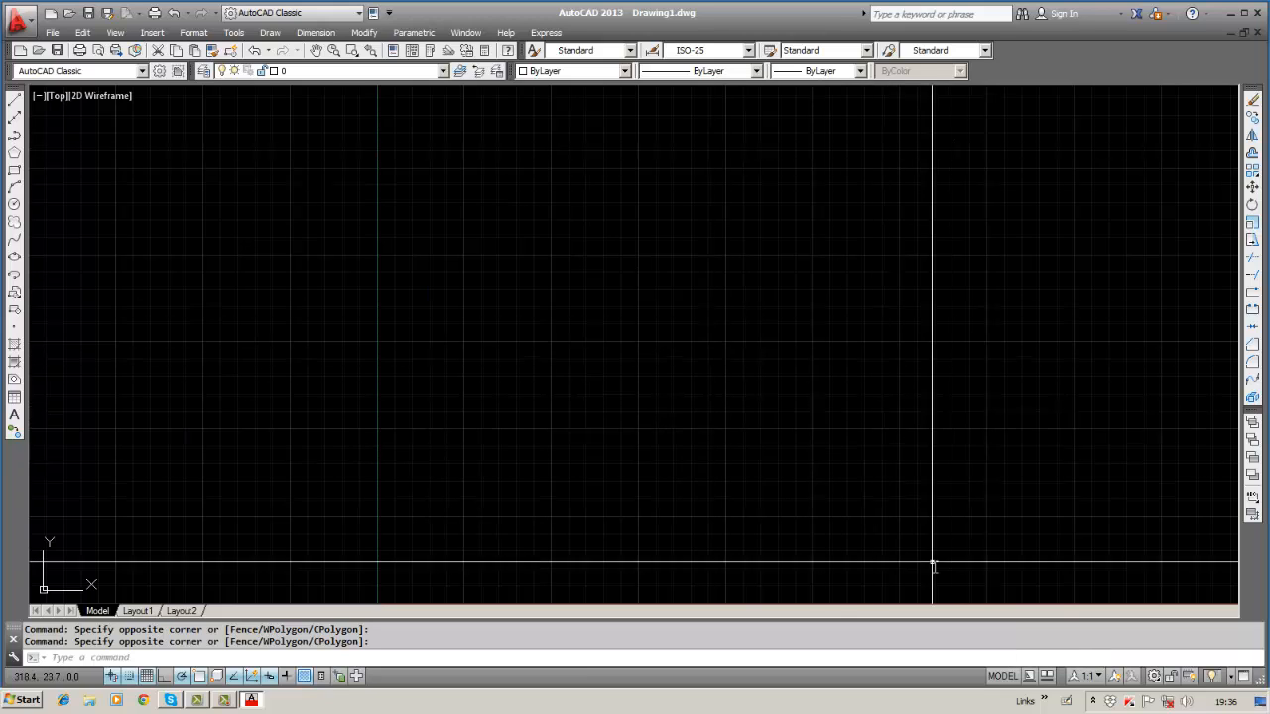
Switch to Layout1 paper space, return to the Model tab, then reopen Layout1.
left_click(1002, 676)
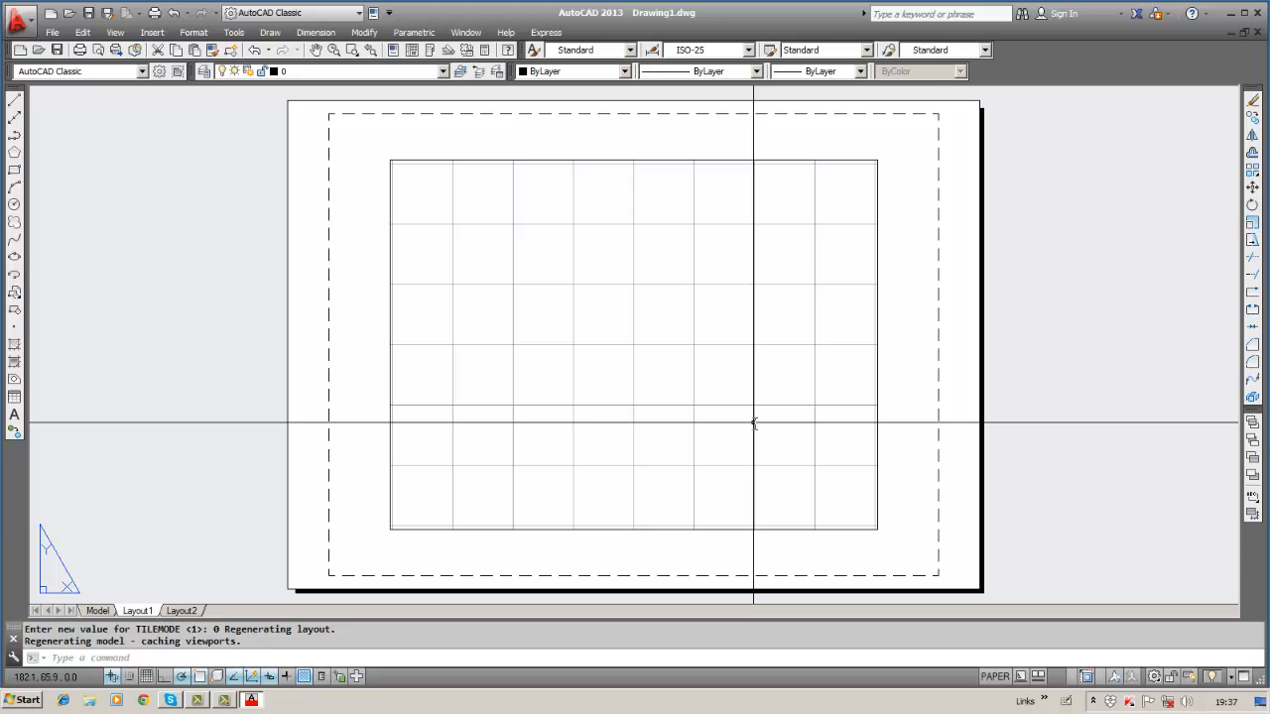
left_click(109, 611)
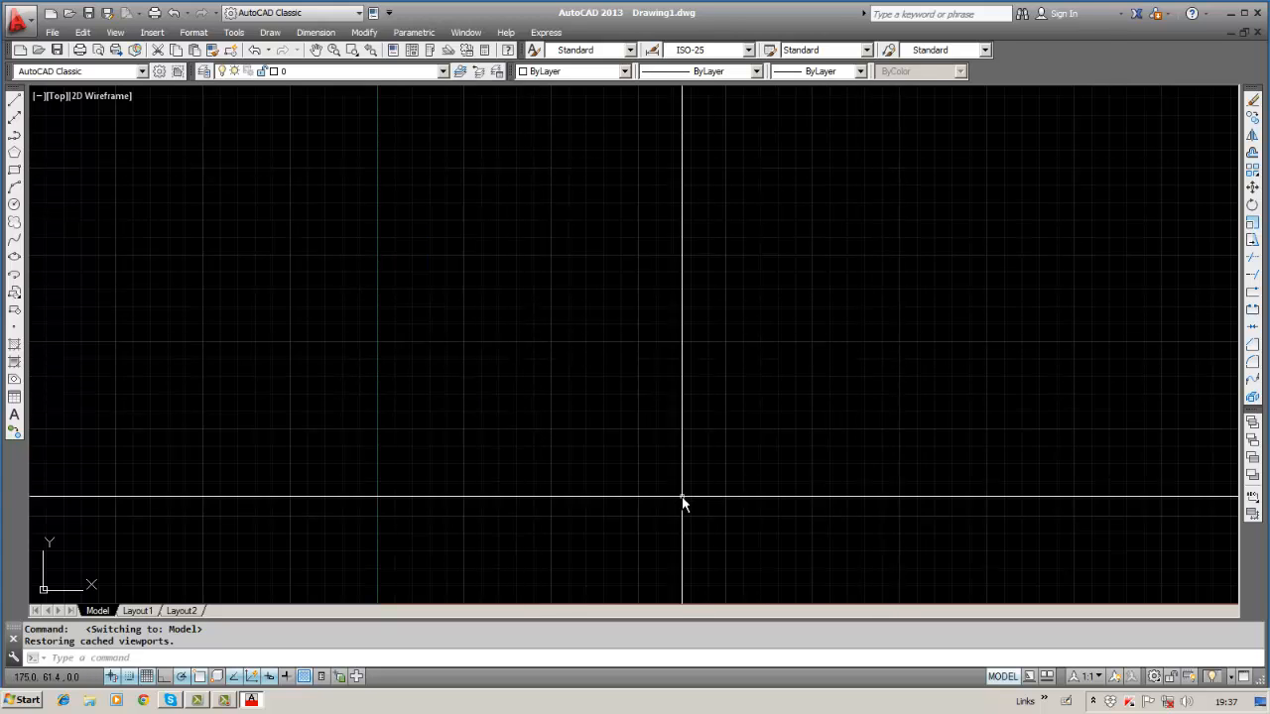
left_click(1001, 676)
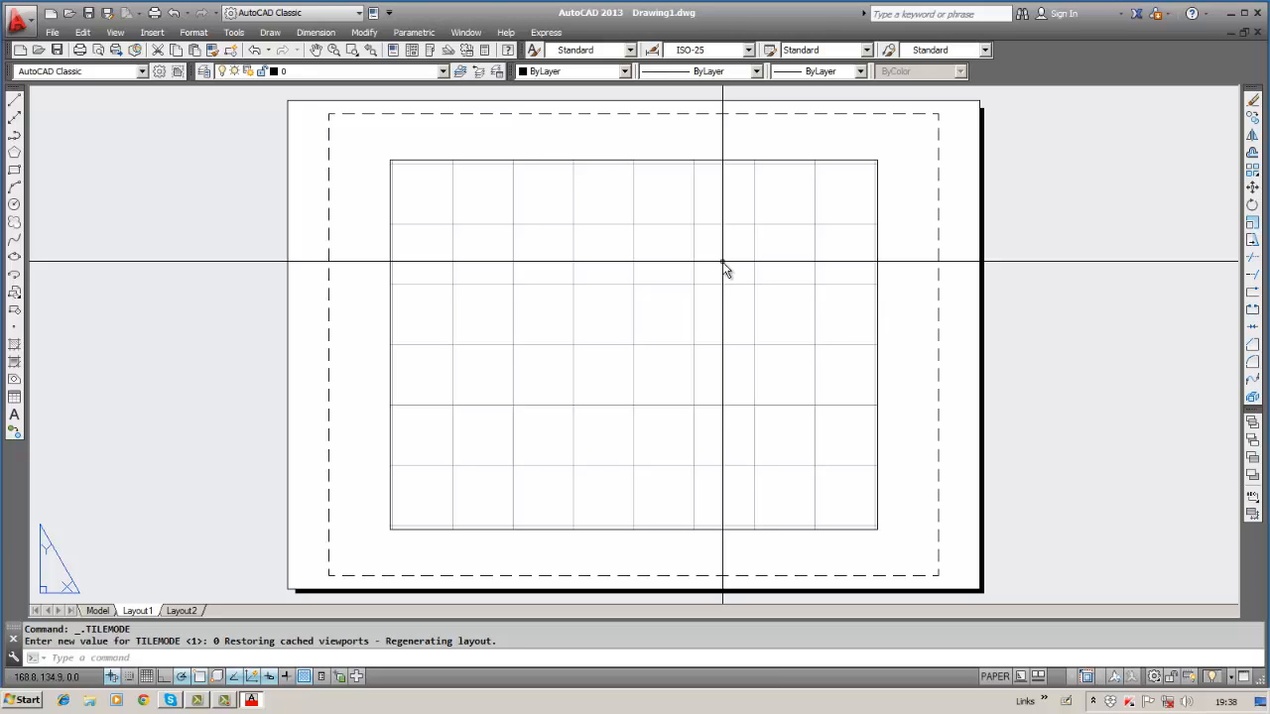
left_click(97, 611)
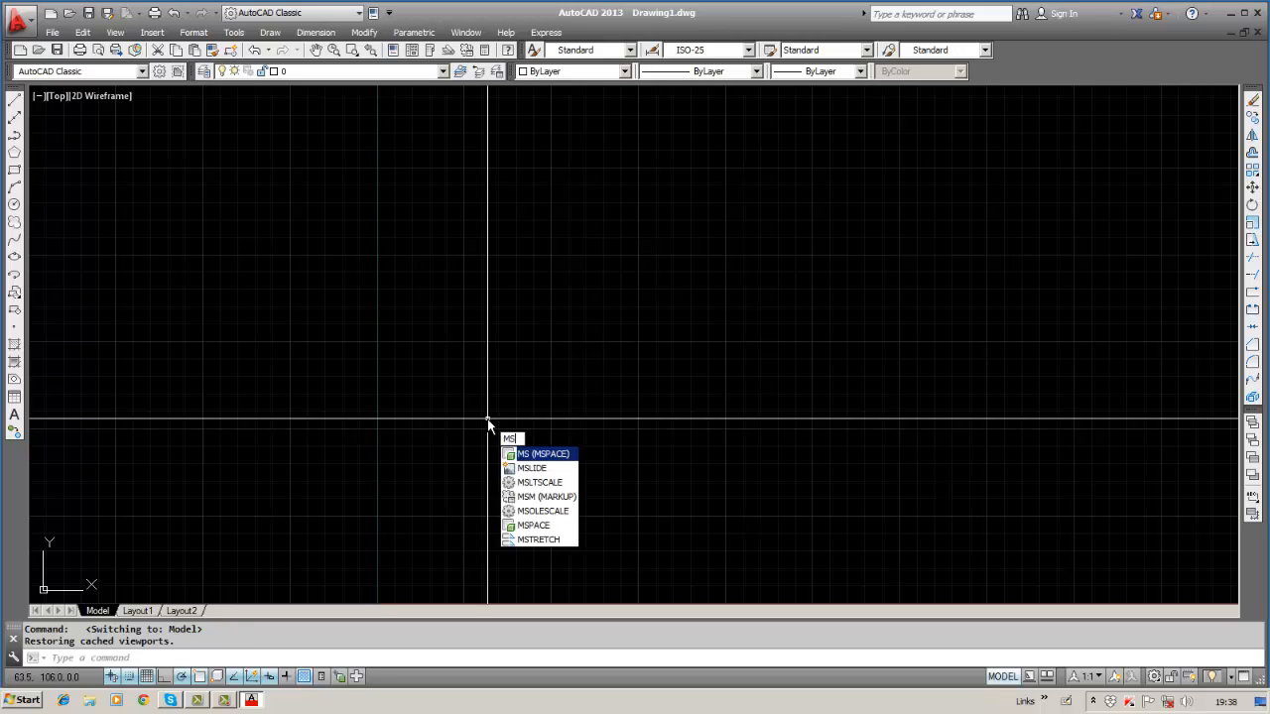
key("Return")
type("ps")
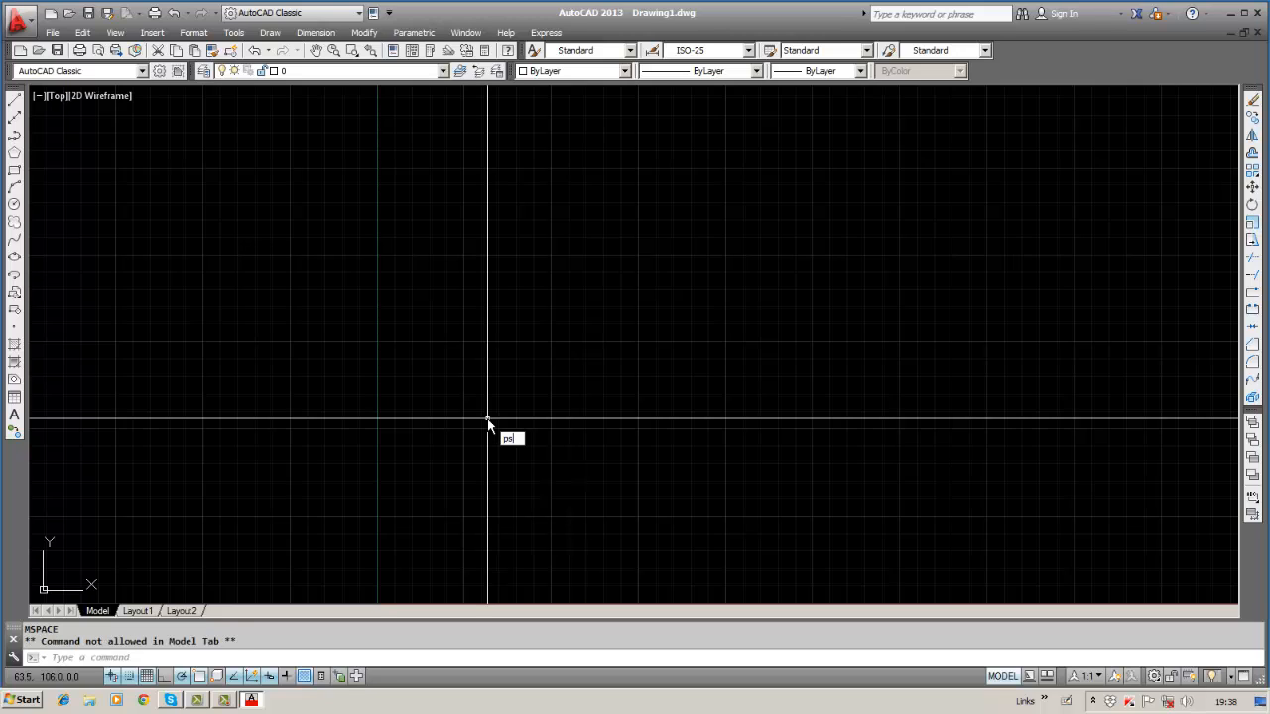
key("Return")
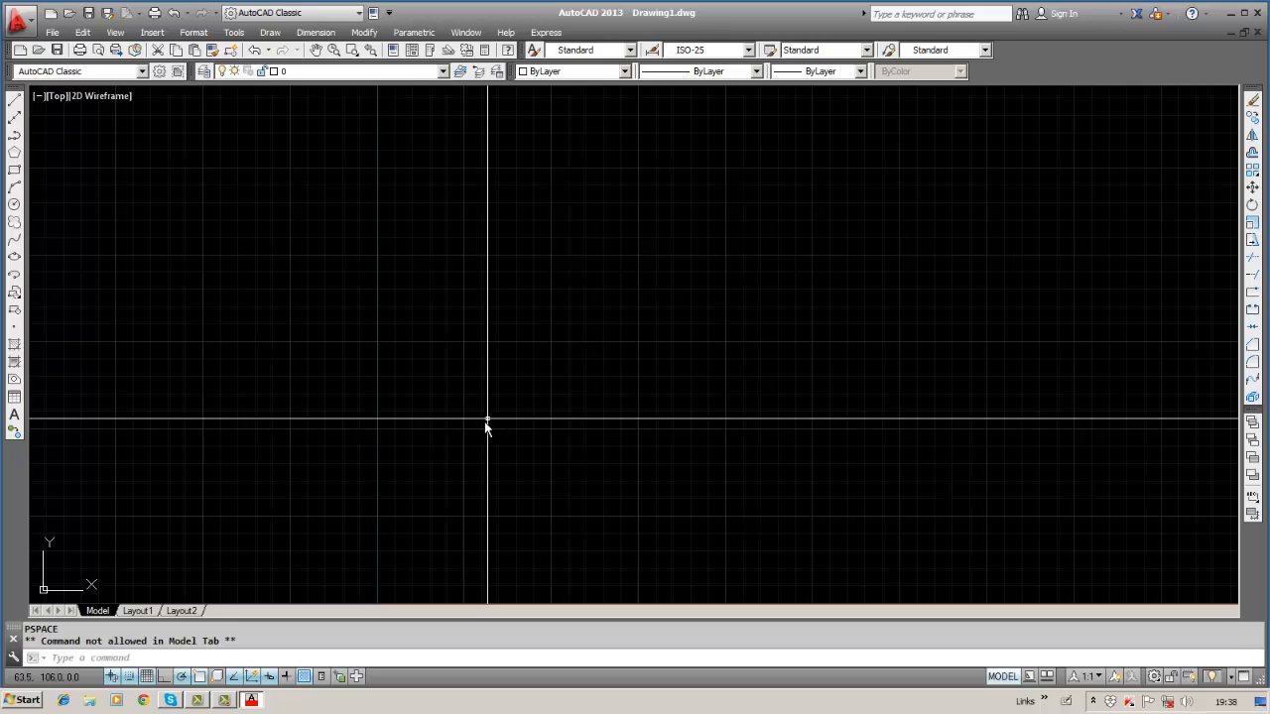
left_click(180, 657)
type("ps")
key("Return")
key("Escape")
key("alt")
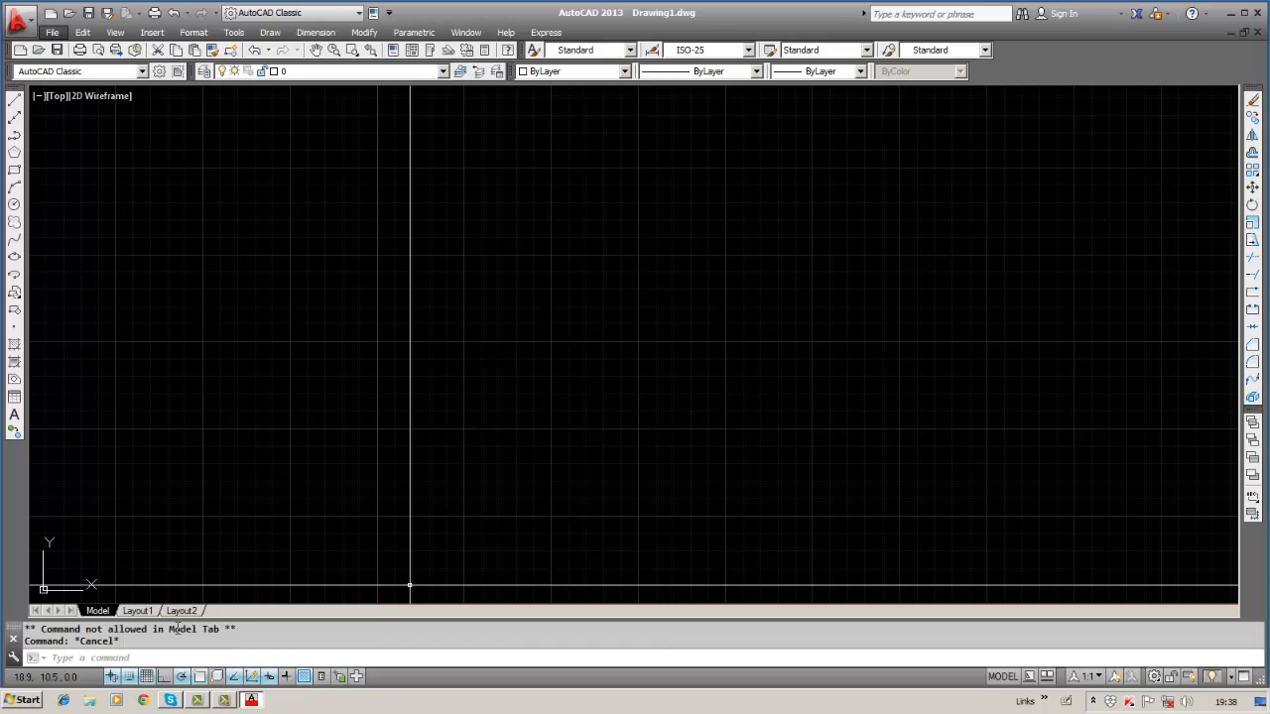
left_click(164, 663)
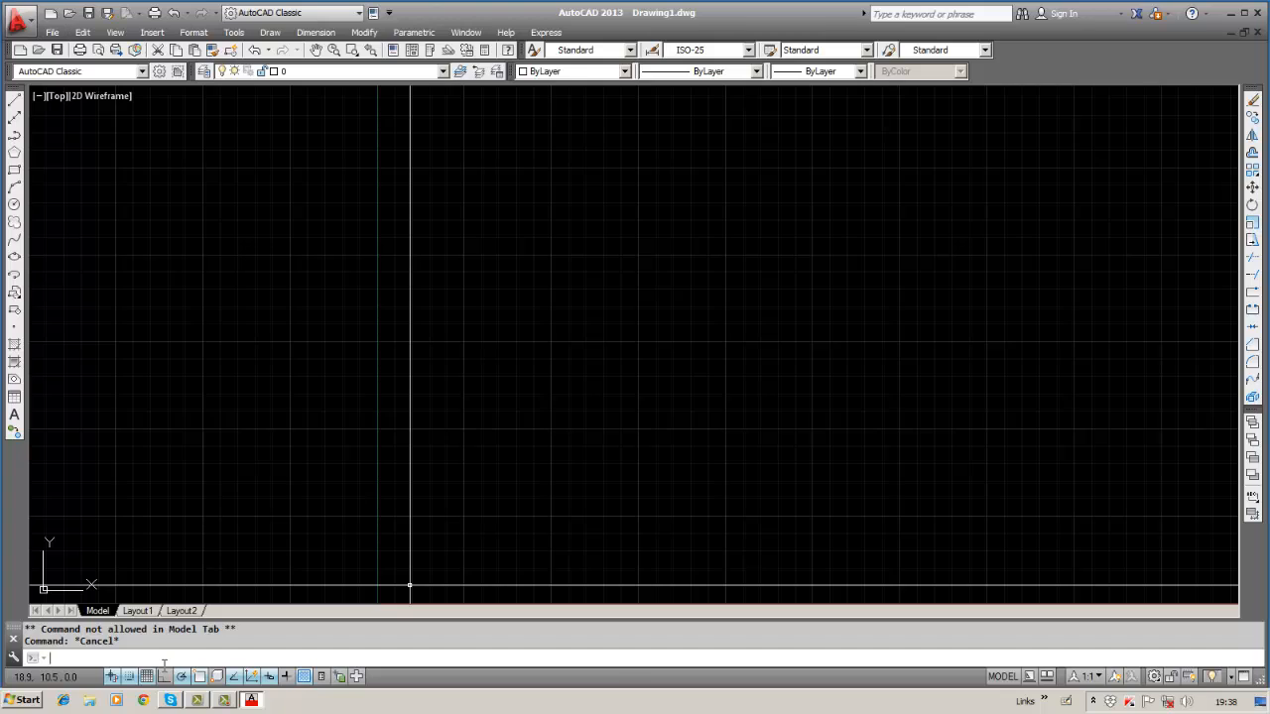
left_click(1011, 679)
left_click(1009, 676)
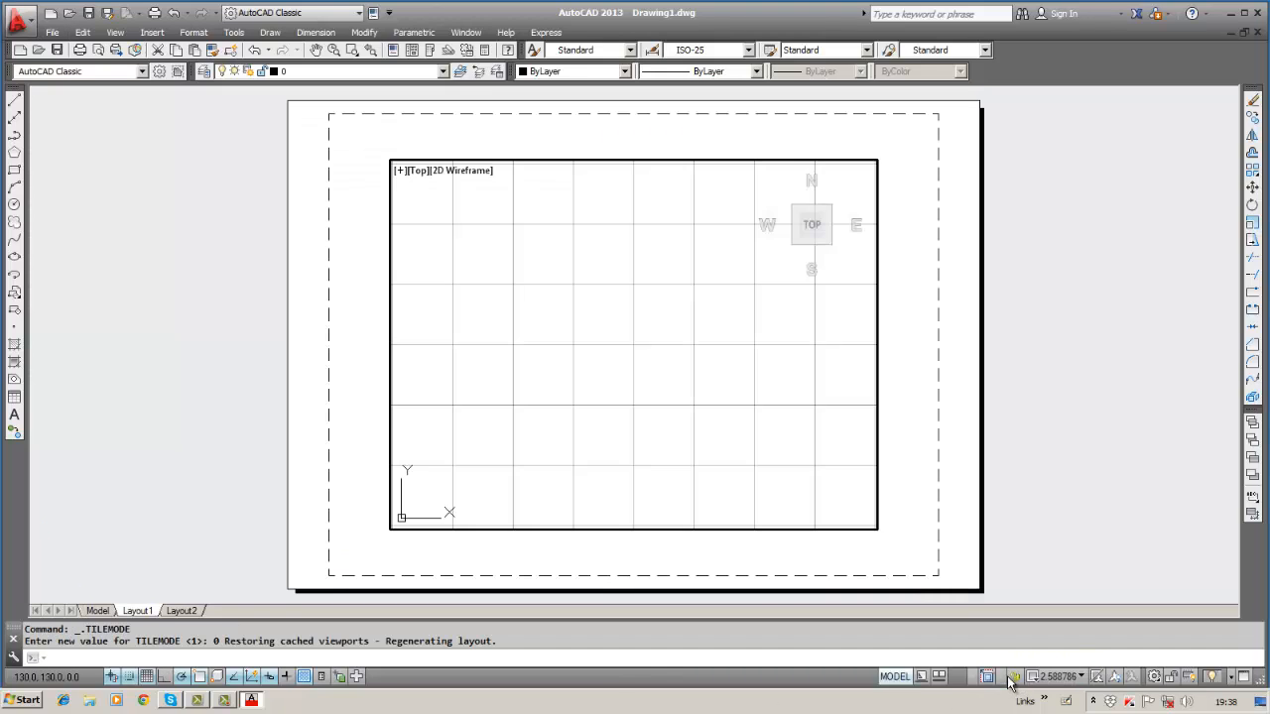
left_click(905, 679)
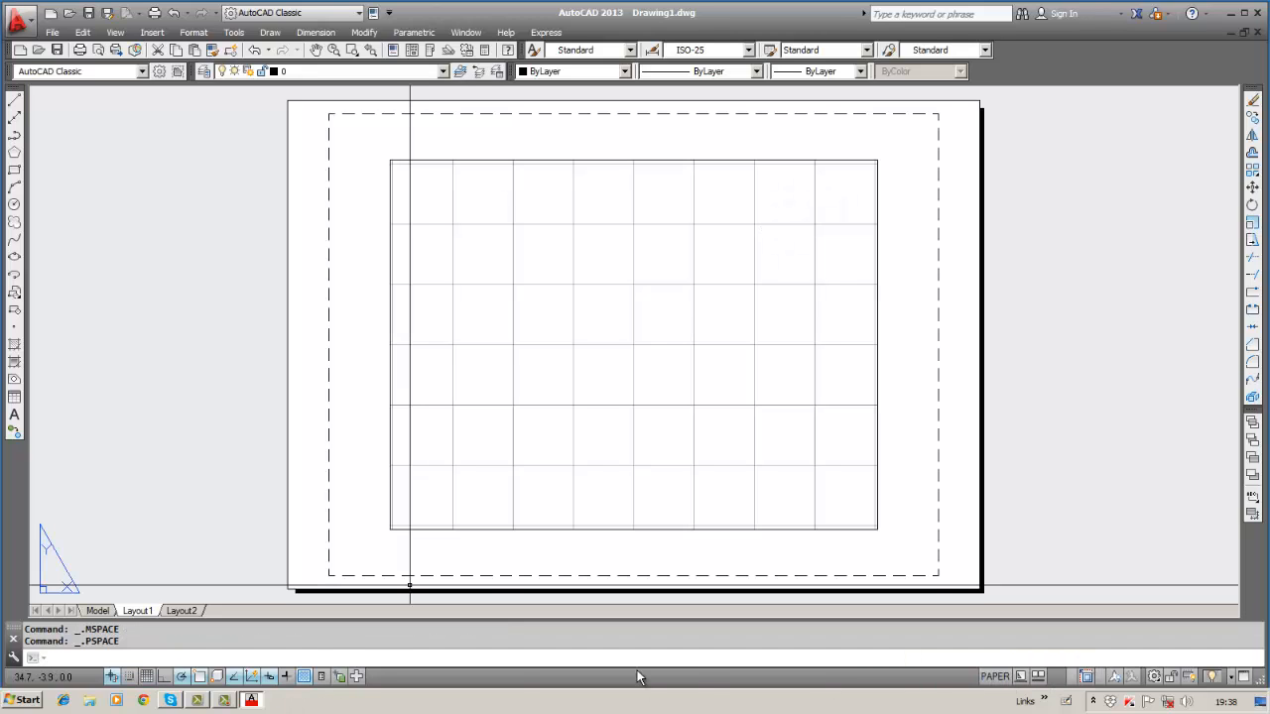
left_click(111, 614)
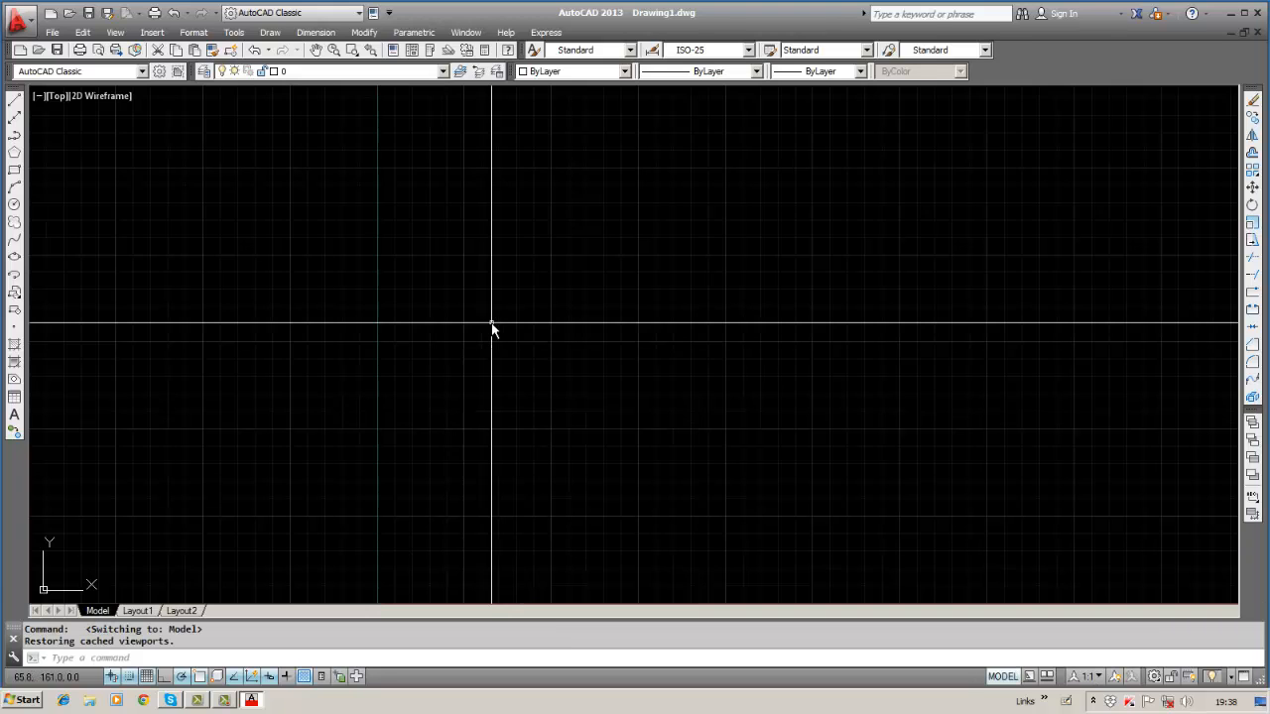
key("Escape")
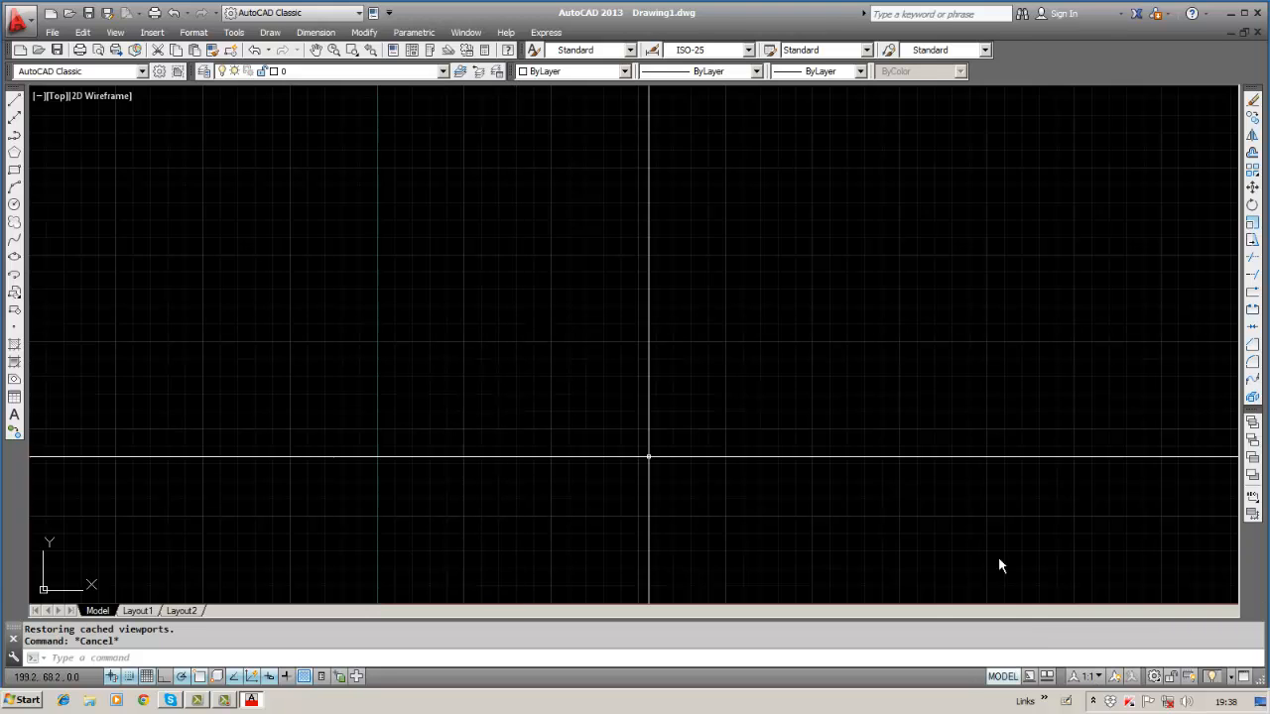
Lock all toolbars and windows from the status-bar lock menu.
left_click(1156, 679)
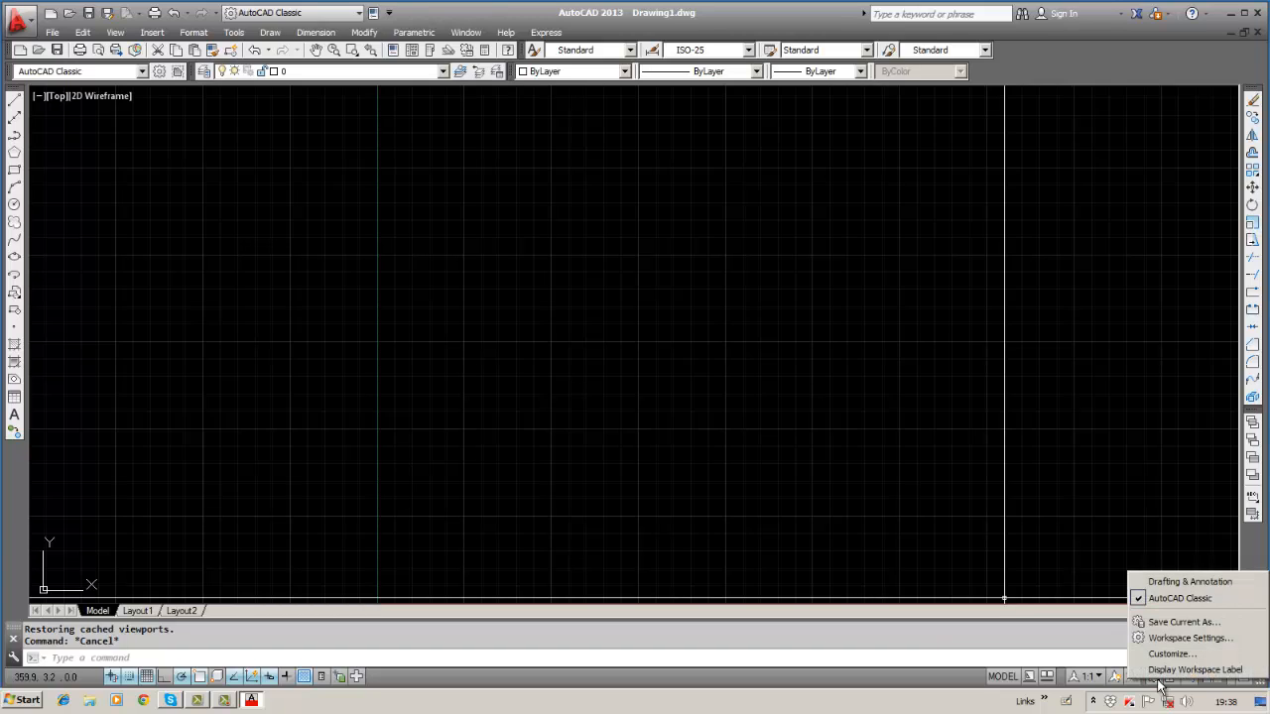
left_click(1099, 514)
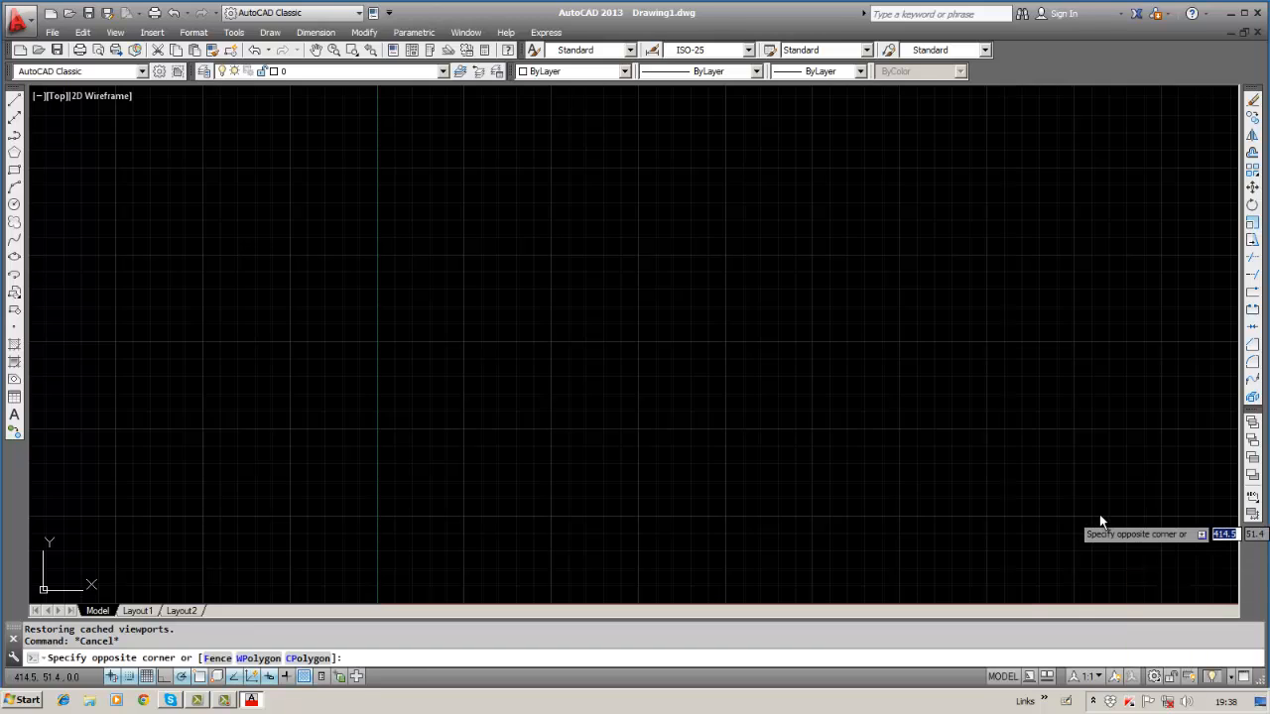
left_click(1170, 679)
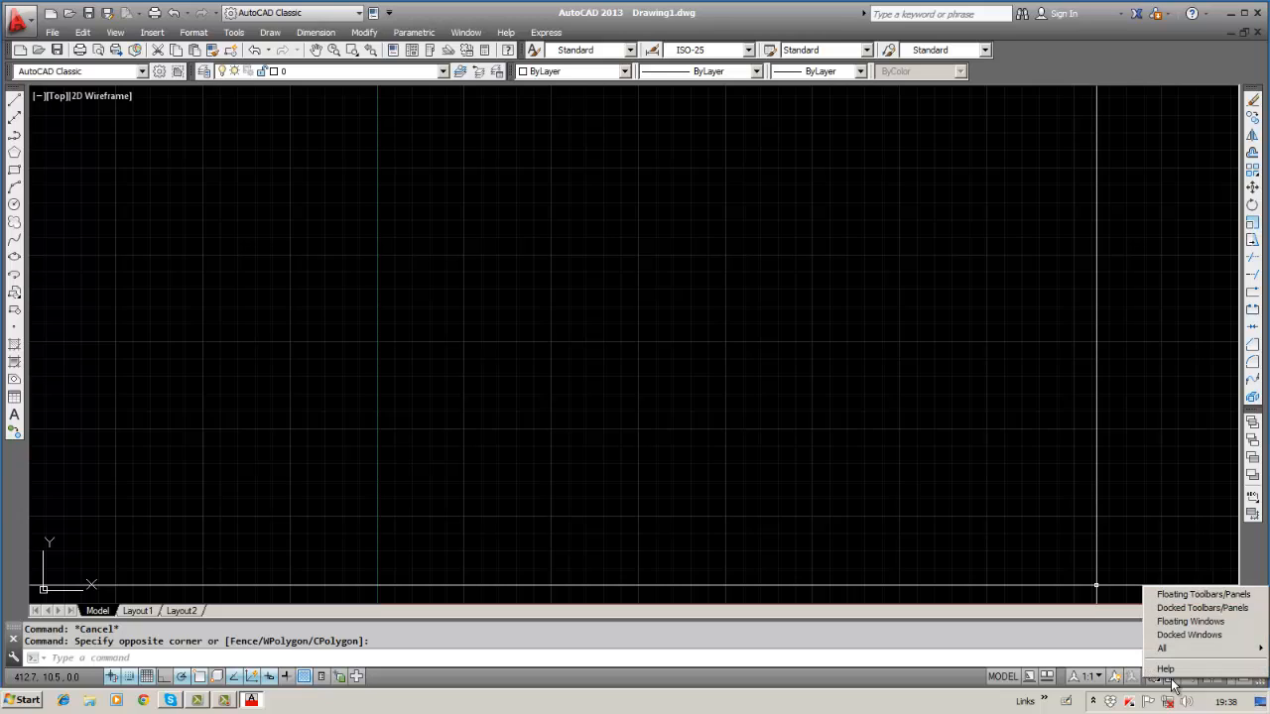
mouse_move(1170, 655)
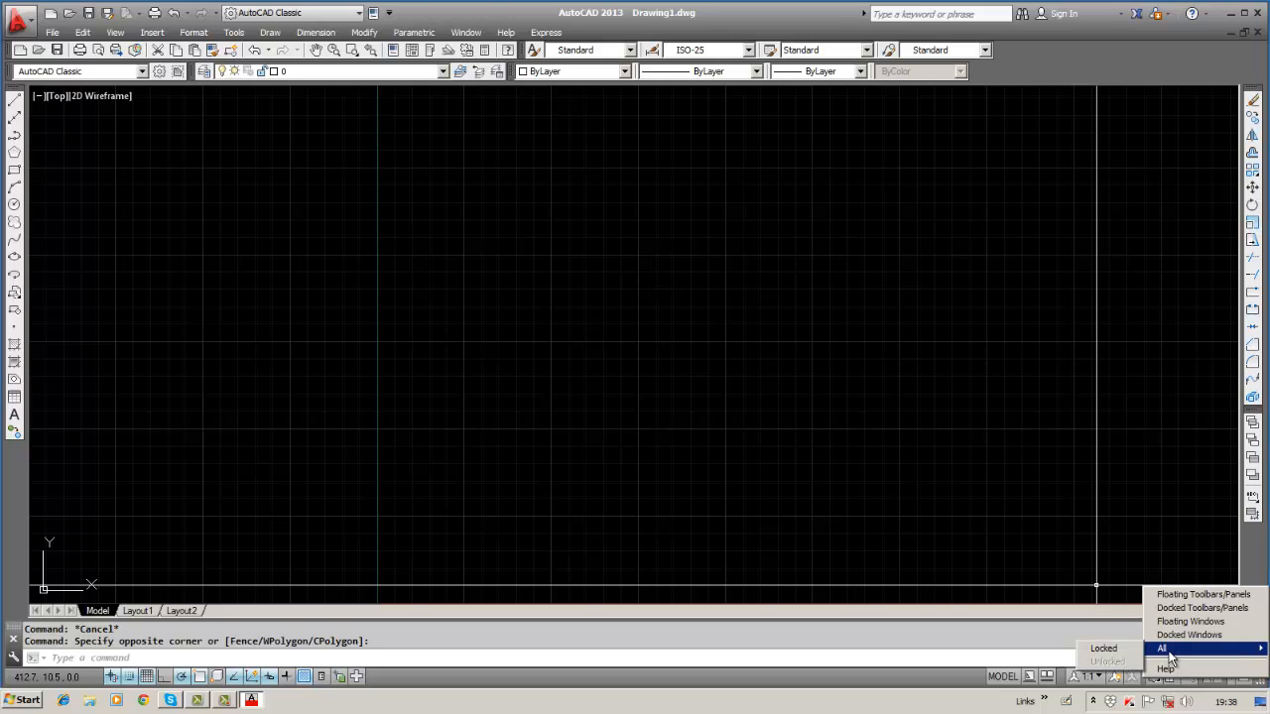
left_click(1105, 650)
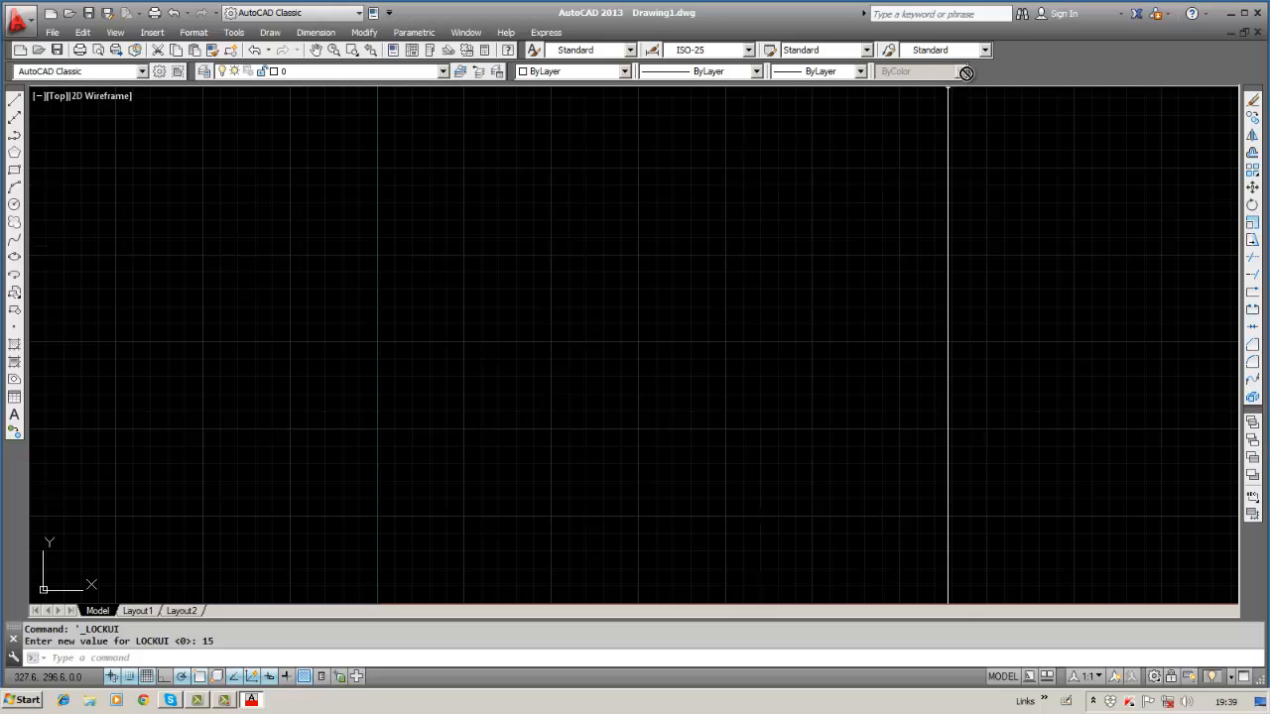
Unlock all toolbars and windows, then dock the Styles toolbar on its own row.
left_click(1171, 679)
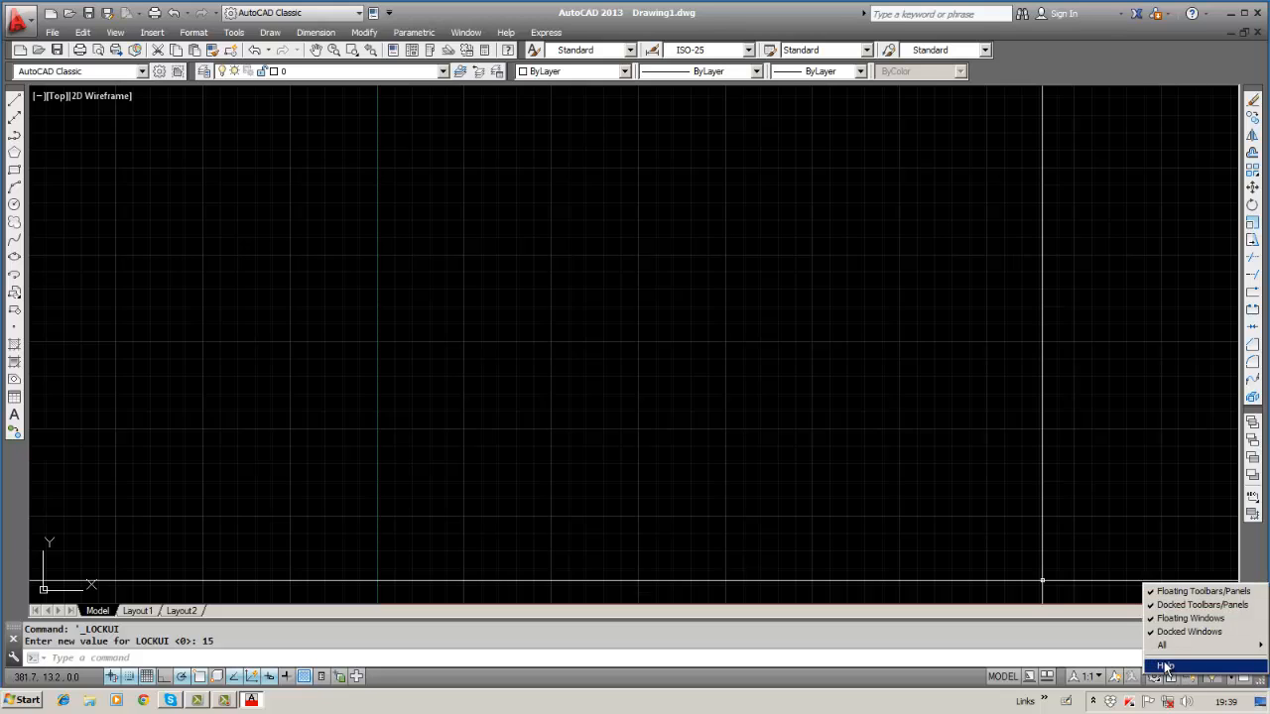
mouse_move(1165, 646)
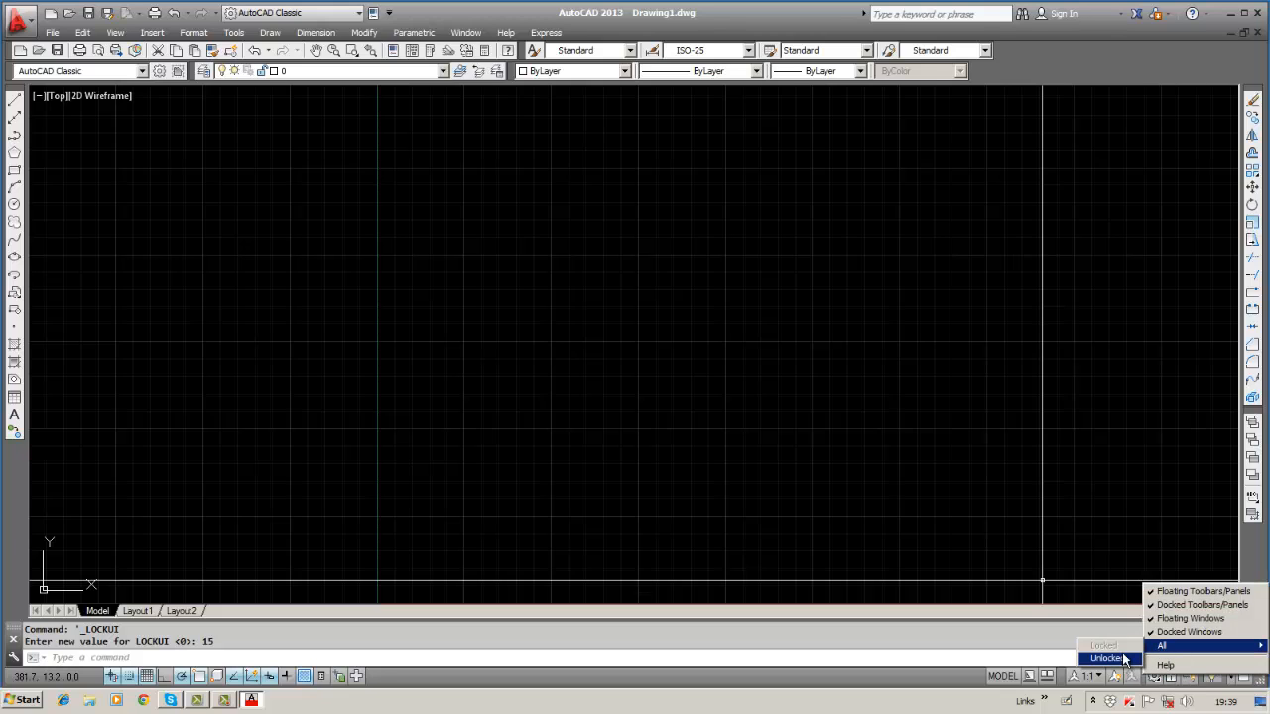
left_click(1124, 659)
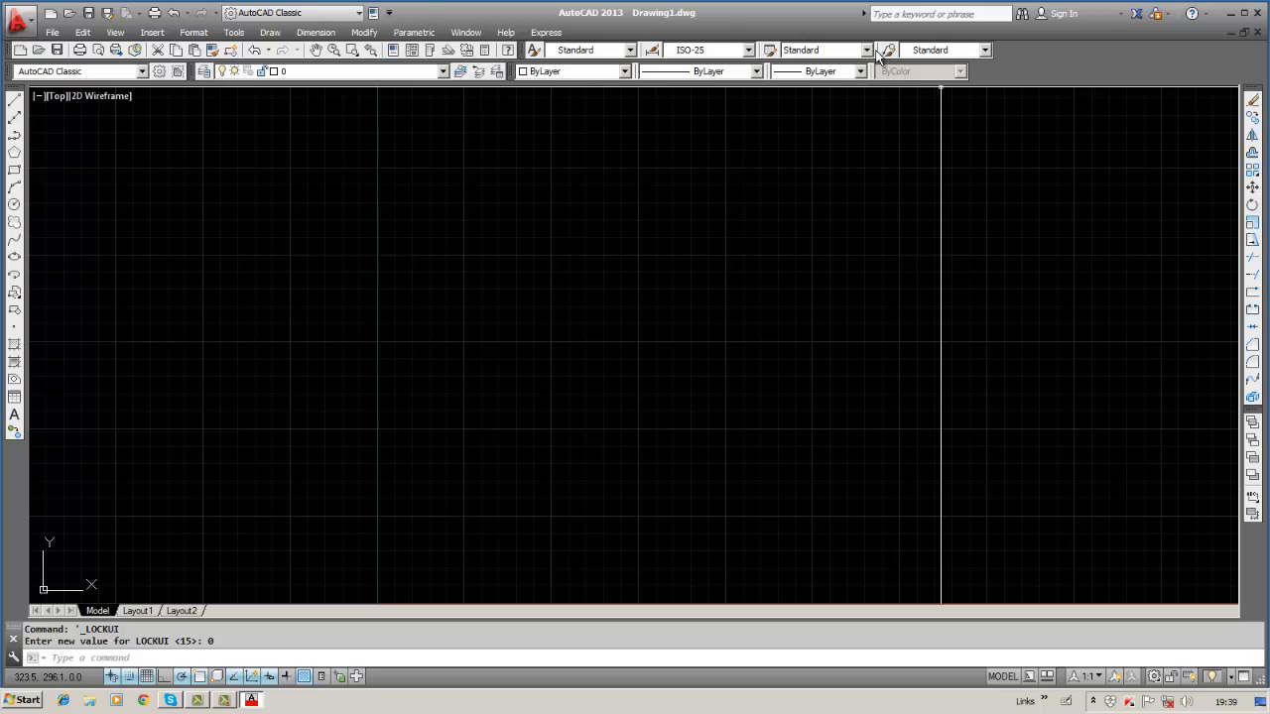
left_click_drag(877, 52, 638, 53)
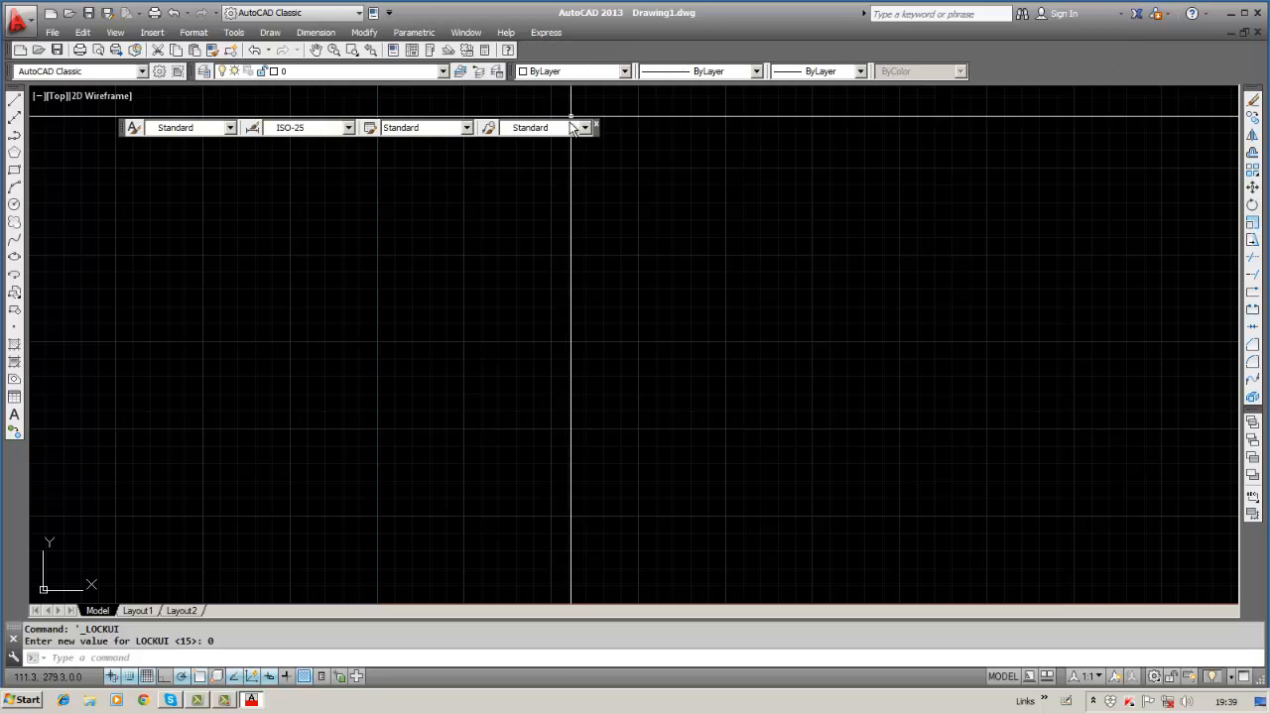
left_click_drag(123, 132, 19, 95)
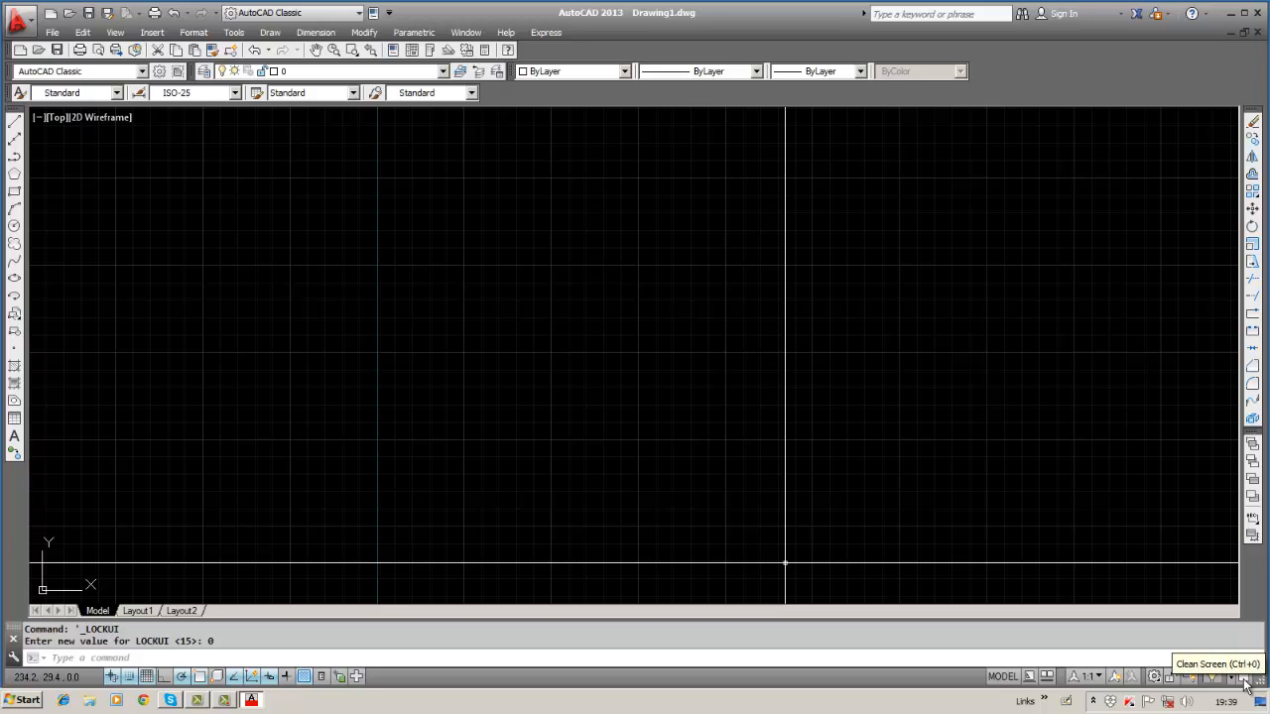
Turn on Clean Screen, minimise AutoCAD and relaunch AutoCAD 2013 from the Start menu.
left_click(1245, 680)
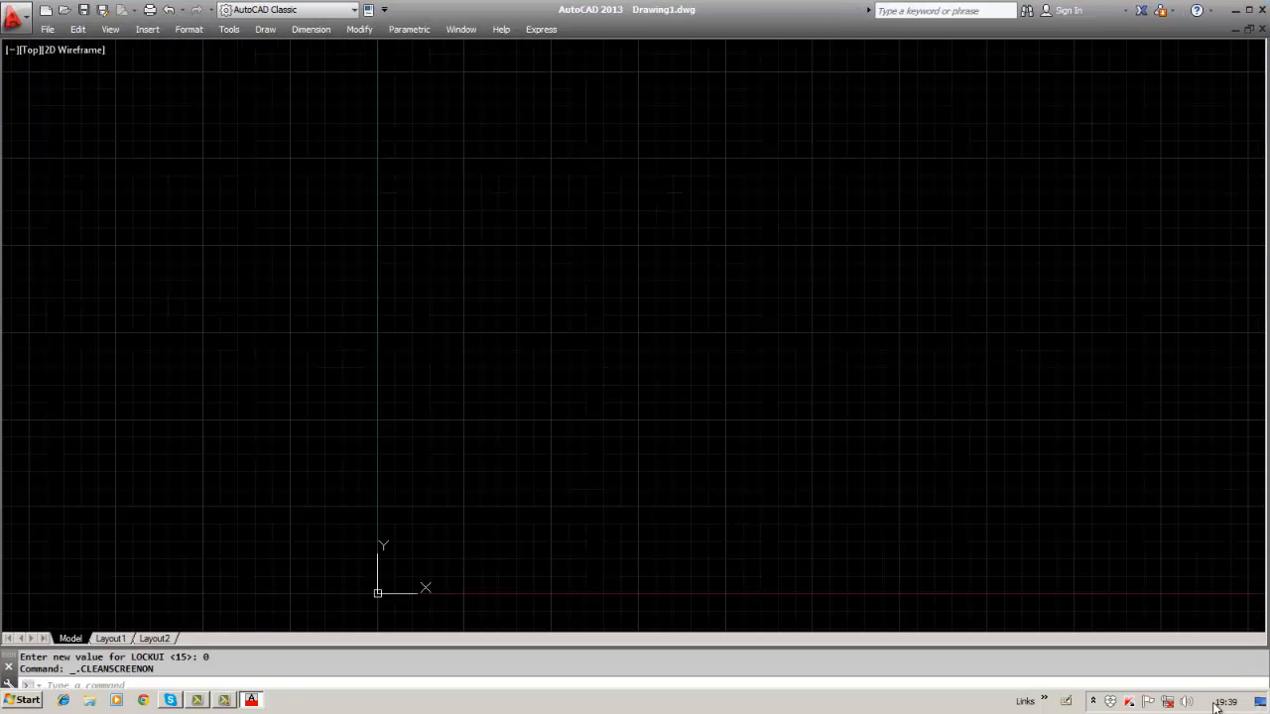
left_click(1260, 701)
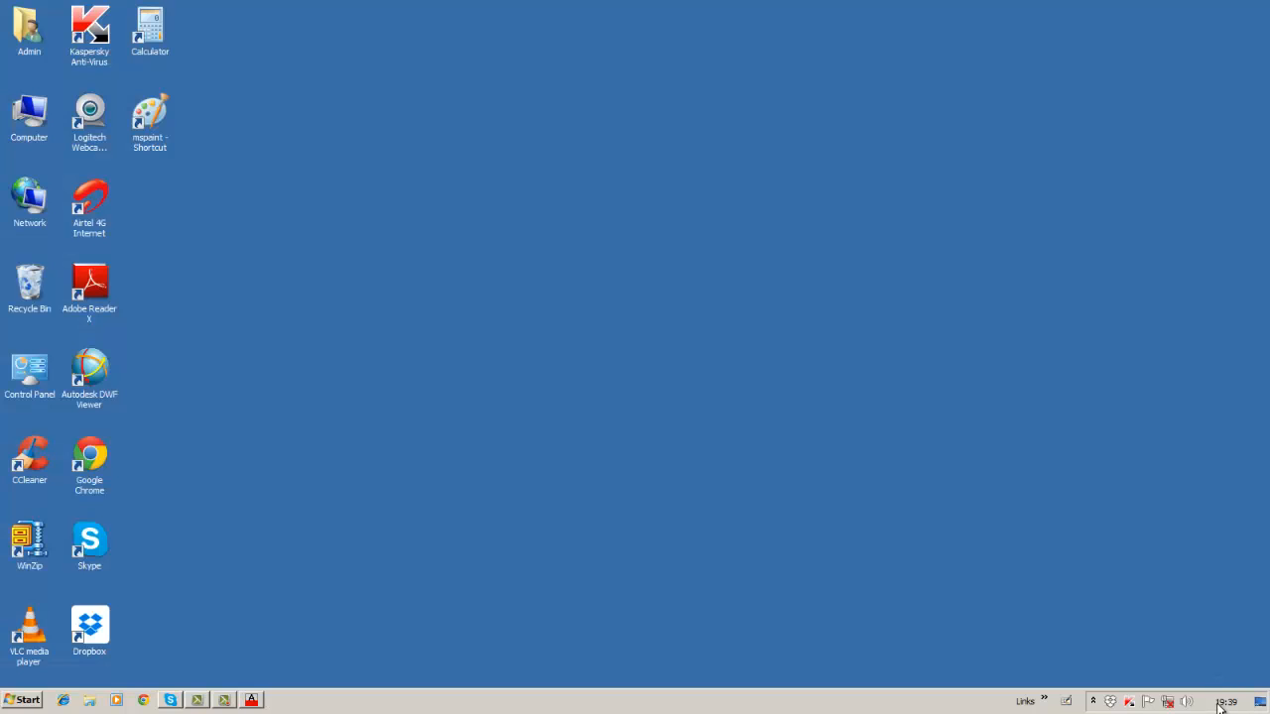
left_click(40, 706)
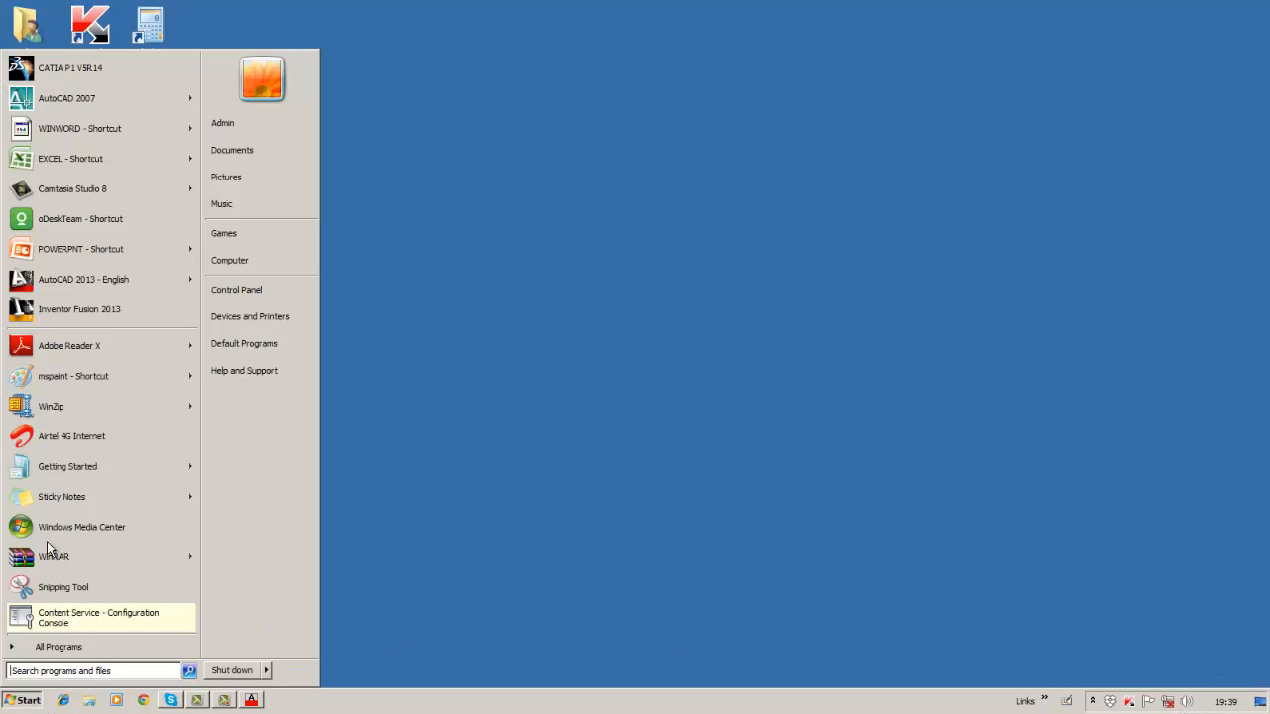
left_click(55, 281)
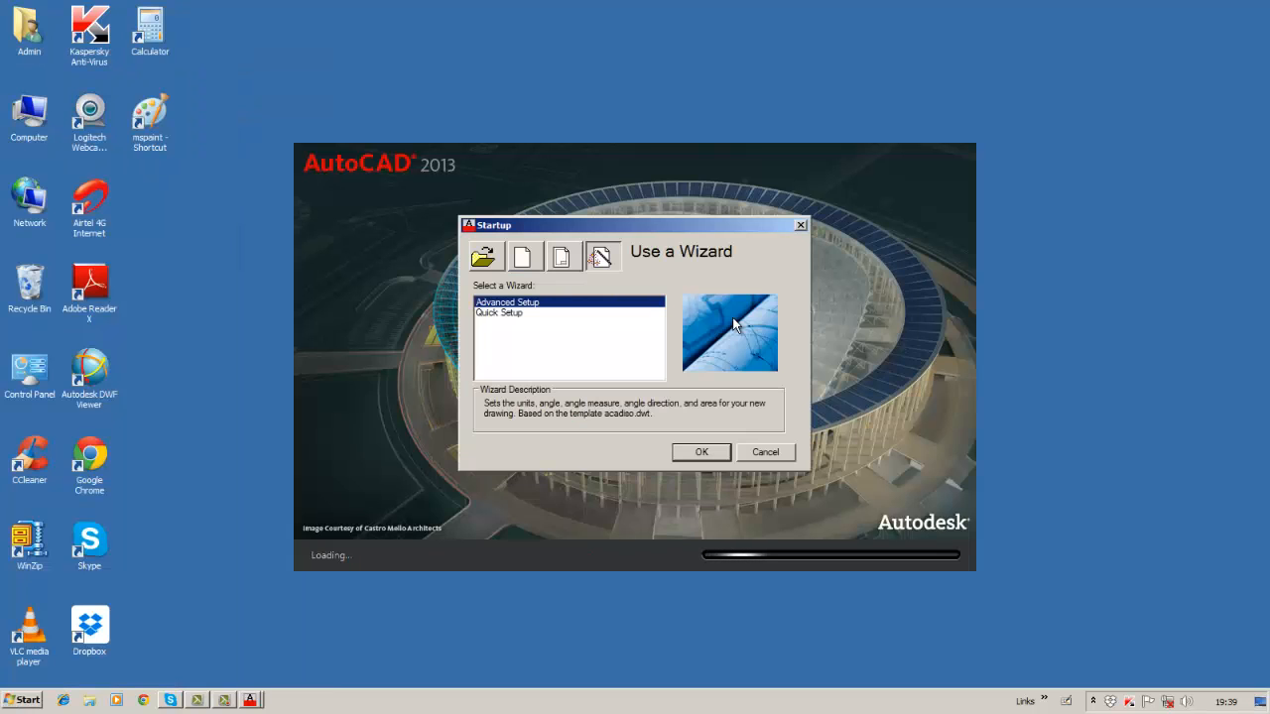
Create a new drawing through the Advanced Setup wizard with a 420 by 297 area.
left_click(721, 452)
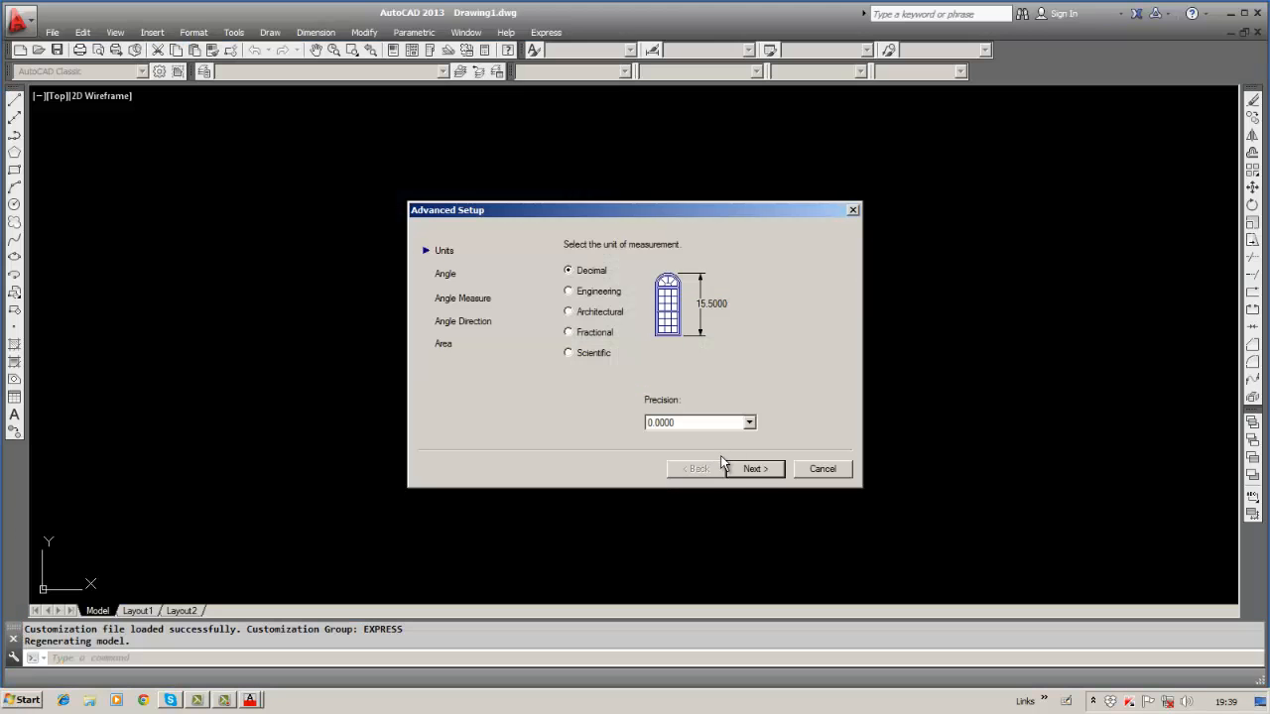
left_click(751, 468)
triple_click(751, 469)
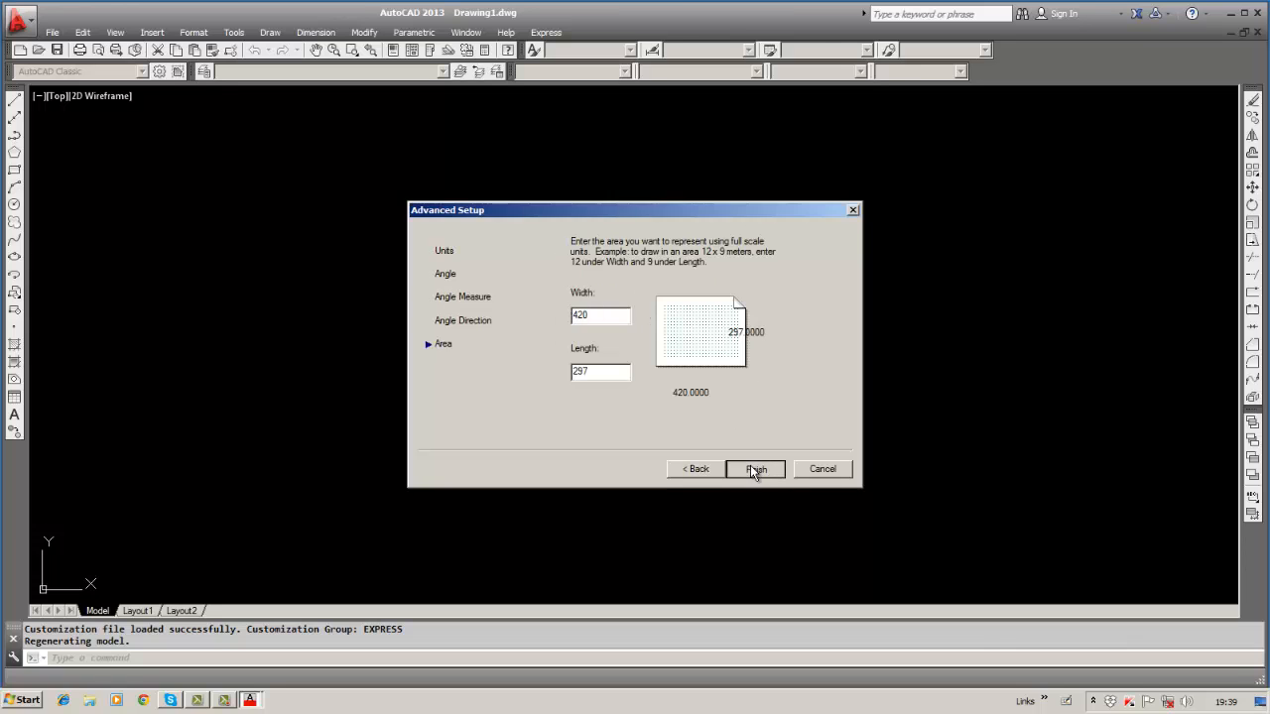
left_click(751, 468)
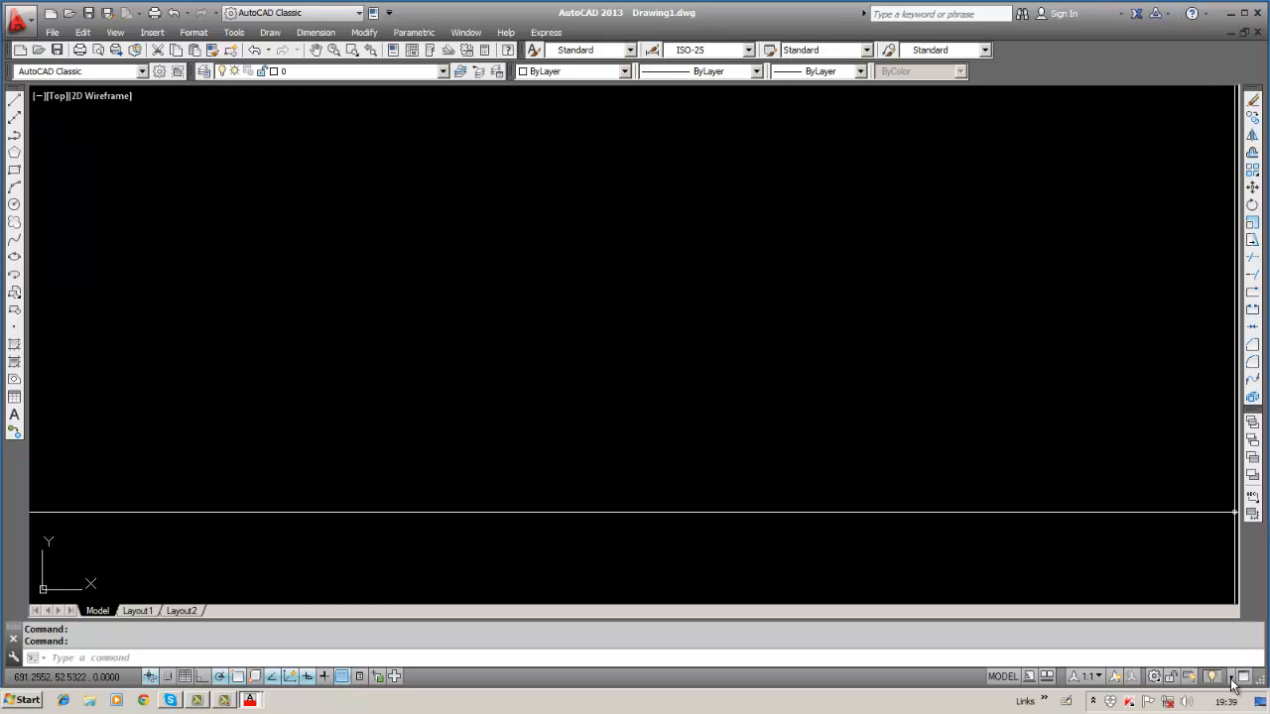
left_click(1231, 681)
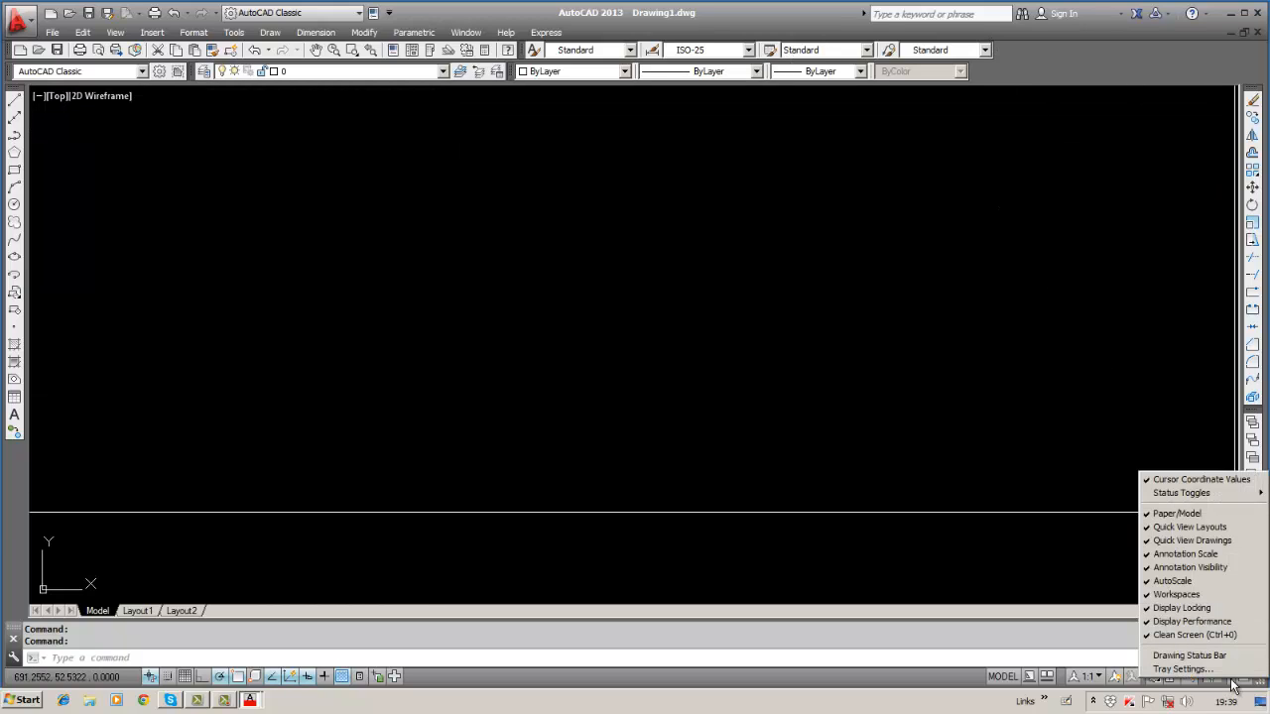
left_click(953, 562)
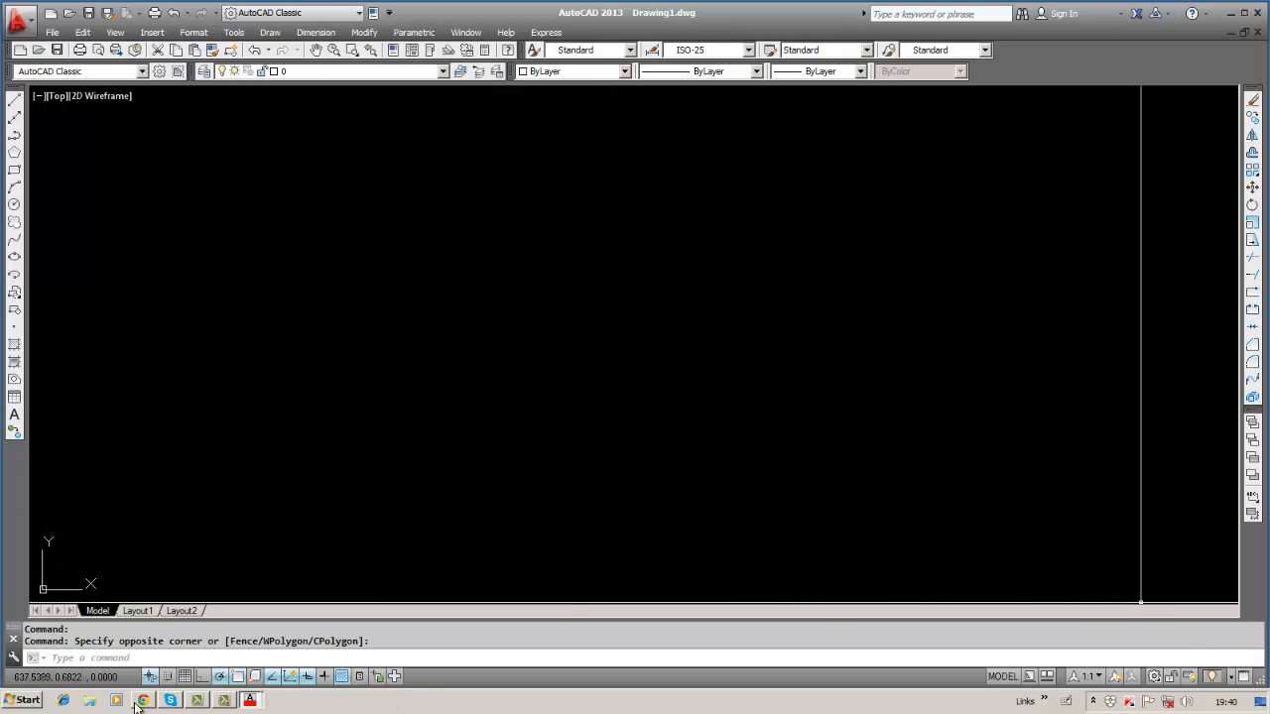
left_click(226, 700)
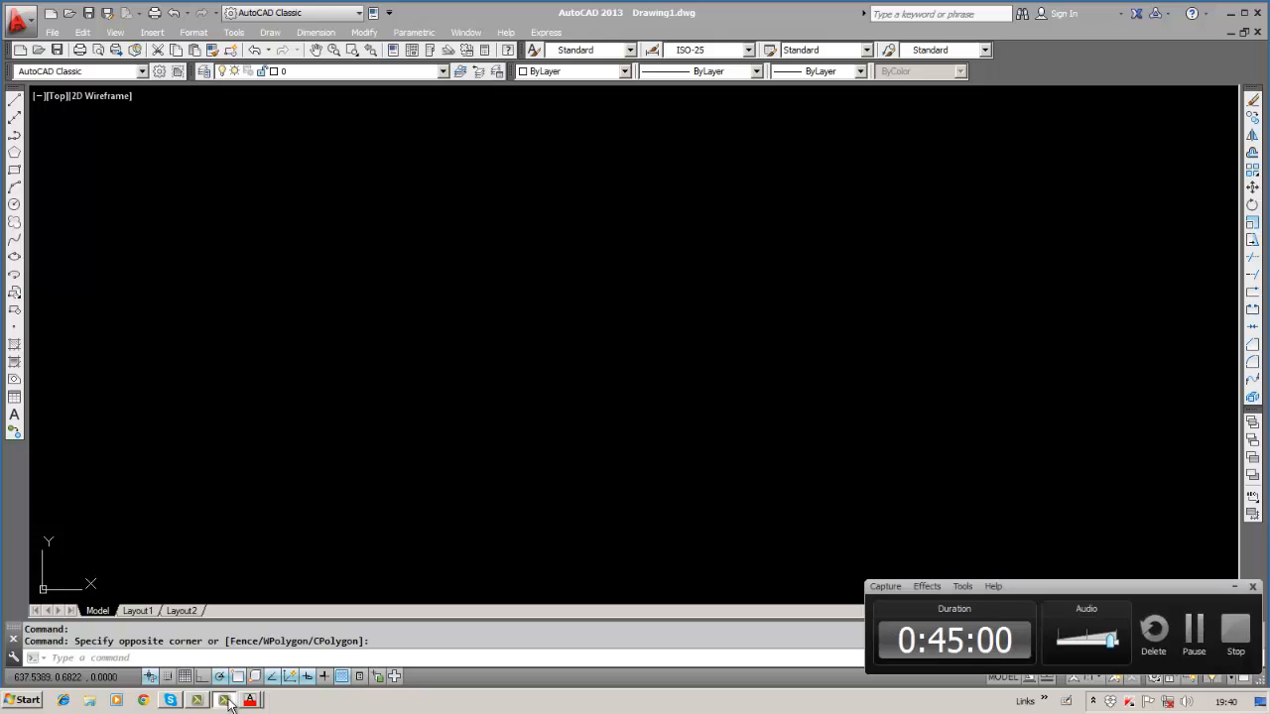